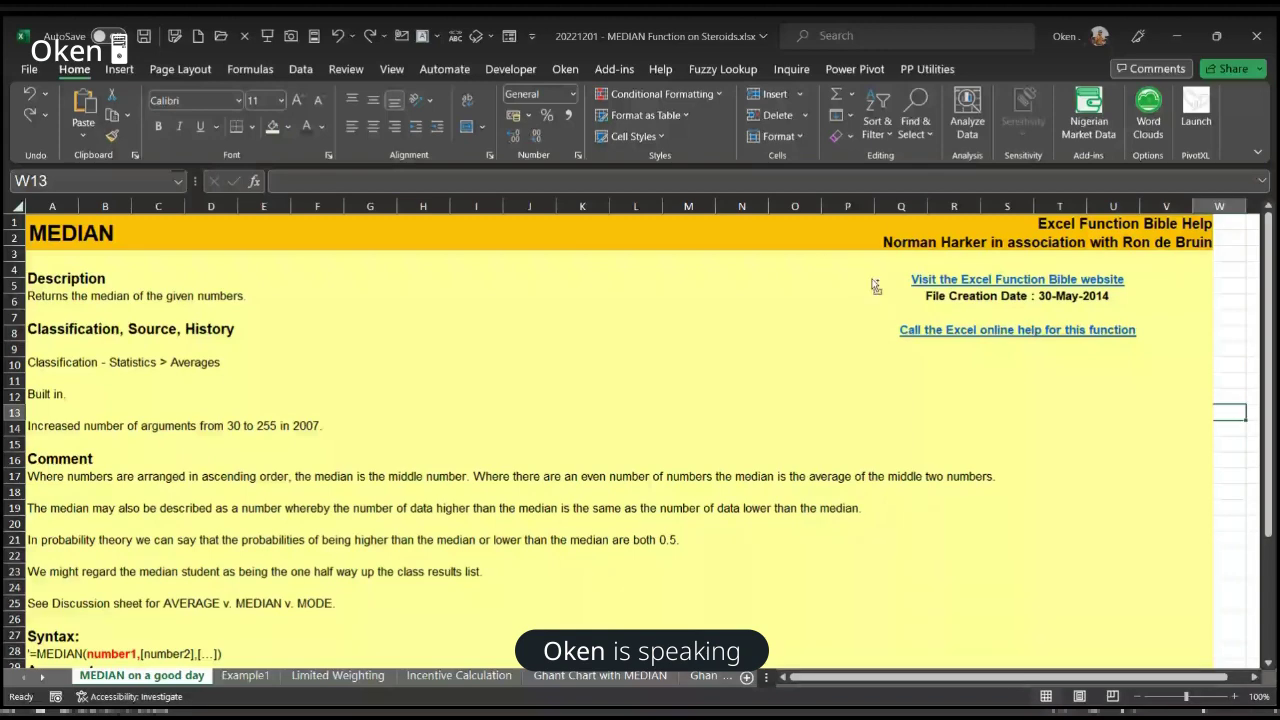
Step: Hide the ribbon and look through the MEDIAN function's description, syntax and arguments on the reference sheet
{"action": "key", "text": "ctrl+shift+F1"}
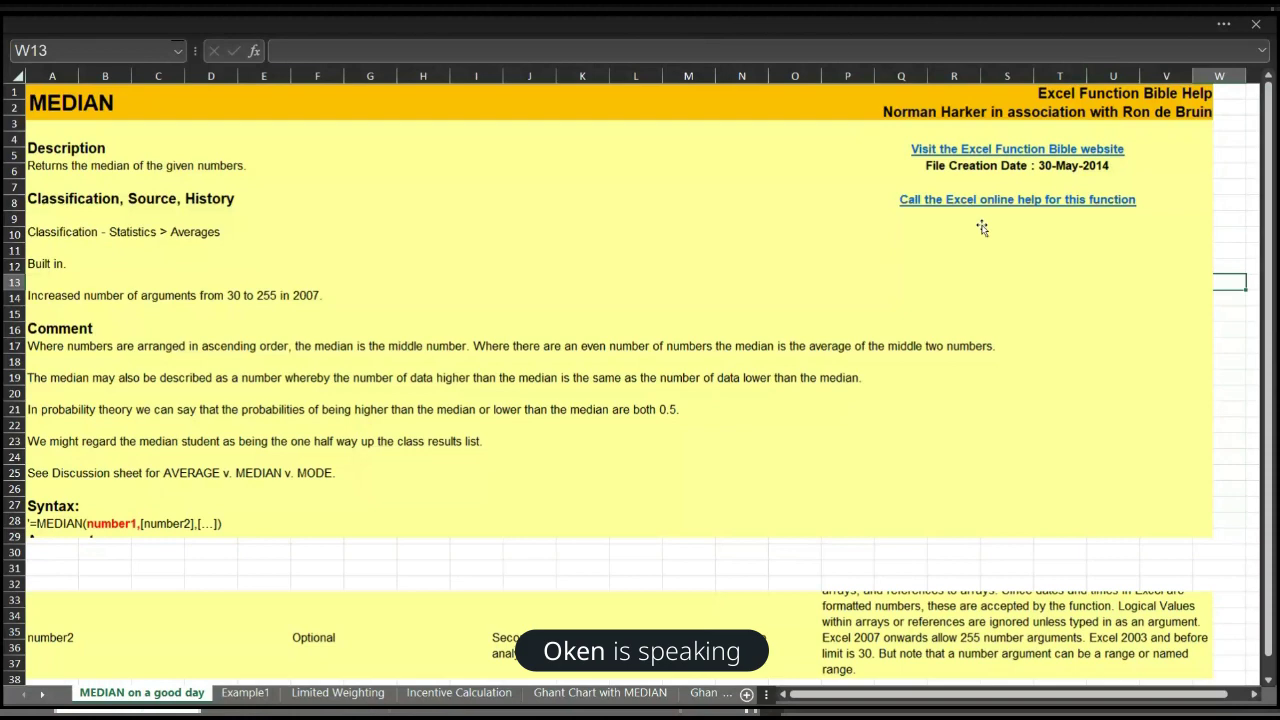
{"action": "scroll", "coordinate": [949, 626], "scroll_direction": "down", "scroll_amount": 4}
{"action": "scroll", "coordinate": [949, 626], "scroll_direction": "up", "scroll_amount": 4}
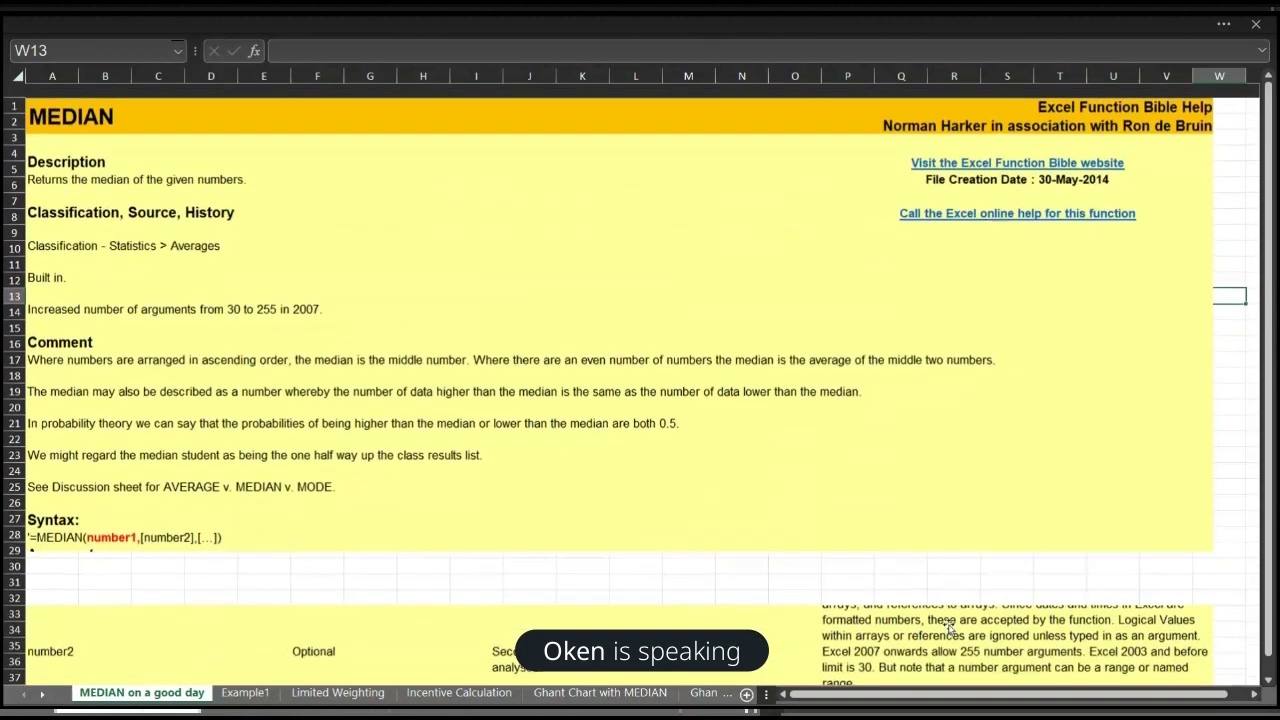
{"action": "scroll", "coordinate": [949, 626], "scroll_direction": "down", "scroll_amount": 15}
{"action": "scroll", "coordinate": [949, 626], "scroll_direction": "up", "scroll_amount": 15}
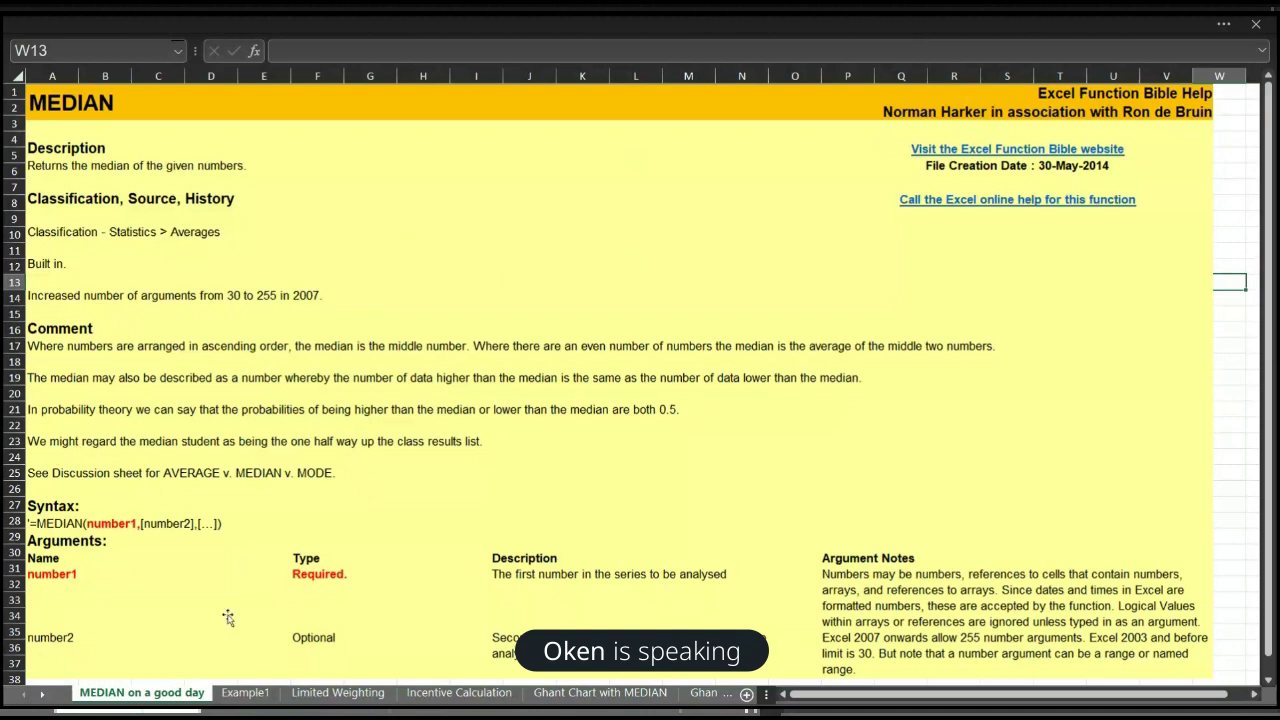
Step: Go to the Example1 sheet and examine the data formula in A2 and the MEDIAN formula in D3
{"action": "left_click", "coordinate": [257, 693]}
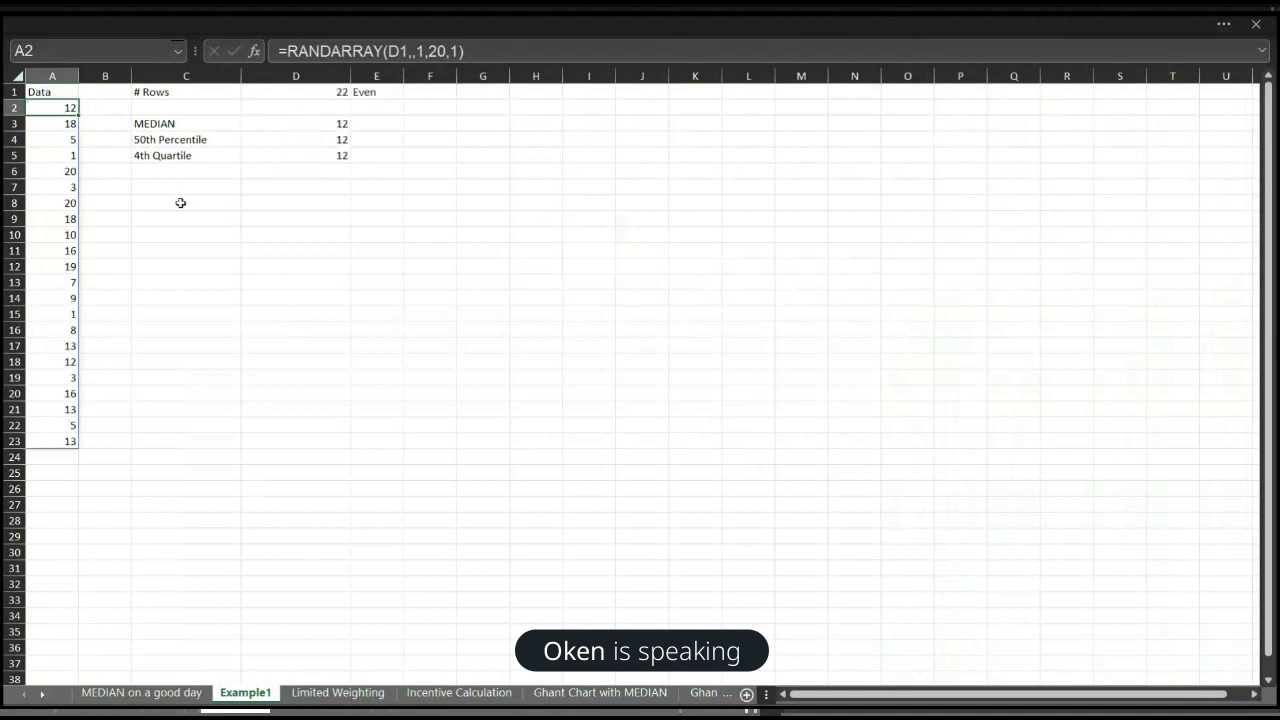
{"action": "scroll", "coordinate": [180, 203], "scroll_direction": "up", "scroll_amount": 4}
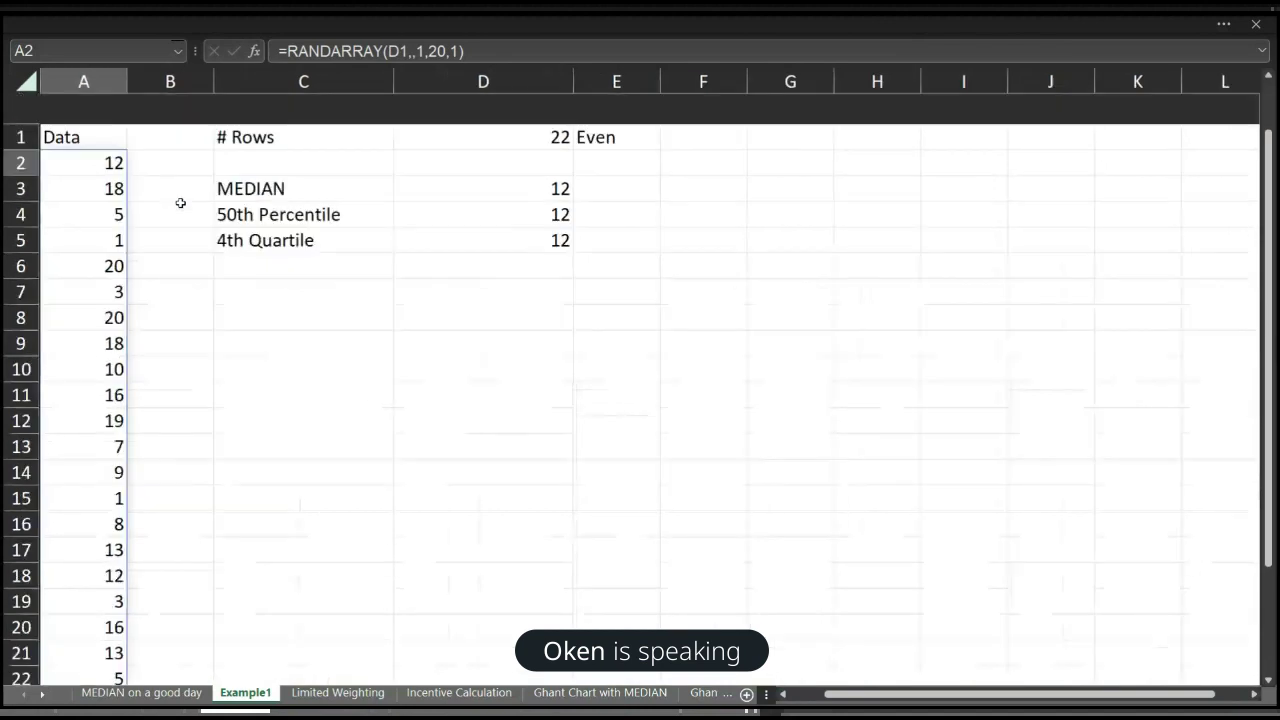
{"action": "left_click", "coordinate": [80, 130]}
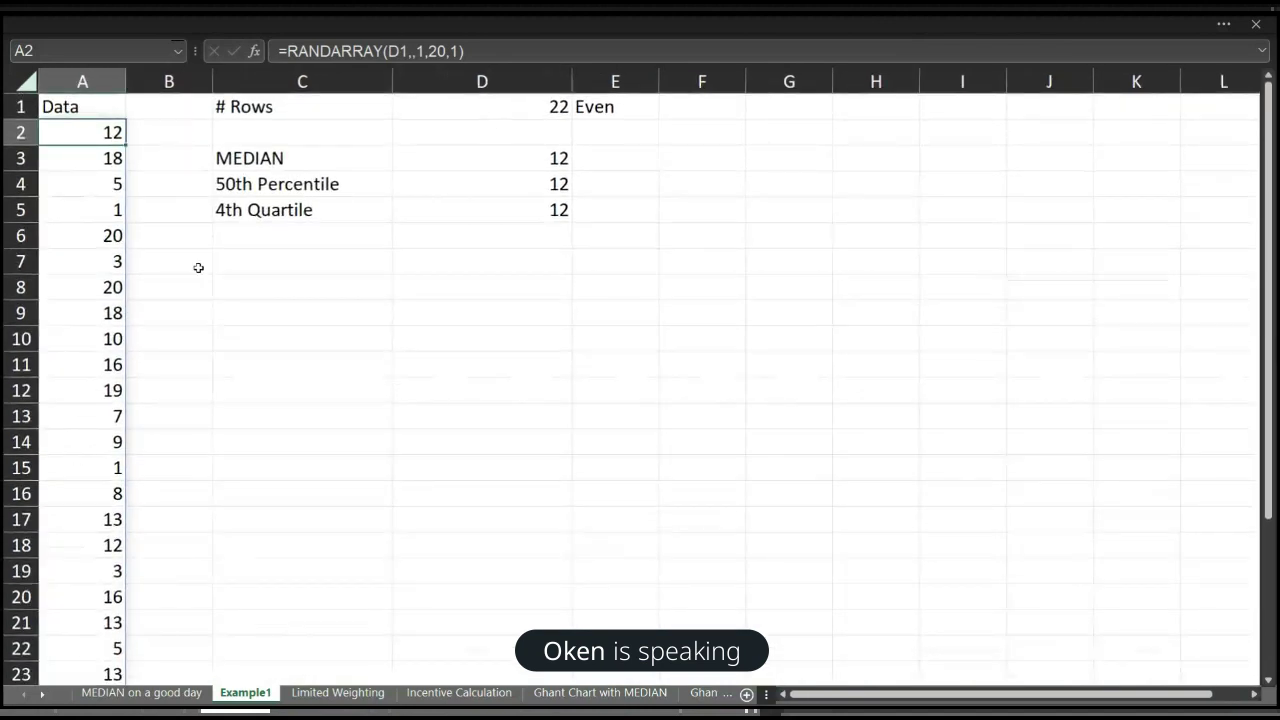
{"action": "left_click", "coordinate": [499, 162]}
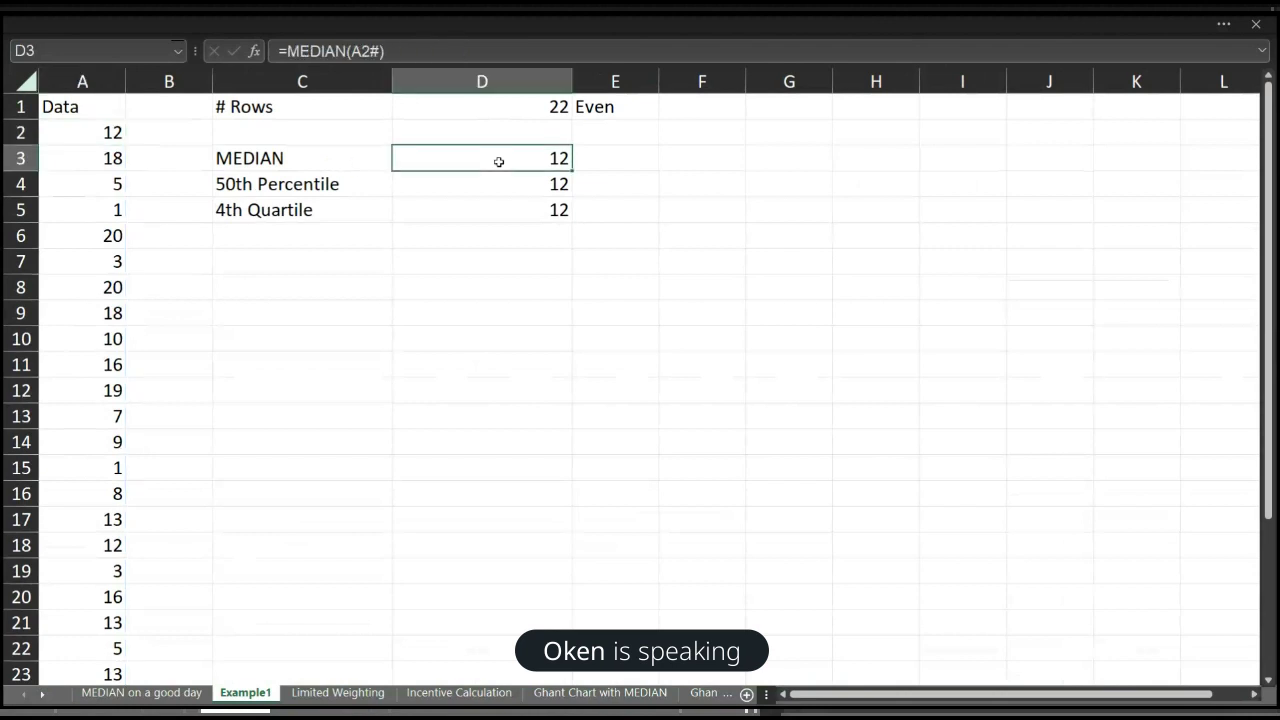
{"action": "double_click", "coordinate": [499, 162]}
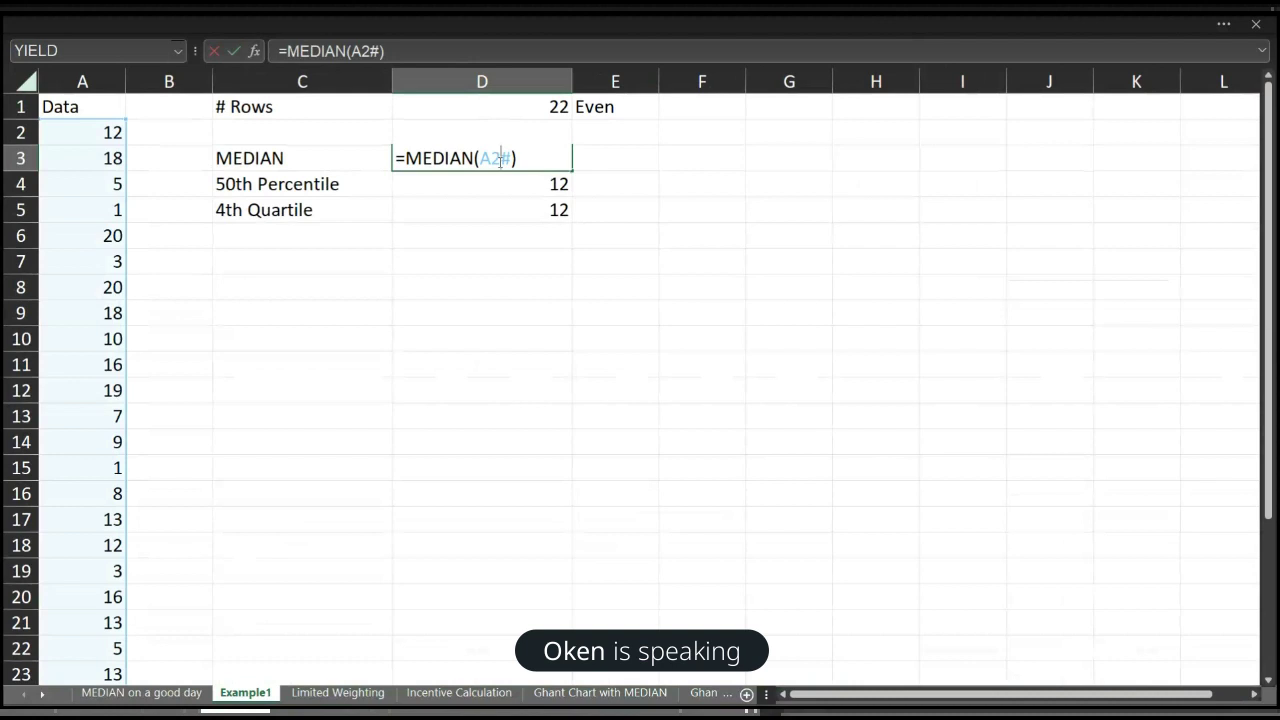
{"action": "double_click", "coordinate": [500, 160]}
{"action": "key", "text": "Escape"}
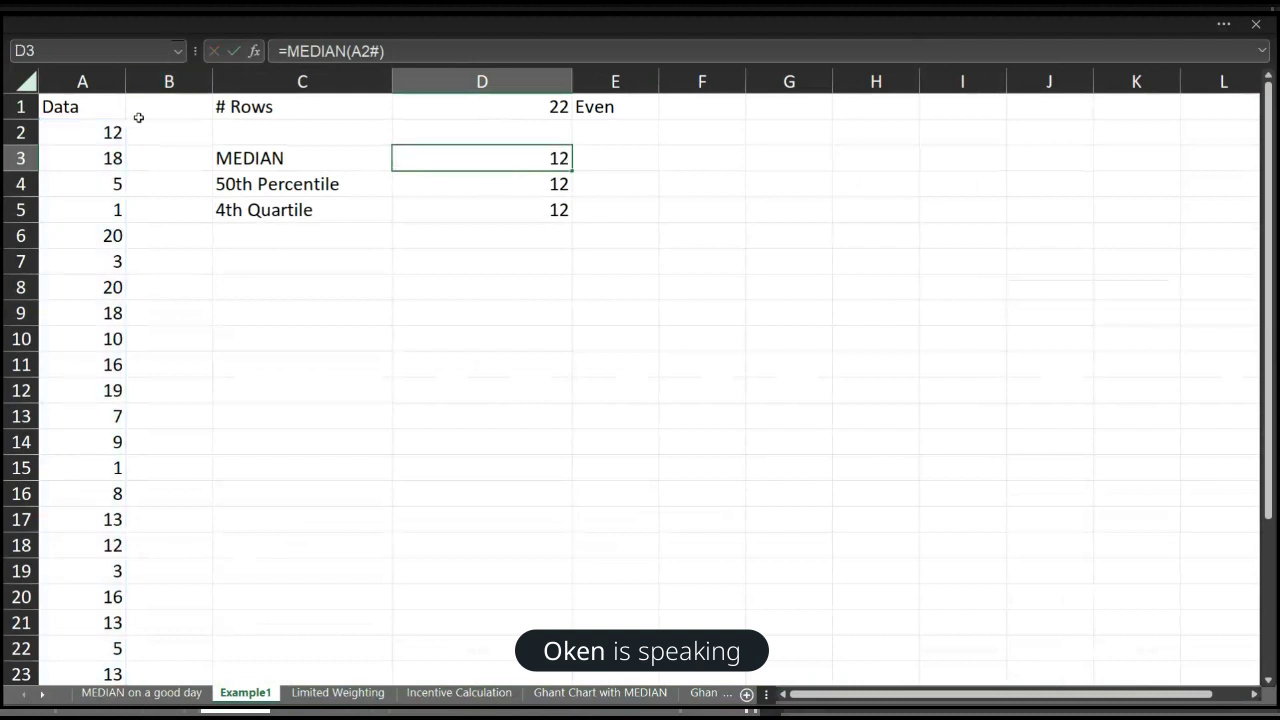
Step: Check the spilled data in column A again and how the MEDIAN formula in D3 references it
{"action": "left_click", "coordinate": [88, 137]}
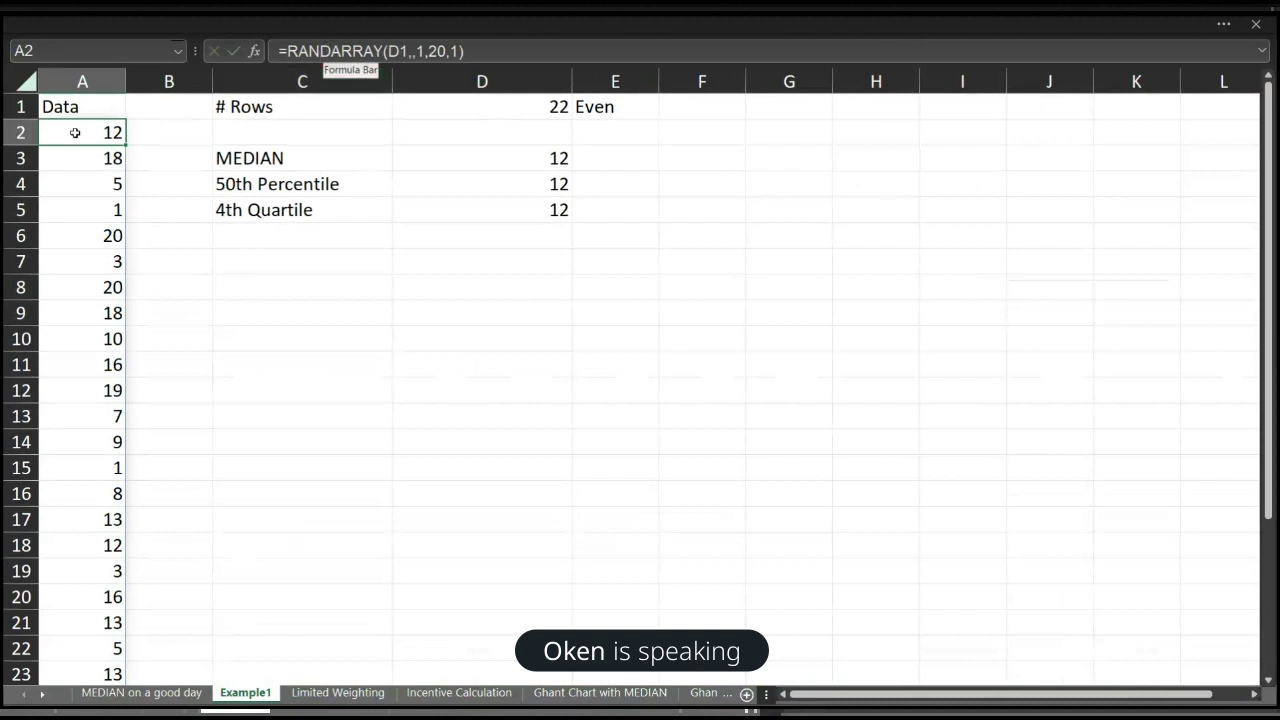
{"action": "scroll", "coordinate": [71, 586], "scroll_direction": "down", "scroll_amount": 4}
{"action": "scroll", "coordinate": [71, 589], "scroll_direction": "up", "scroll_amount": 4}
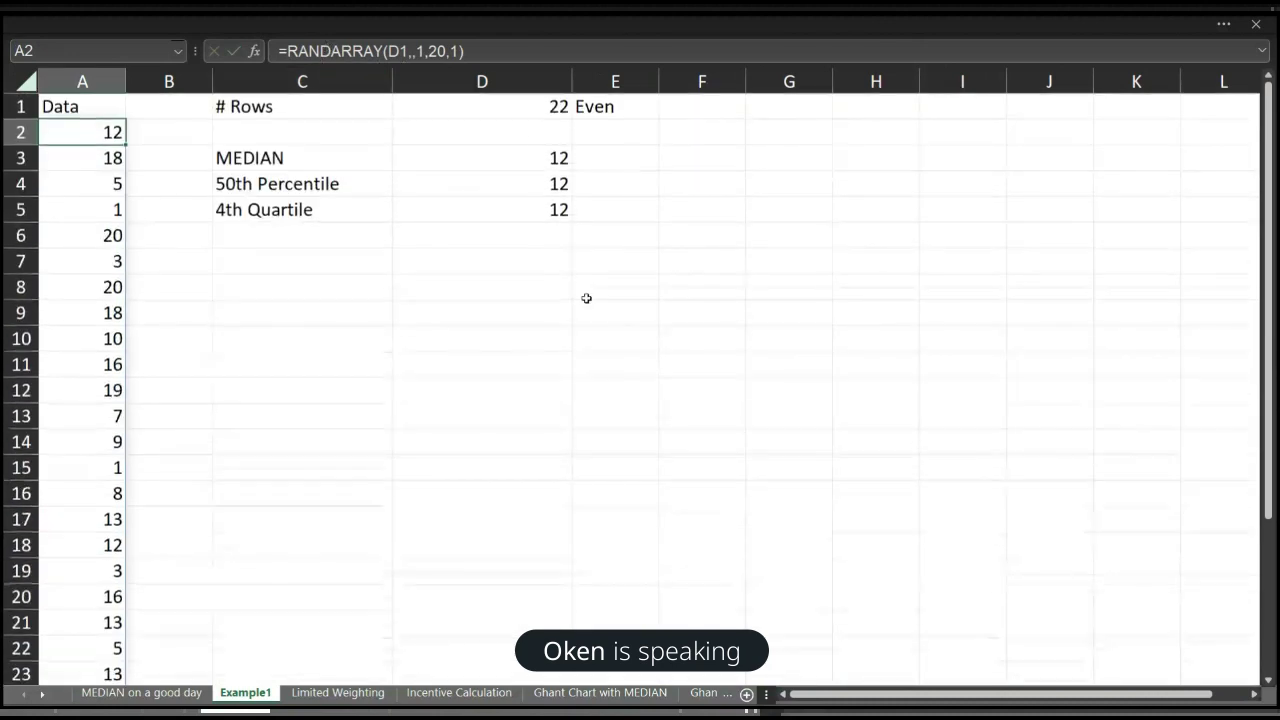
{"action": "left_click", "coordinate": [518, 158]}
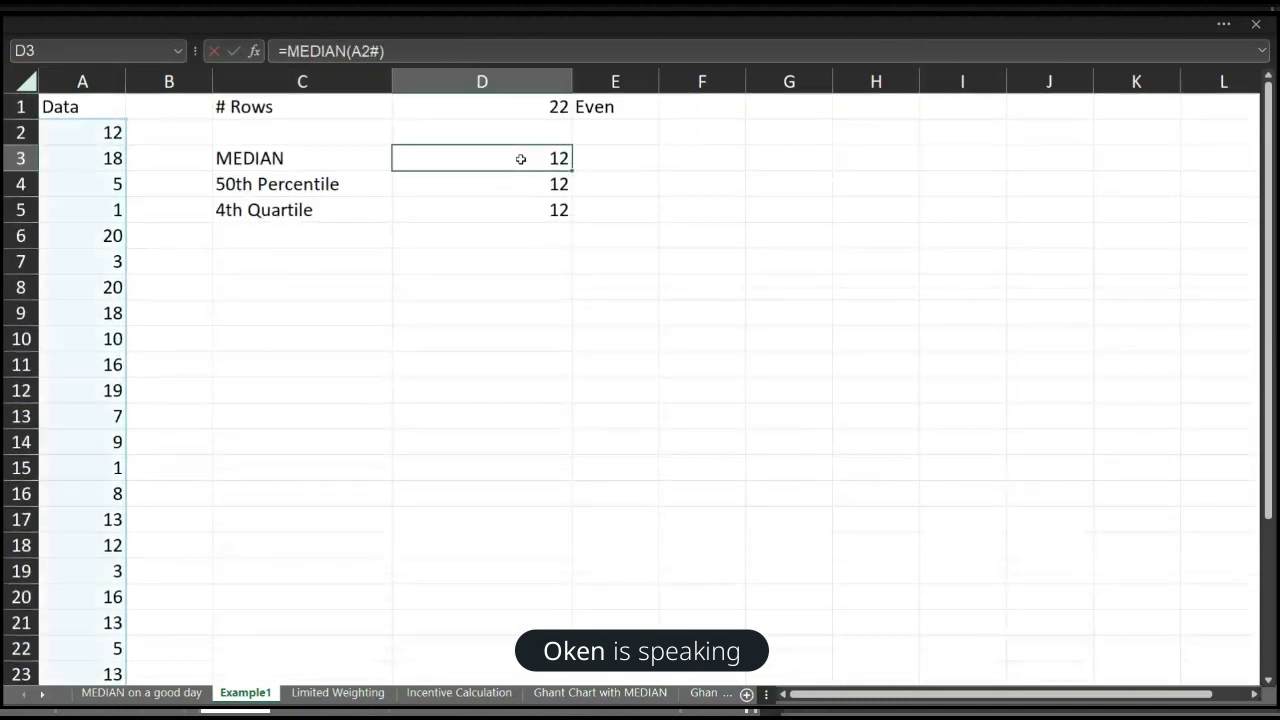
{"action": "double_click", "coordinate": [521, 159]}
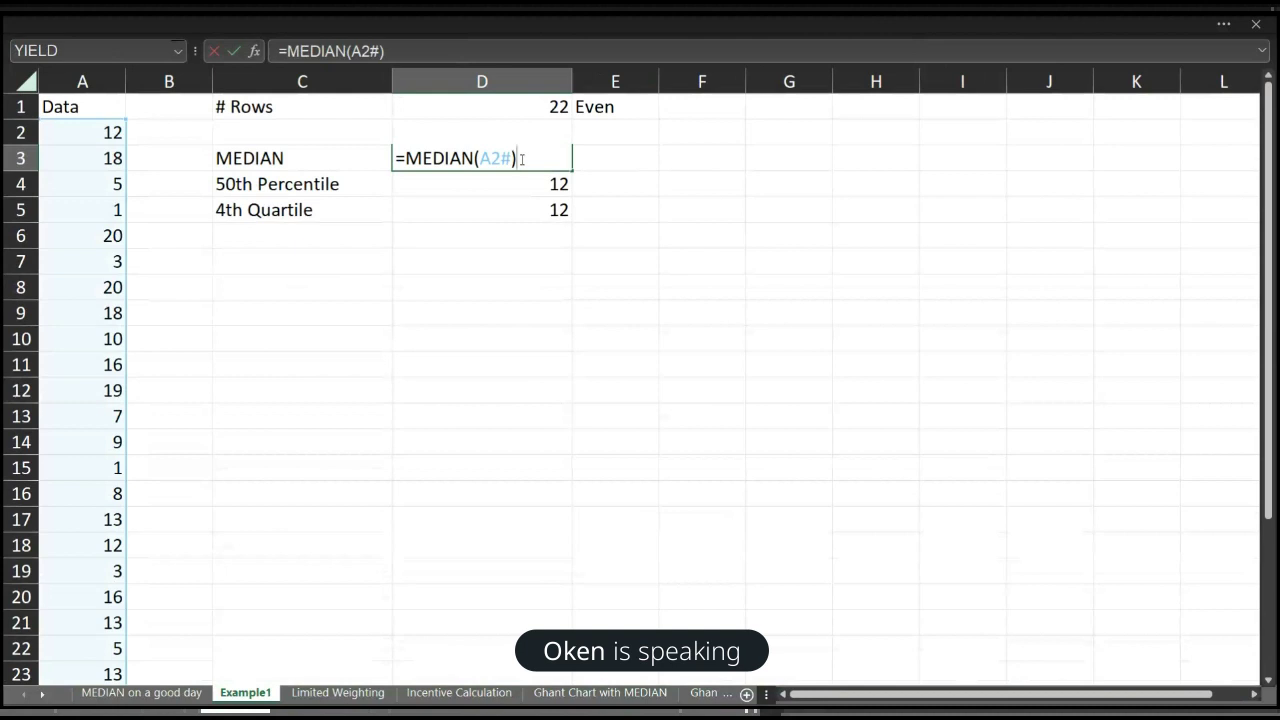
{"action": "key", "text": "Escape"}
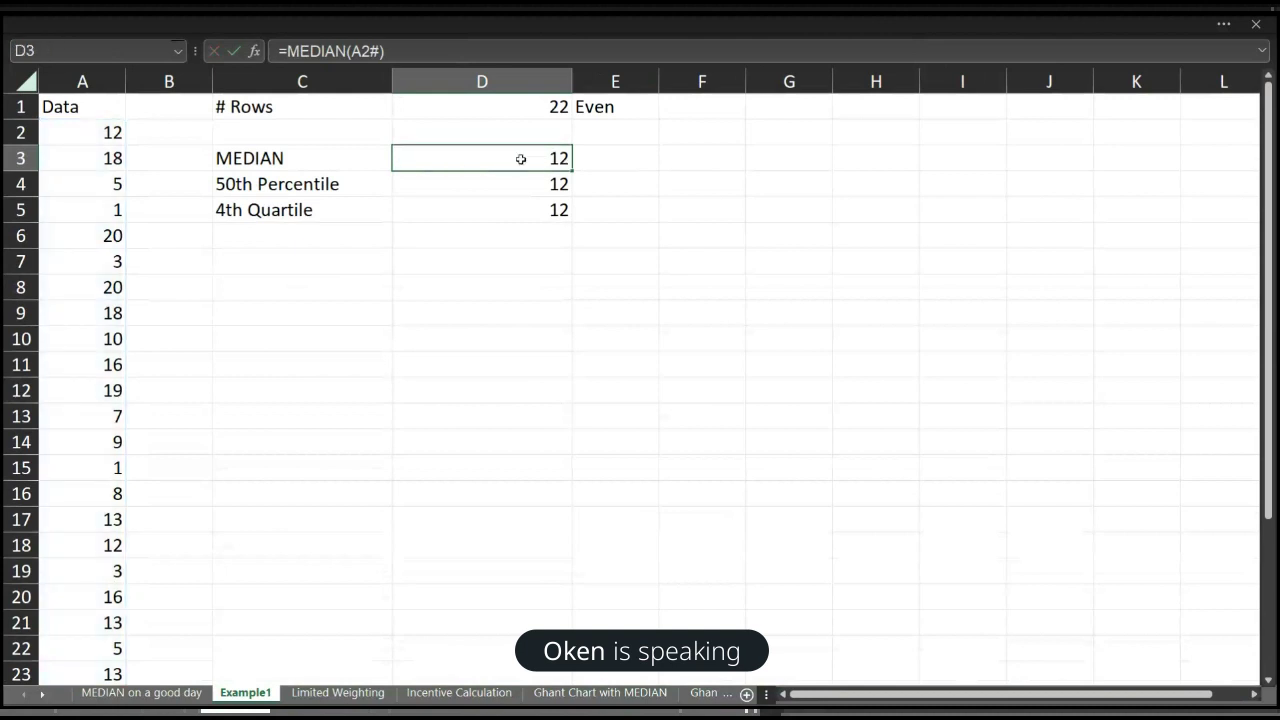
Step: Examine the 50th Percentile formula in D4 and the 4th Quartile formula in D5 alongside the MEDIAN formula
{"action": "key", "text": "Down"}
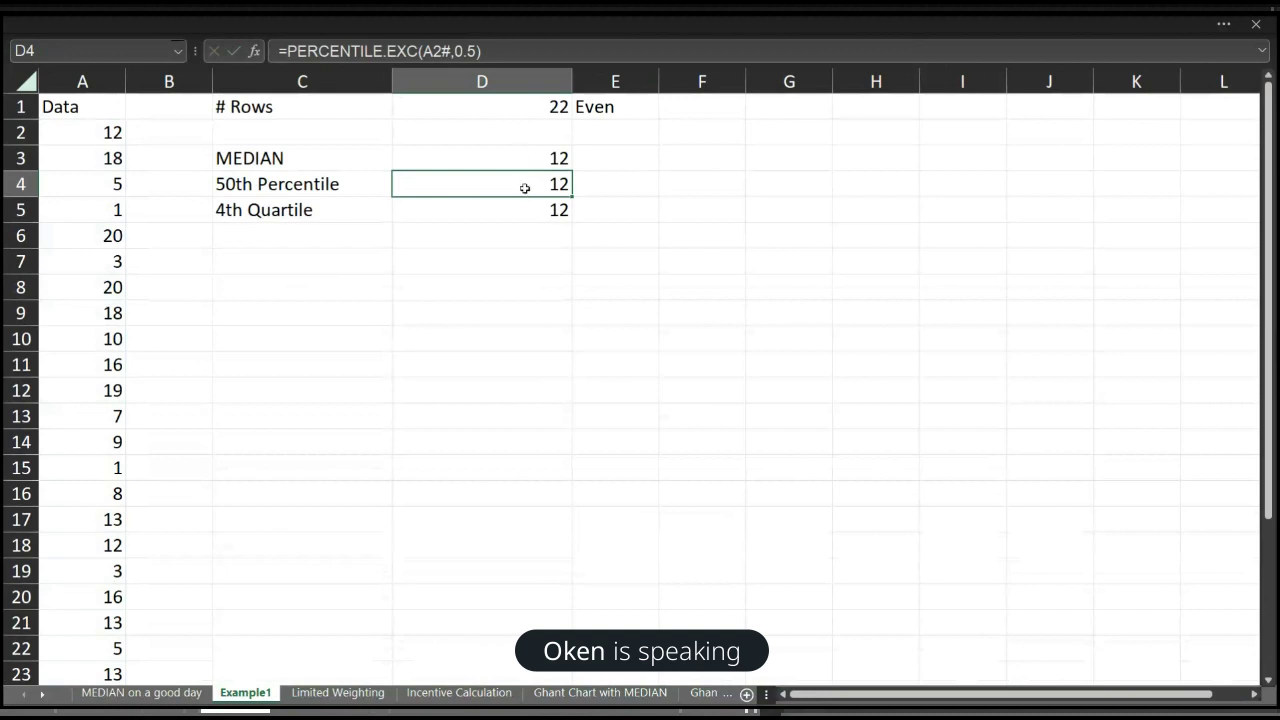
{"action": "double_click", "coordinate": [521, 184]}
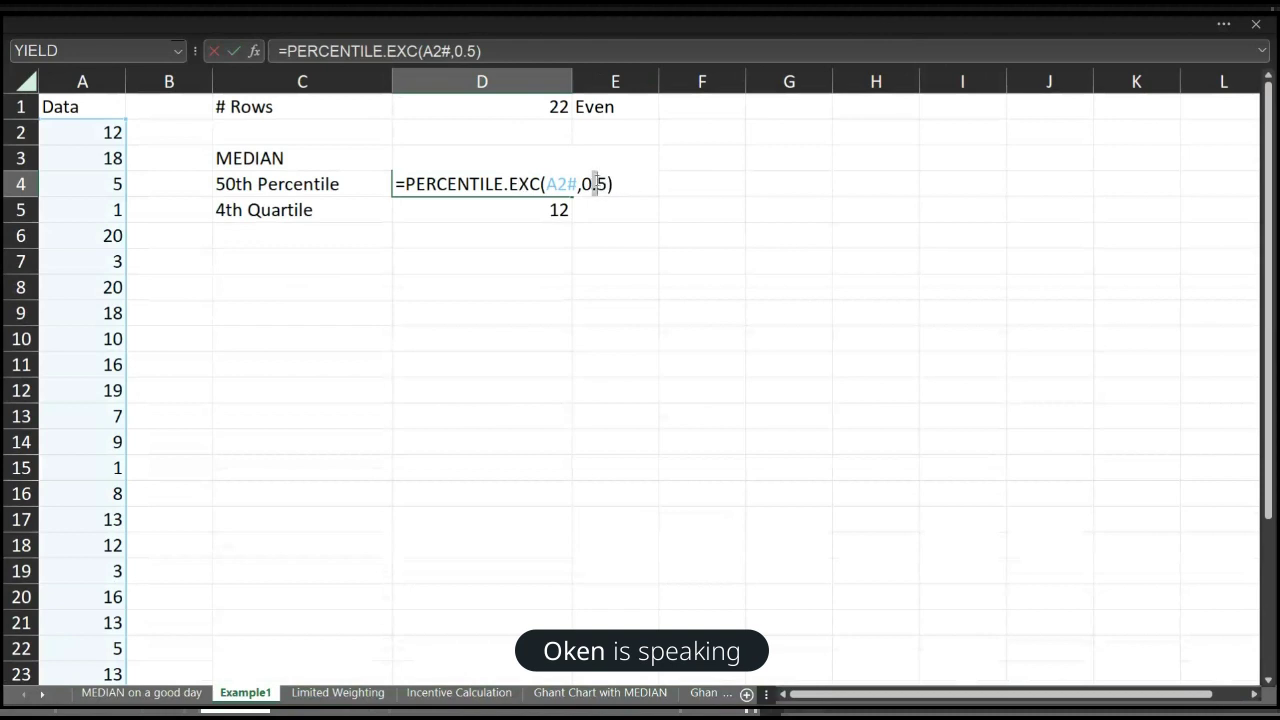
{"action": "key", "text": "ctrl+Return"}
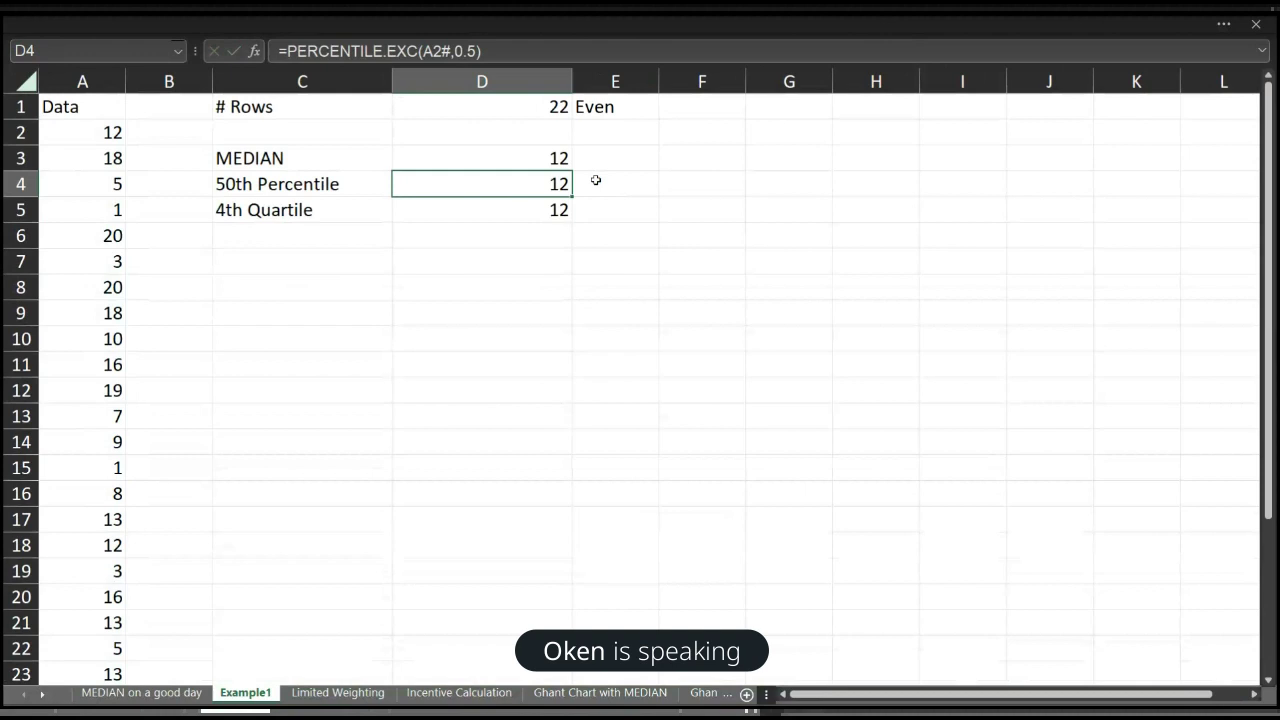
{"action": "key", "text": "Down"}
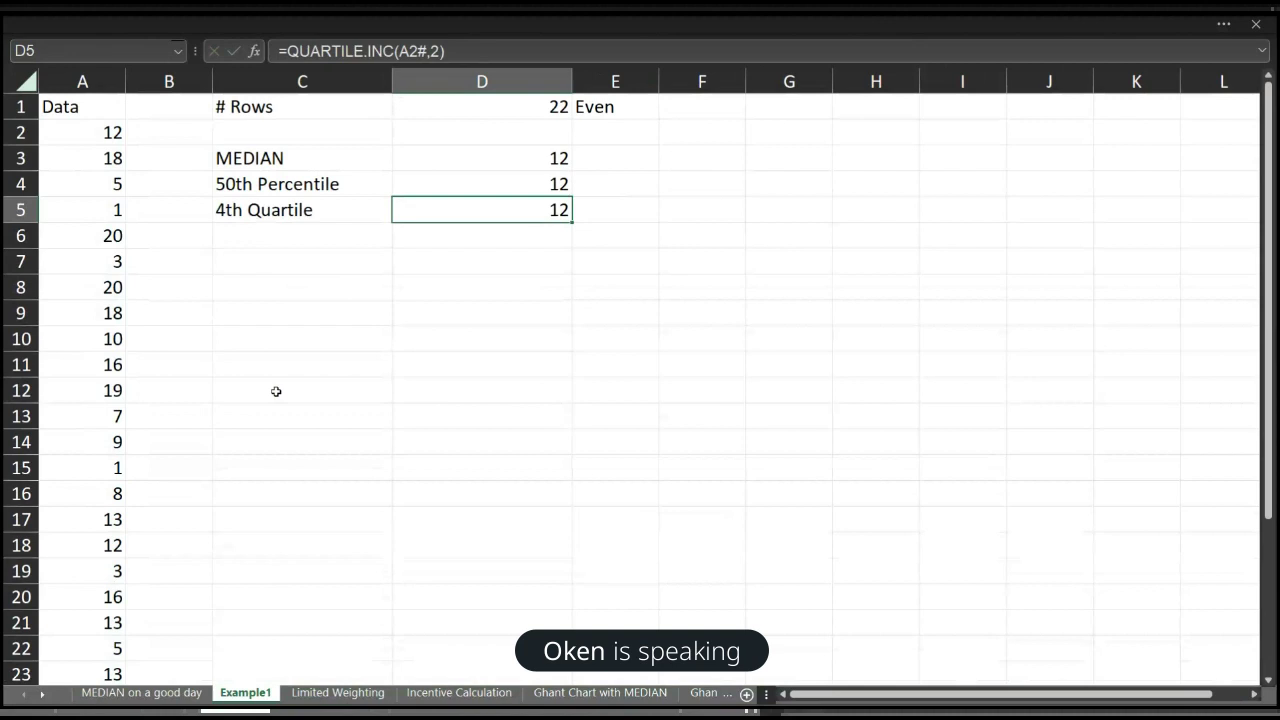
{"action": "left_click", "coordinate": [520, 162]}
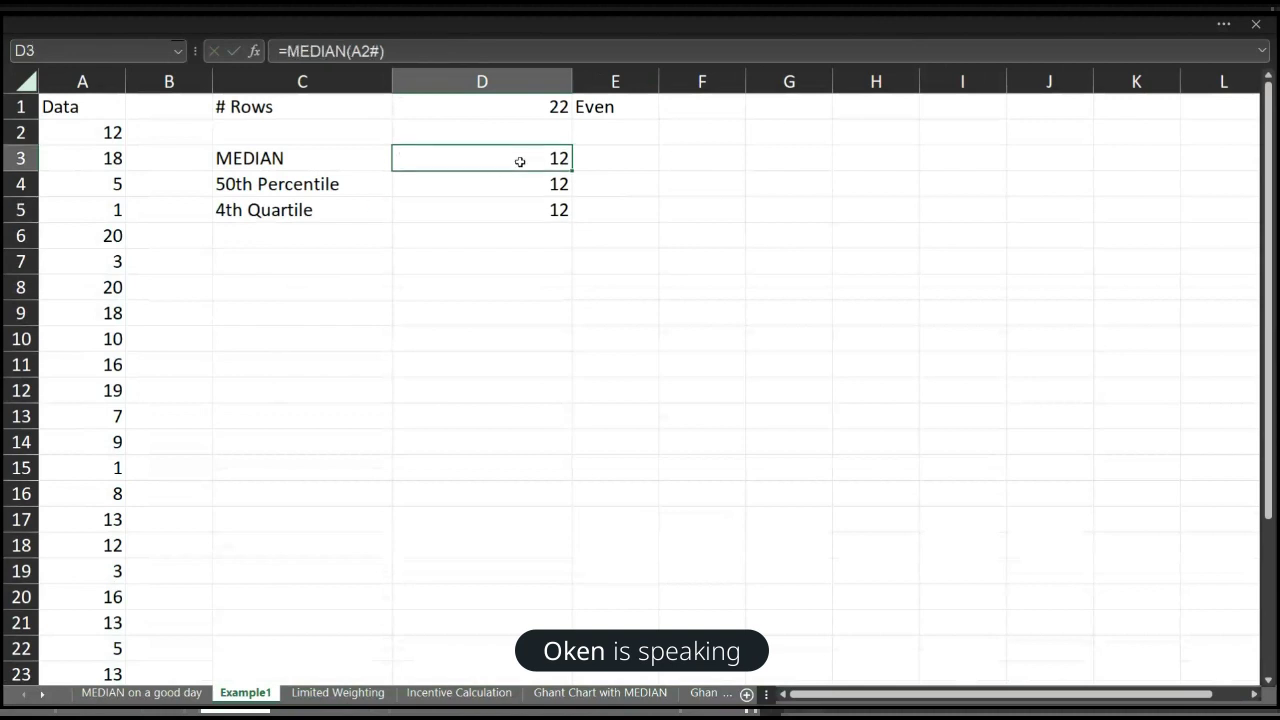
Step: Enter the sample values 1, 2 and 3 in cells F5 to F7
{"action": "left_click", "coordinate": [727, 212]}
{"action": "type", "text": "1"}
{"action": "key", "text": "Return"}
{"action": "type", "text": "2"}
{"action": "key", "text": "Return"}
{"action": "type", "text": "3"}
{"action": "key", "text": "Return"}
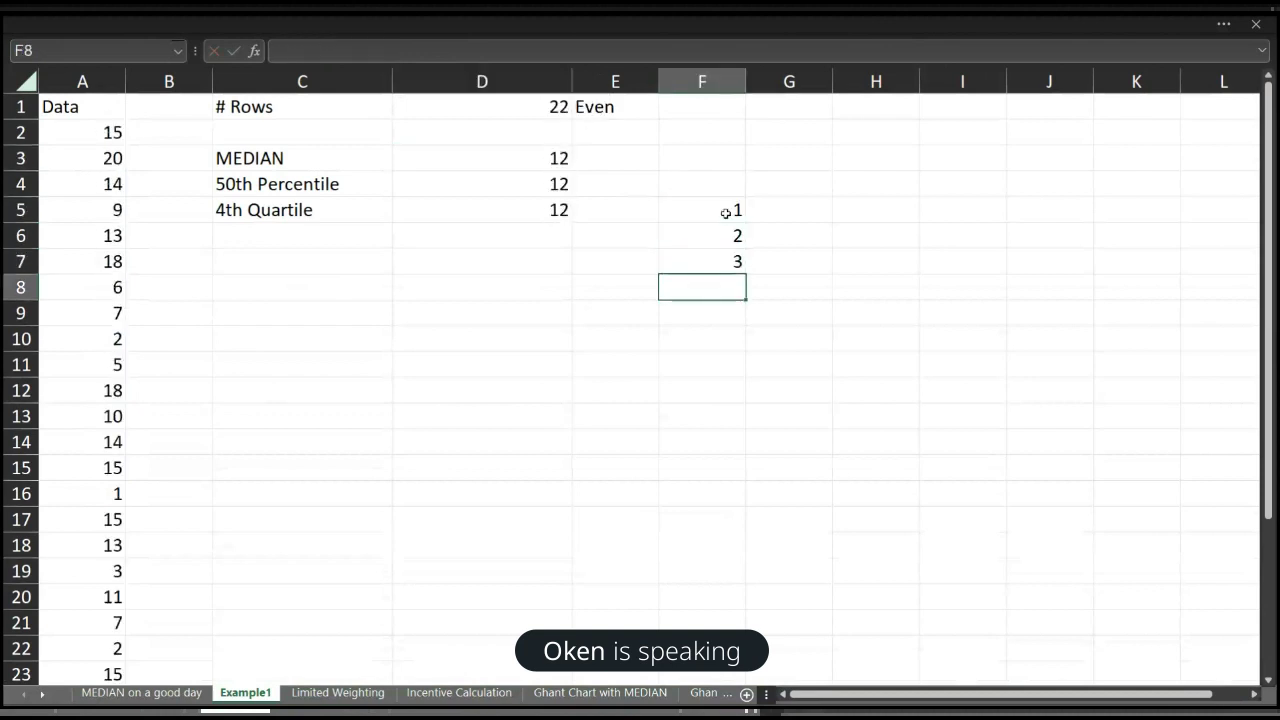
Step: Calculate the median of the three sample values in F8 with =MEDIAN(F5:F7)
{"action": "type", "text": "e"}
{"action": "key", "text": "BackSpace"}
{"action": "type", "text": "m"}
{"action": "key", "text": "Escape"}
{"action": "type", "text": "=me"}
{"action": "key", "text": "Up"}
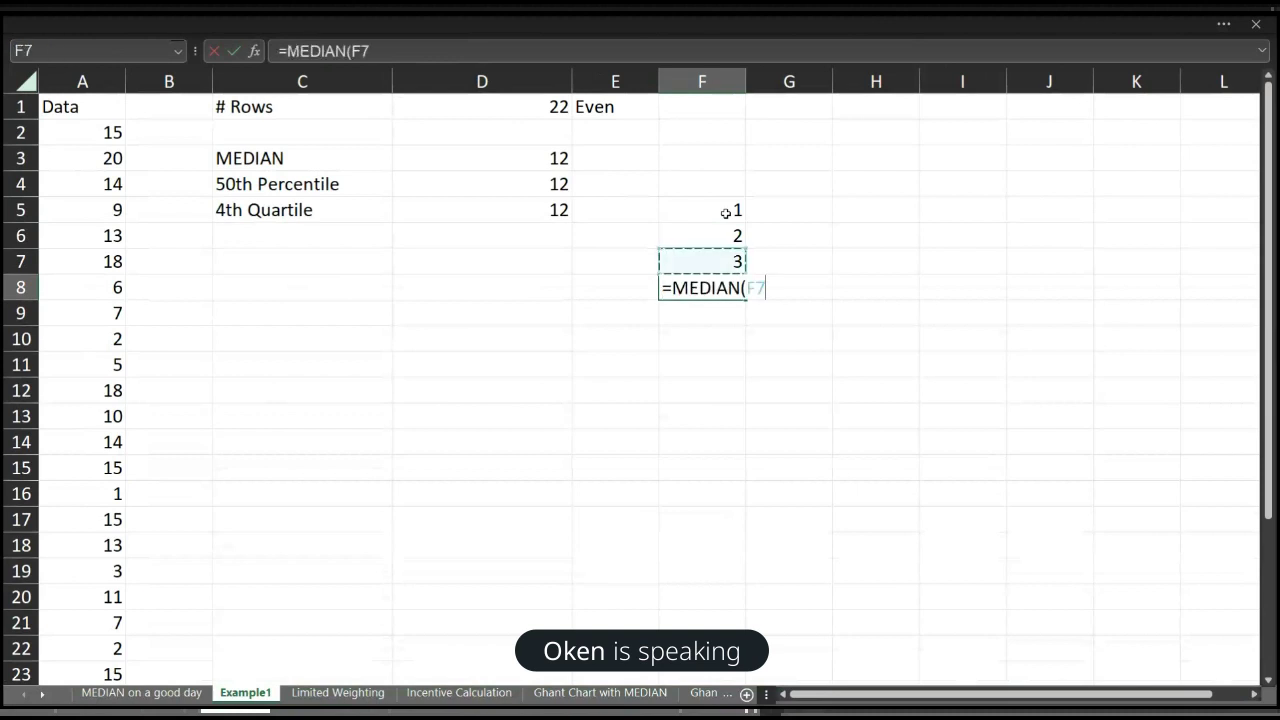
{"action": "key", "text": "shift+Up"}
{"action": "key", "text": "shift+Up"}
{"action": "key", "text": "Return"}
{"action": "key", "text": "Up"}
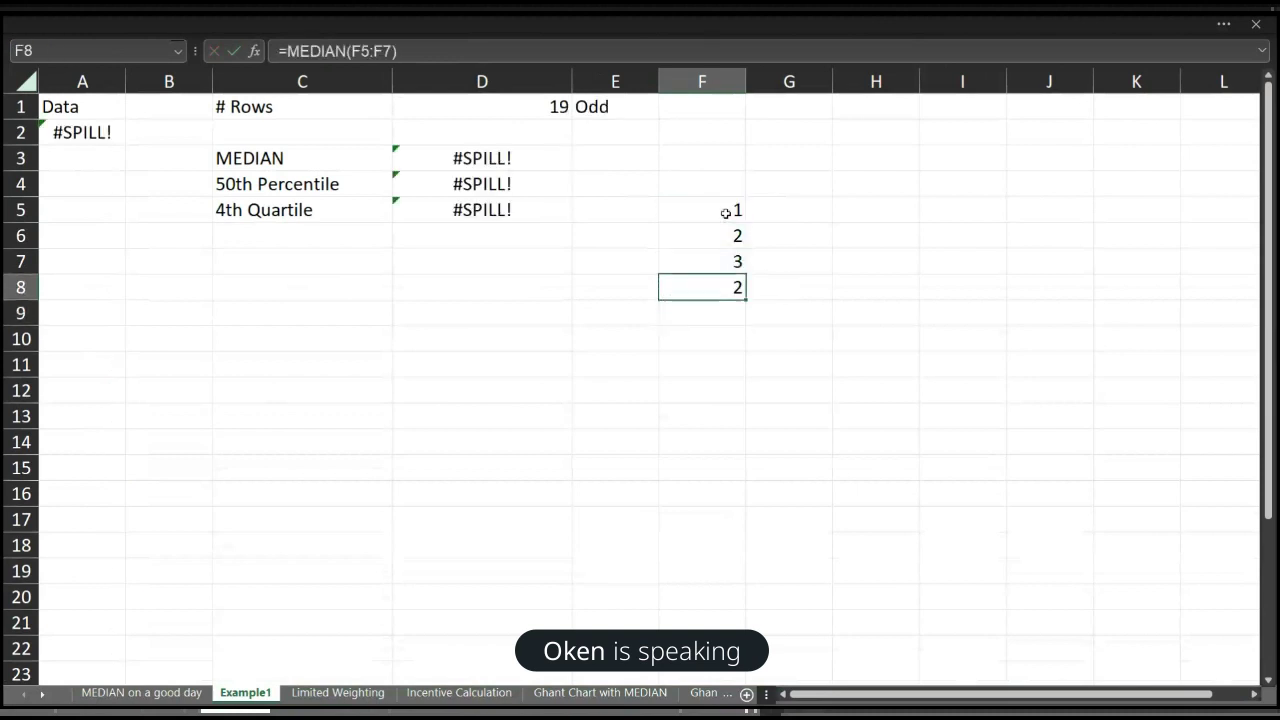
Step: Reorder the sample values by setting F6 to 3, F5 to 2 and F7 to 1
{"action": "key", "text": "Up"}
{"action": "key", "text": "Up"}
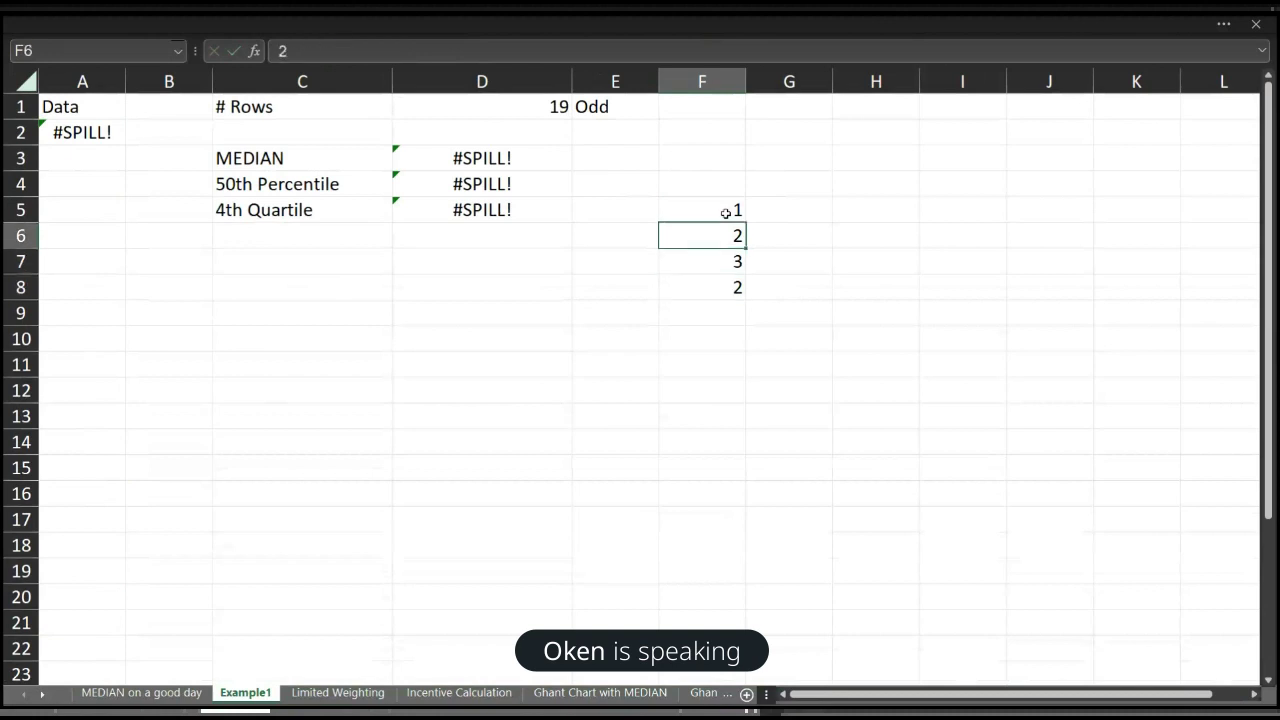
{"action": "type", "text": "3"}
{"action": "key", "text": "Up"}
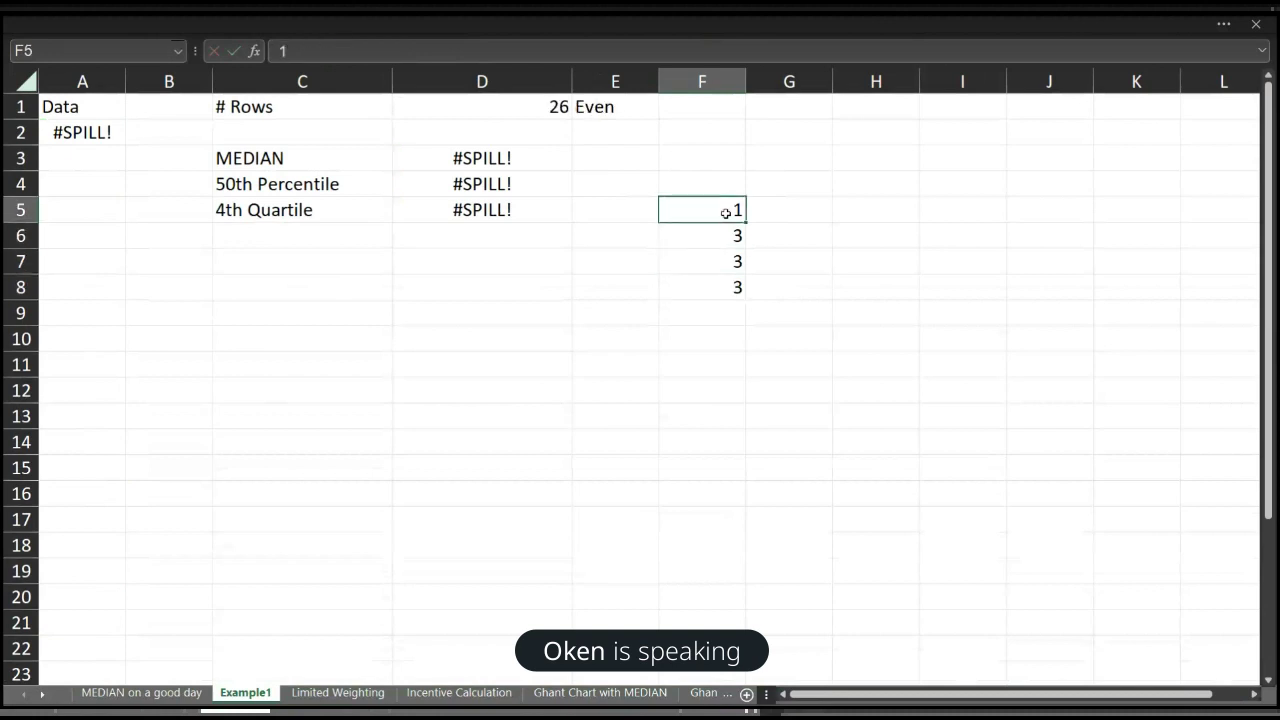
{"action": "type", "text": "2"}
{"action": "key", "text": "Down"}
{"action": "key", "text": "Down"}
{"action": "type", "text": "1"}
{"action": "key", "text": "Return"}
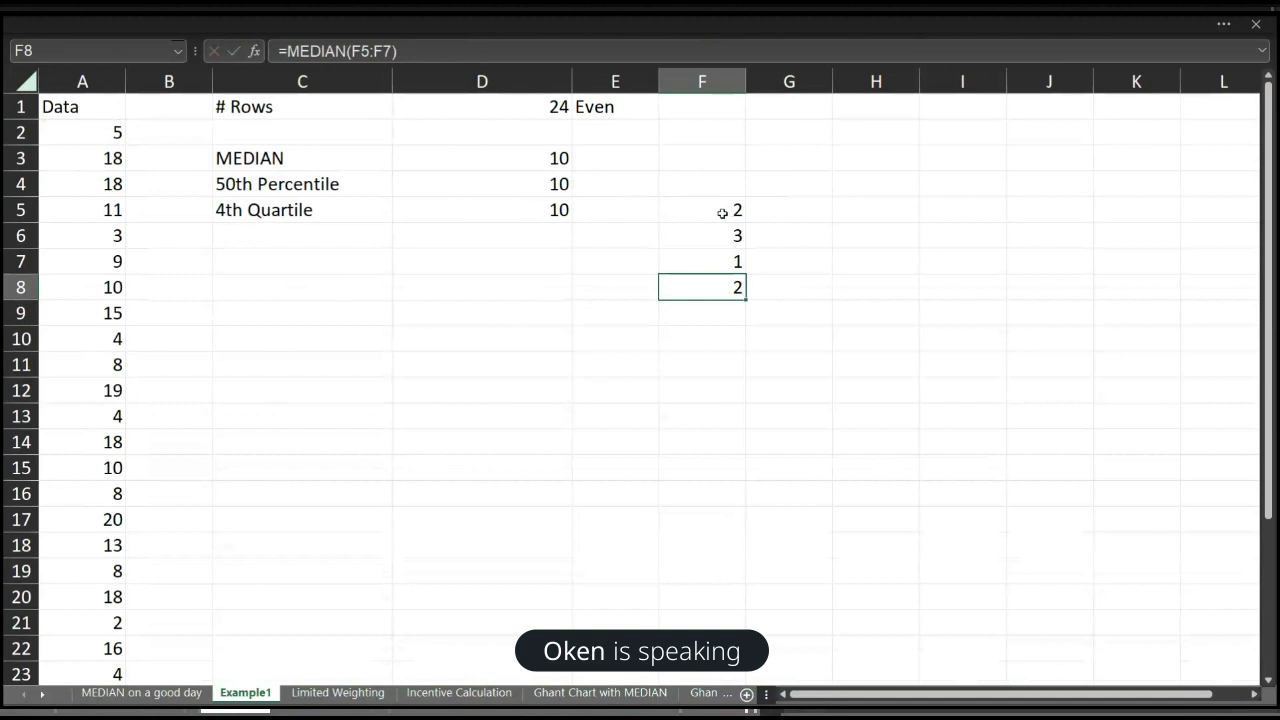
Step: Review the sample values in F5:F7 and move the MEDIAN formula from F8 down to F11
{"action": "left_click_drag", "start_coordinate": [725, 213], "coordinate": [716, 268]}
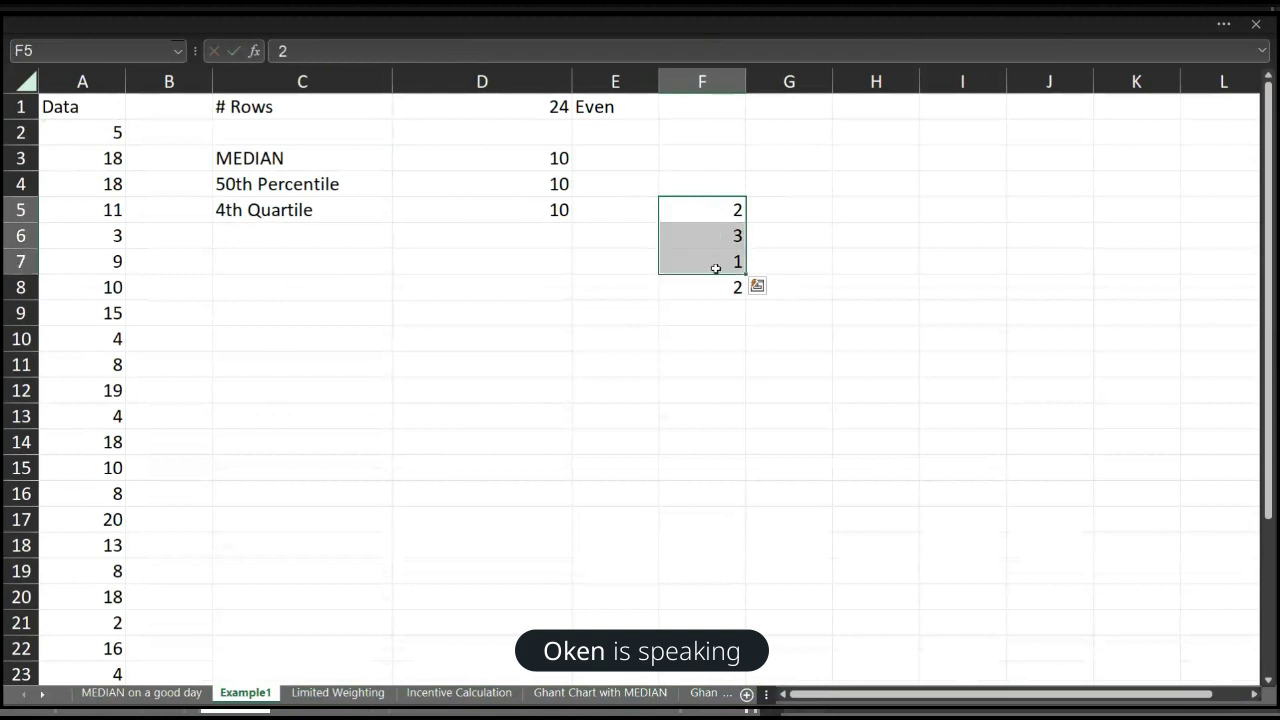
{"action": "left_click", "coordinate": [720, 287]}
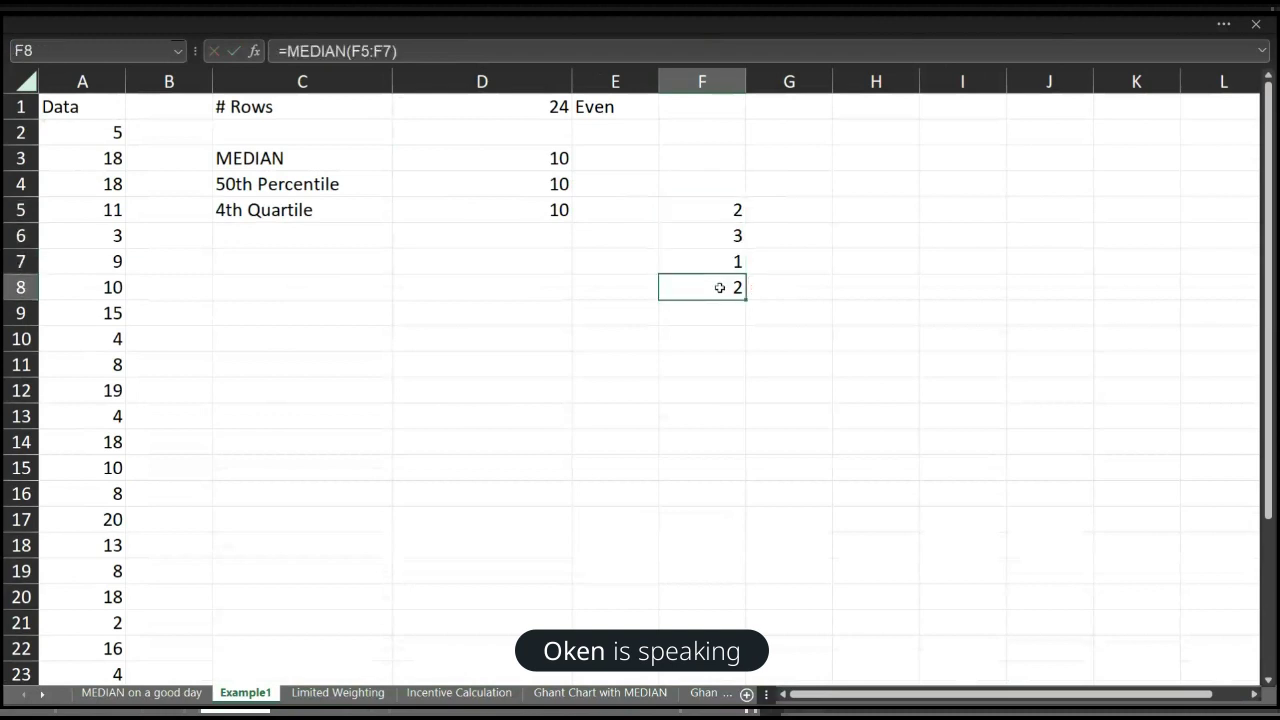
{"action": "left_click", "coordinate": [640, 263]}
{"action": "left_click", "coordinate": [725, 286]}
{"action": "left_click_drag", "start_coordinate": [726, 303], "coordinate": [731, 366]}
{"action": "left_click", "coordinate": [726, 285]}
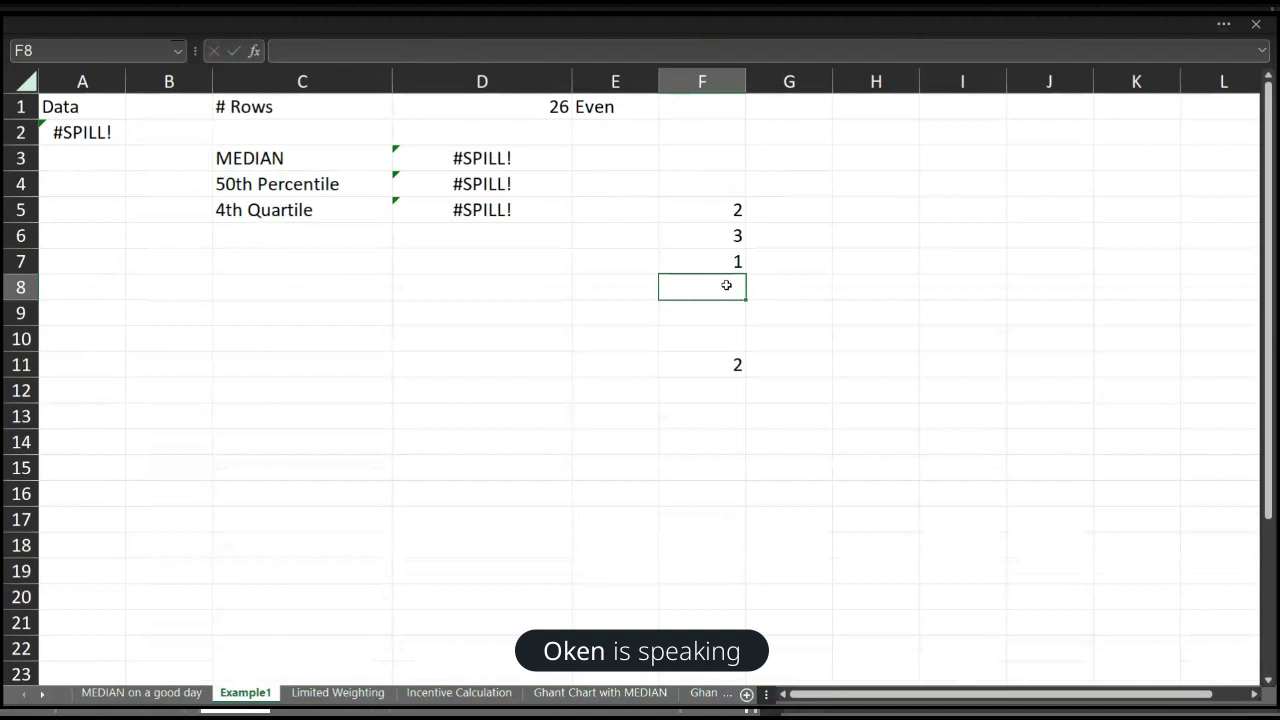
Step: Clear the third sample value in F7 and delete the MEDIAN formula from F11
{"action": "left_click", "coordinate": [726, 264]}
{"action": "key", "text": "Delete"}
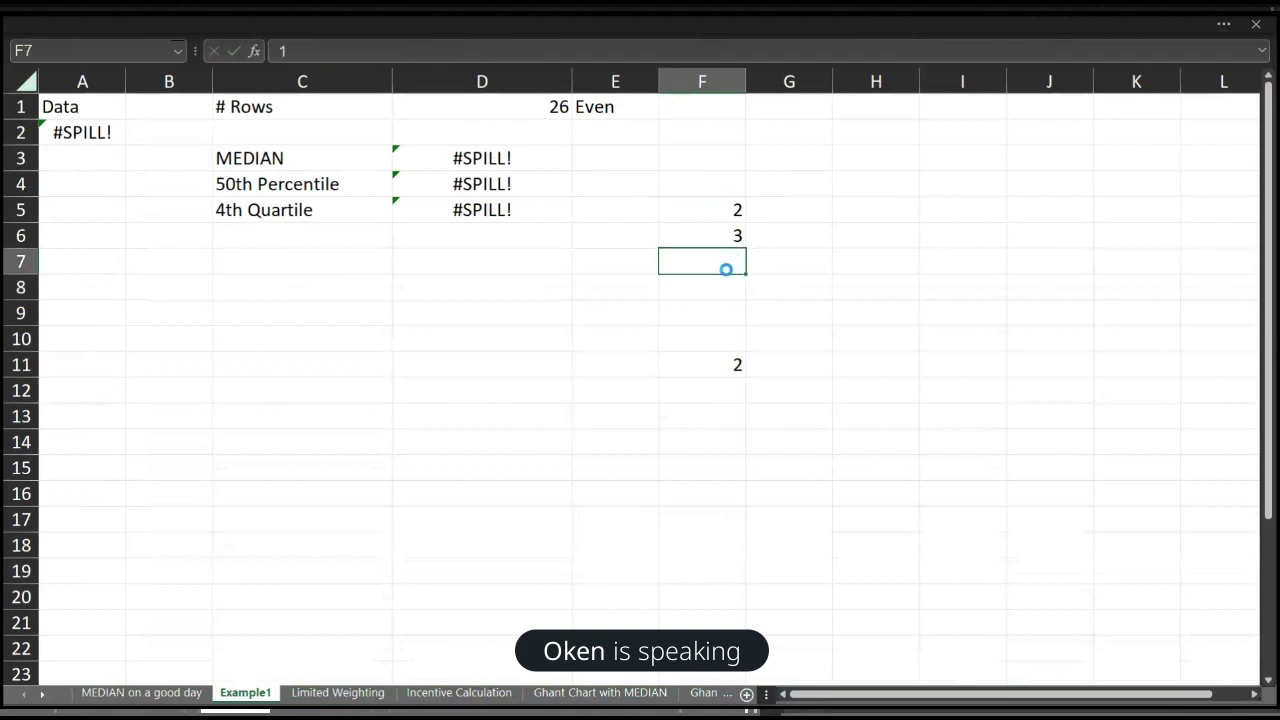
{"action": "left_click_drag", "start_coordinate": [714, 217], "coordinate": [718, 253]}
{"action": "left_click", "coordinate": [718, 253]}
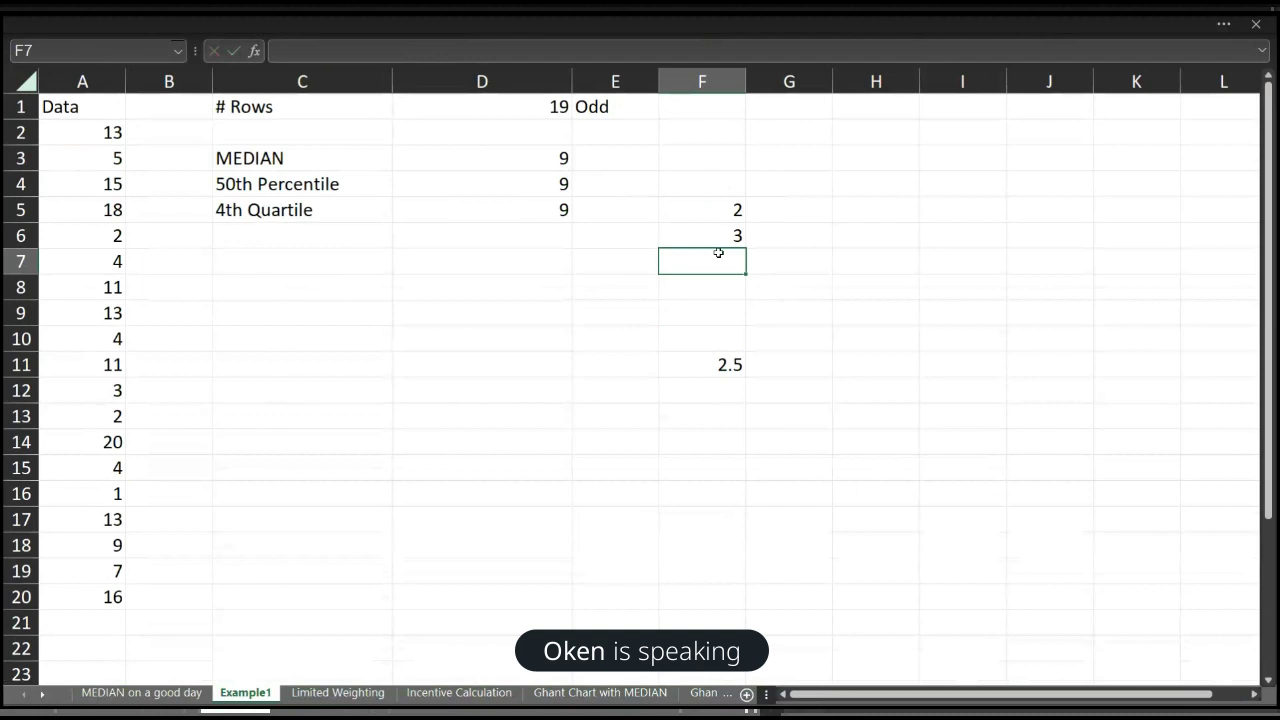
{"action": "left_click", "coordinate": [714, 375]}
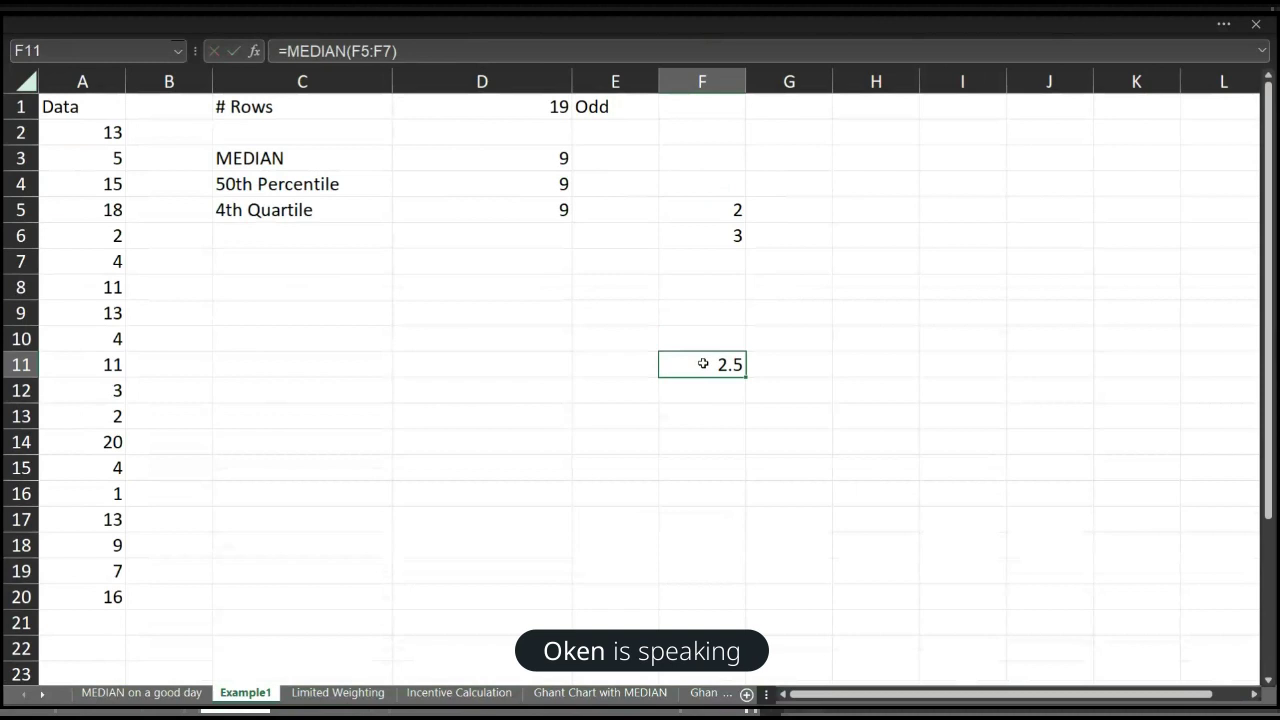
{"action": "key", "text": "Delete"}
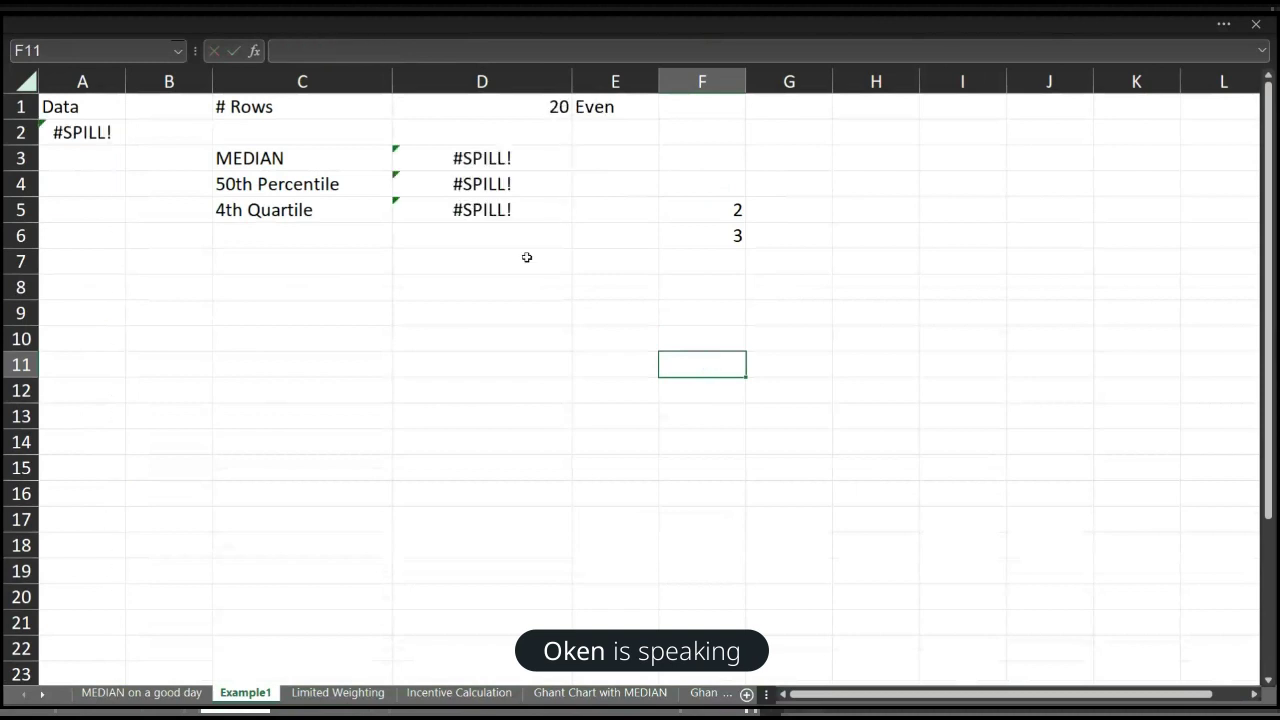
{"action": "key", "text": "F11"}
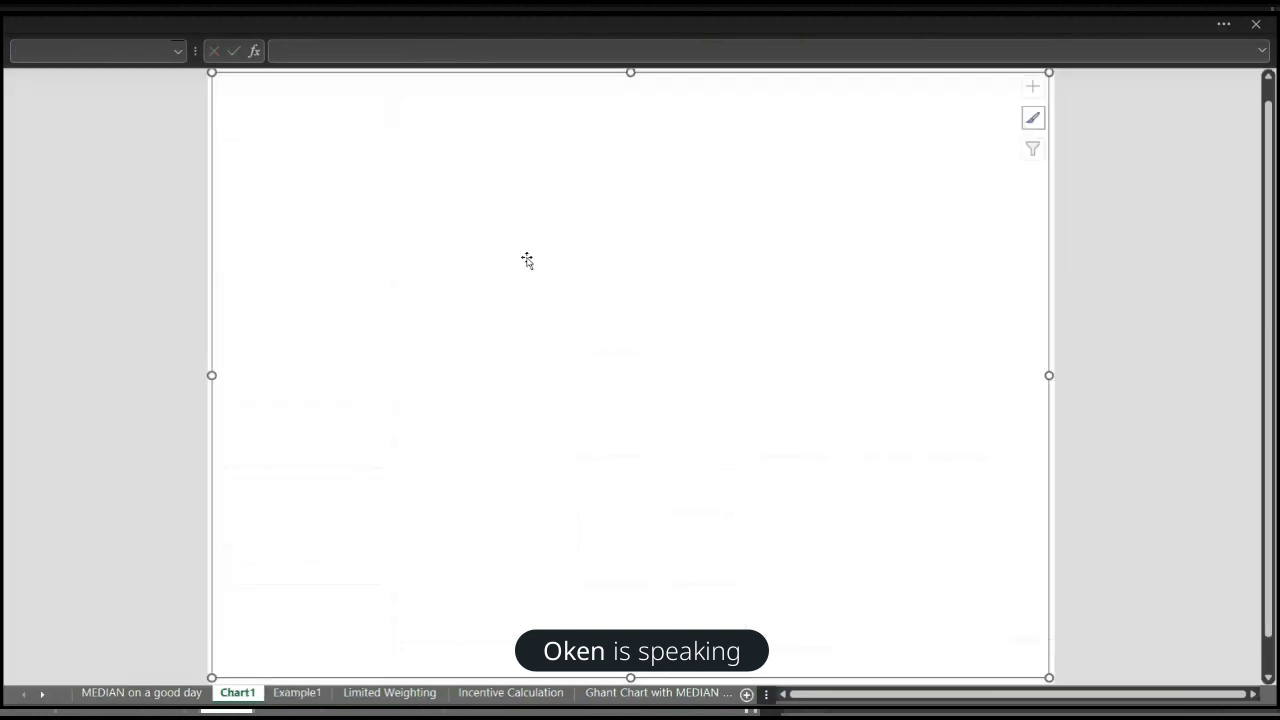
{"action": "right_click", "coordinate": [236, 692]}
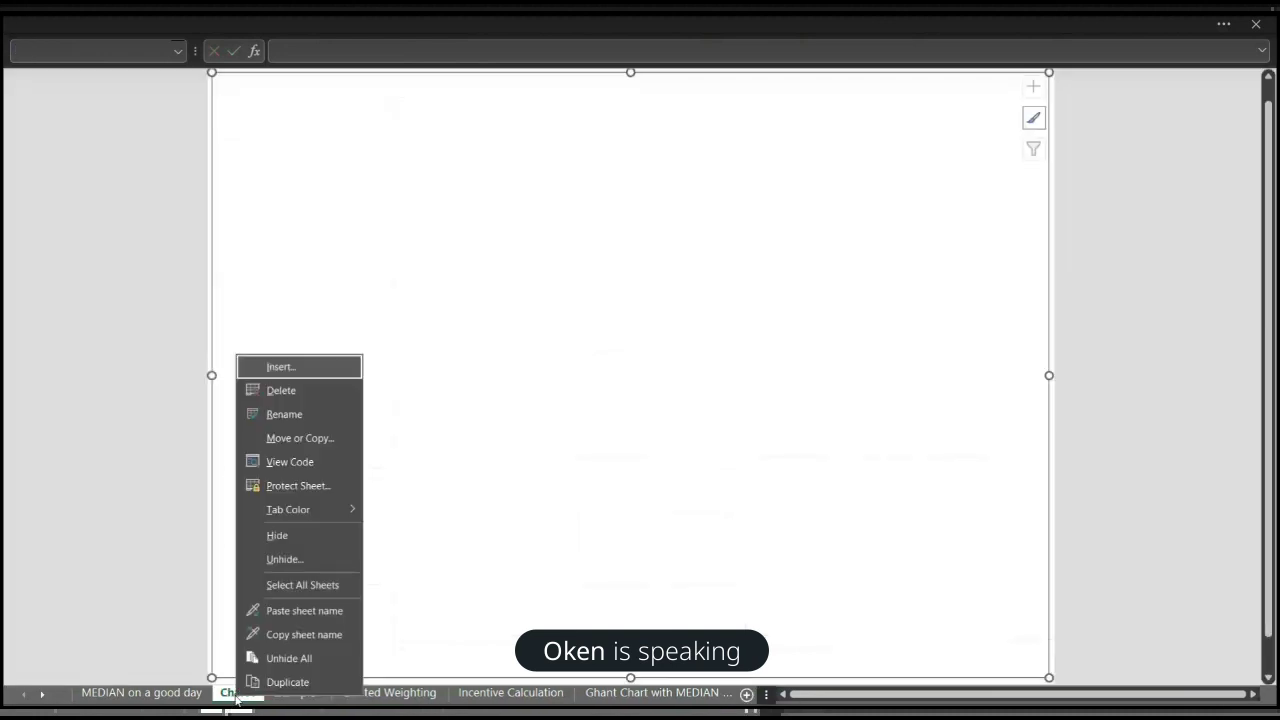
{"action": "left_click", "coordinate": [331, 398]}
{"action": "left_click", "coordinate": [611, 414]}
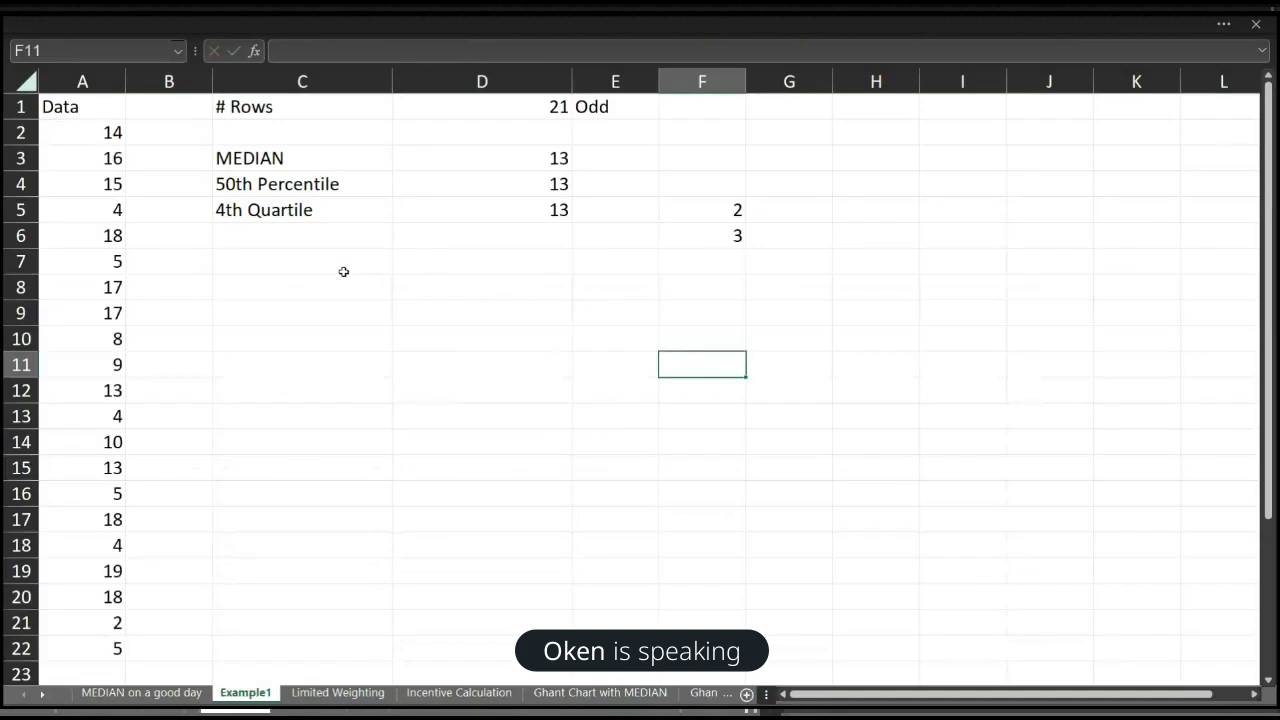
Step: Enter the sample values 3, 4, 5, 6 and 29 down cells D7 to D11
{"action": "left_click", "coordinate": [496, 260]}
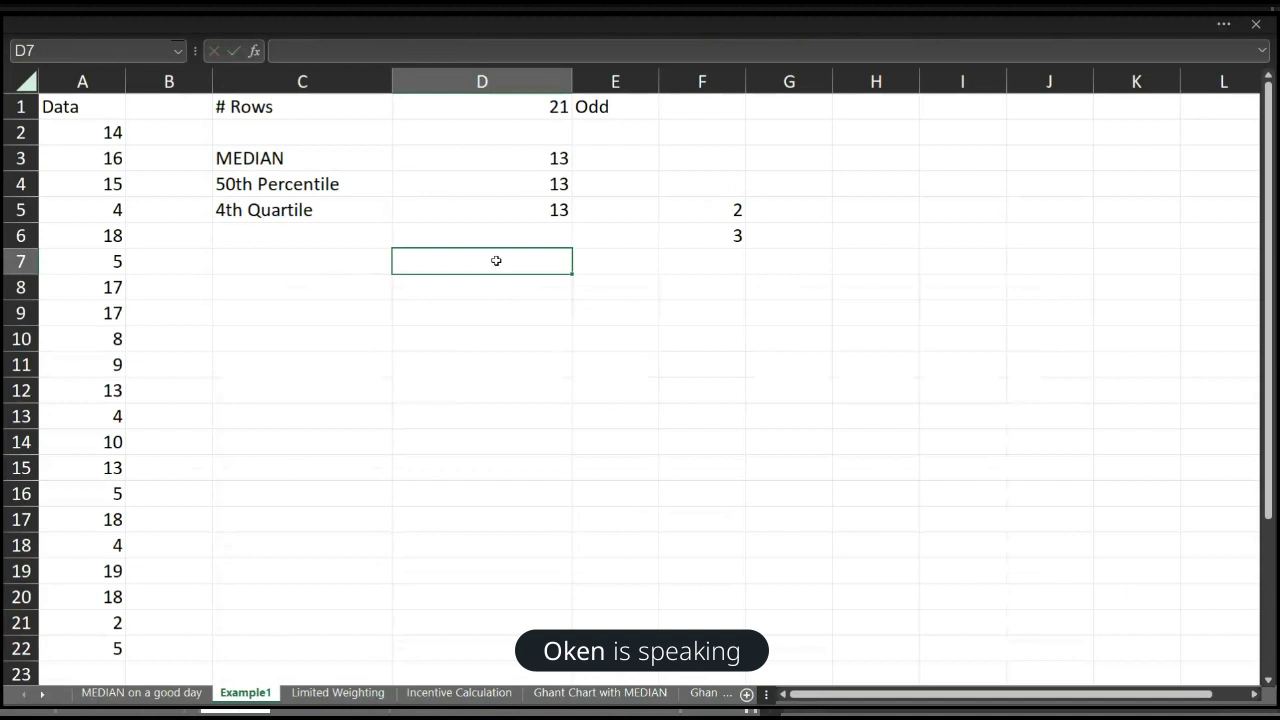
{"action": "type", "text": "3"}
{"action": "key", "text": "Return"}
{"action": "type", "text": "4"}
{"action": "key", "text": "Return"}
{"action": "type", "text": "5"}
{"action": "key", "text": "Return"}
{"action": "type", "text": "6"}
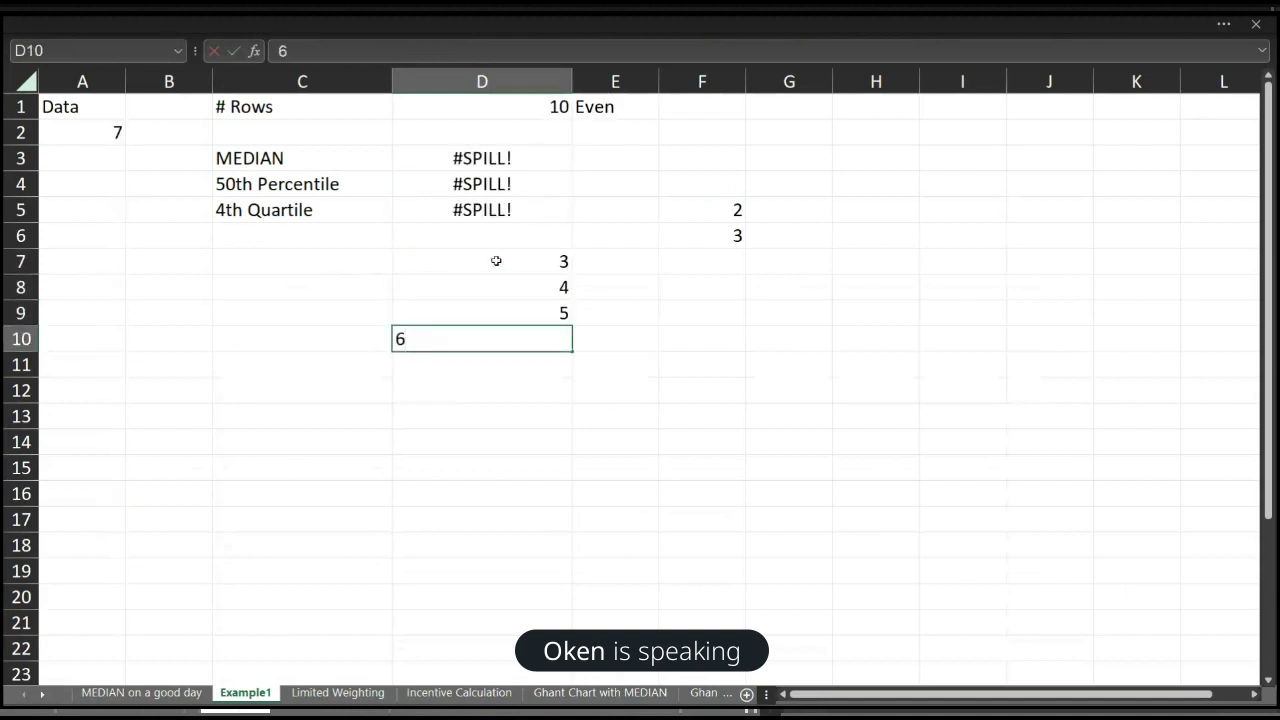
{"action": "key", "text": "Return"}
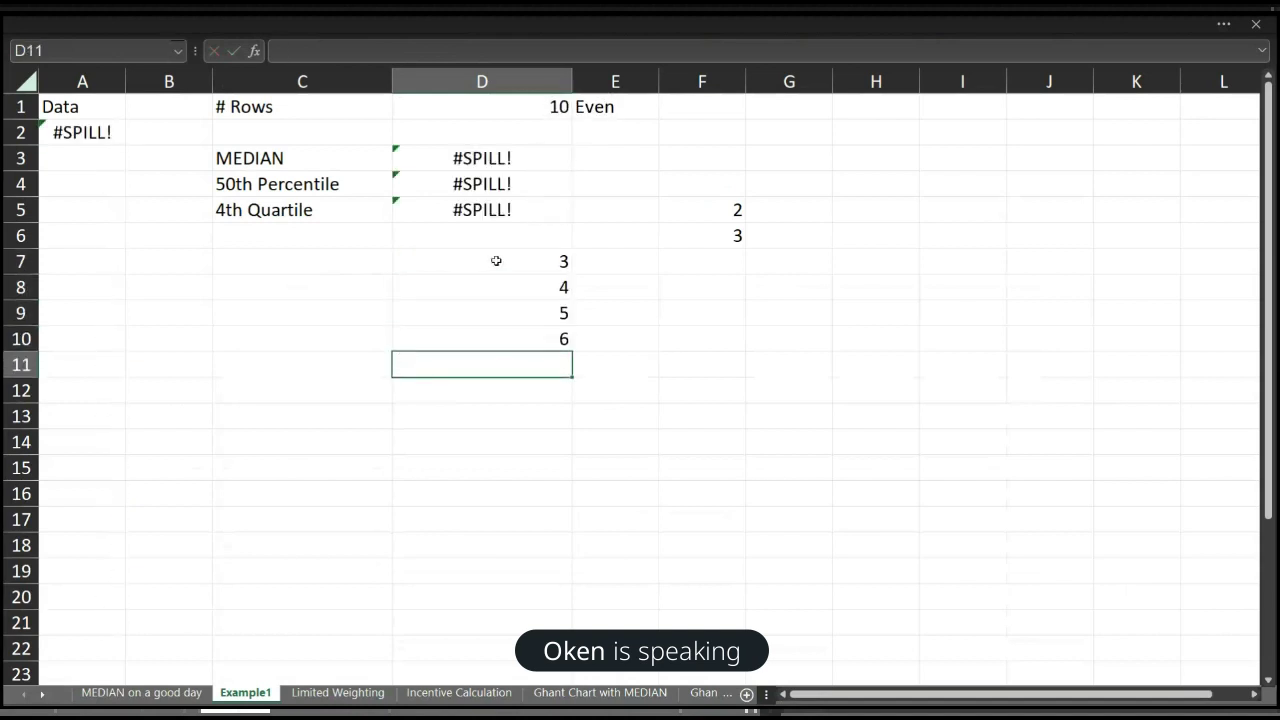
{"action": "type", "text": "29"}
{"action": "key", "text": "Return"}
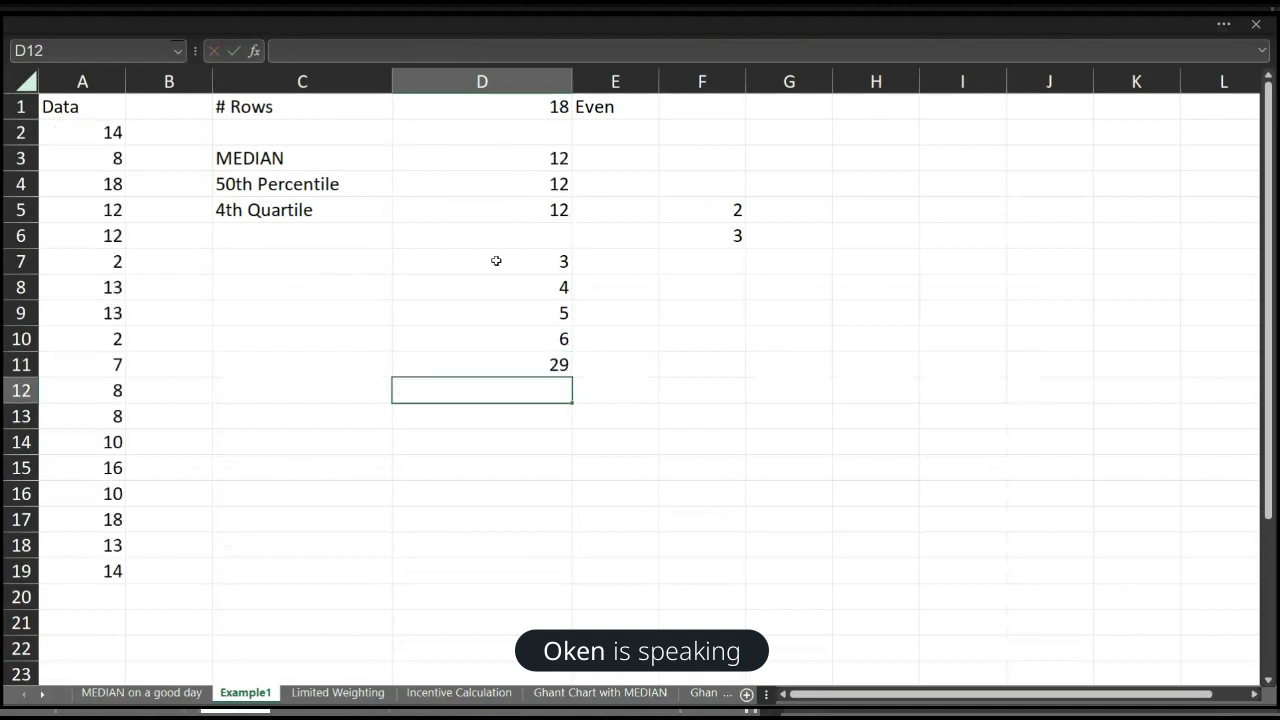
Step: Calculate the average of the five sample values in D12 with =AVERAGE(D7:D11)
{"action": "type", "text": "=aver"}
{"action": "key", "text": "Tab"}
{"action": "key", "text": "Up"}
{"action": "key", "text": "shift+Up"}
{"action": "key", "text": "shift+Up"}
{"action": "key", "text": "shift+Up"}
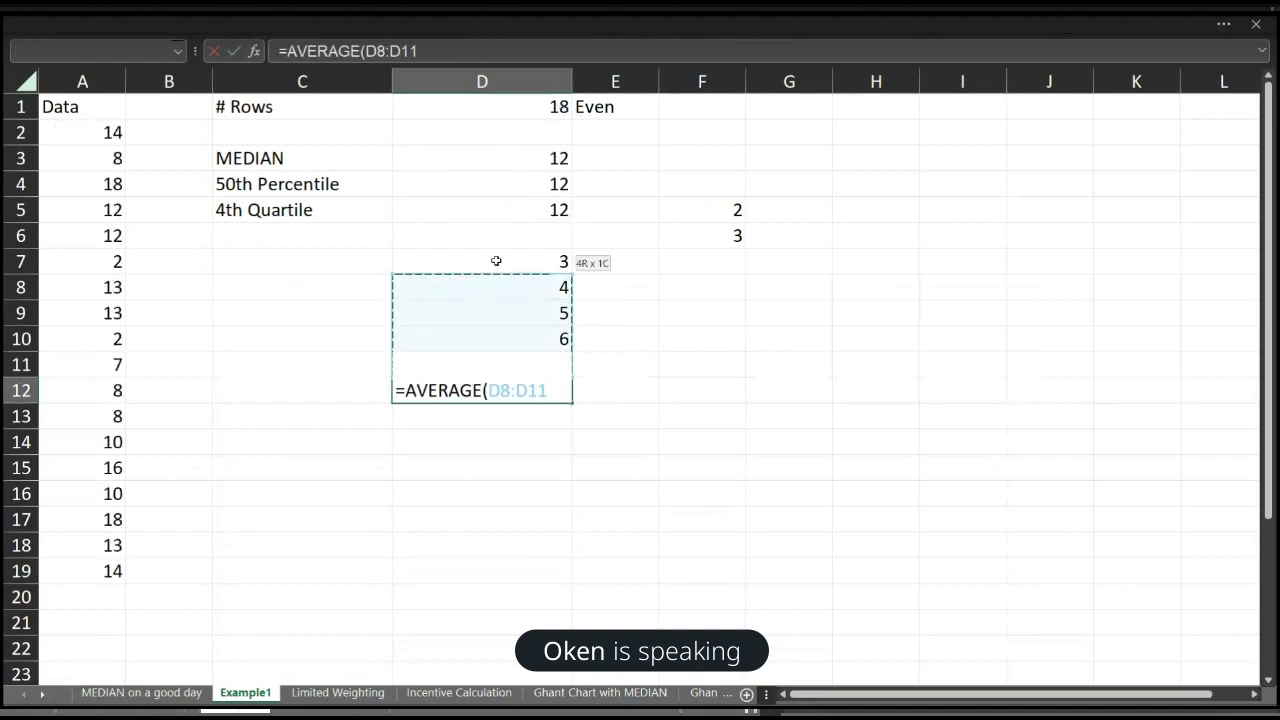
{"action": "key", "text": "shift+Up"}
{"action": "key", "text": "Return"}
{"action": "key", "text": "Up"}
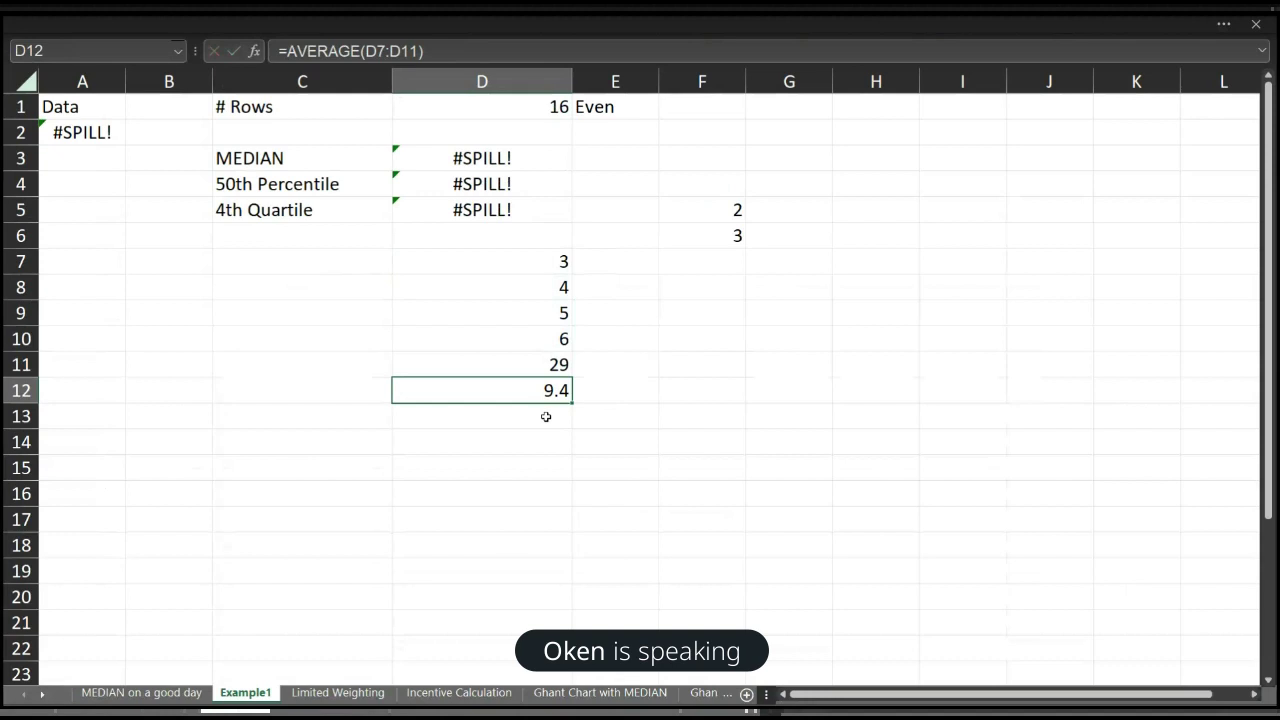
Step: Move the AVERAGE formula from D12 down to D13 and label it "Average" in C13
{"action": "left_click_drag", "start_coordinate": [537, 404], "coordinate": [540, 414]}
{"action": "left_click", "coordinate": [340, 417]}
{"action": "type", "text": "Aver"}
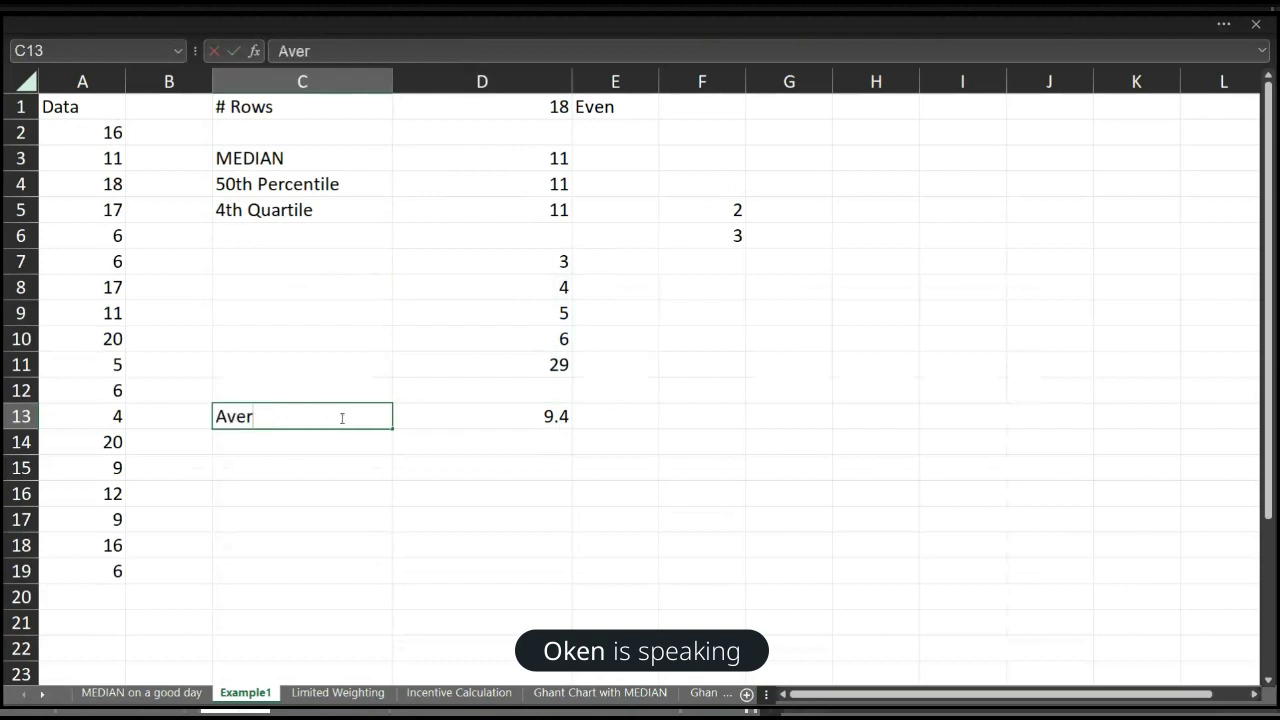
{"action": "type", "text": "age"}
{"action": "key", "text": "Return"}
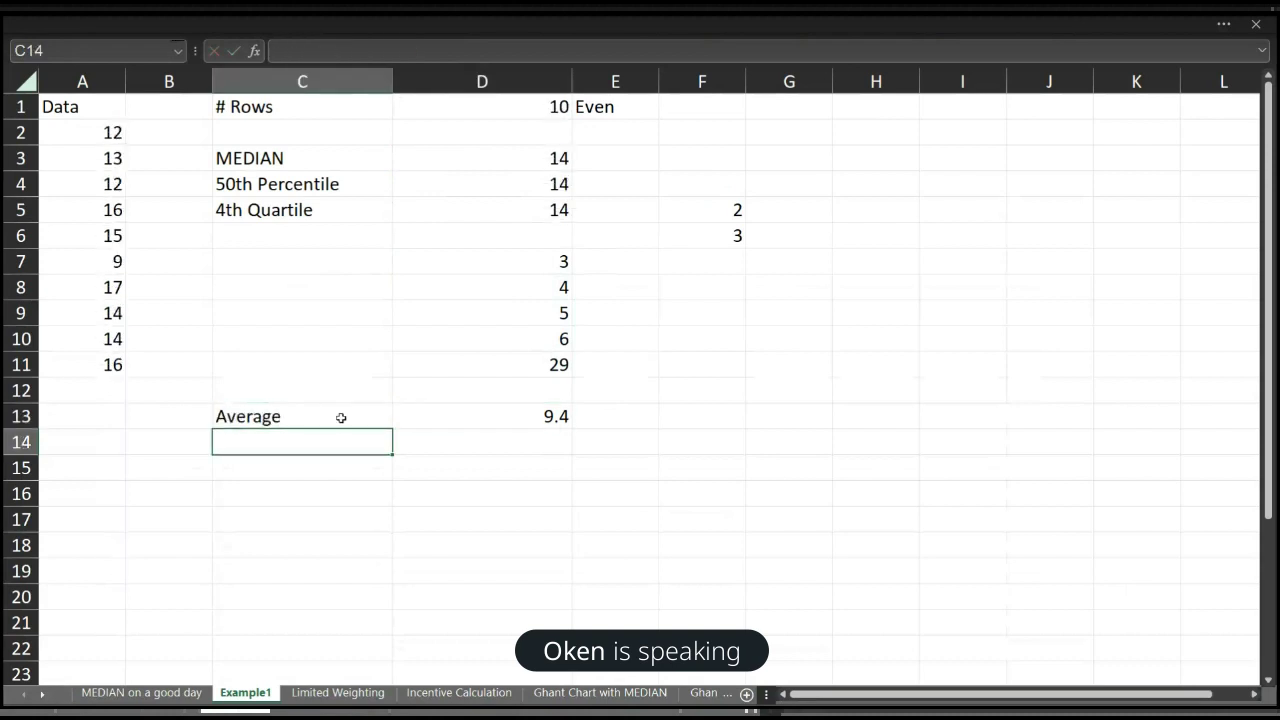
Step: Add the label "Median" in C14 and calculate =MEDIAN(D7:D11) in D14
{"action": "left_click_drag", "start_coordinate": [97, 133], "coordinate": [93, 338]}
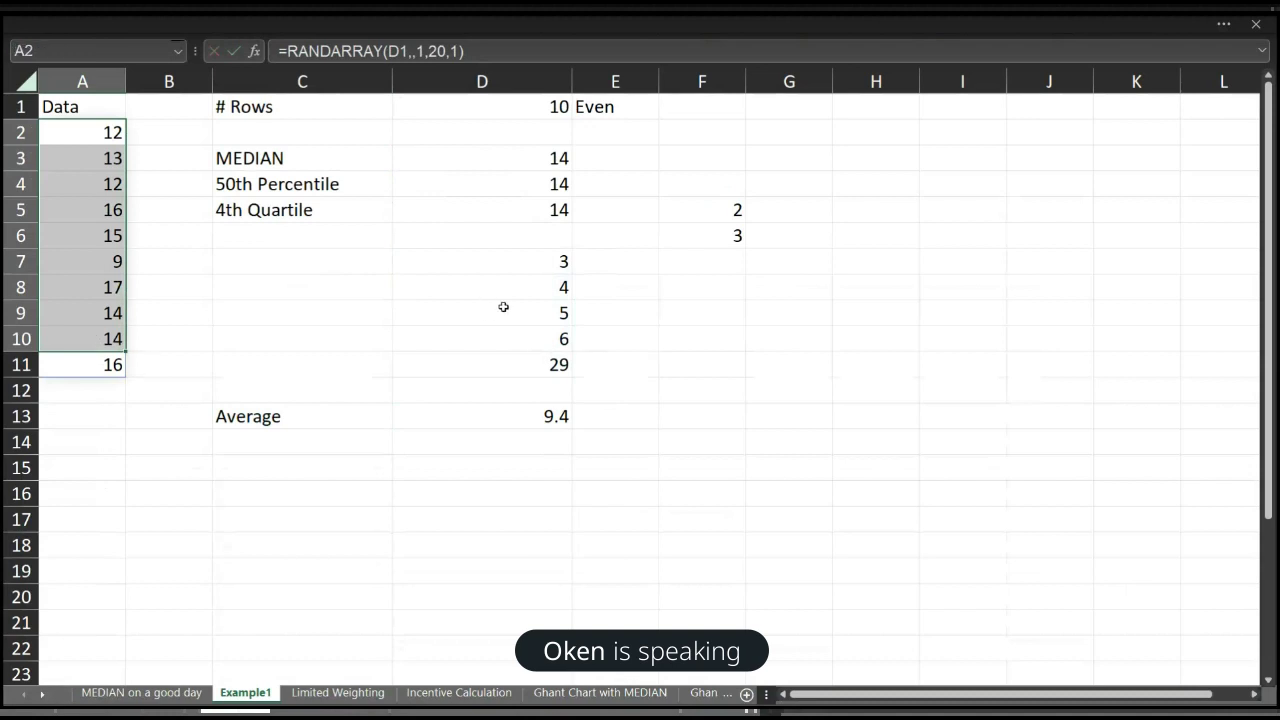
{"action": "left_click", "coordinate": [524, 363]}
{"action": "left_click", "coordinate": [323, 444]}
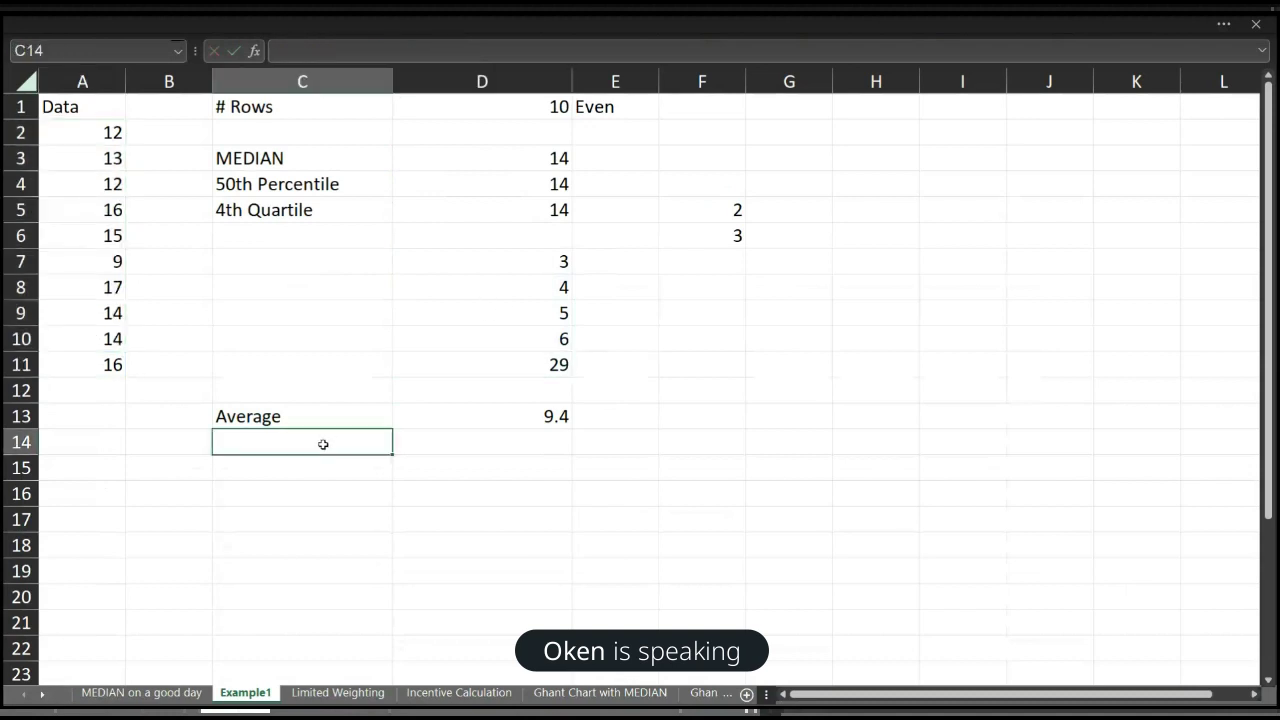
{"action": "type", "text": "Median"}
{"action": "key", "text": "Tab"}
{"action": "type", "text": "="}
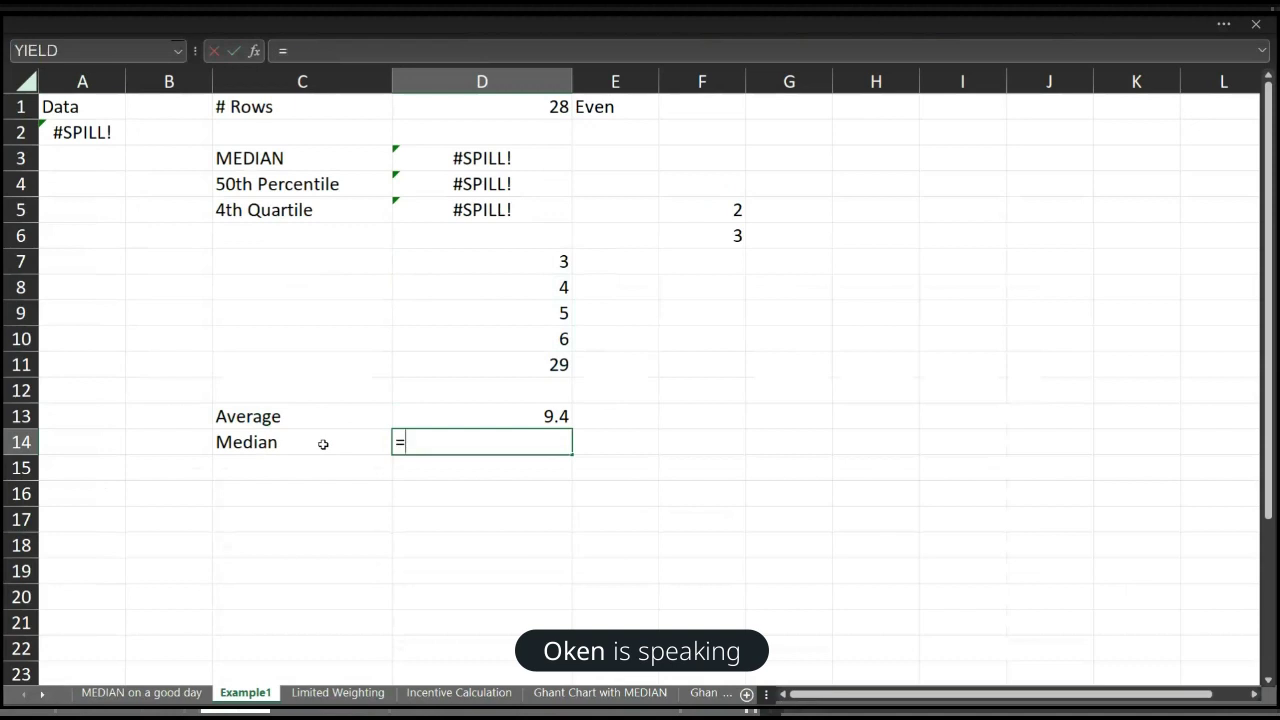
{"action": "type", "text": "me"}
{"action": "key", "text": "Tab"}
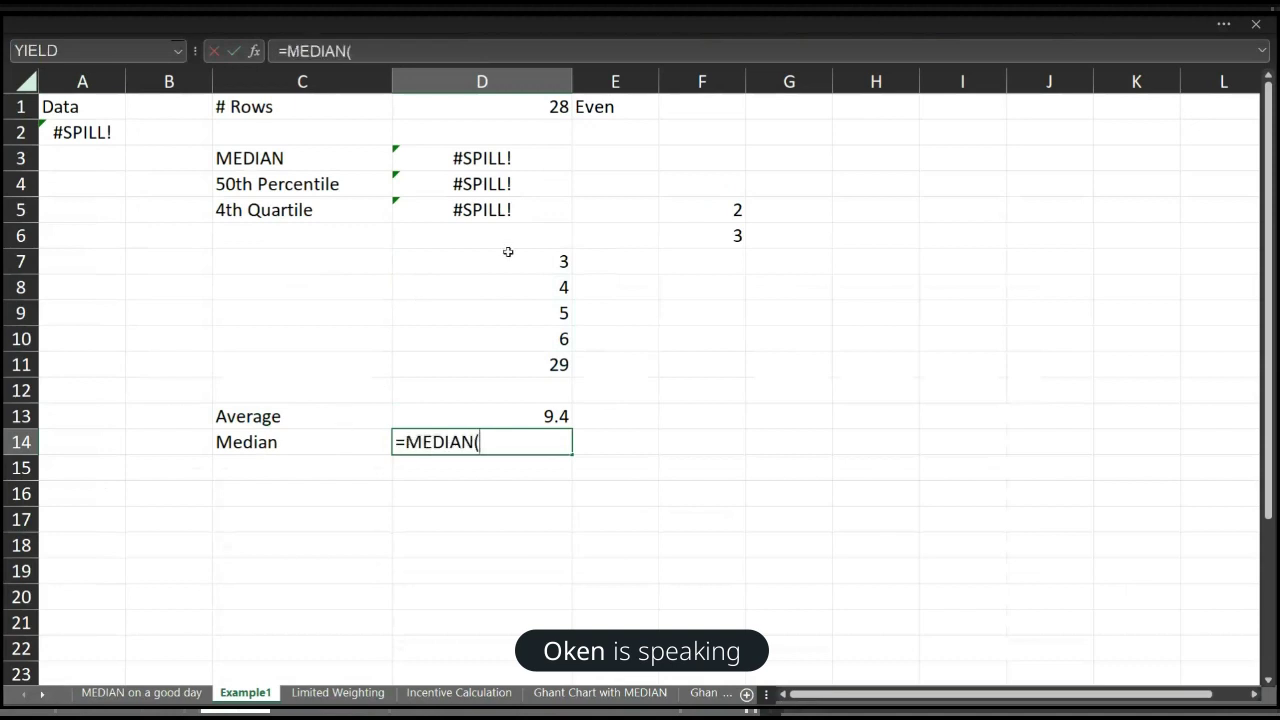
{"action": "left_click_drag", "start_coordinate": [508, 262], "coordinate": [523, 369]}
{"action": "type", "text": ")"}
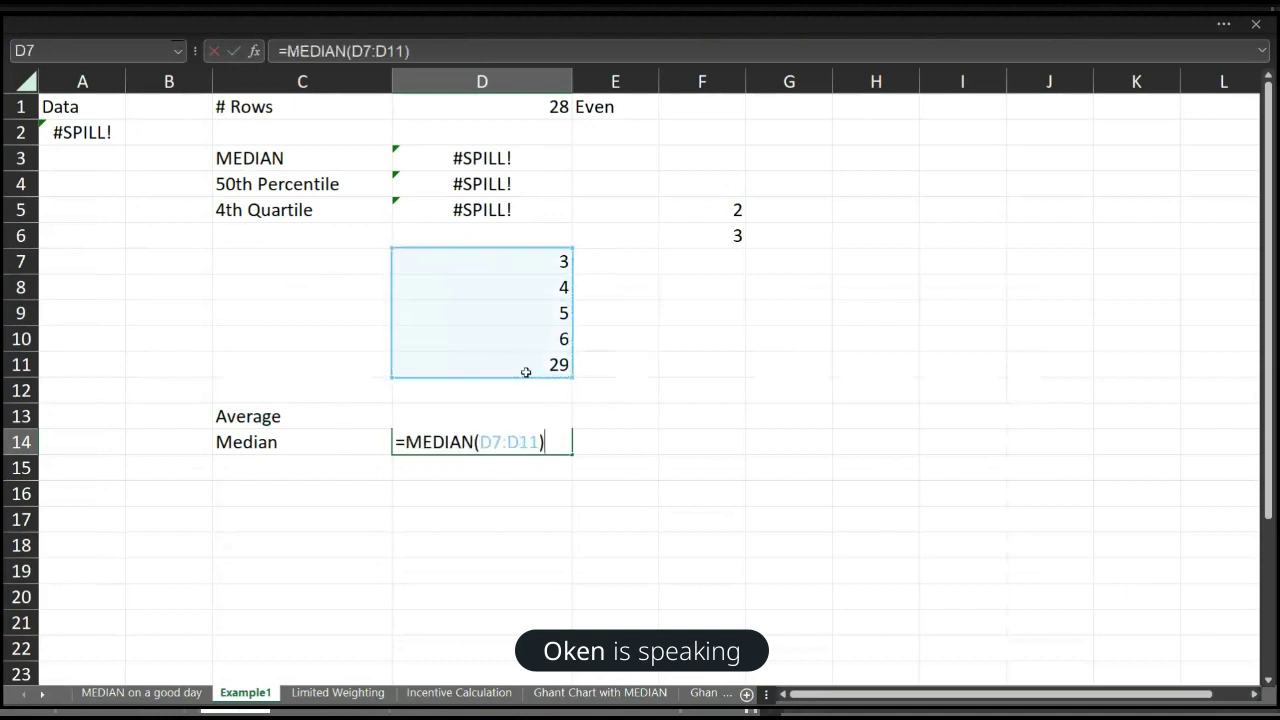
{"action": "key", "text": "Return"}
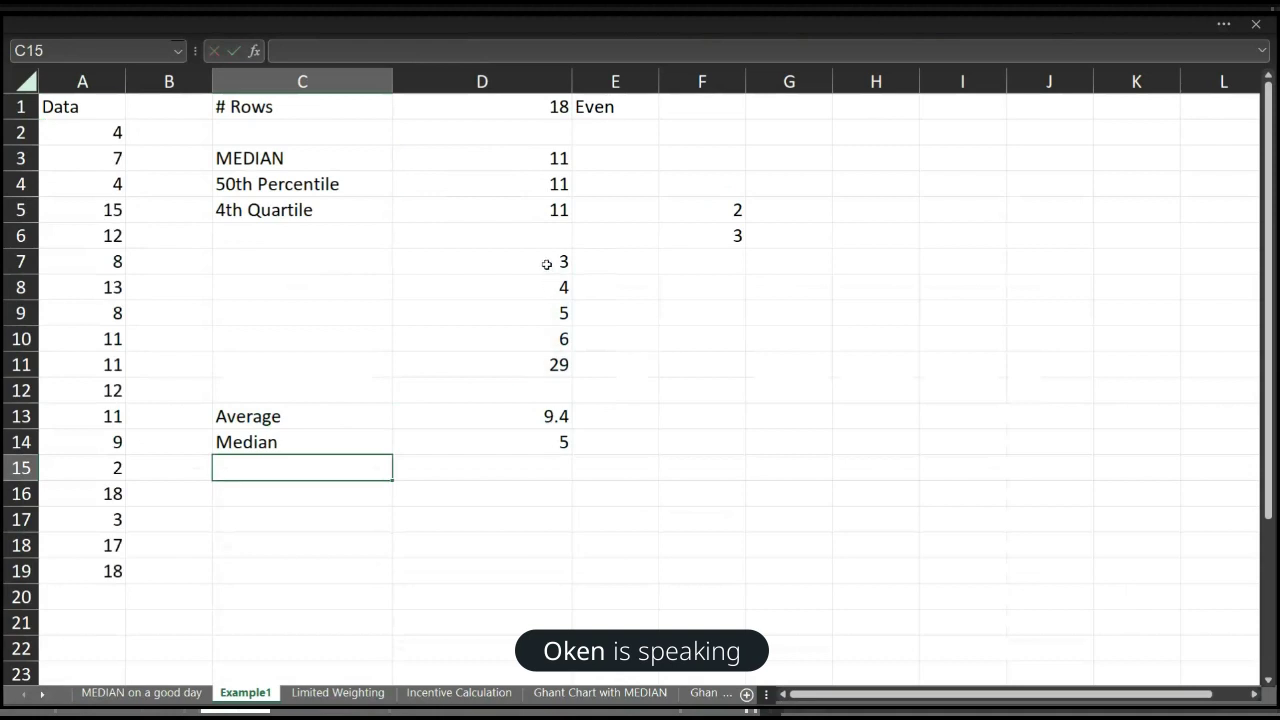
Step: Compare the sample values in D7:D11, including the outlier in D11, with the average in D13 and the median in D14
{"action": "left_click_drag", "start_coordinate": [548, 264], "coordinate": [549, 356]}
{"action": "left_click", "coordinate": [548, 318]}
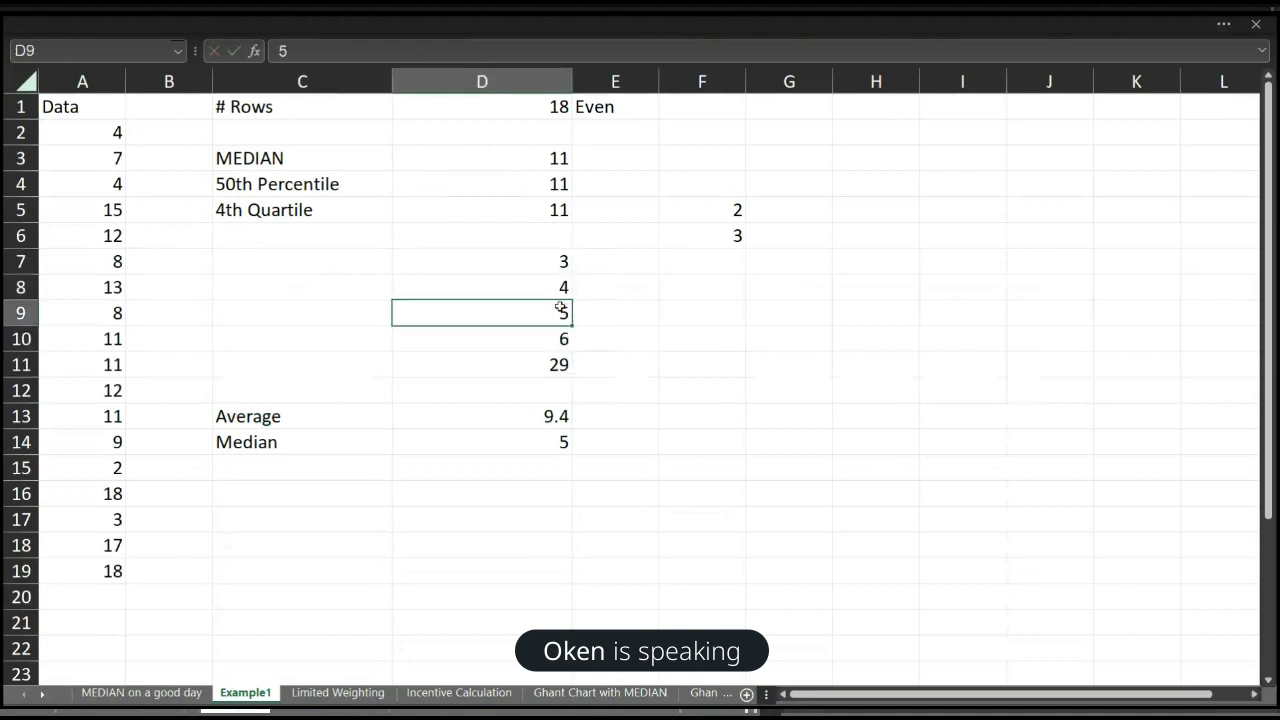
{"action": "left_click", "coordinate": [520, 418]}
{"action": "left_click", "coordinate": [533, 360]}
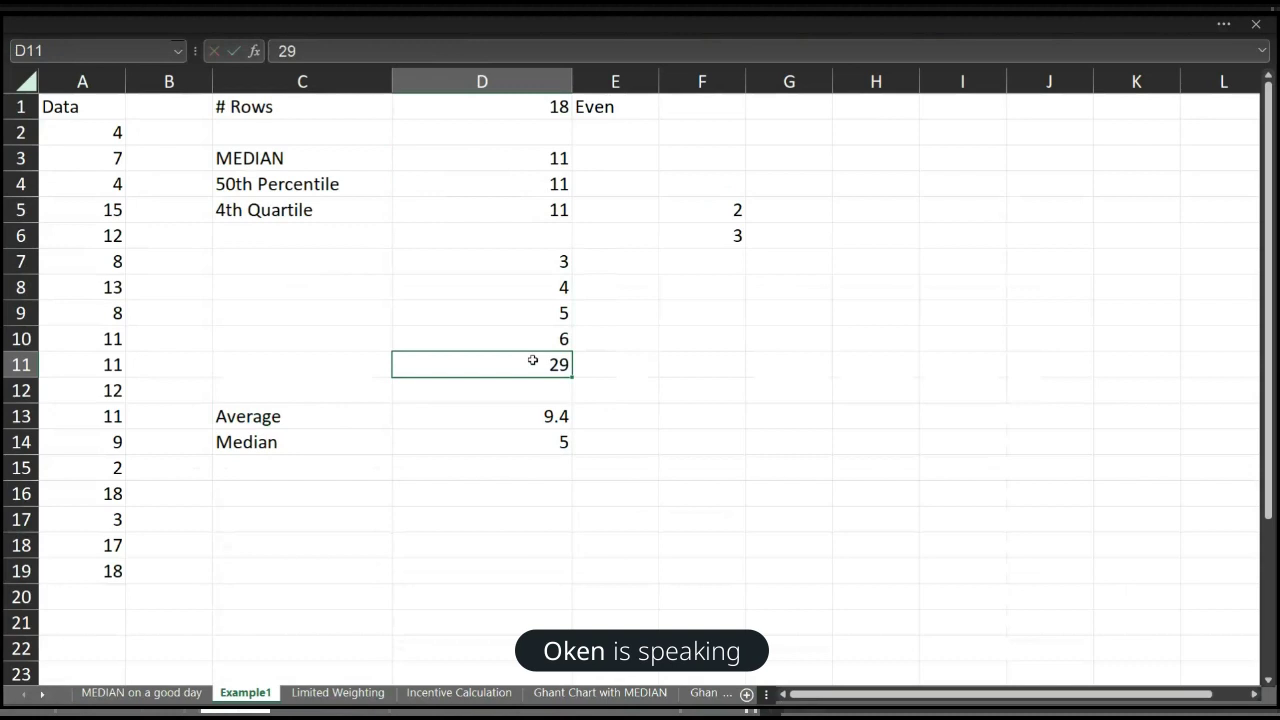
{"action": "key", "text": "Down"}
{"action": "key", "text": "Down"}
{"action": "key", "text": "Down"}
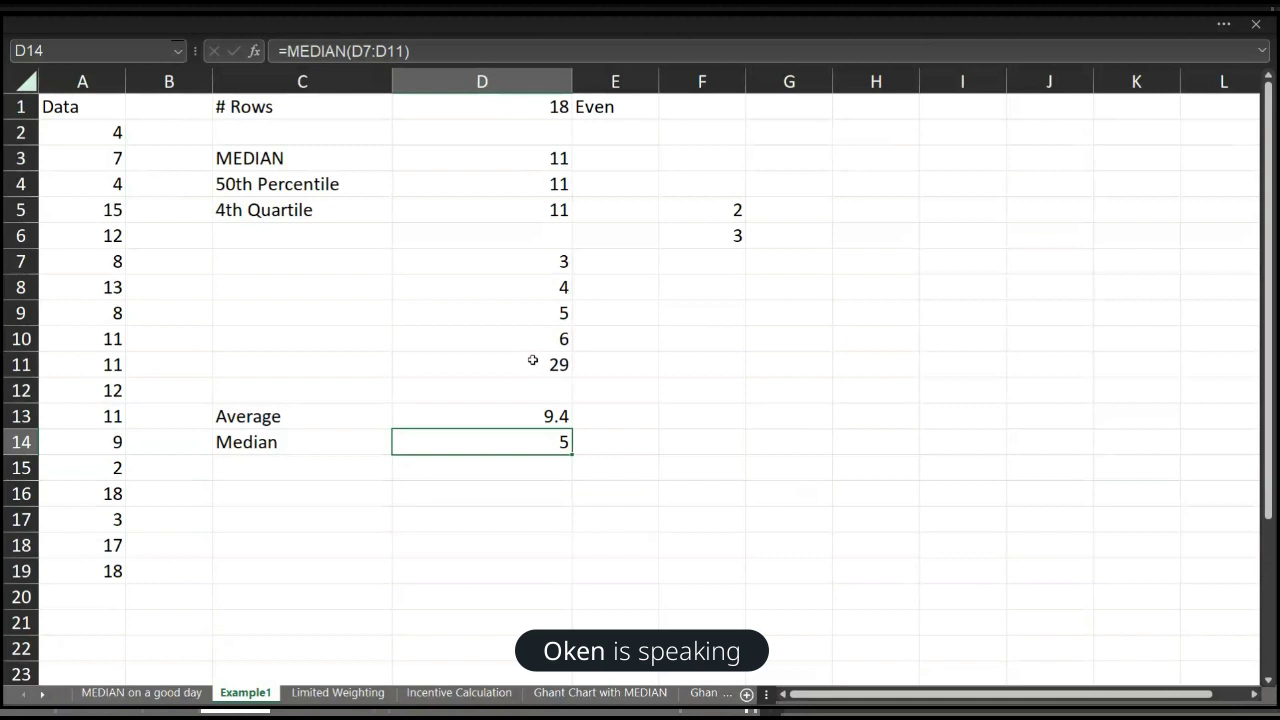
Step: Open the Limited Weighting sheet and inspect the formulas behind the Value, Score and Weight columns
{"action": "left_click", "coordinate": [335, 693]}
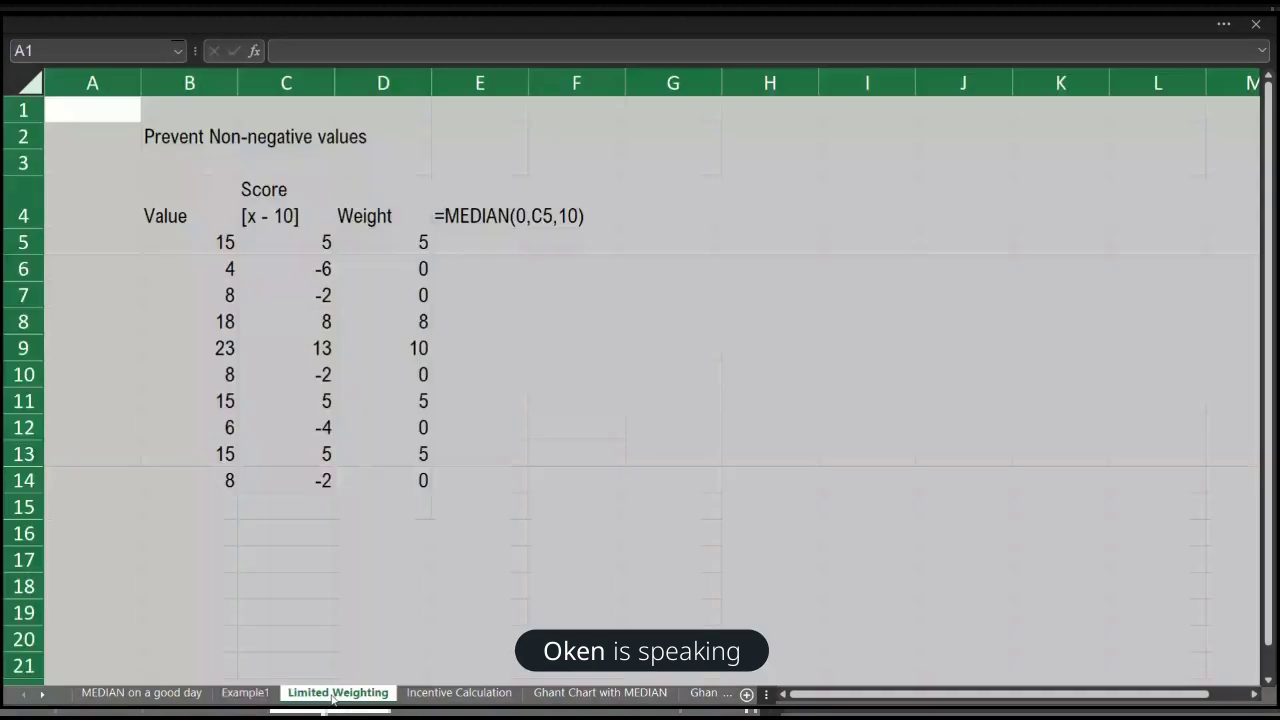
{"action": "left_click", "coordinate": [532, 363]}
{"action": "left_click", "coordinate": [306, 254]}
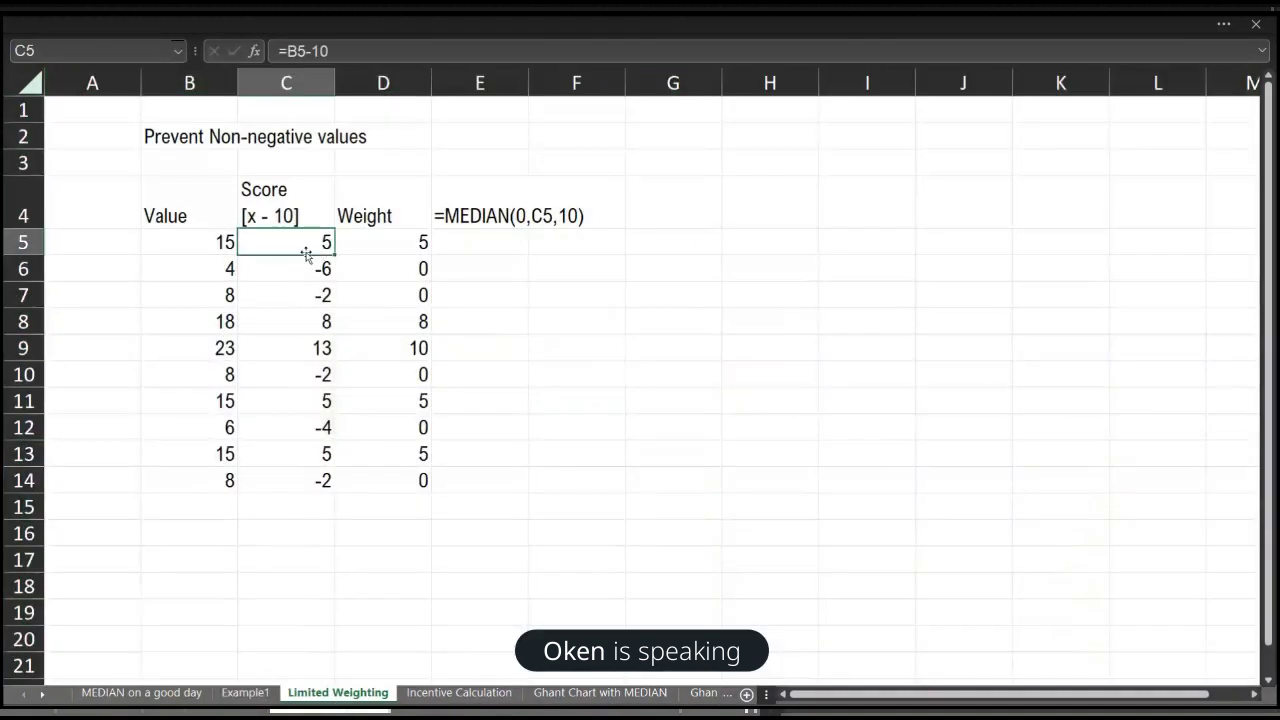
{"action": "left_click", "coordinate": [380, 247]}
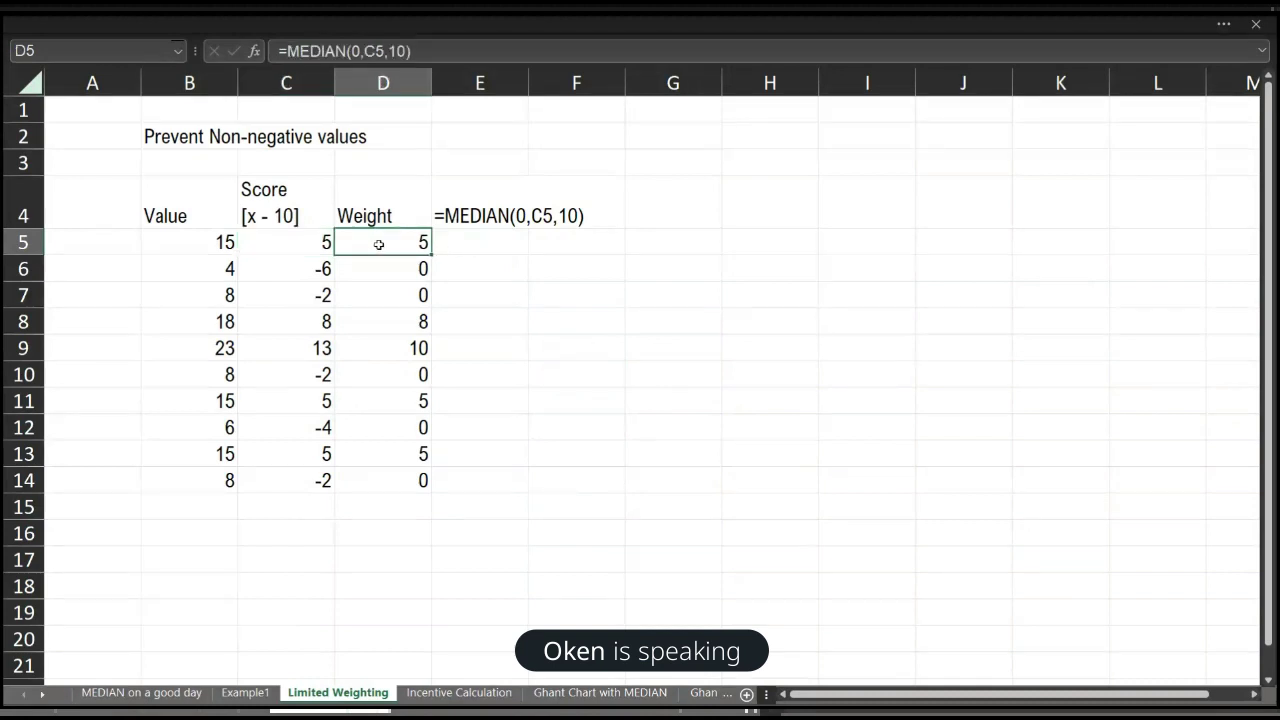
{"action": "left_click", "coordinate": [300, 250]}
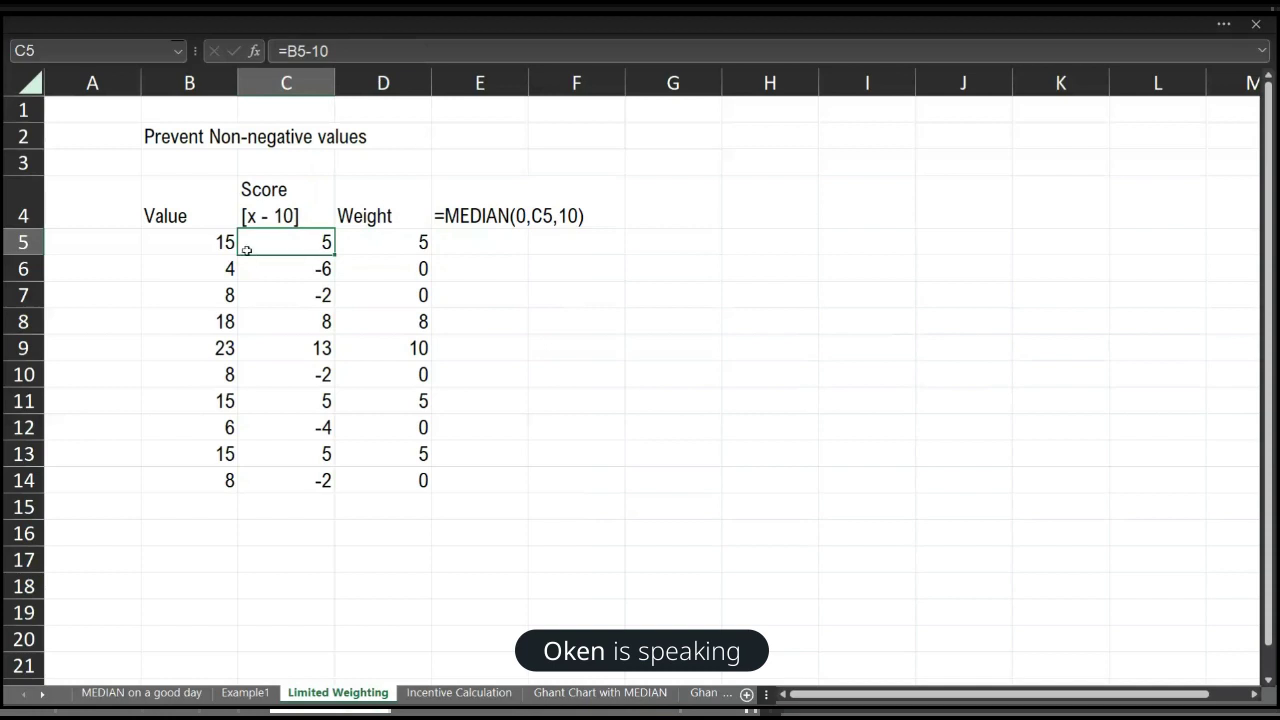
{"action": "left_click_drag", "start_coordinate": [183, 236], "coordinate": [189, 477]}
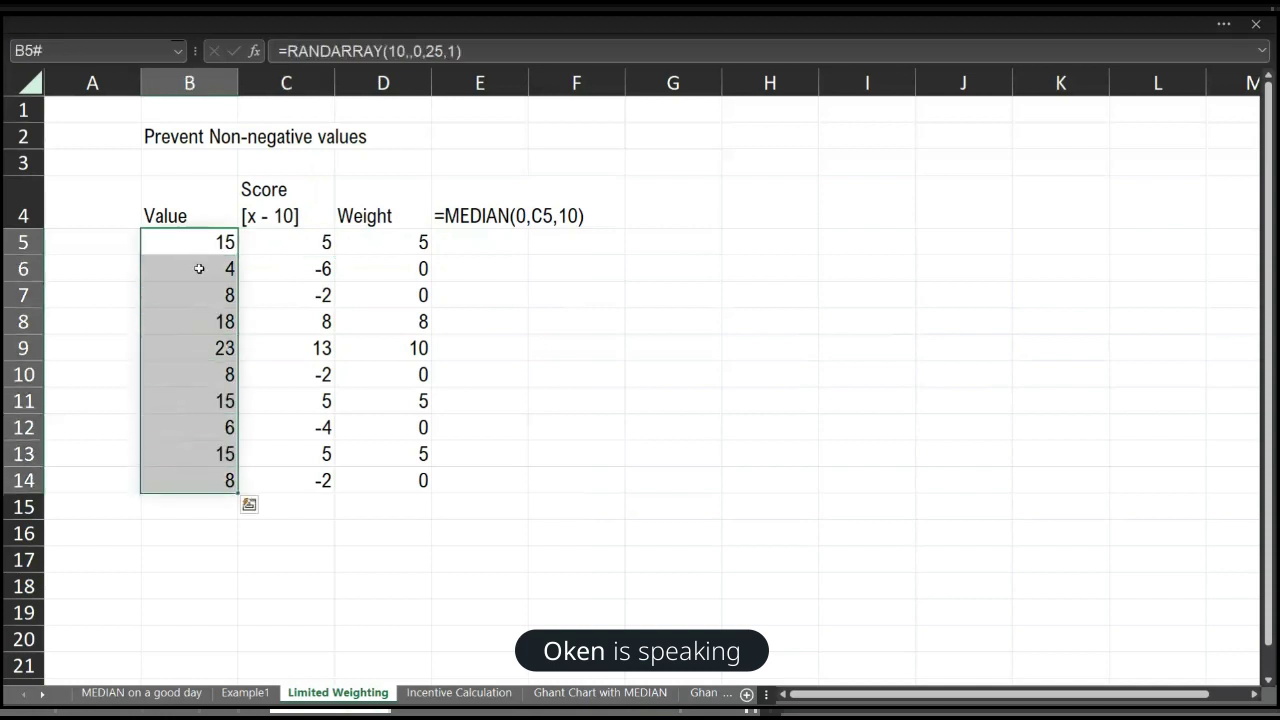
{"action": "left_click", "coordinate": [272, 237]}
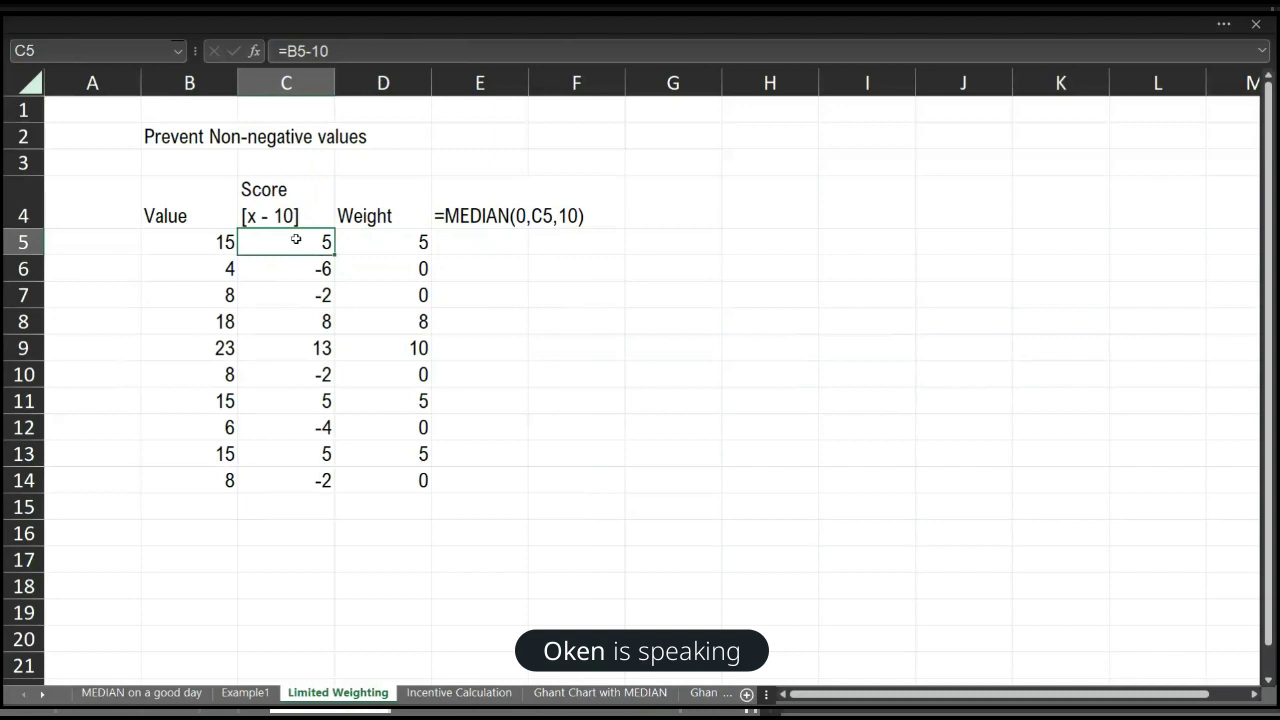
Step: Examine the Weight results in rows 5 to 7 and the formula text shown in E4
{"action": "scroll", "coordinate": [296, 239], "scroll_direction": "up", "scroll_amount": 3}
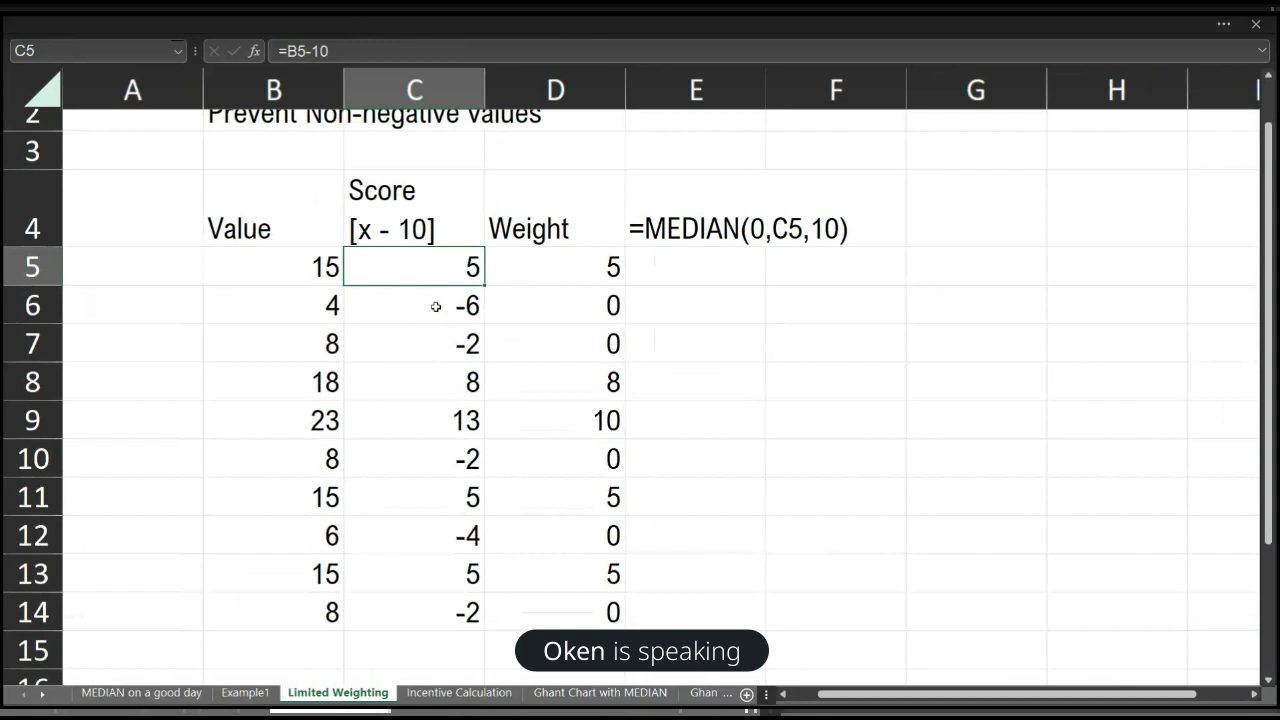
{"action": "key", "text": "Right"}
{"action": "key", "text": "Right"}
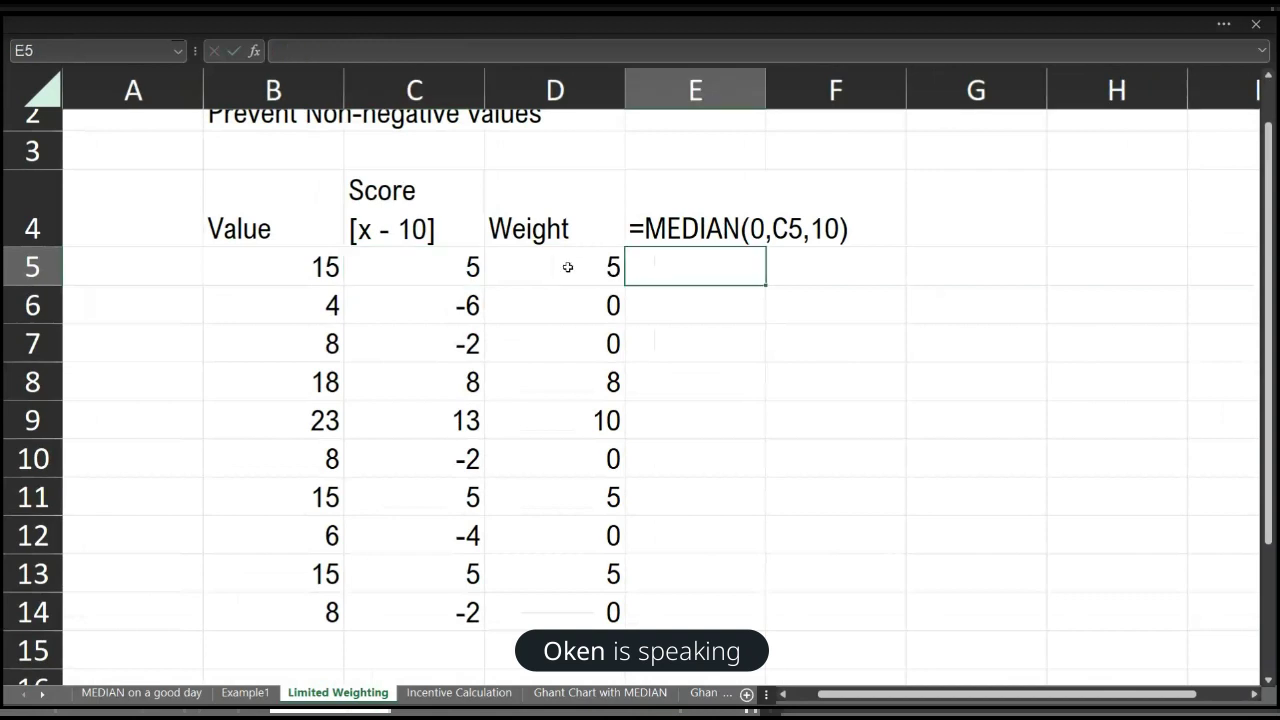
{"action": "left_click", "coordinate": [681, 301]}
{"action": "key", "text": "Up"}
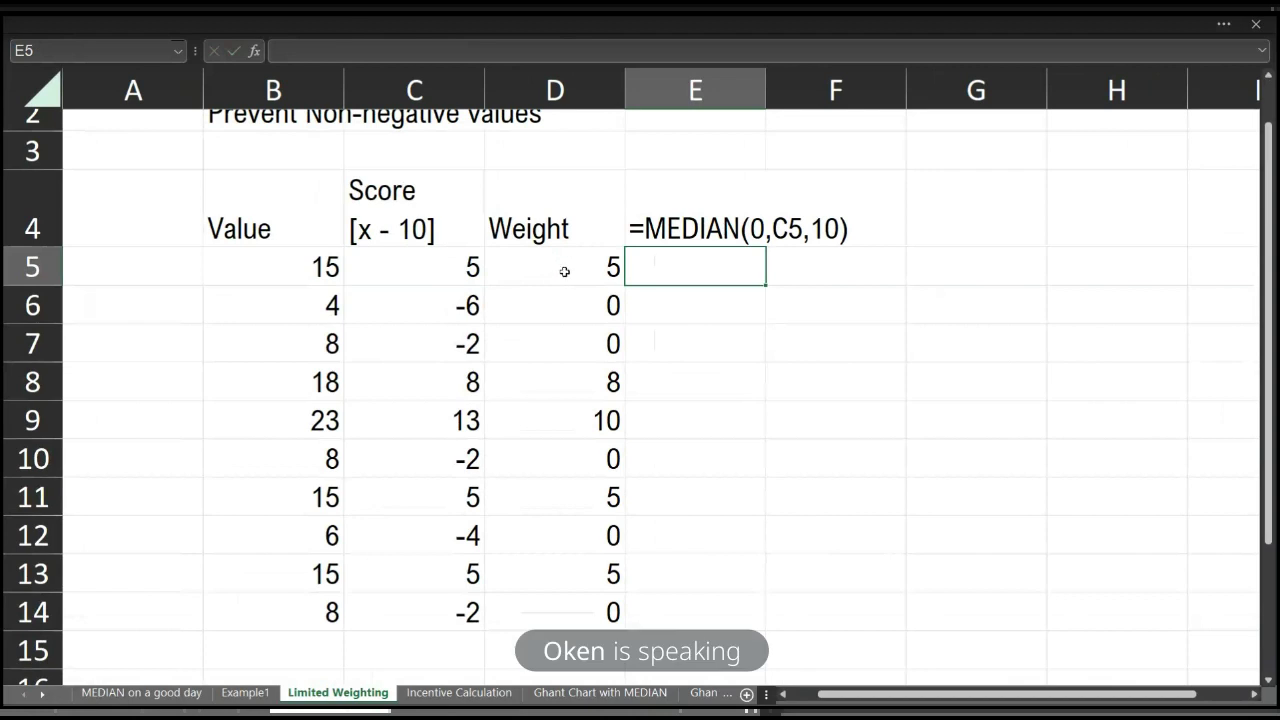
{"action": "key", "text": "Down"}
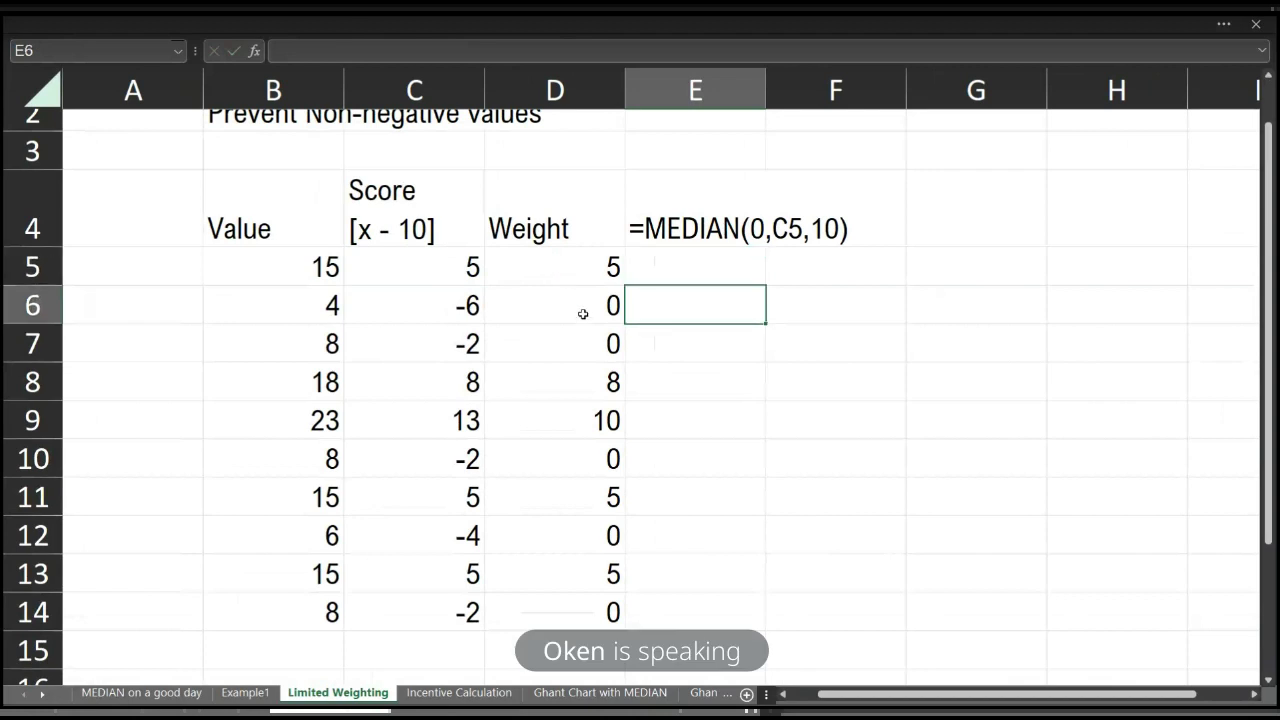
{"action": "left_click", "coordinate": [681, 342]}
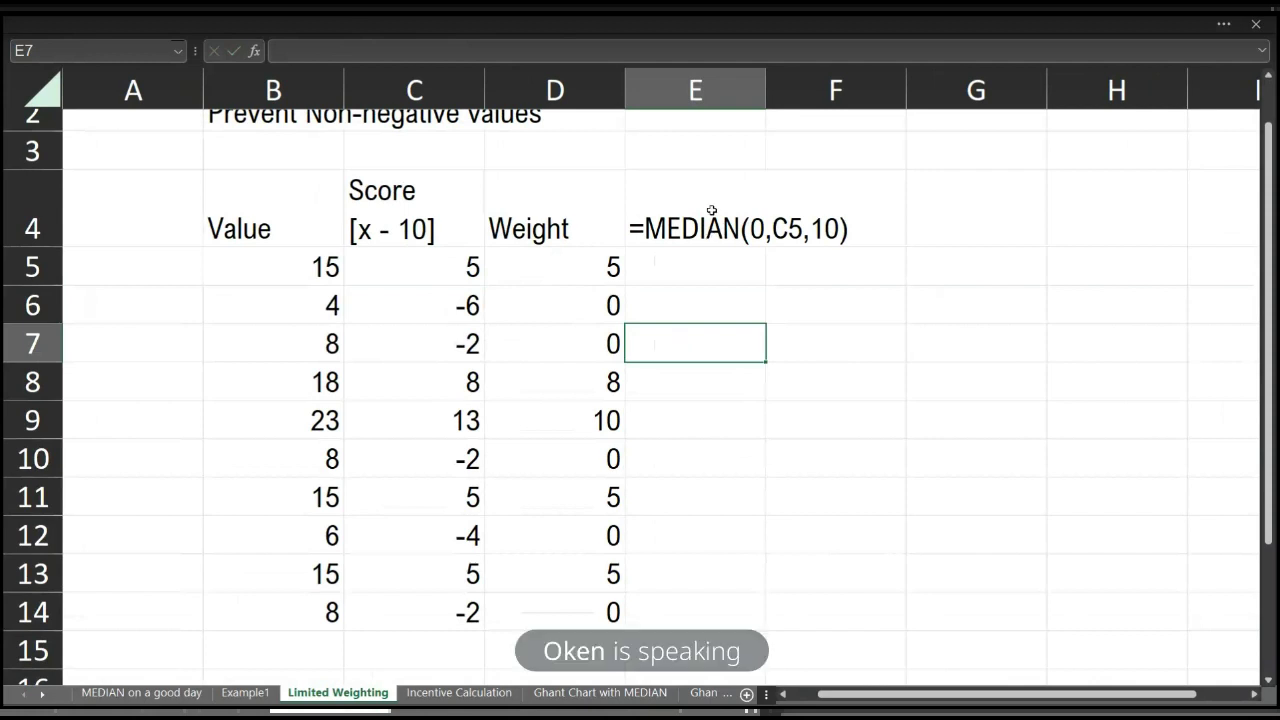
{"action": "key", "text": "Up"}
{"action": "key", "text": "Up"}
{"action": "key", "text": "Up"}
{"action": "key", "text": "Right"}
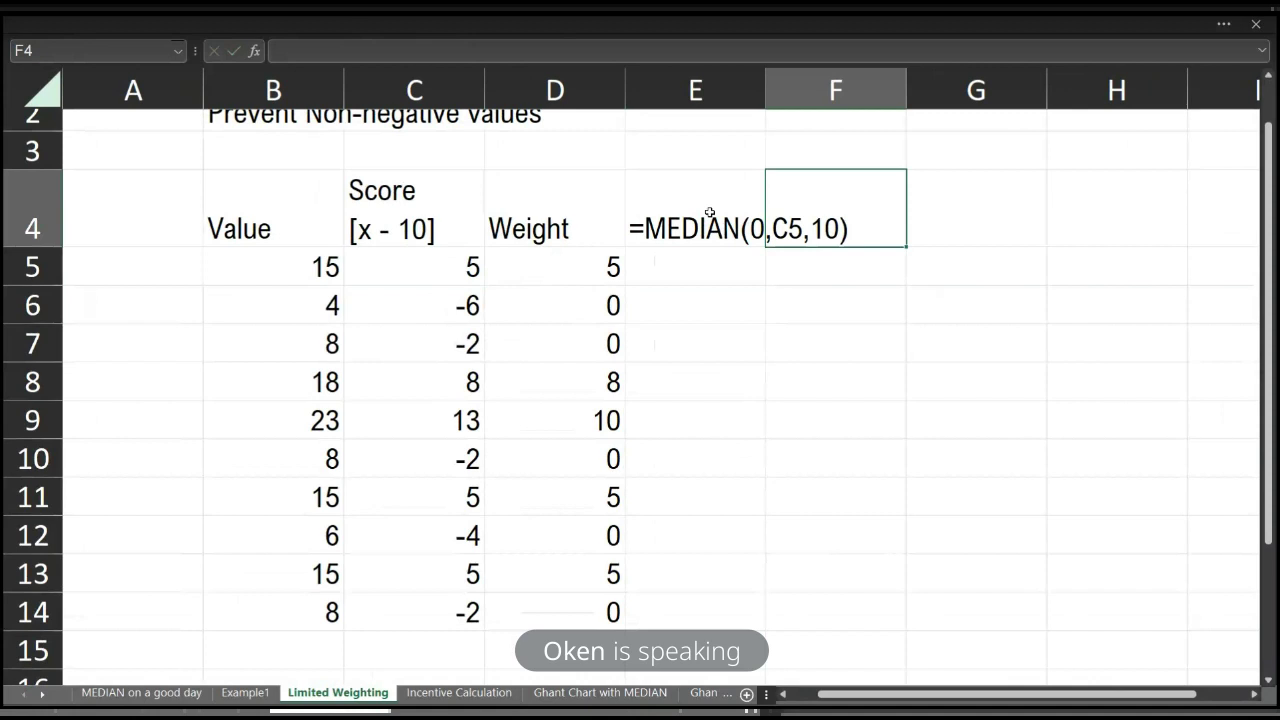
{"action": "left_click", "coordinate": [710, 213]}
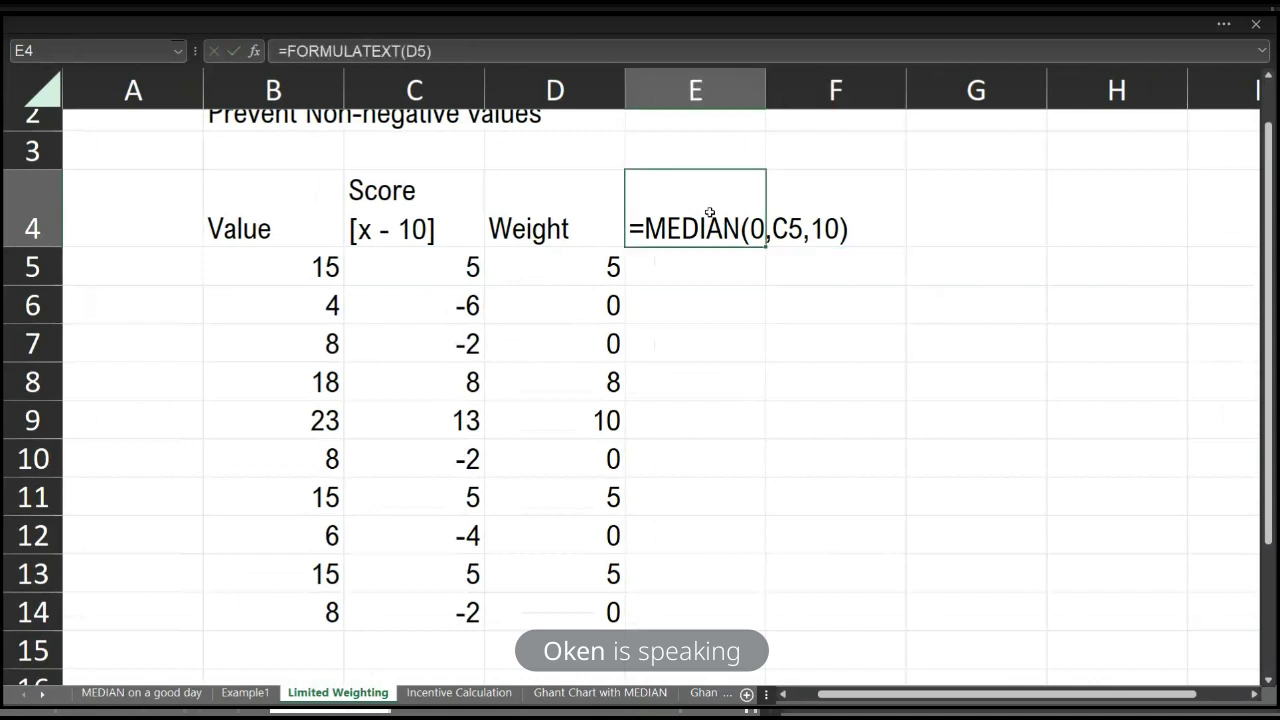
Step: Check the MEDIAN formulas in the Weight column from D5 to D9 against the matching scores in column C
{"action": "key", "text": "Left"}
{"action": "key", "text": "Down"}
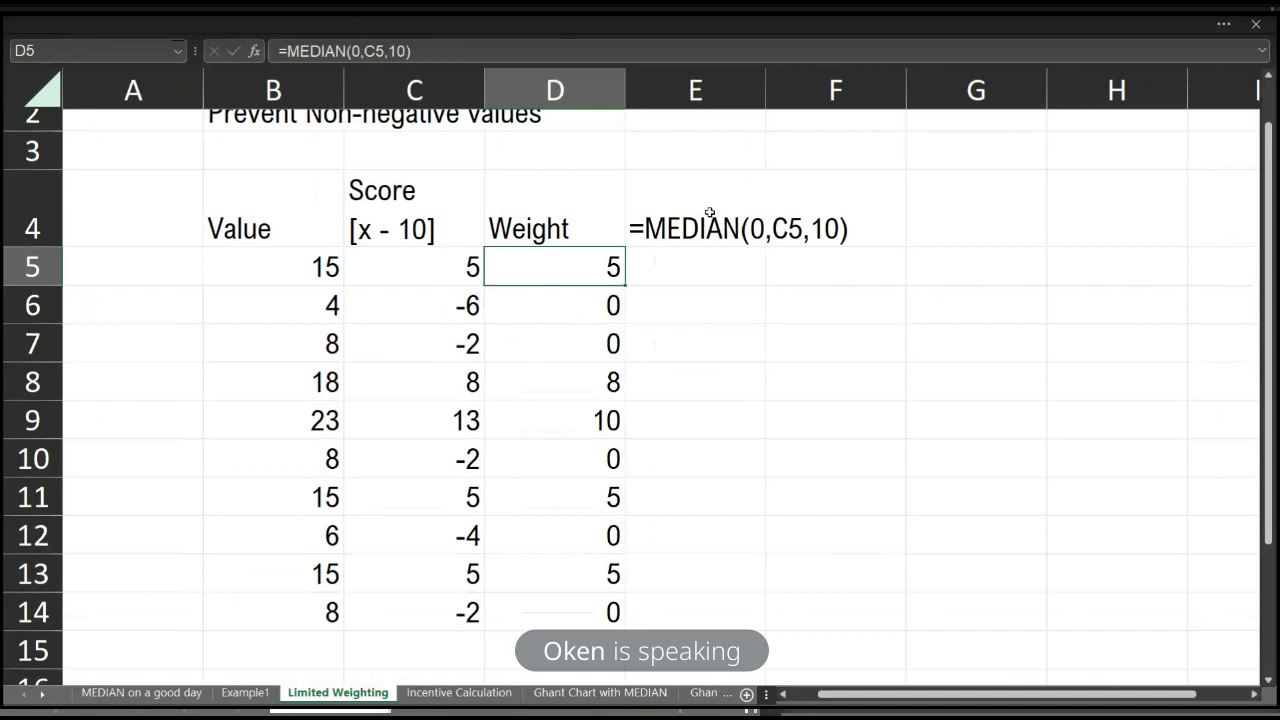
{"action": "key", "text": "Down"}
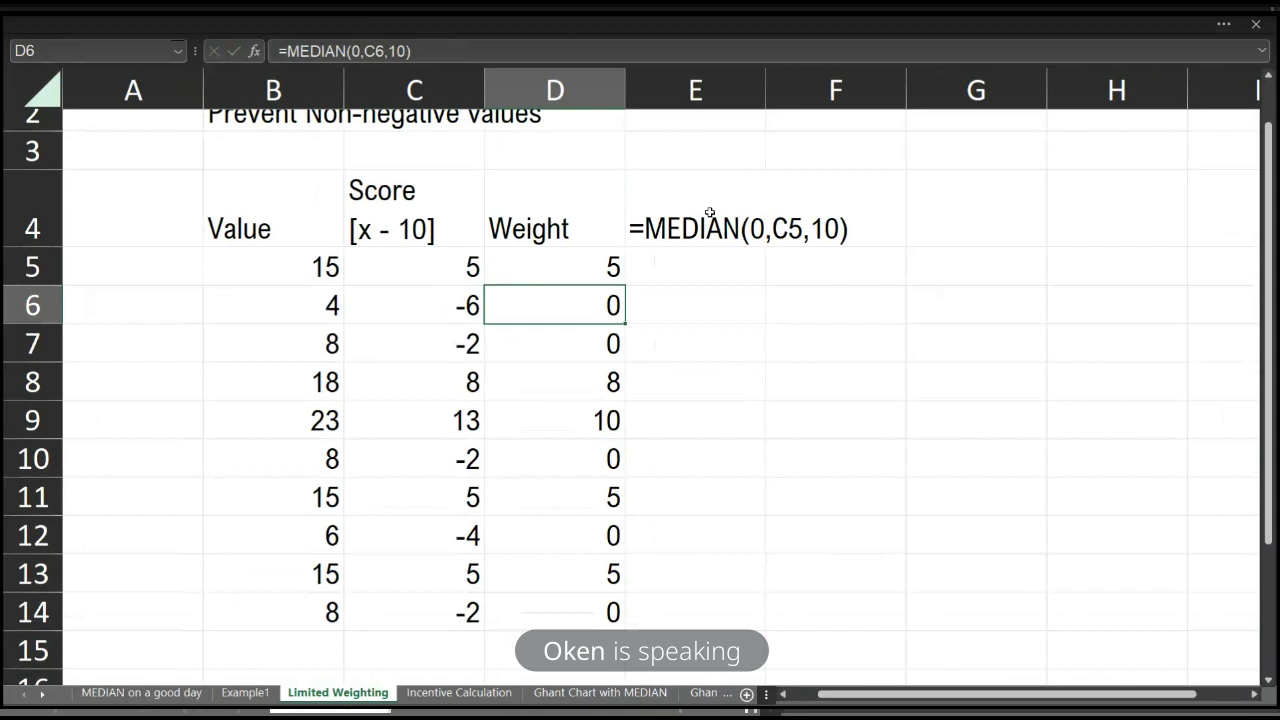
{"action": "key", "text": "Left"}
{"action": "key", "text": "Right"}
{"action": "key", "text": "Down"}
{"action": "key", "text": "Down"}
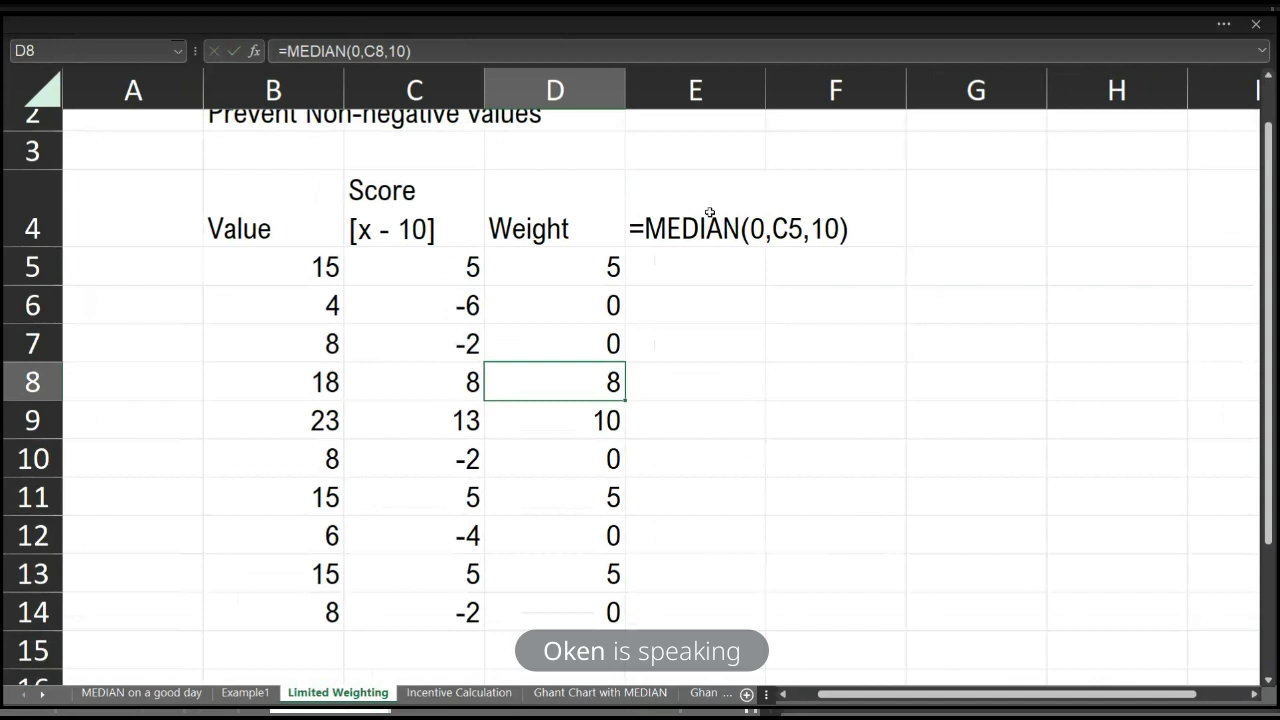
{"action": "key", "text": "Down"}
{"action": "key", "text": "Left"}
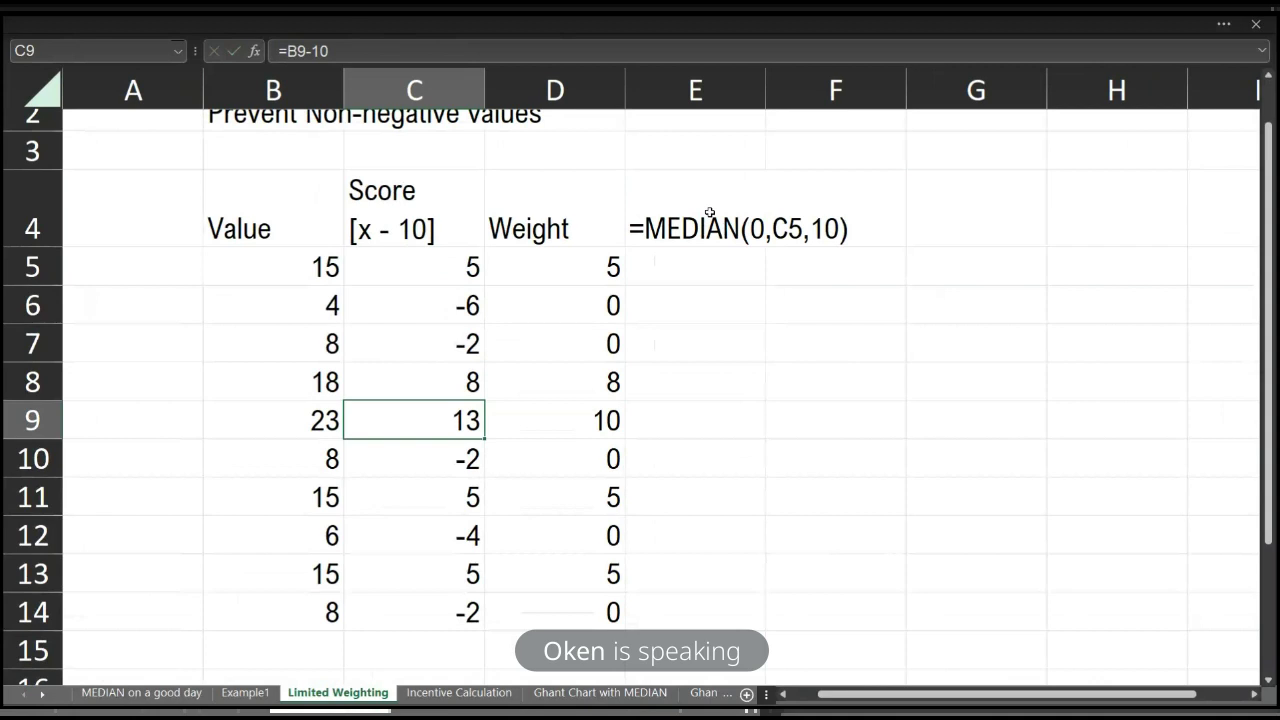
{"action": "key", "text": "Right"}
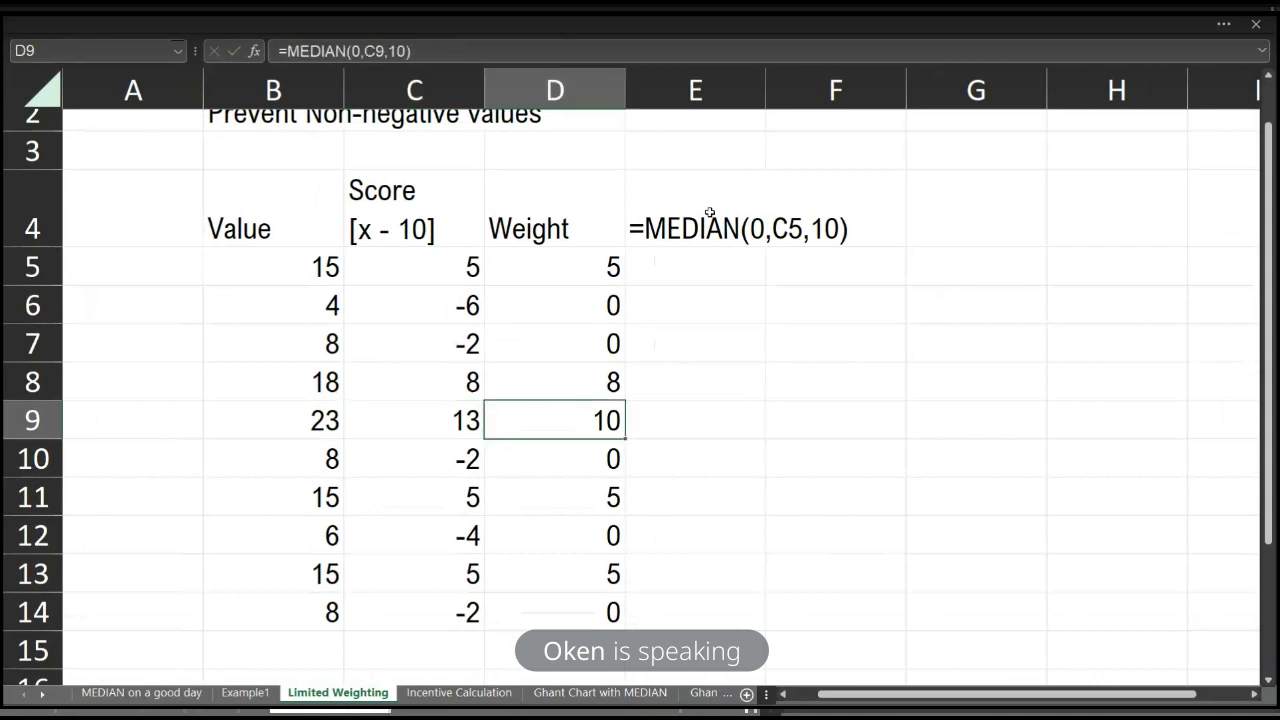
Step: Start an IF formula in E9 that returns 0 when D9 is below 0 and otherwise evaluates a nested IF
{"action": "key", "text": "Right"}
{"action": "type", "text": "=if"}
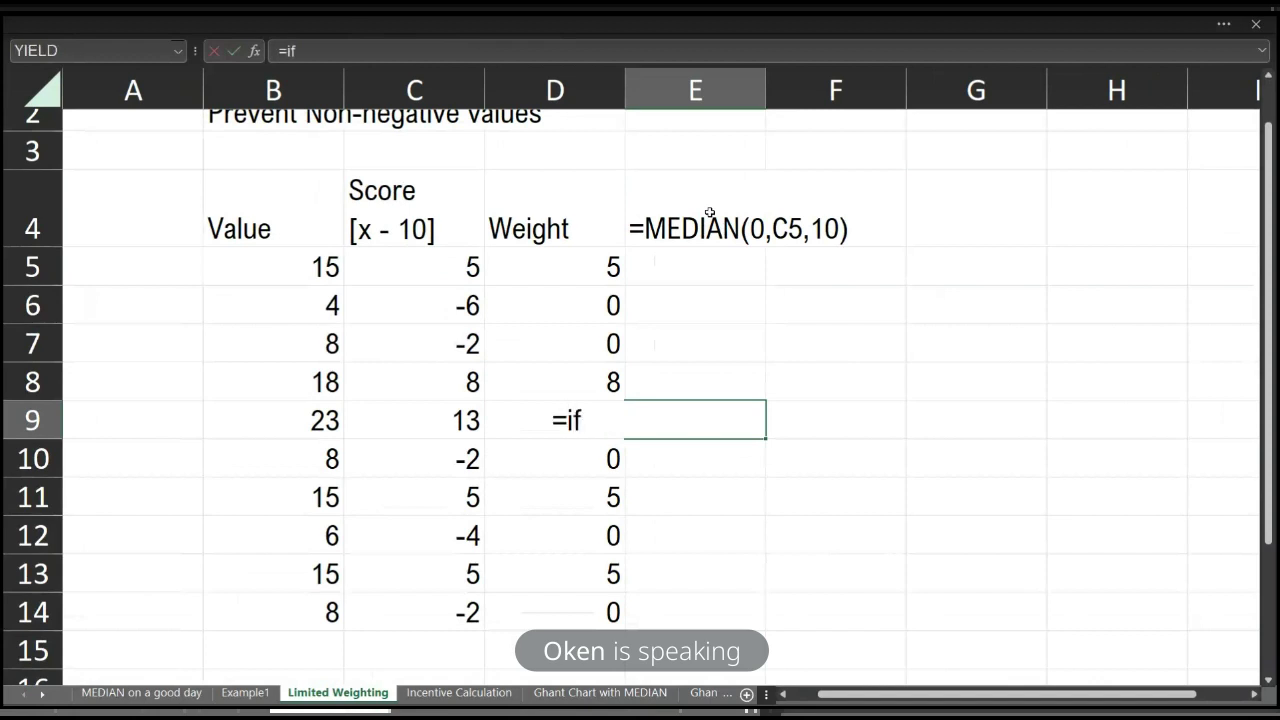
{"action": "key", "text": "Tab"}
{"action": "key", "text": "Left"}
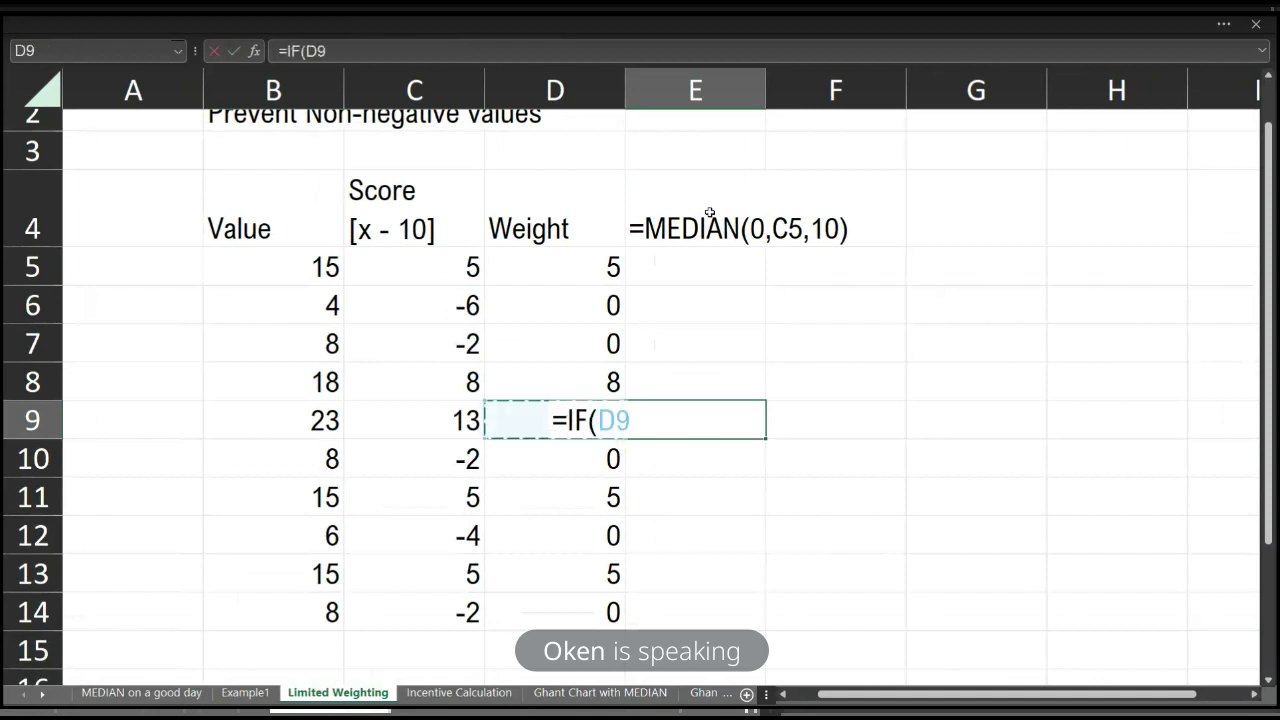
{"action": "type", "text": "<0,"}
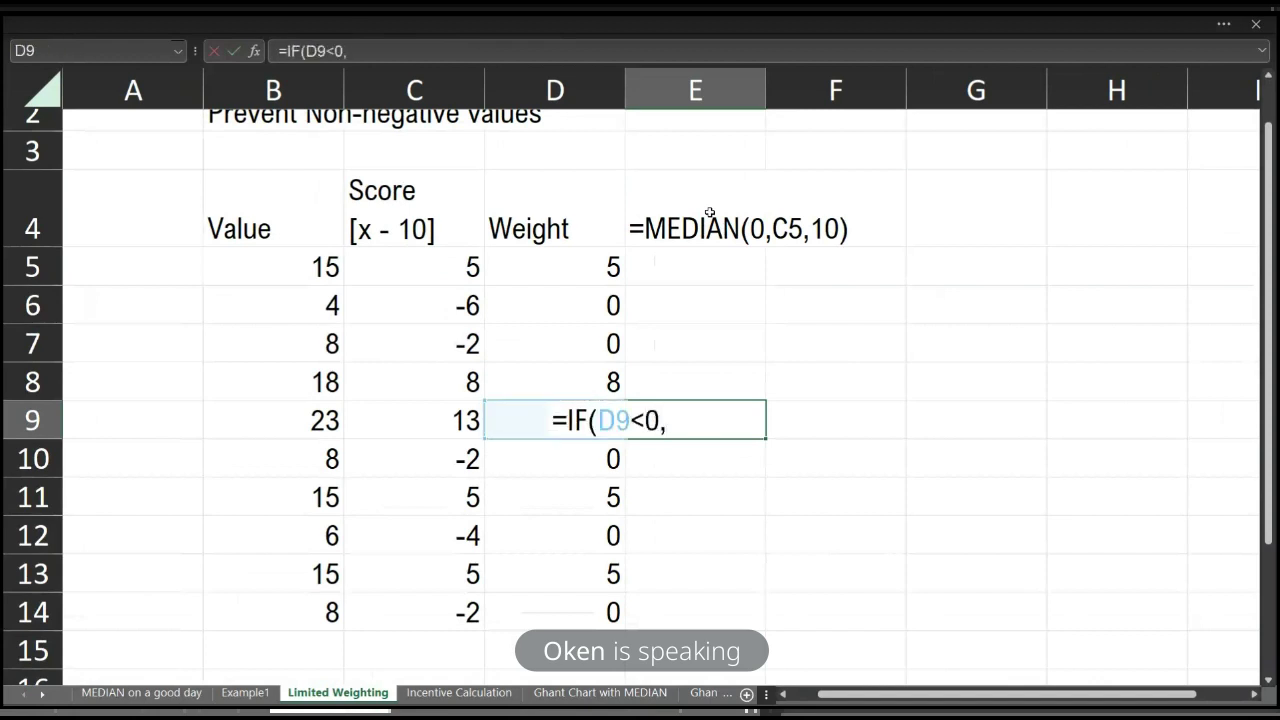
{"action": "type", "text": "0,if"}
{"action": "key", "text": "Tab"}
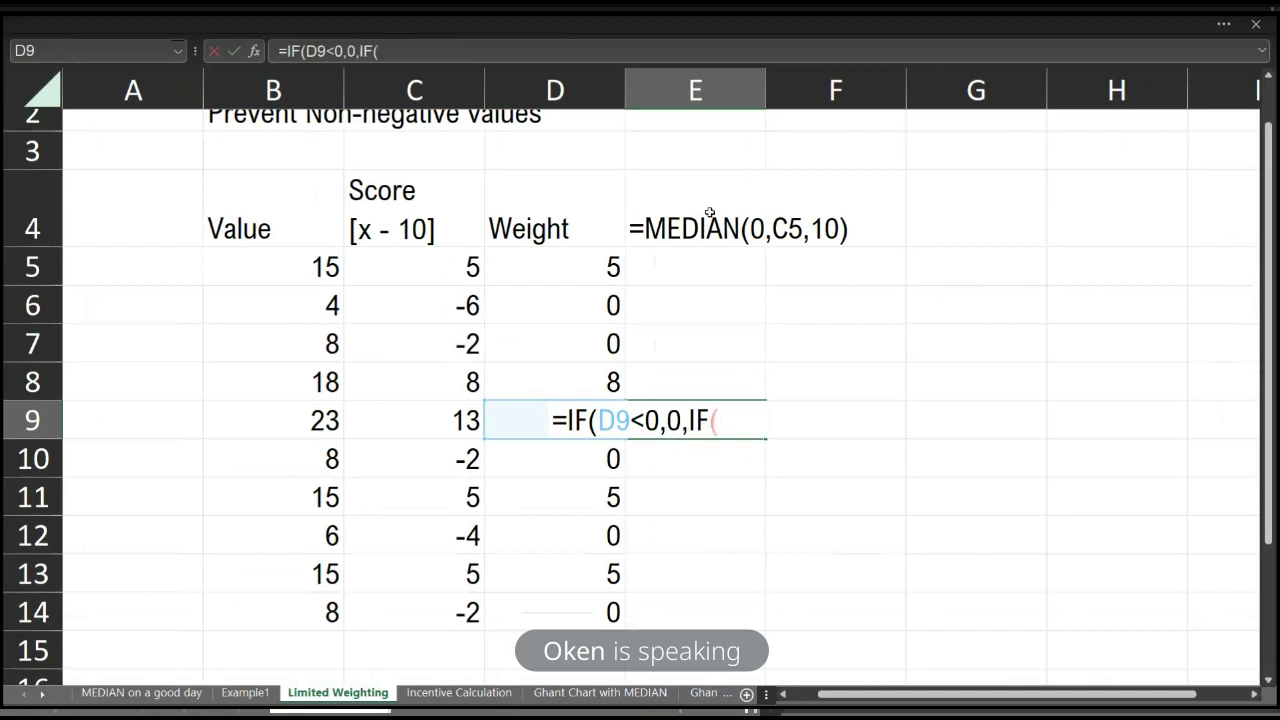
{"action": "type", "text": ">=10,"}
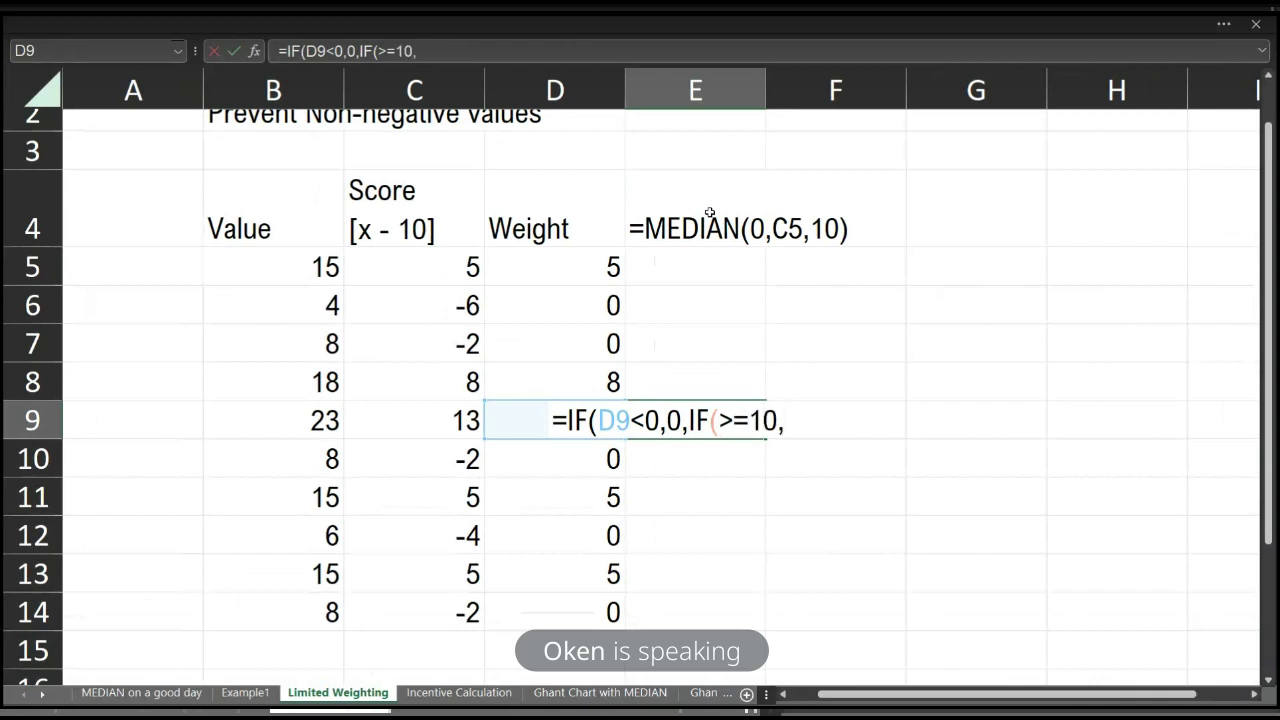
{"action": "key", "text": "Left"}
{"action": "key", "text": "BackSpace"}
{"action": "key", "text": "BackSpace"}
{"action": "key", "text": "BackSpace"}
{"action": "key", "text": "BackSpace"}
{"action": "key", "text": "BackSpace"}
{"action": "key", "text": "BackSpace"}
{"action": "key", "text": "BackSpace"}
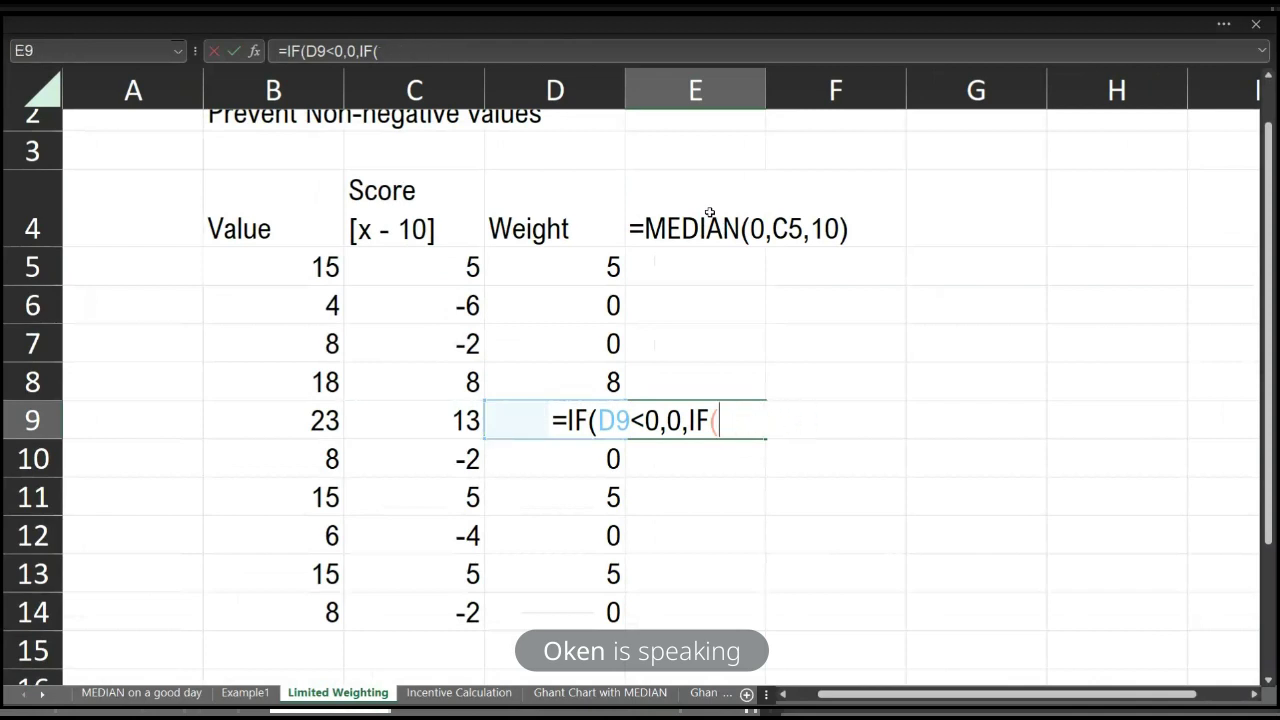
Step: Complete the nested IF in E9 to return 10 when D9>=10 and D9 otherwise, closing both functions
{"action": "key", "text": "Left"}
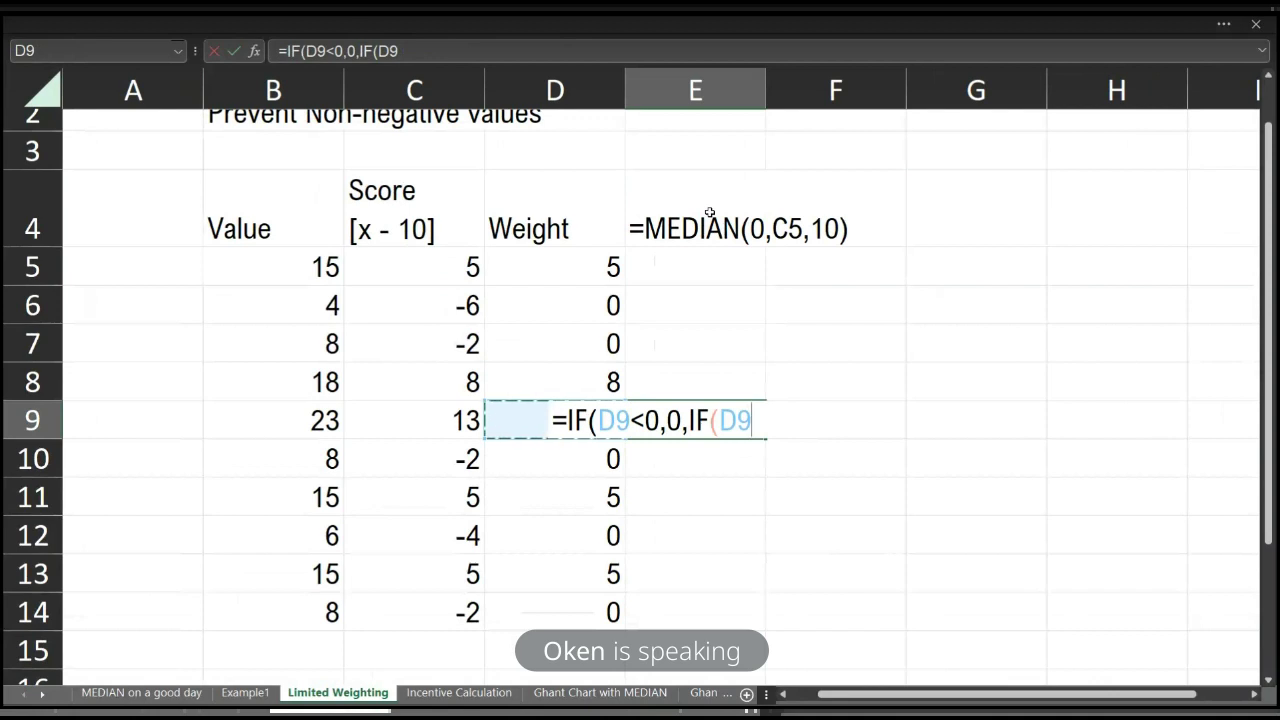
{"action": "type", "text": ">=10"}
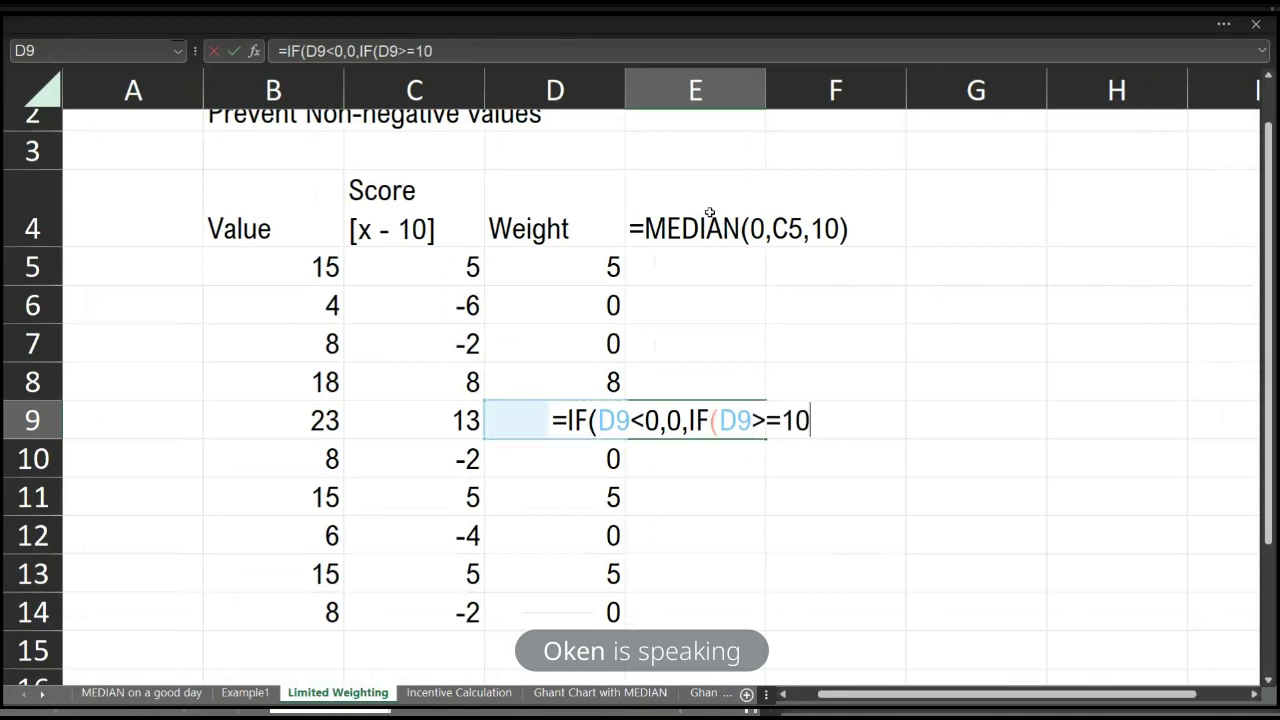
{"action": "type", "text": ",10)"}
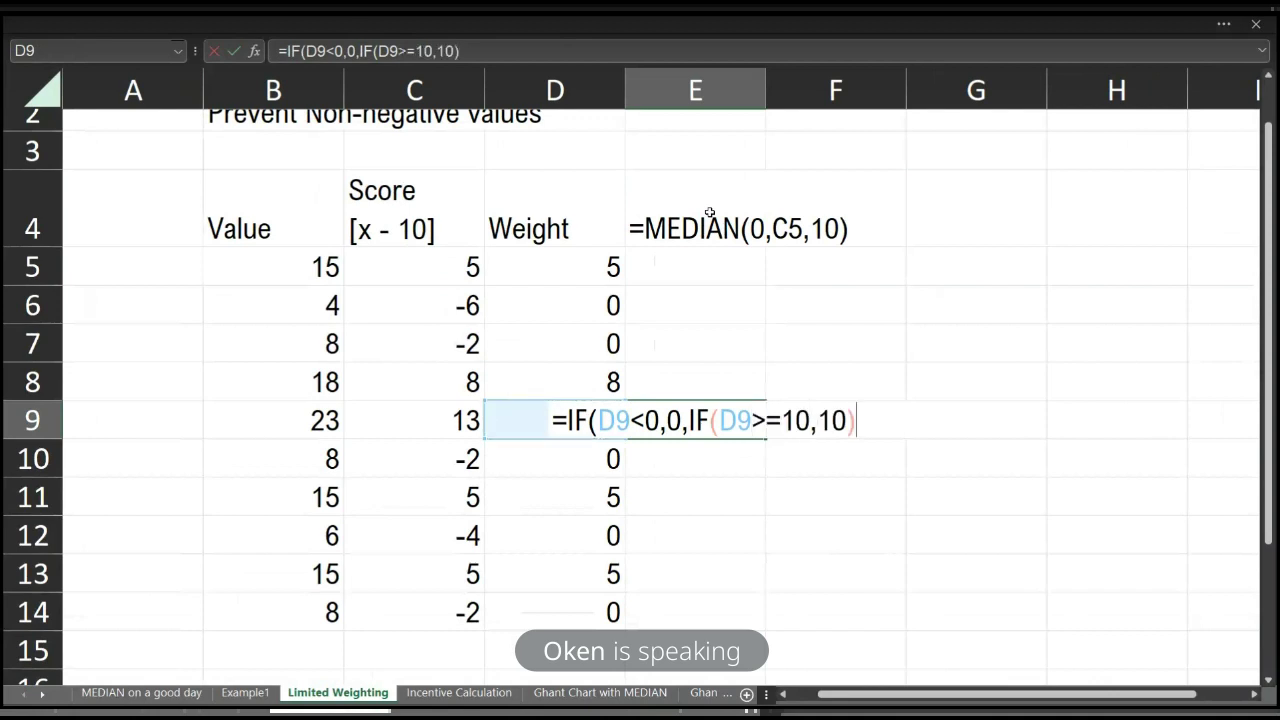
{"action": "key", "text": "BackSpace"}
{"action": "type", "text": ","}
{"action": "type", "text": "D9))"}
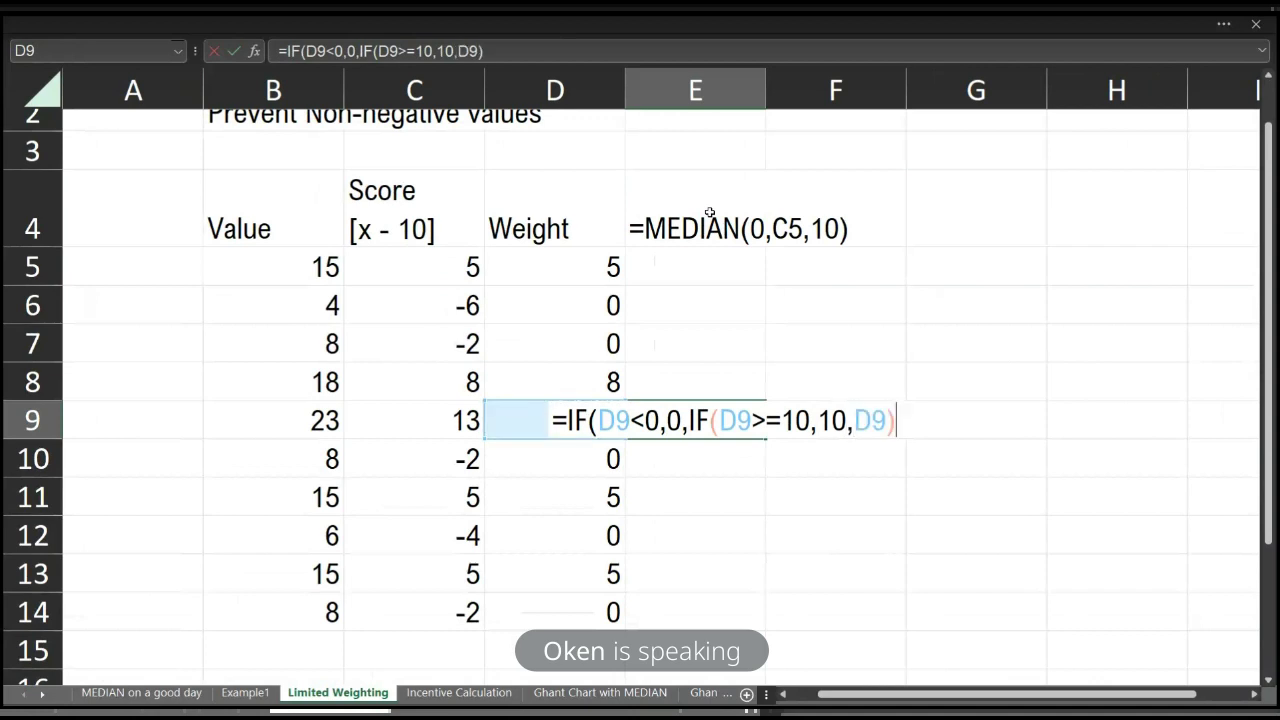
{"action": "key", "text": "Return"}
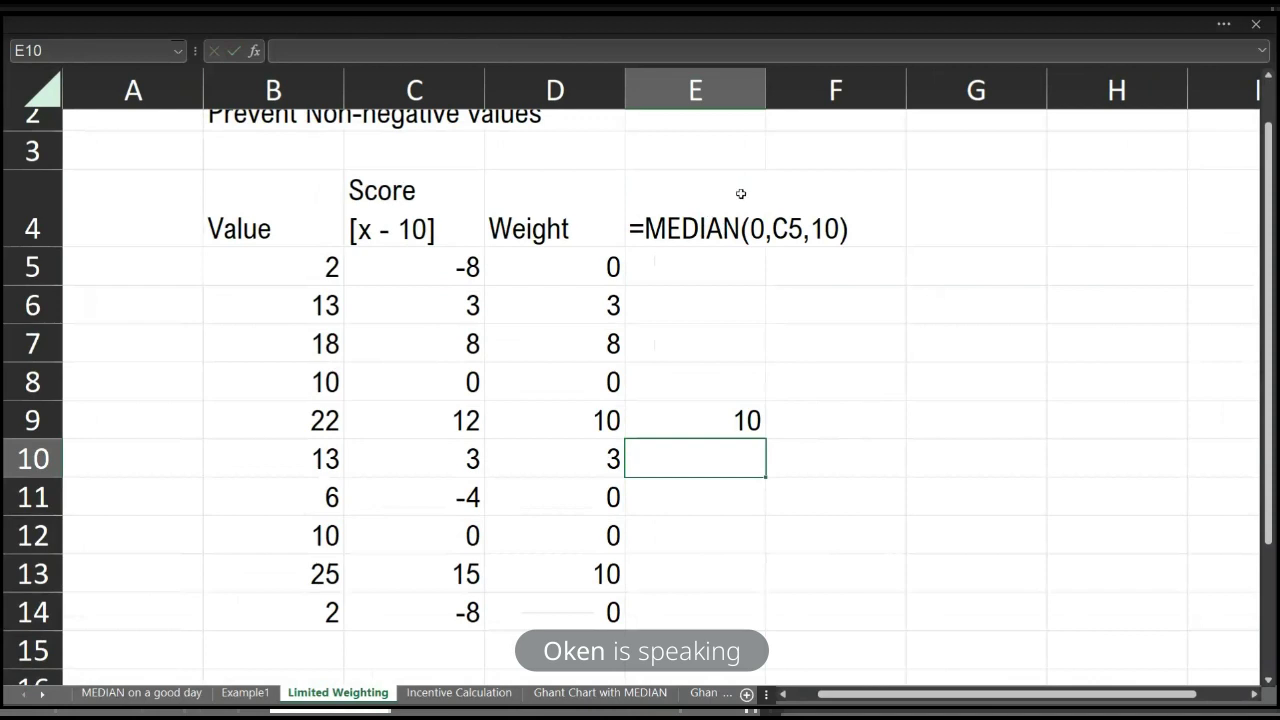
Step: Compare the nested IF formula in E9 with the MEDIAN formula in D9
{"action": "key", "text": "Up"}
{"action": "key", "text": "F2"}
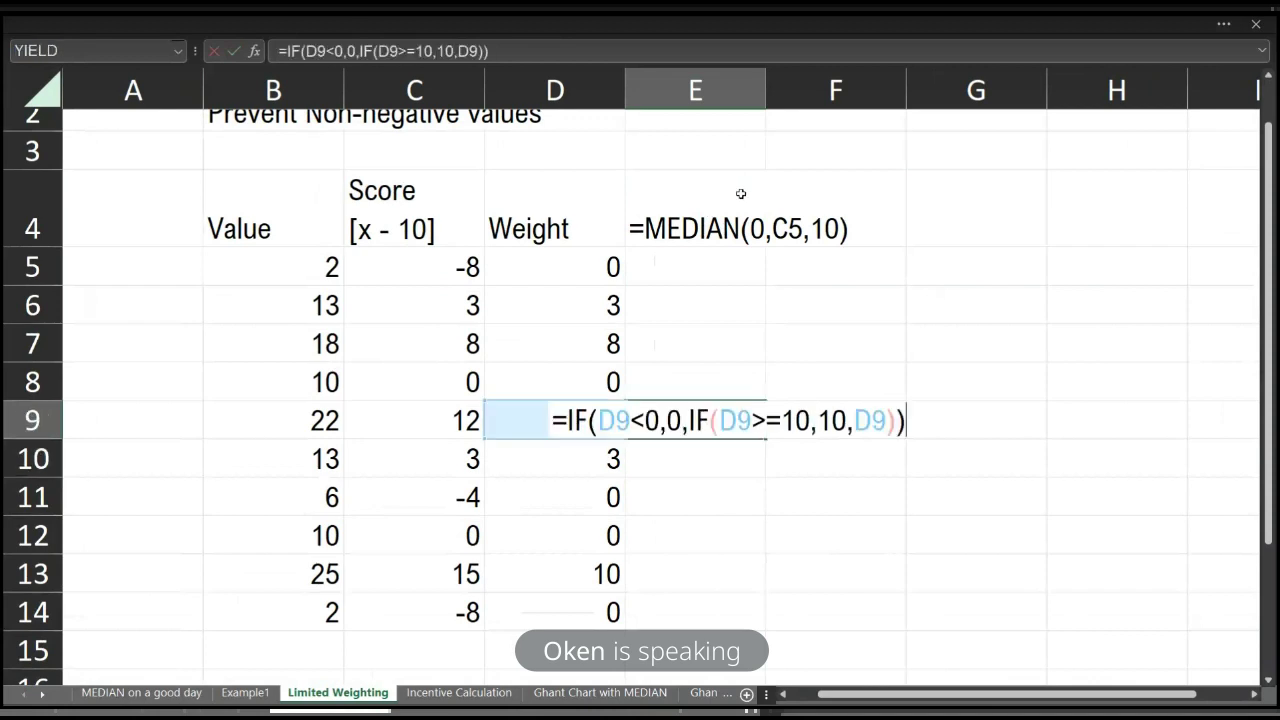
{"action": "key", "text": "Escape"}
{"action": "key", "text": "Left"}
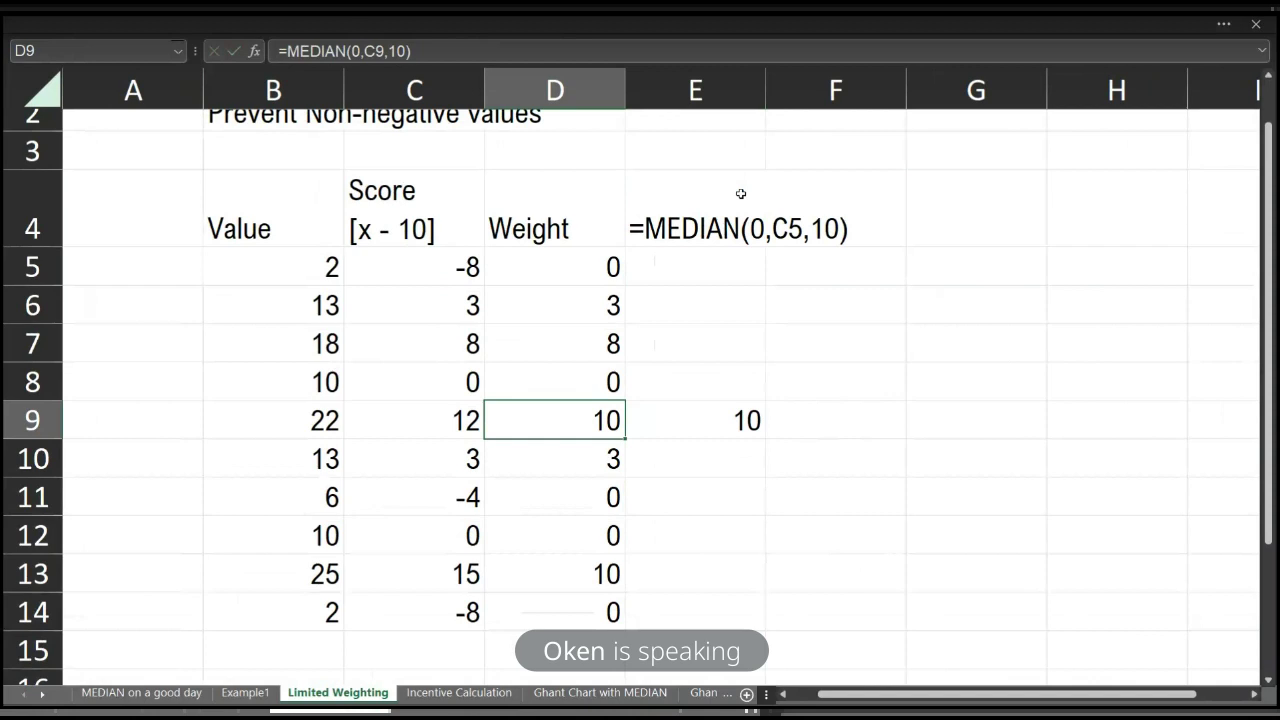
{"action": "key", "text": "Right"}
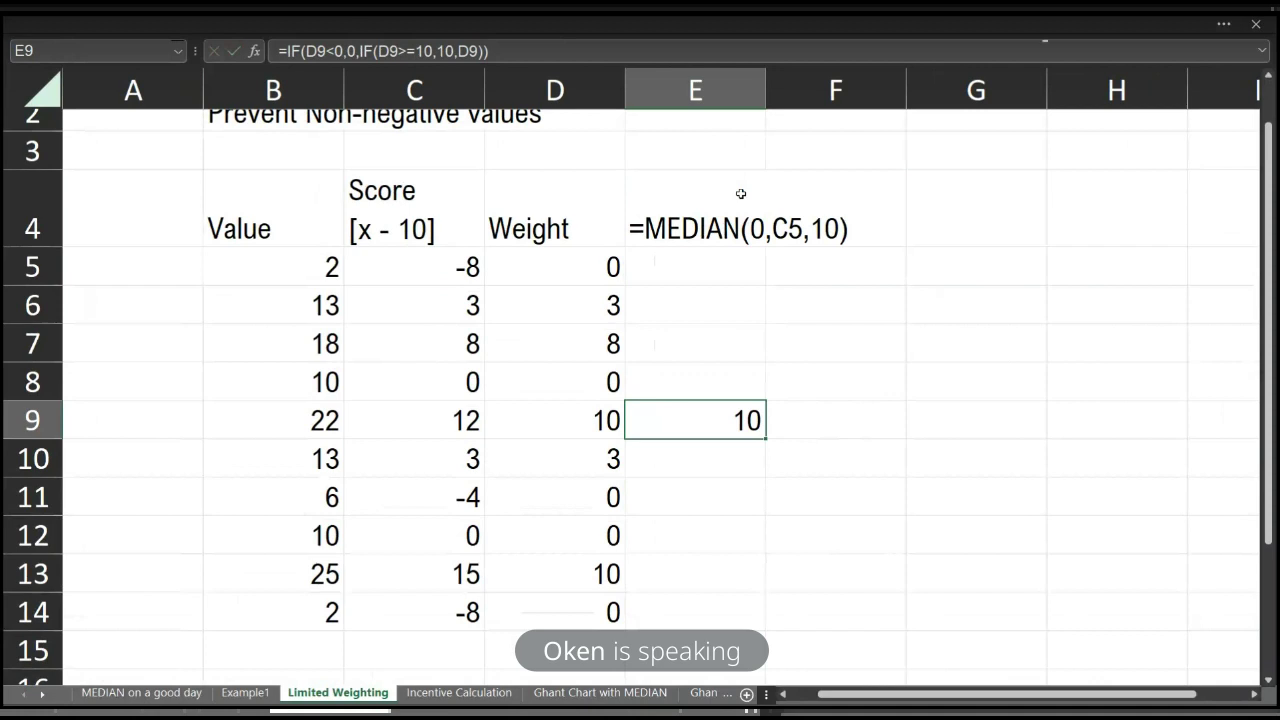
Step: Open the Incentive Calculation sheet and inspect the row 5 contents for Revenue, Target, % Achieved and % Incentive
{"action": "left_click", "coordinate": [473, 704]}
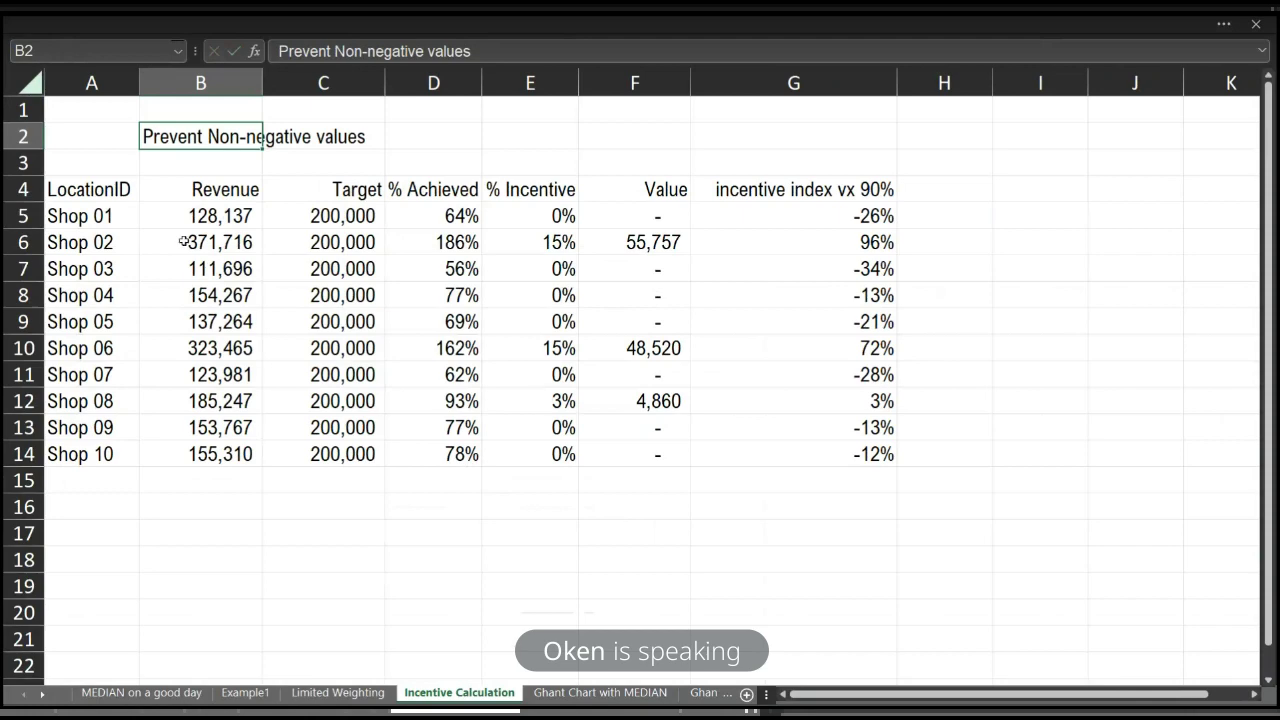
{"action": "left_click", "coordinate": [88, 189]}
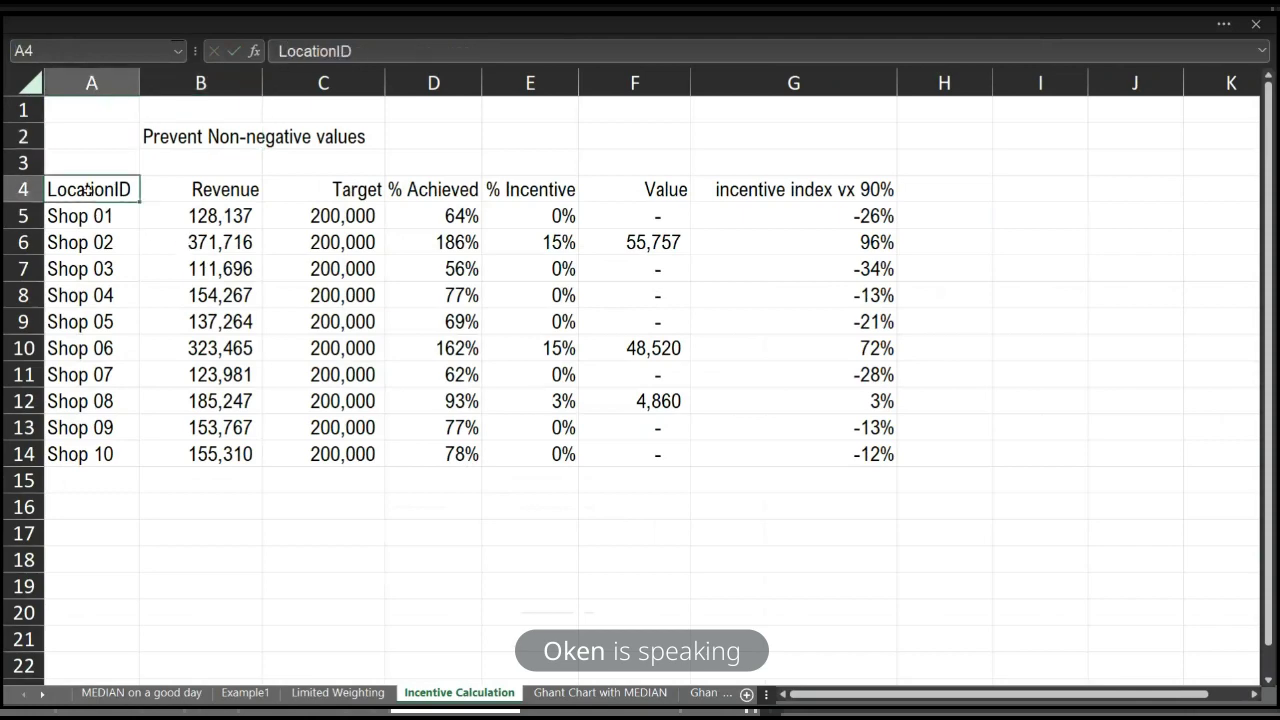
{"action": "scroll", "coordinate": [88, 189], "scroll_direction": "up", "scroll_amount": 3, "text": "ctrl"}
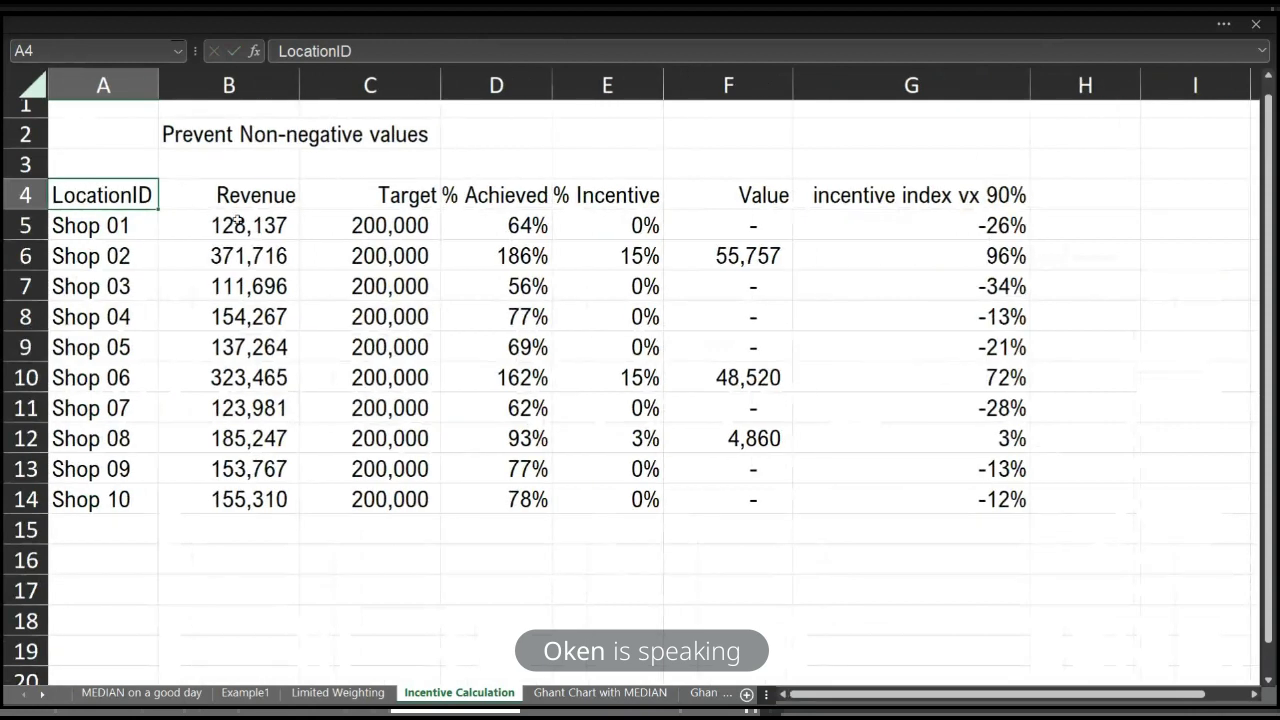
{"action": "left_click", "coordinate": [240, 221]}
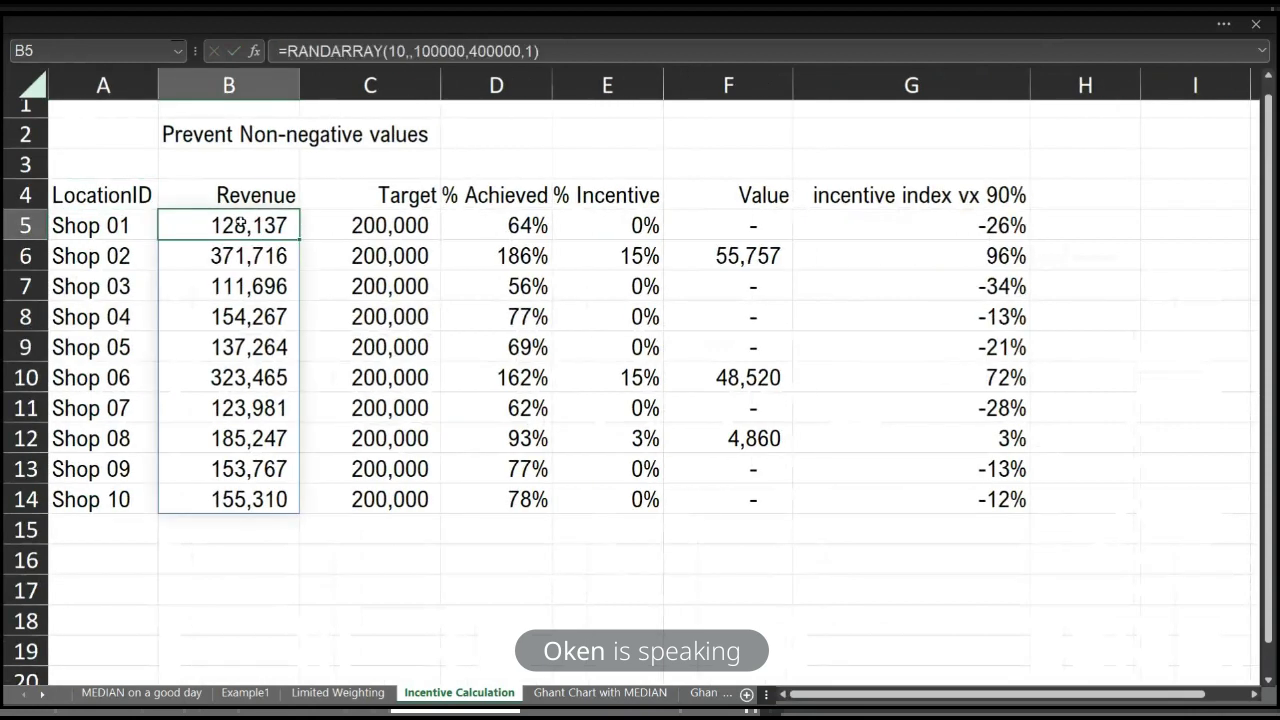
{"action": "key", "text": "Right"}
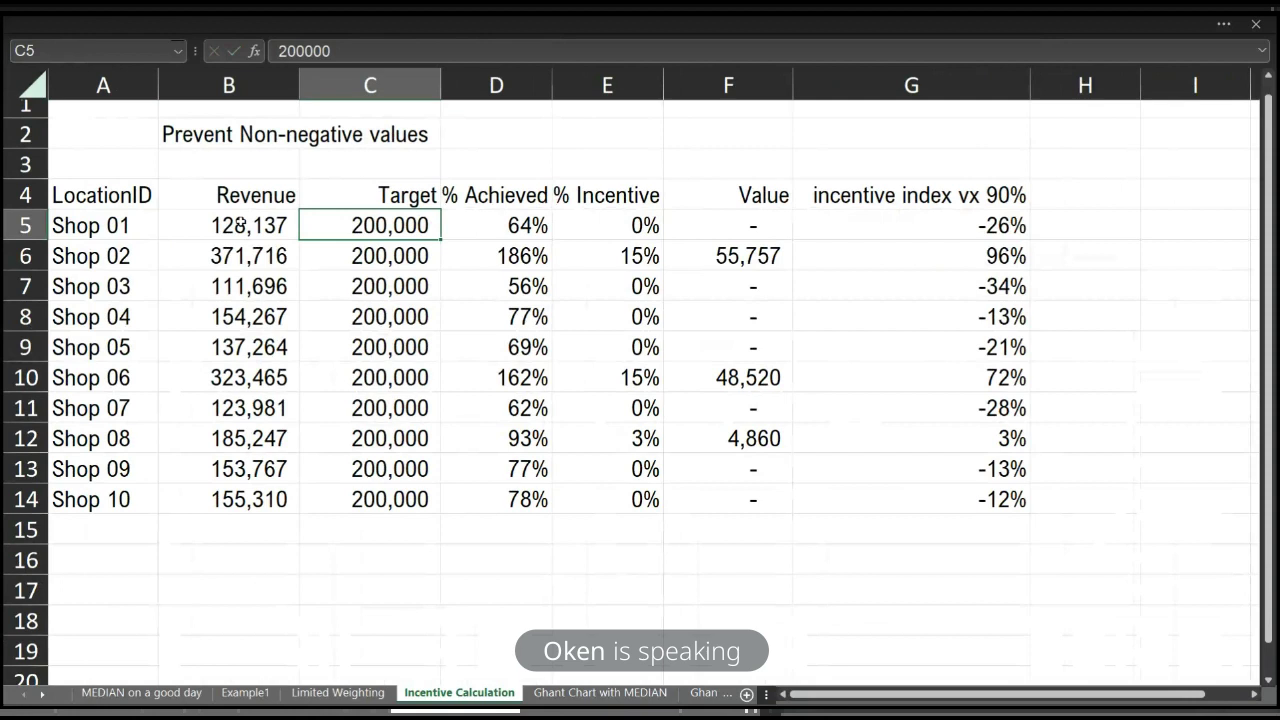
{"action": "key", "text": "Right"}
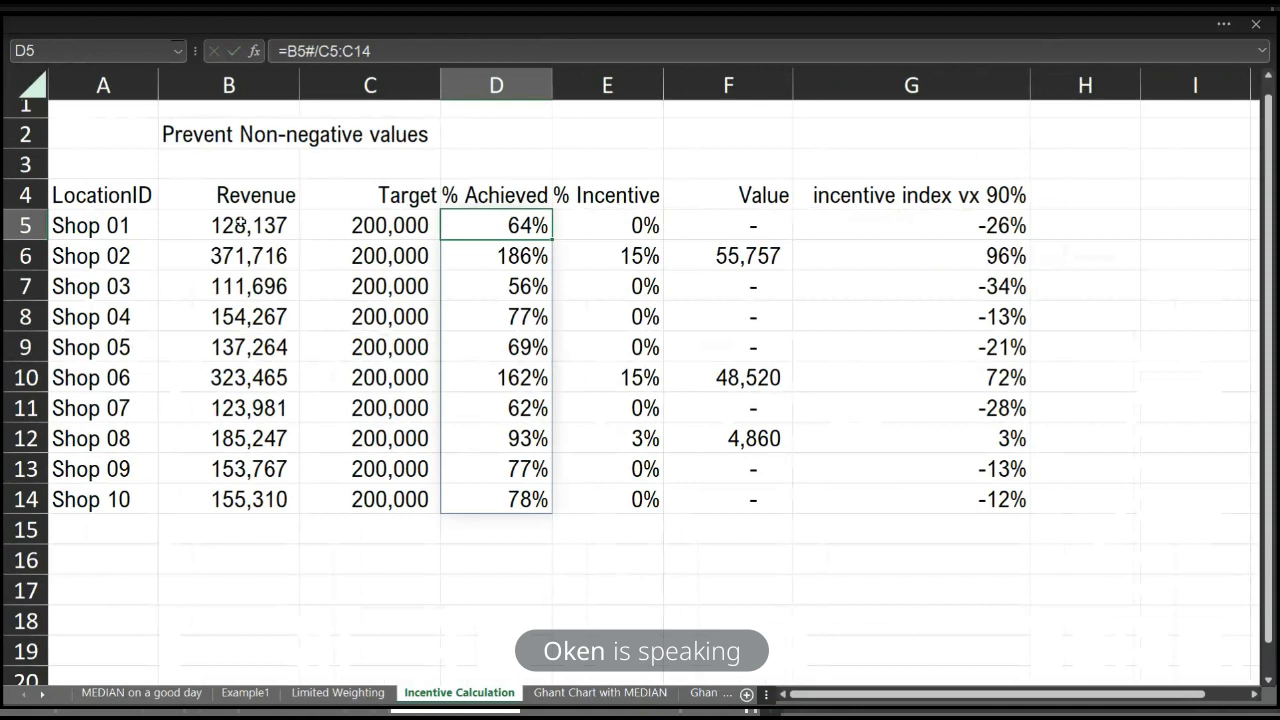
{"action": "key", "text": "Right"}
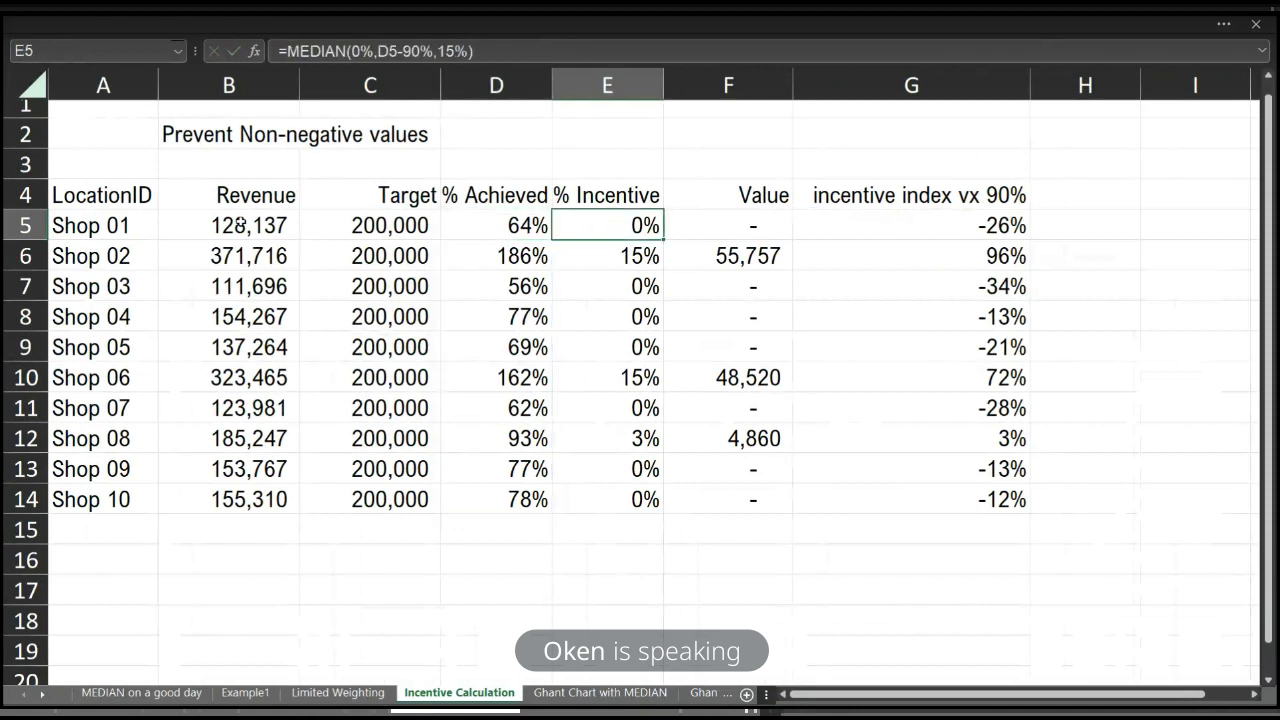
{"action": "key", "text": "Left"}
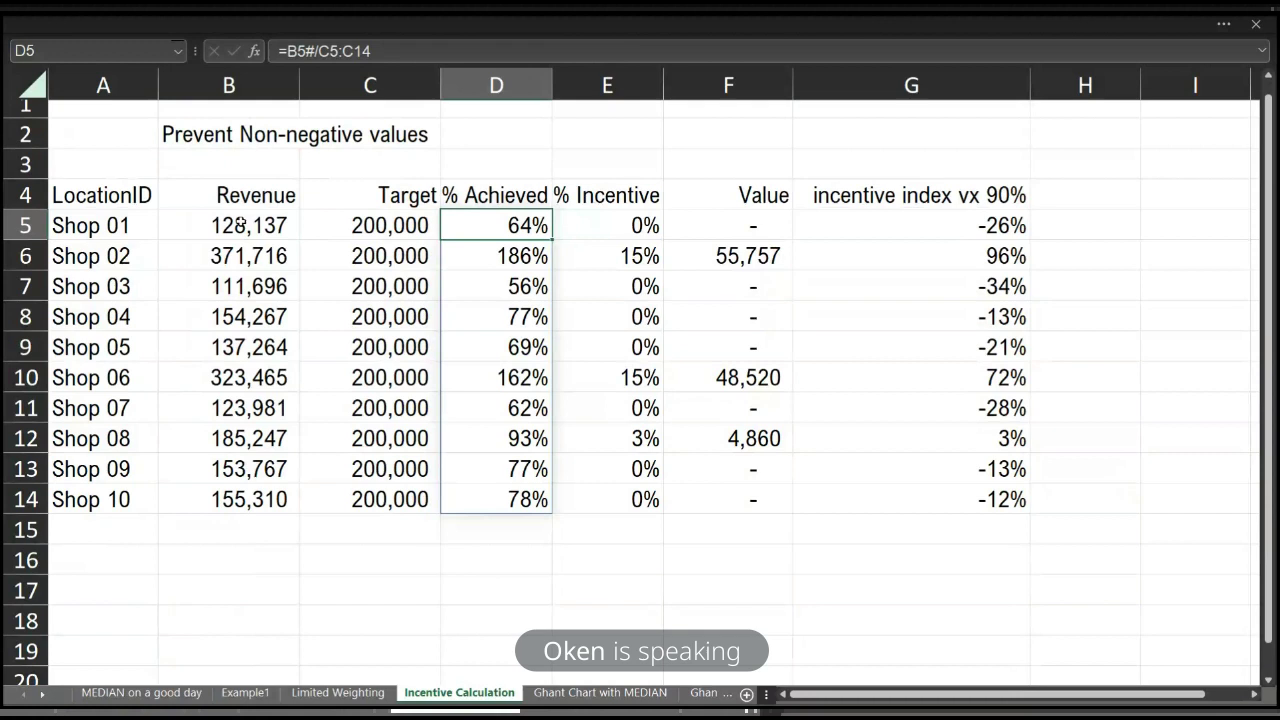
{"action": "key", "text": "Right"}
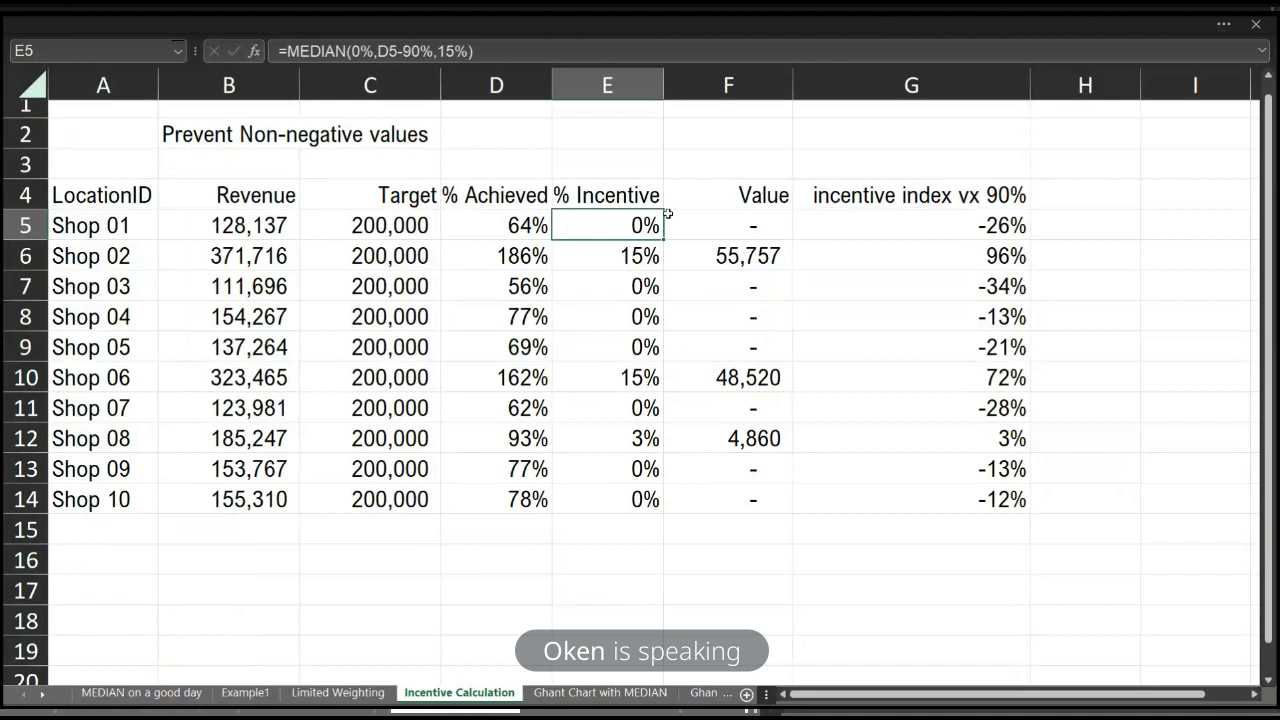
Step: Enter 91% in H5 and the formula =1%*B6 in H6 as a sample incentive calculation
{"action": "left_click", "coordinate": [1106, 223]}
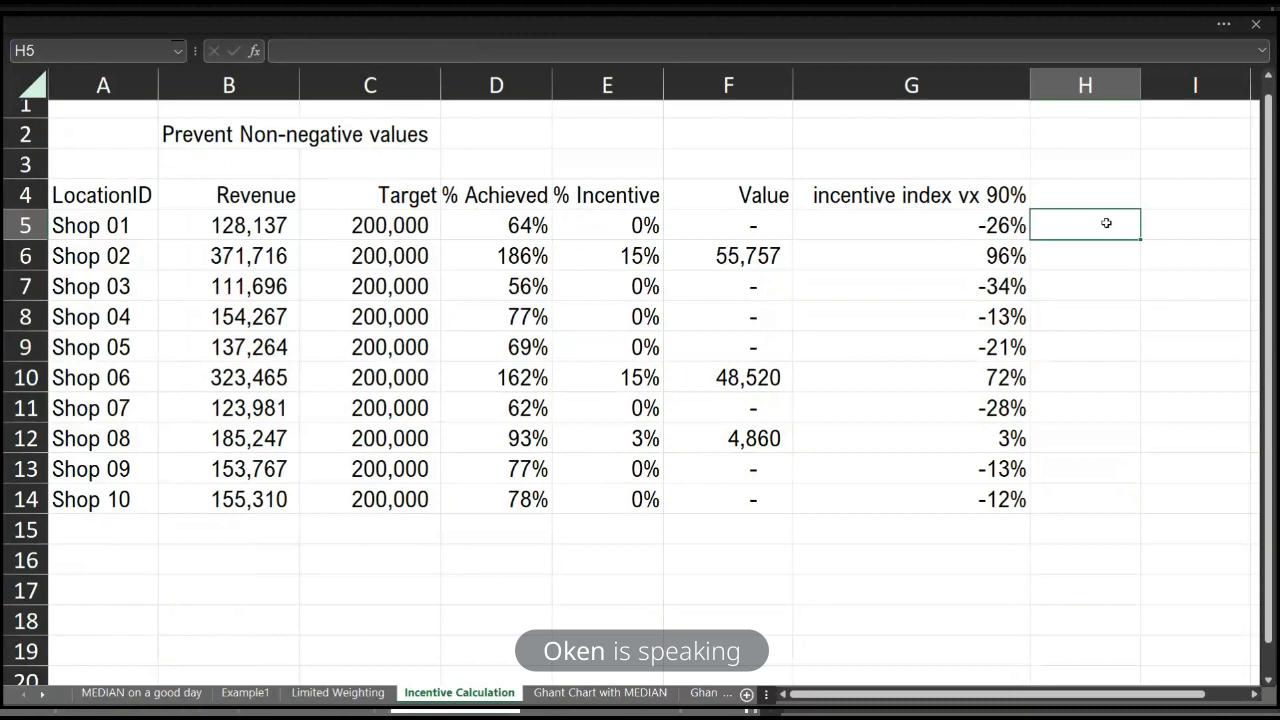
{"action": "type", "text": "91%"}
{"action": "key", "text": "Return"}
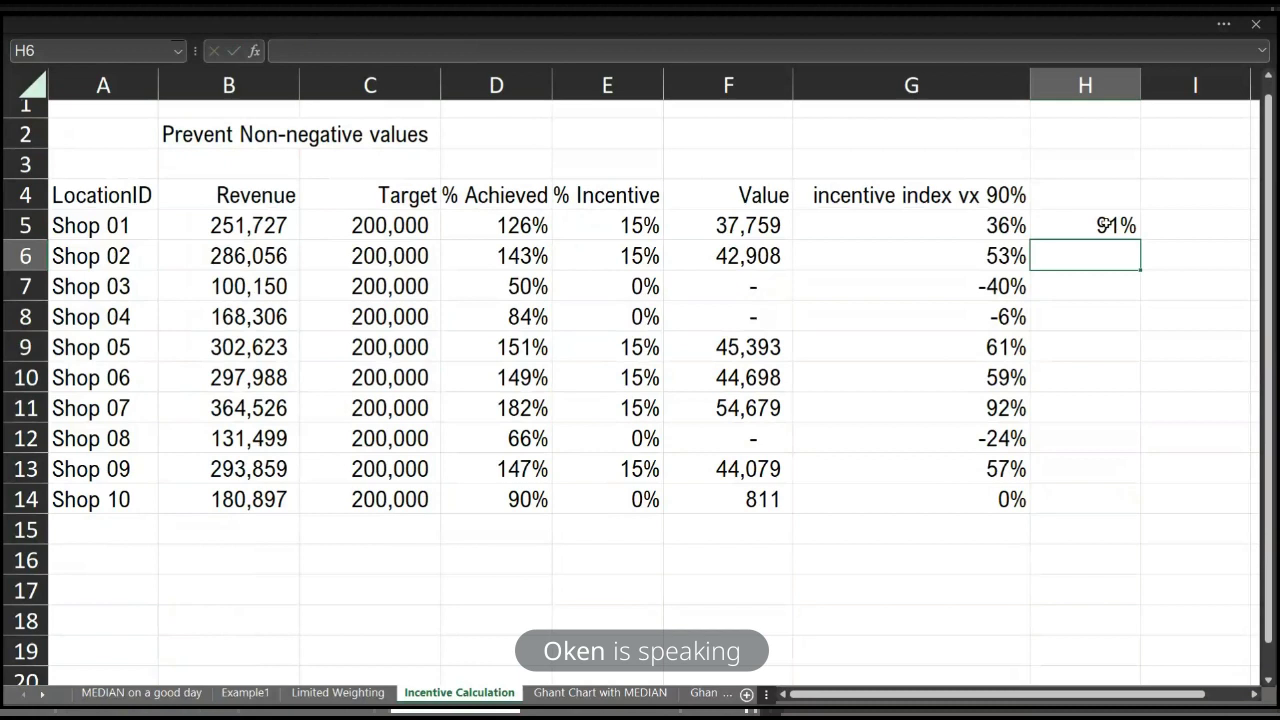
{"action": "left_click", "coordinate": [1104, 225]}
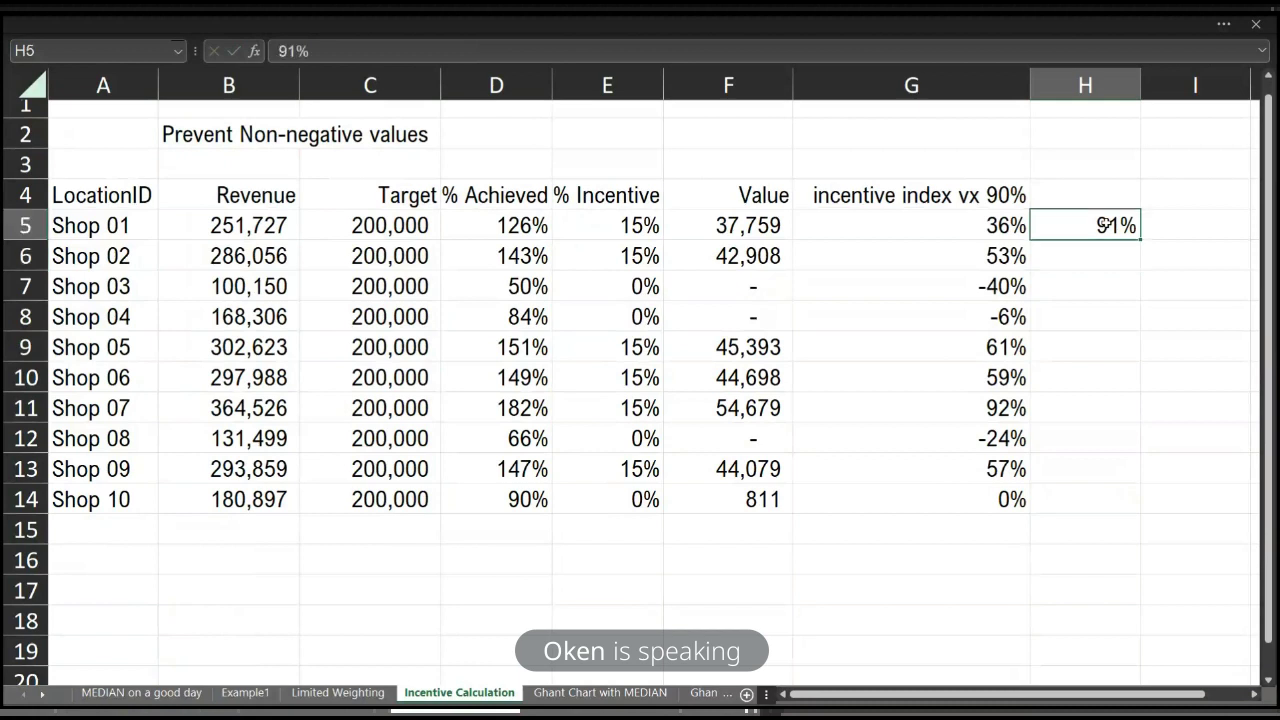
{"action": "key", "text": "Down"}
{"action": "type", "text": "="}
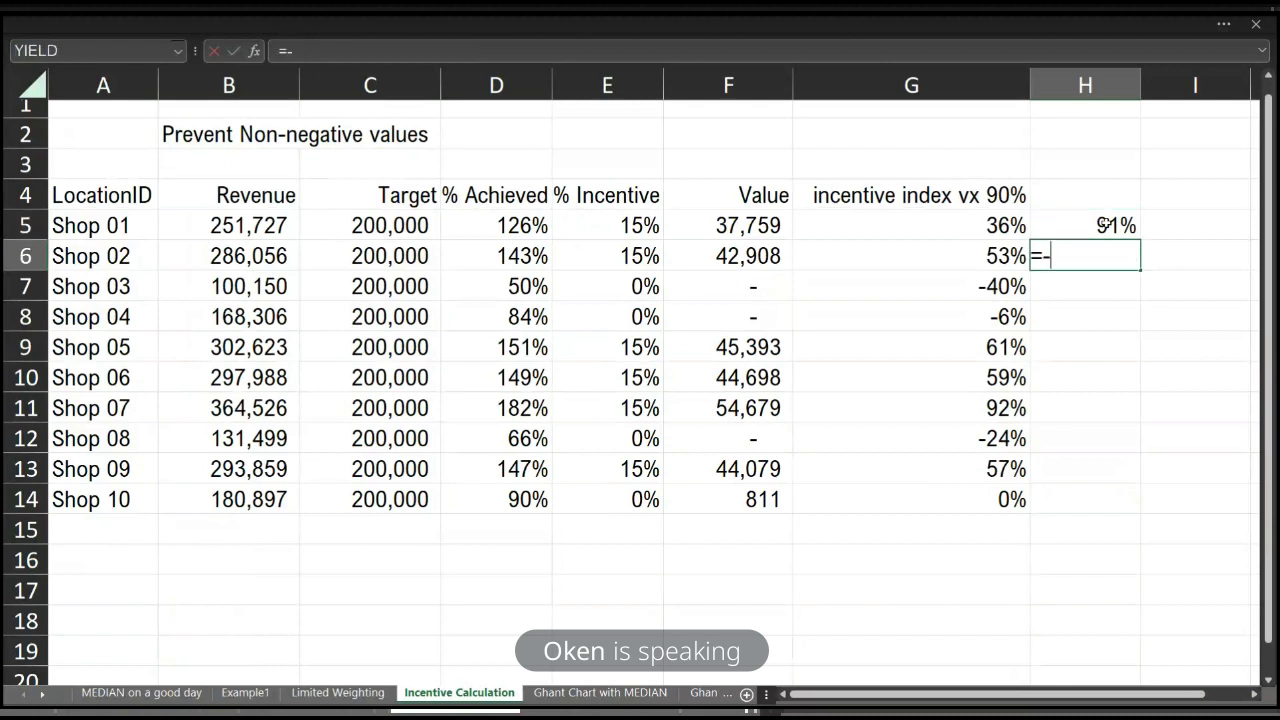
{"action": "type", "text": "1%*"}
{"action": "left_click", "coordinate": [268, 258]}
{"action": "key", "text": "Return"}
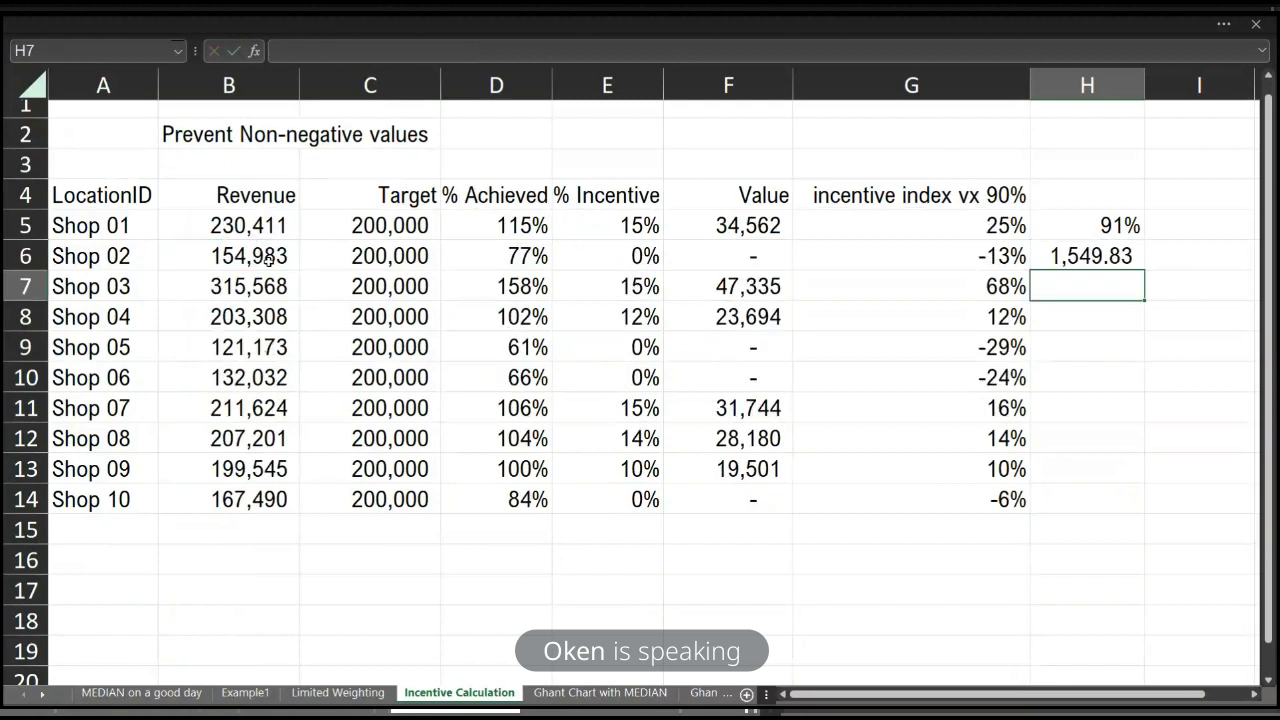
Step: Clear the sample incentive calculation from H5:H6 and recalculate the sheet
{"action": "key", "text": "Up"}
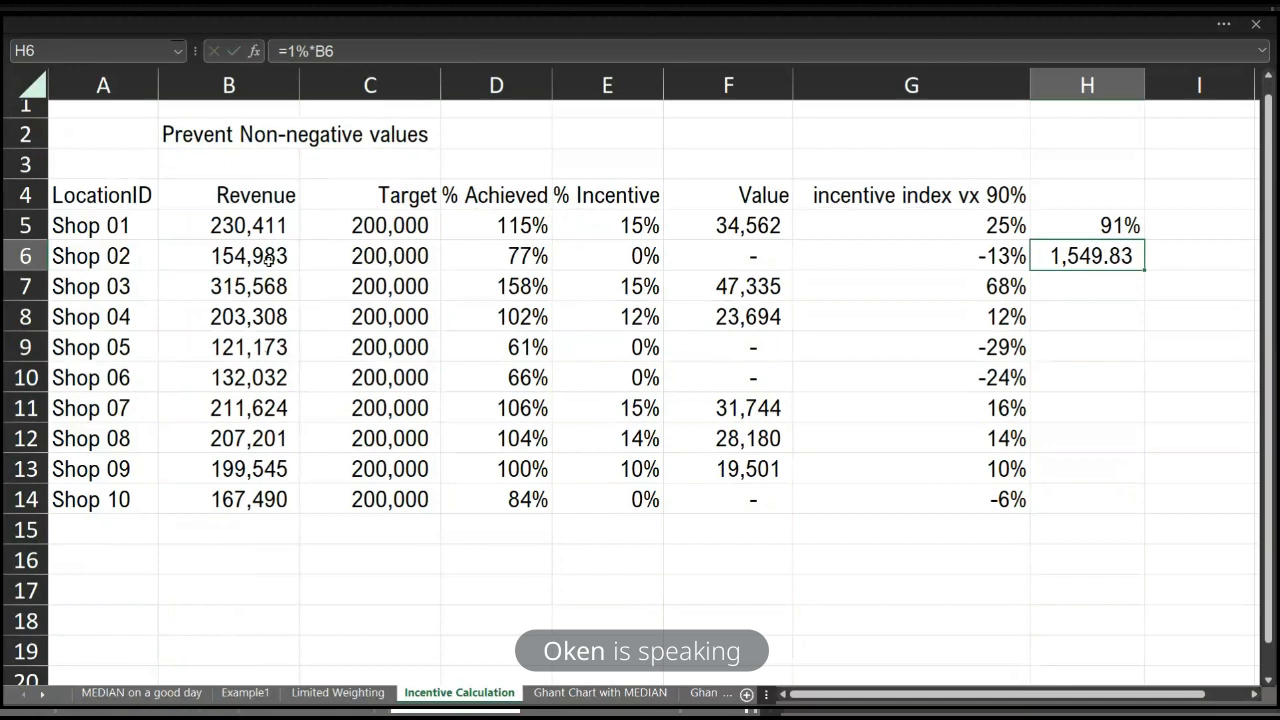
{"action": "key", "text": "shift+Up"}
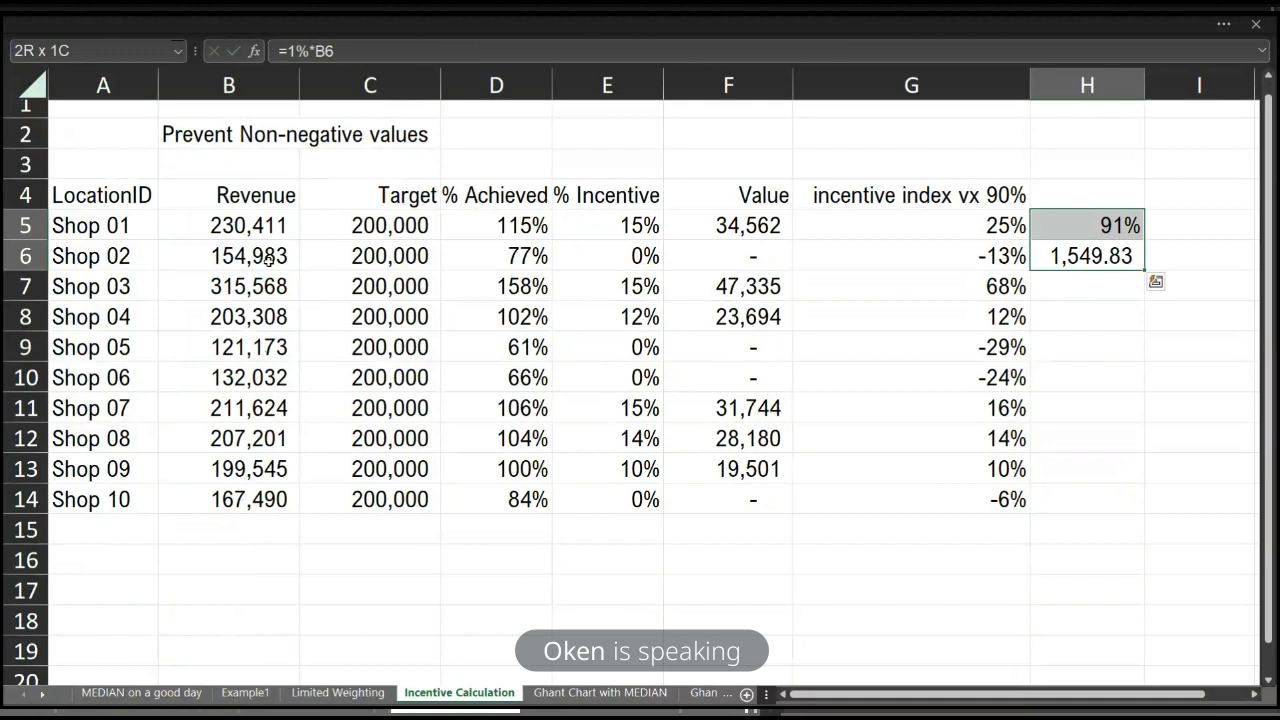
{"action": "key", "text": "Delete"}
{"action": "key", "text": "F9"}
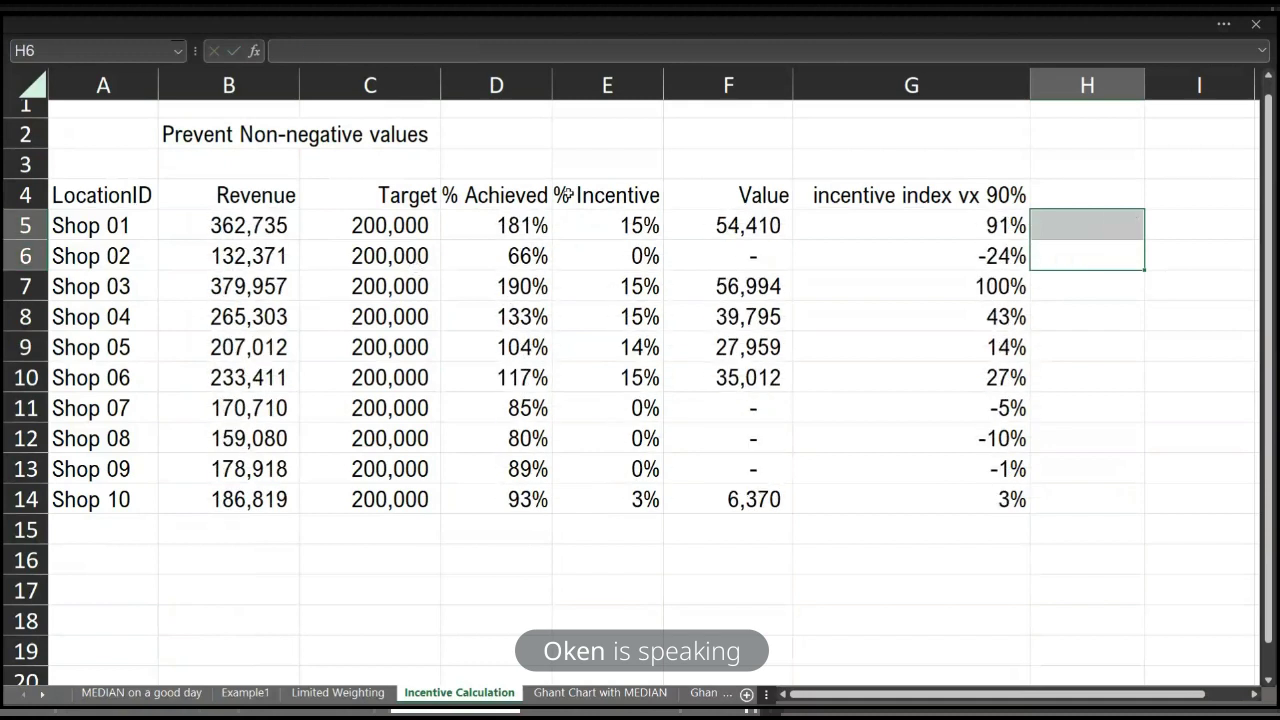
Step: Compare the % Incentive formula in E5 with the Limited Weighting sheet, and examine its MEDIAN arguments
{"action": "left_click", "coordinate": [628, 236]}
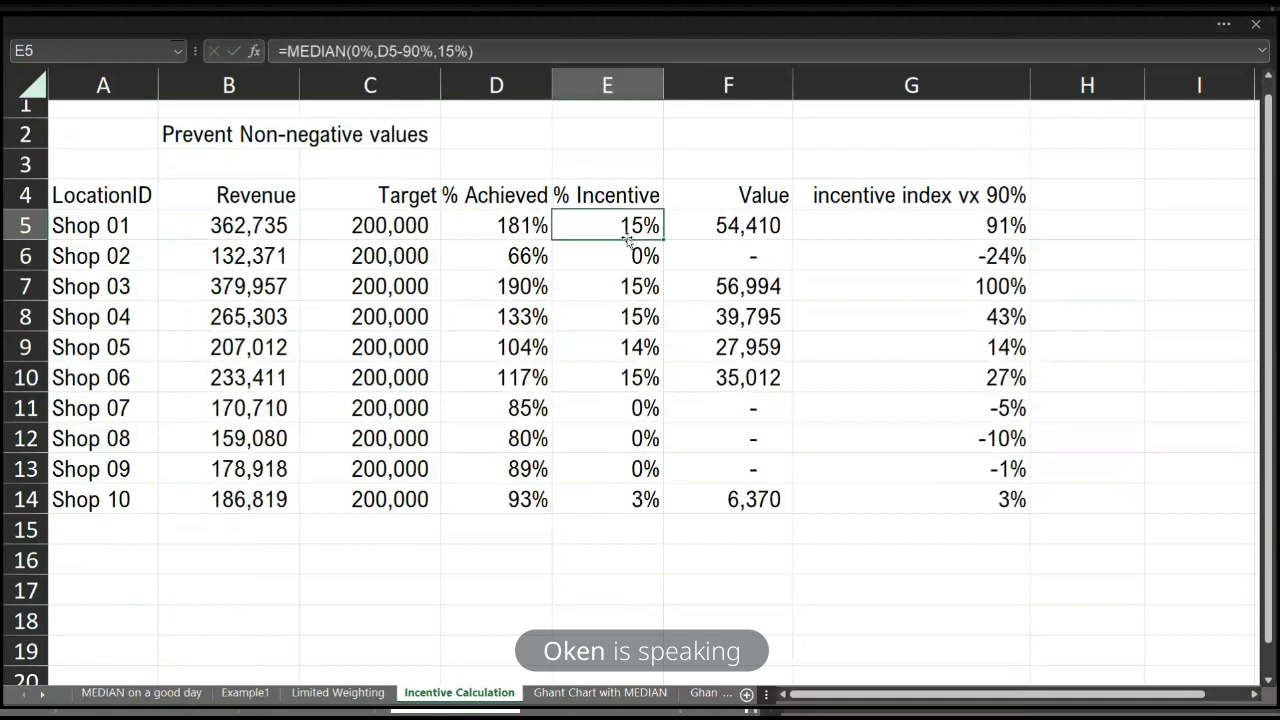
{"action": "left_click", "coordinate": [338, 693]}
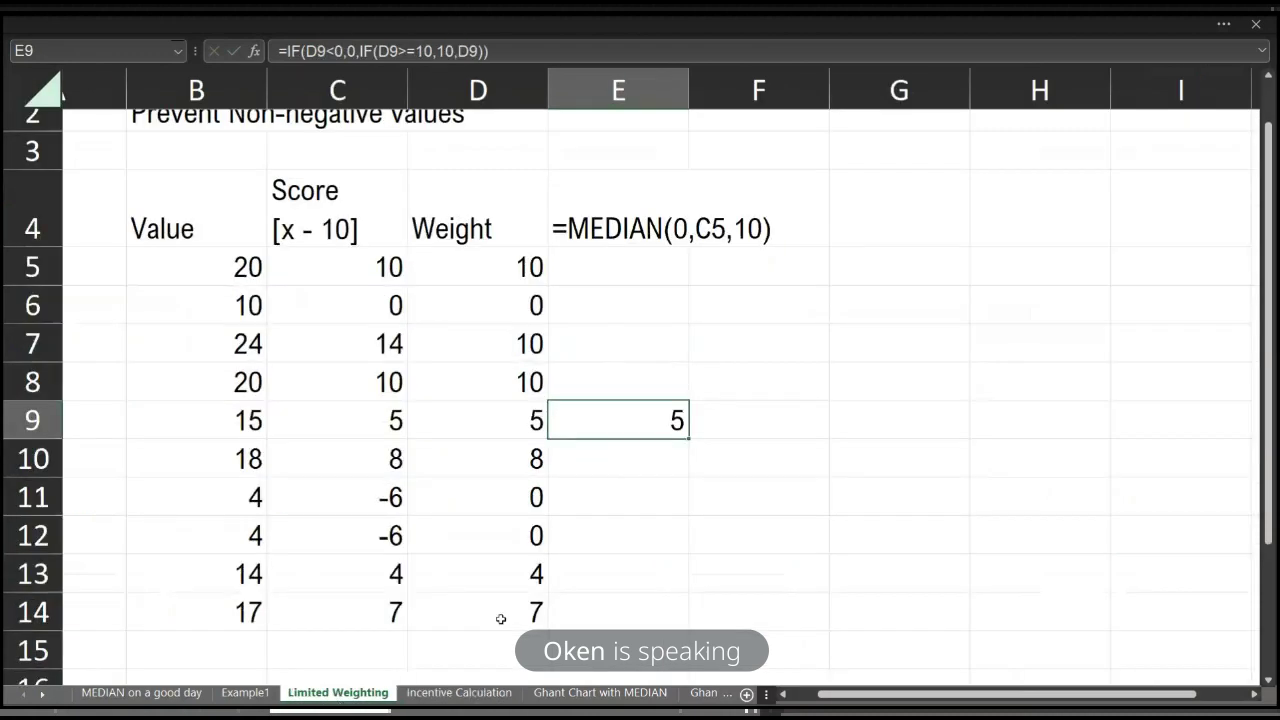
{"action": "left_click", "coordinate": [486, 693]}
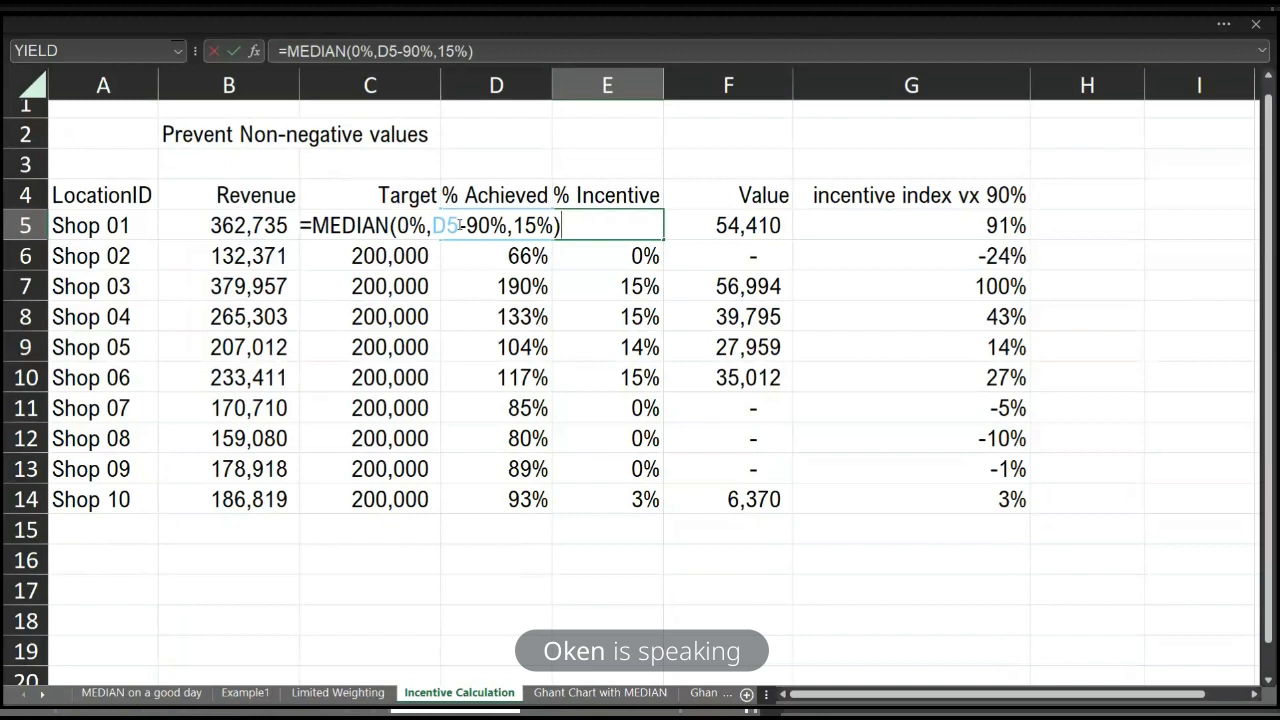
{"action": "key", "text": "ctrl+Return"}
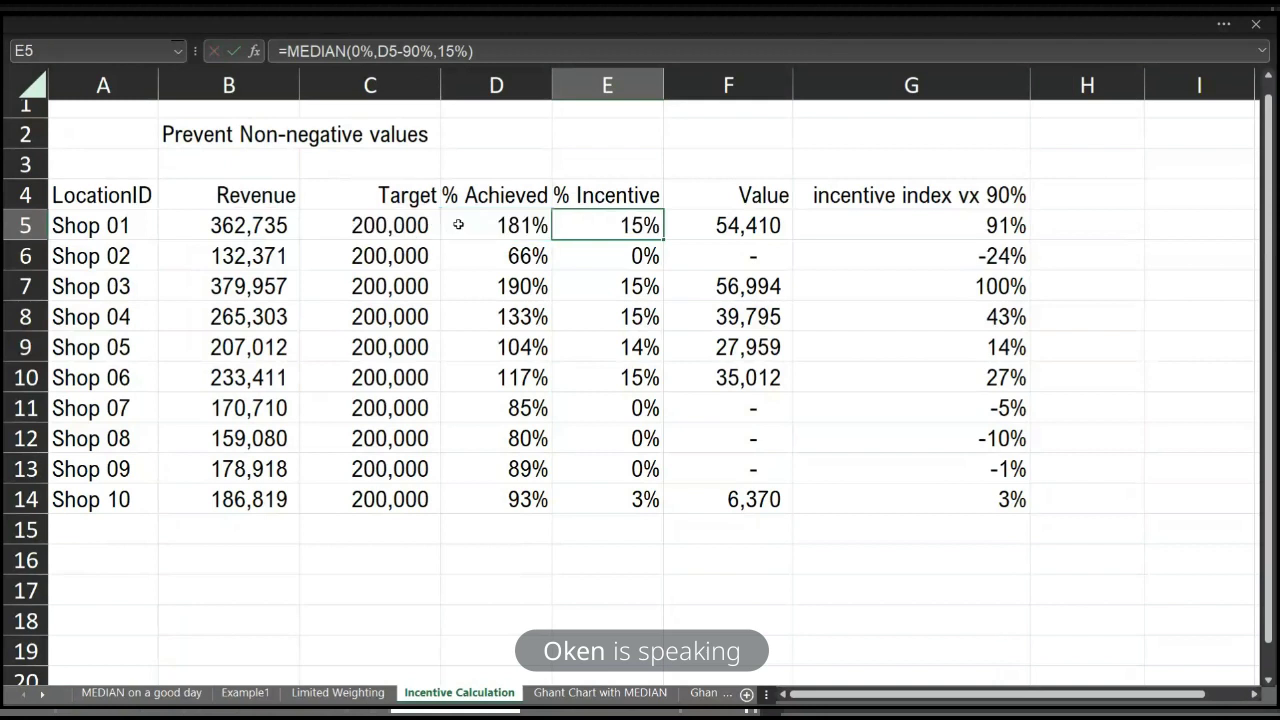
Step: Inspect the row 5 formulas for % Achieved, % Incentive and the incentive index vs 90%
{"action": "left_click", "coordinate": [502, 218]}
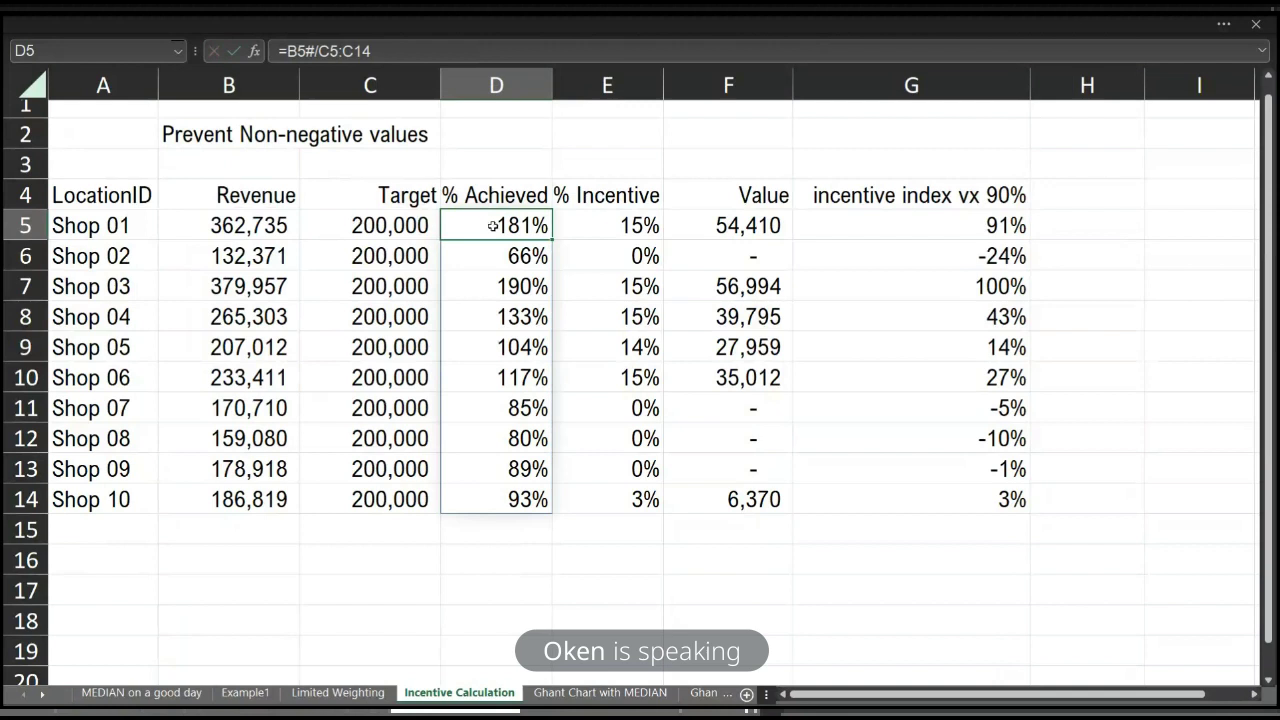
{"action": "key", "text": "Right"}
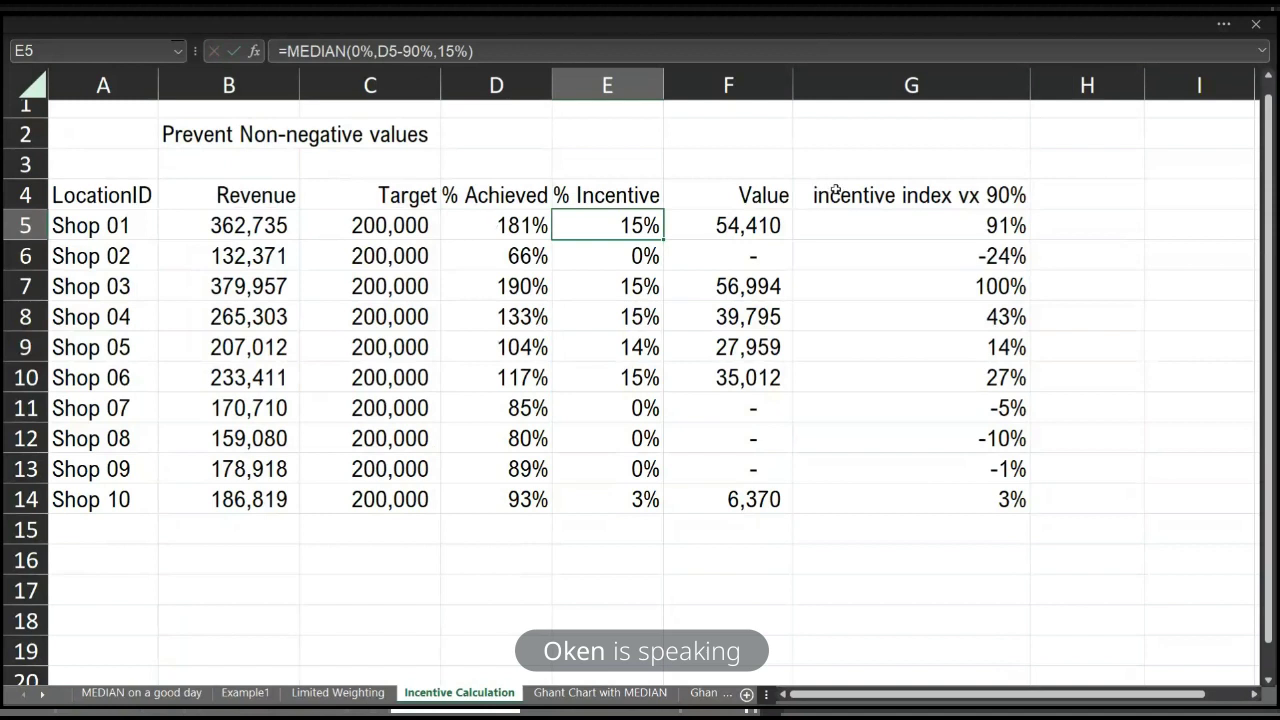
{"action": "left_click", "coordinate": [909, 219]}
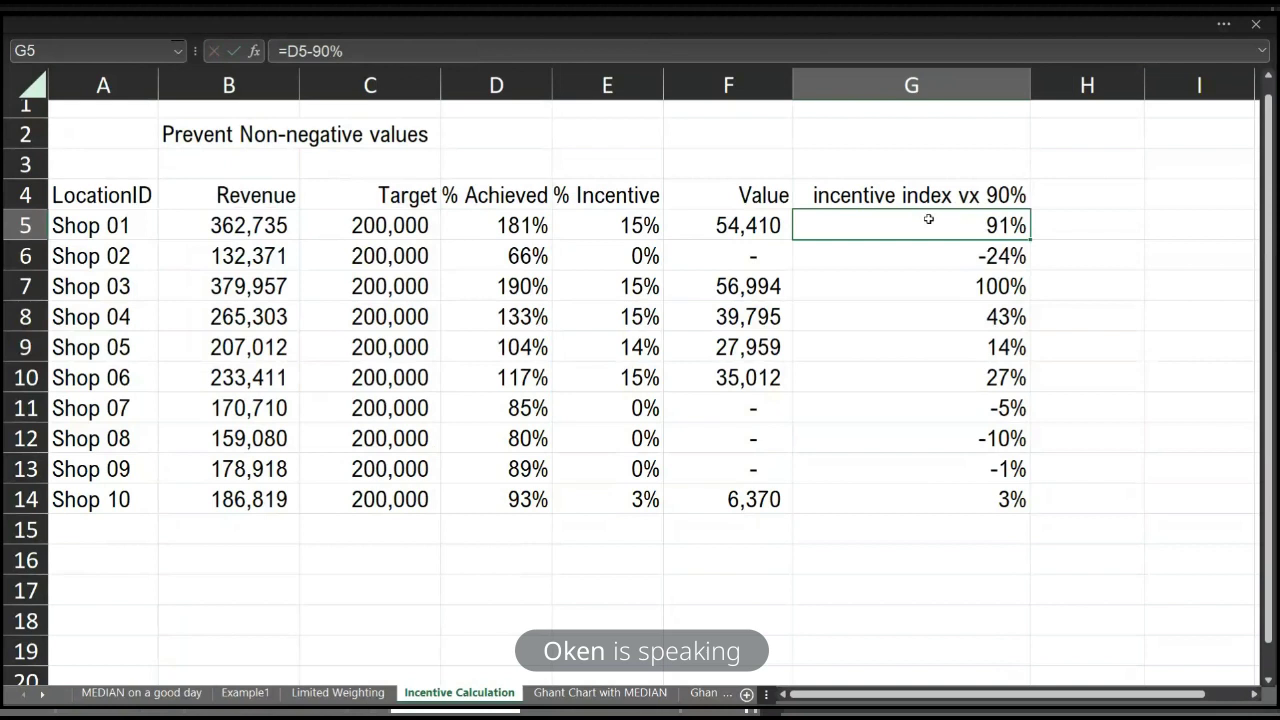
Step: Select the incentive index values in G5:G14 and recalculate the sheet several times to compare them with the % Incentive column
{"action": "left_click_drag", "start_coordinate": [928, 220], "coordinate": [960, 491]}
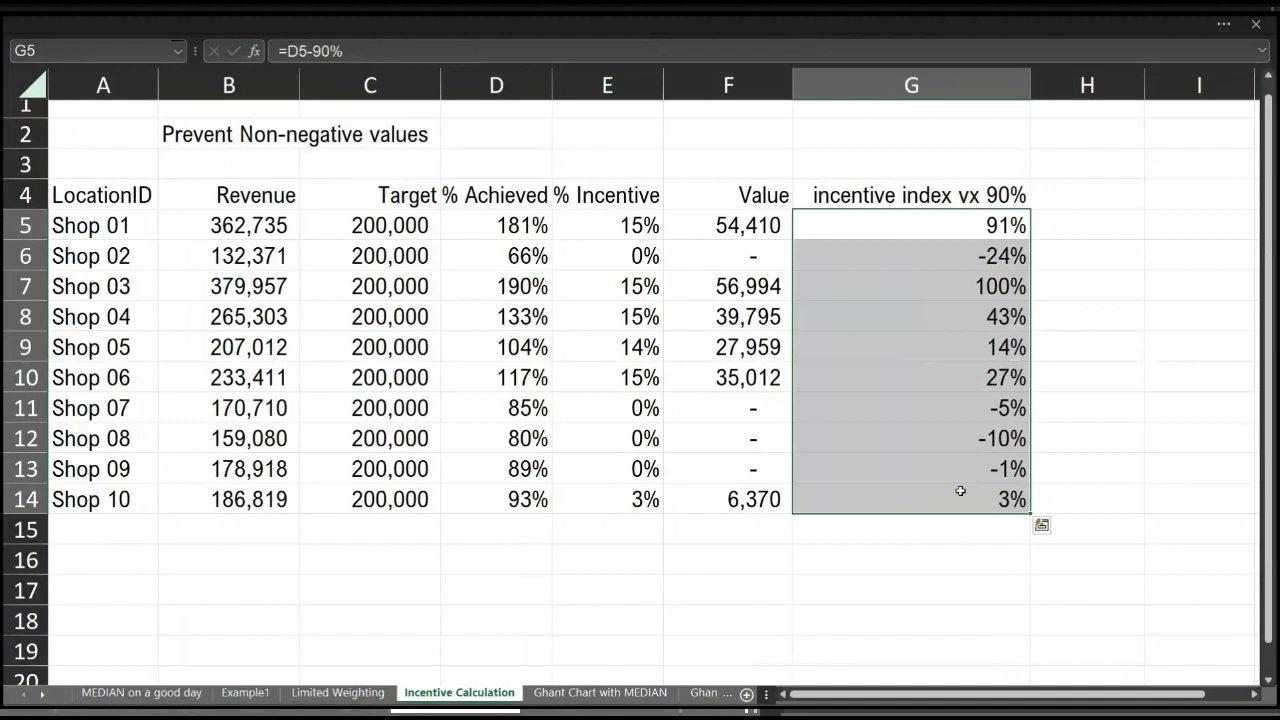
{"action": "key", "text": "F9"}
{"action": "key", "text": "F9"}
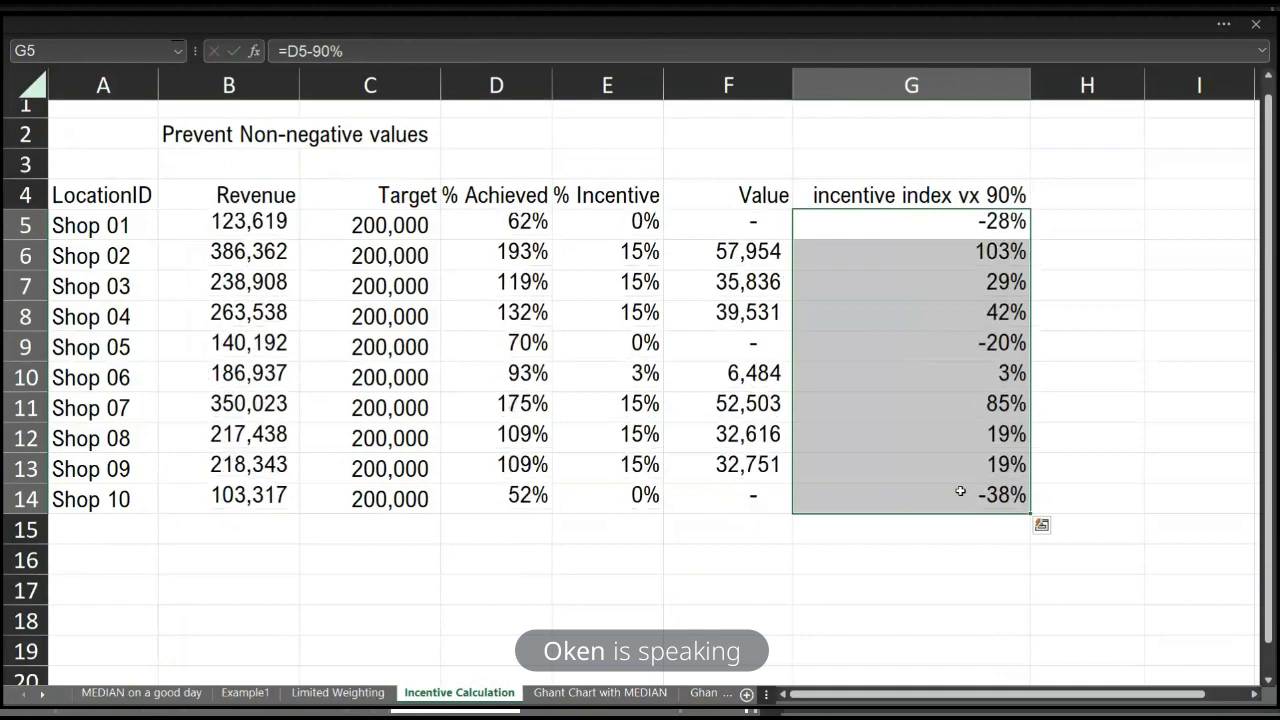
{"action": "key", "text": "F9"}
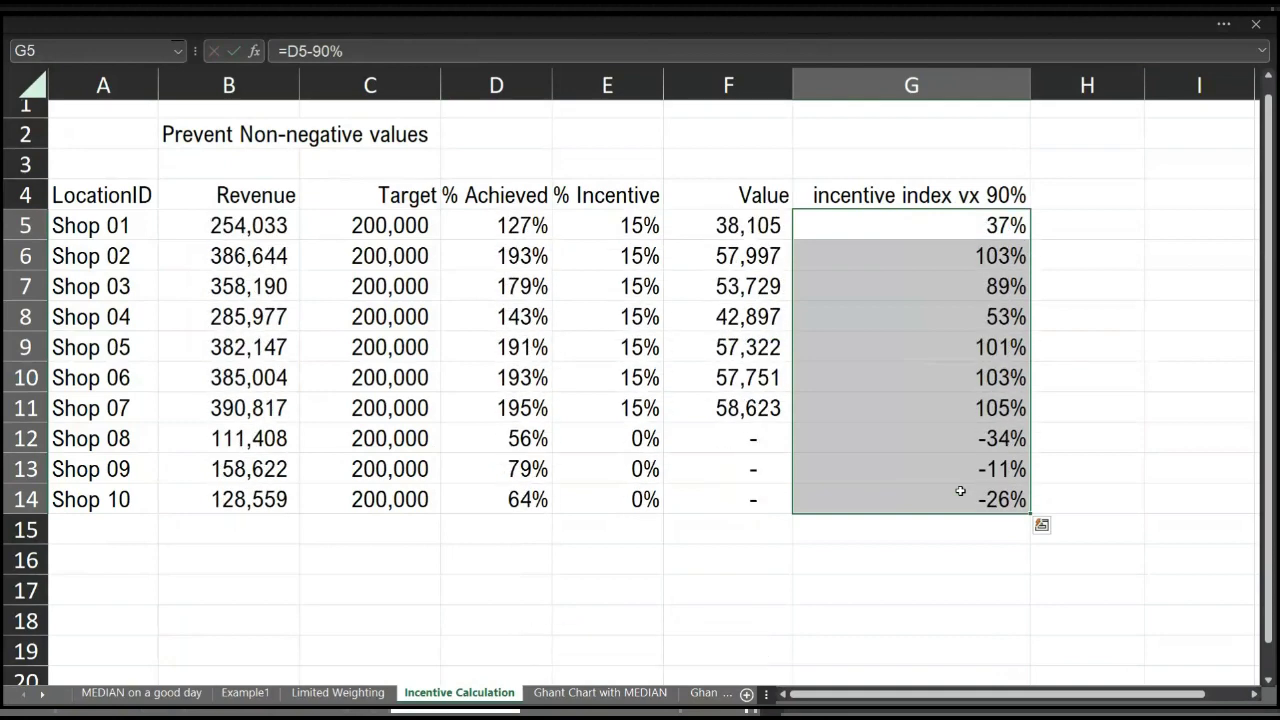
{"action": "key", "text": "F9"}
{"action": "key", "text": "F9"}
{"action": "key", "text": "F9"}
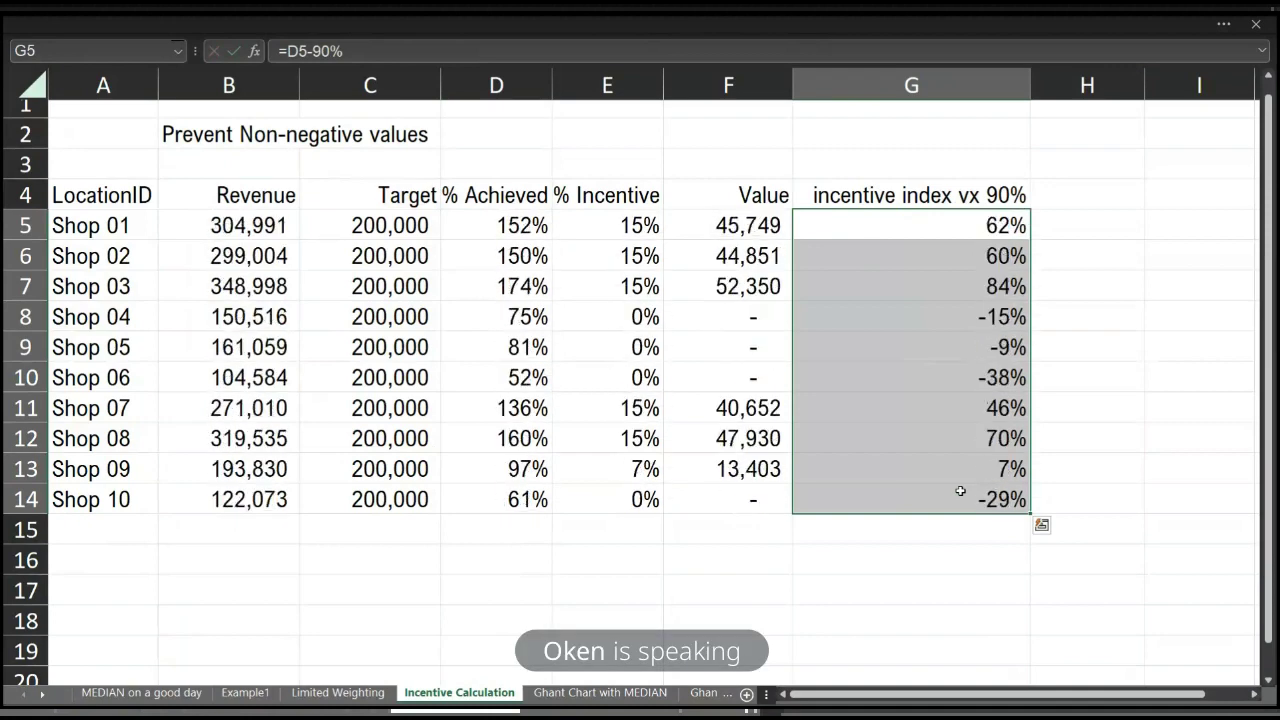
Step: Lower the upper limit of the Revenue RANDARRAY formula in B5 to 210000
{"action": "left_click", "coordinate": [517, 324]}
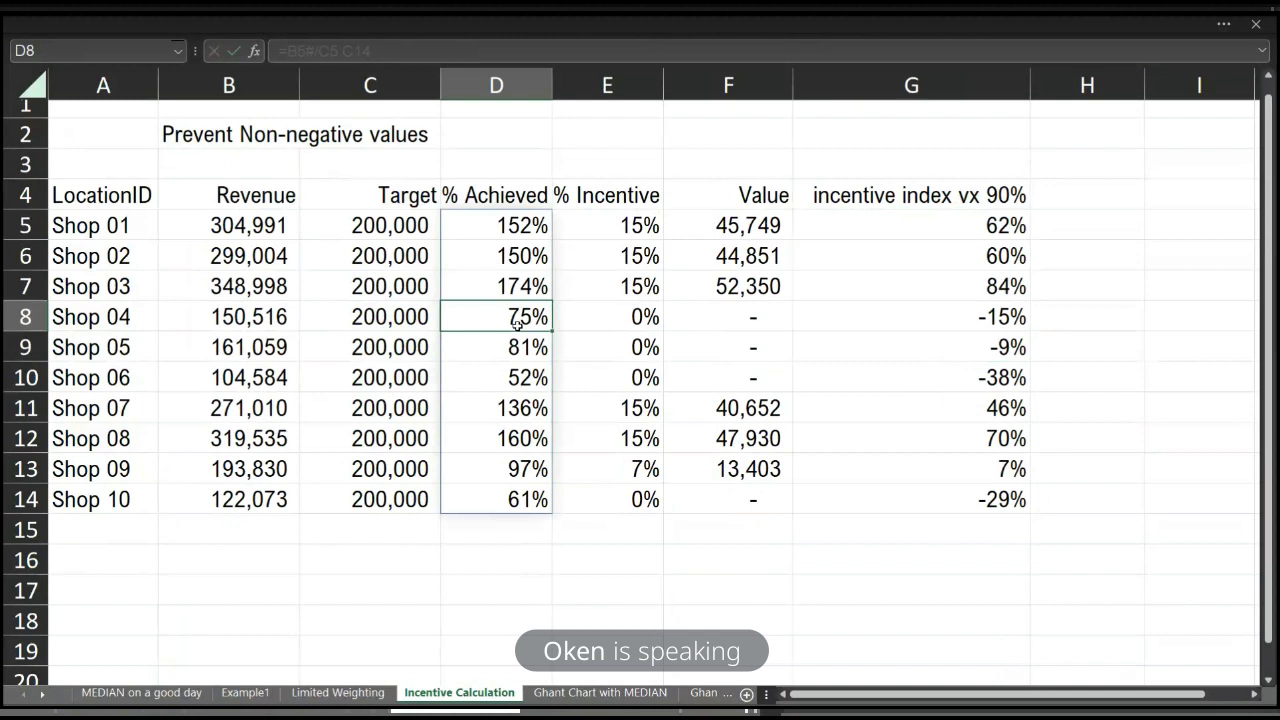
{"action": "left_click", "coordinate": [266, 231]}
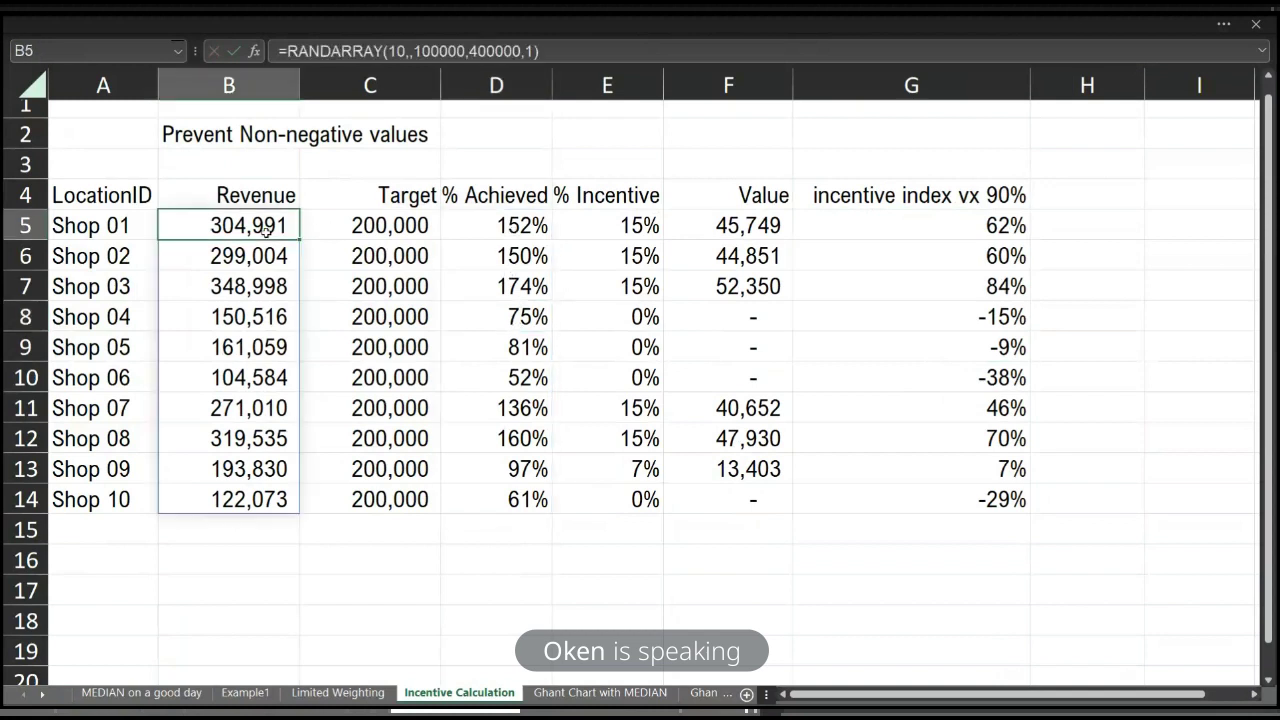
{"action": "left_click", "coordinate": [479, 50]}
{"action": "key", "text": "BackSpace"}
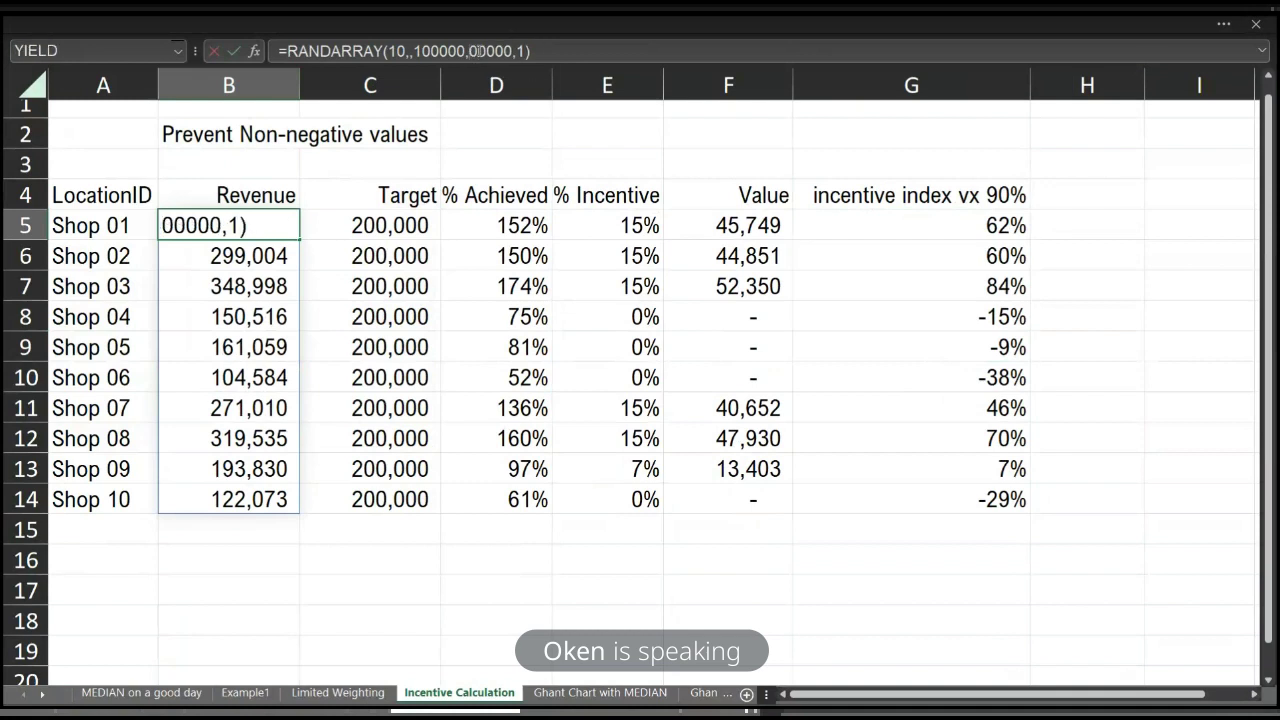
{"action": "type", "text": "210"}
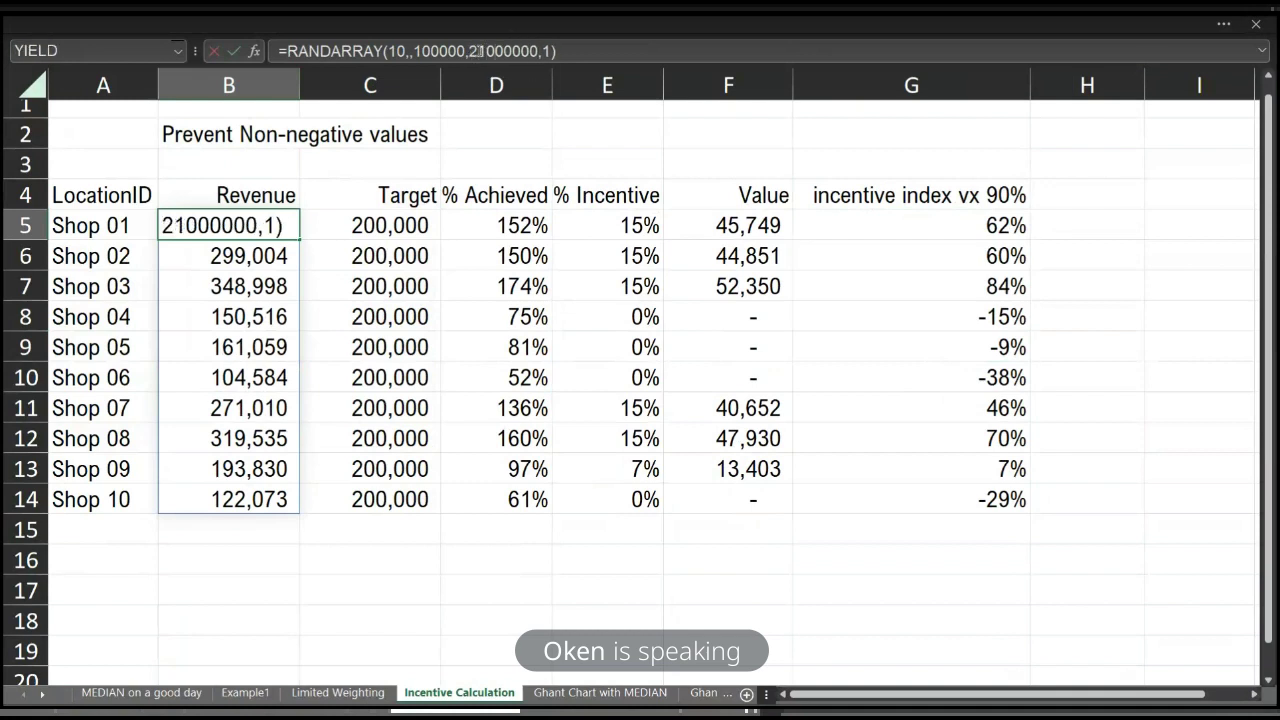
{"action": "key", "text": "Delete"}
{"action": "key", "text": "Delete"}
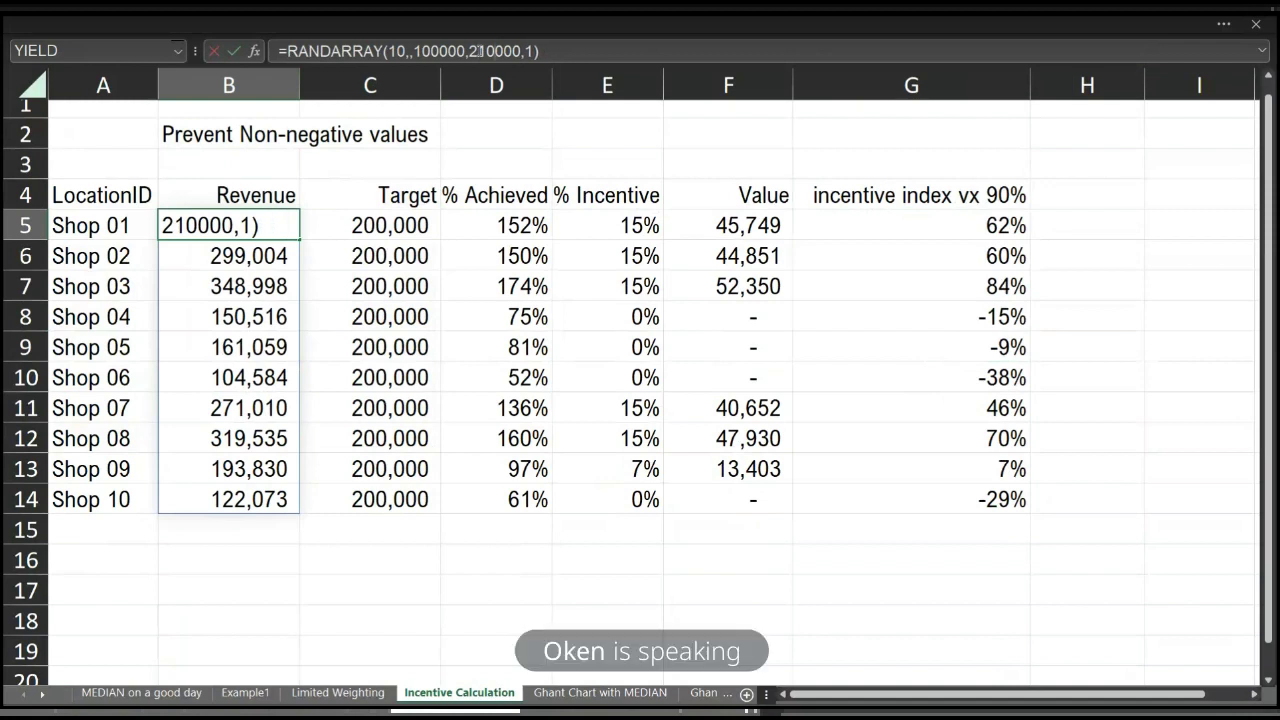
{"action": "key", "text": "Return"}
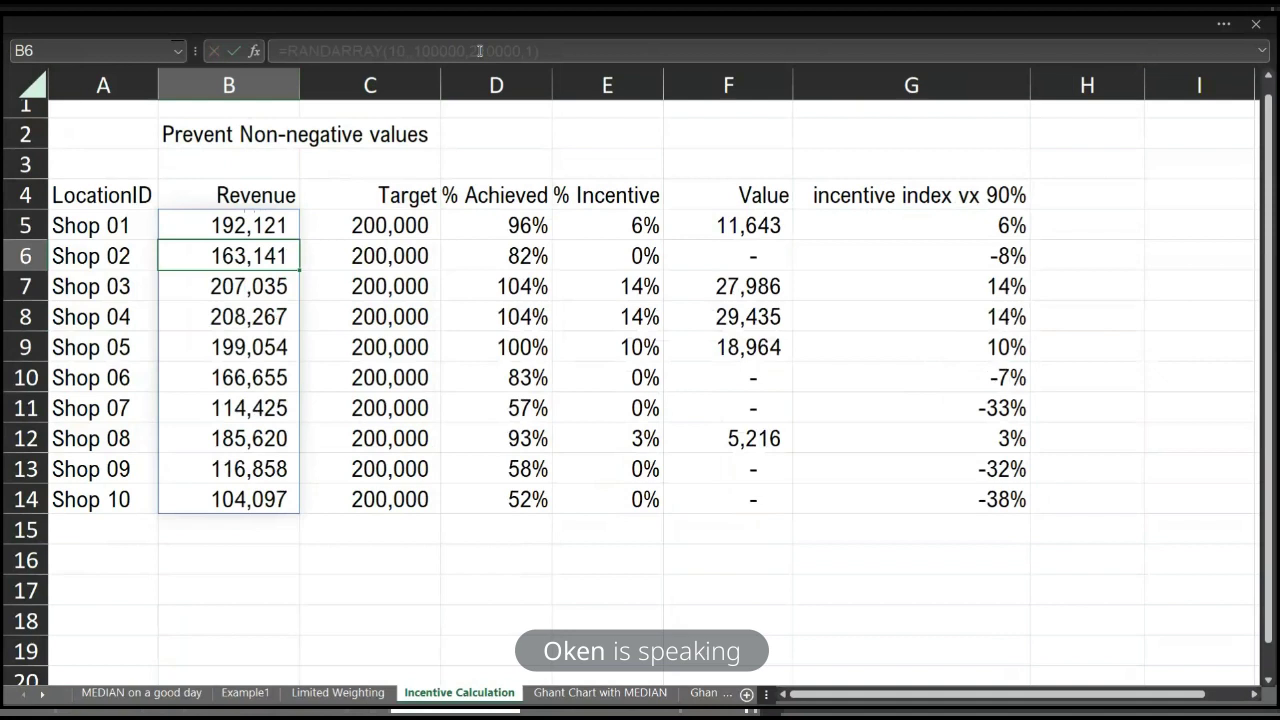
Step: Recalculate the sheet several times to generate new random revenues within the reduced range
{"action": "key", "text": "F9"}
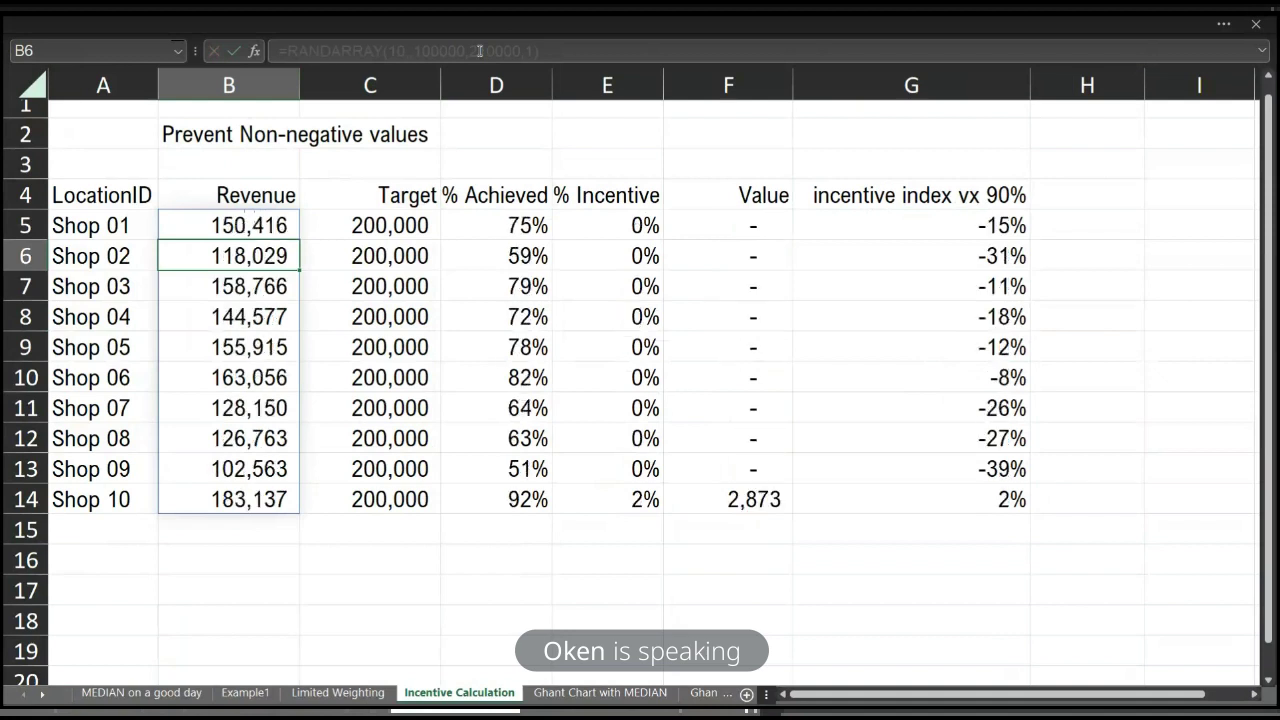
{"action": "key", "text": "F9"}
{"action": "key", "text": "F9"}
{"action": "key", "text": "F9"}
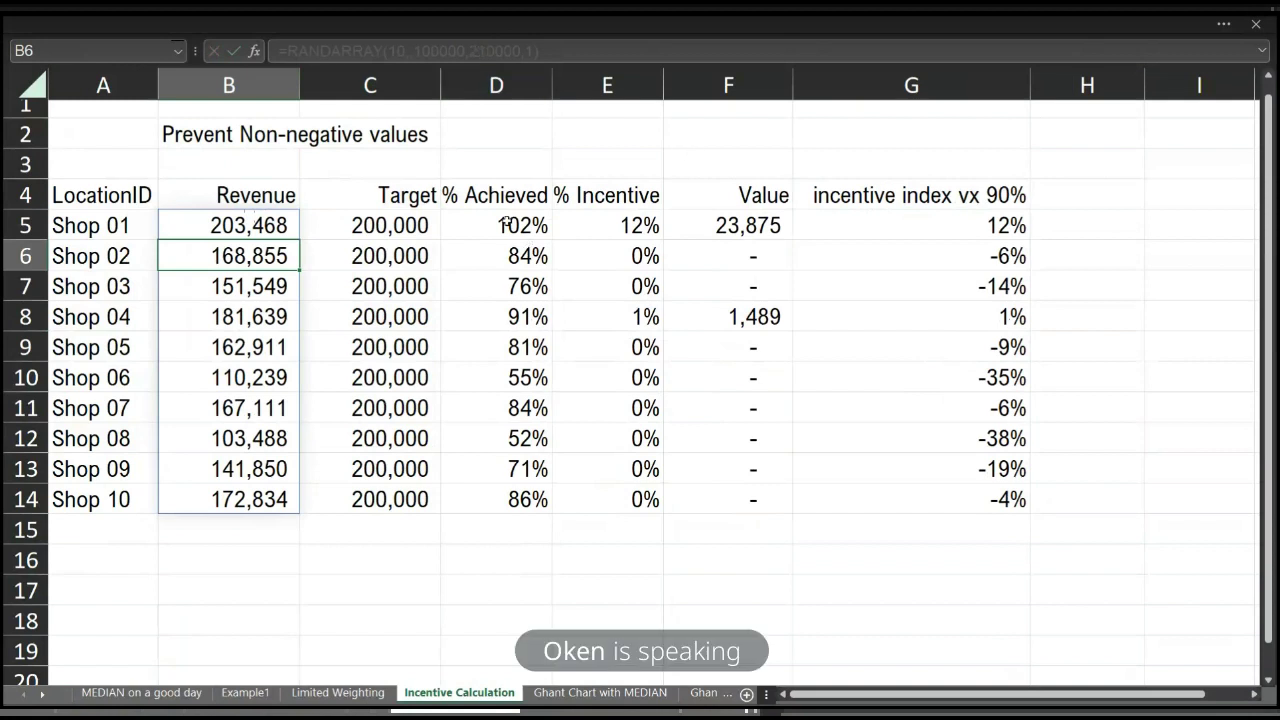
Step: Compare the % Incentive formulas with the incentive index formulas for Shop 01 and Shop 02
{"action": "left_click", "coordinate": [628, 225]}
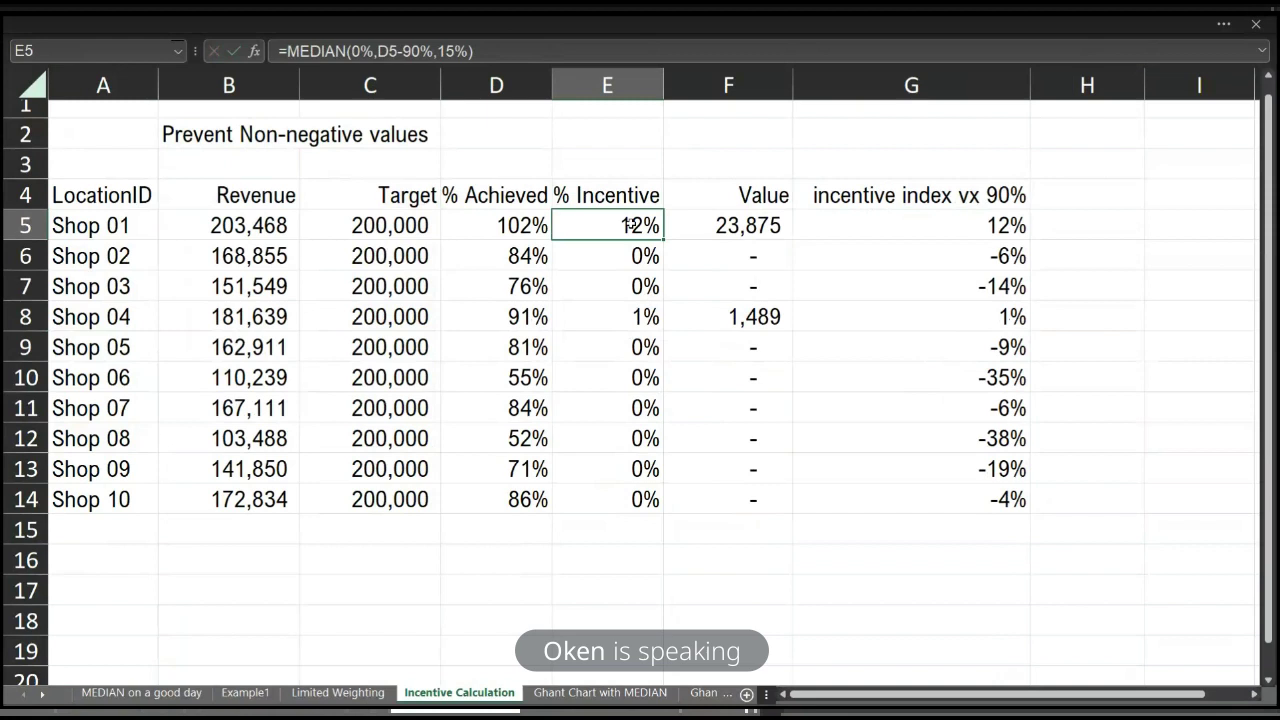
{"action": "left_click", "coordinate": [945, 224]}
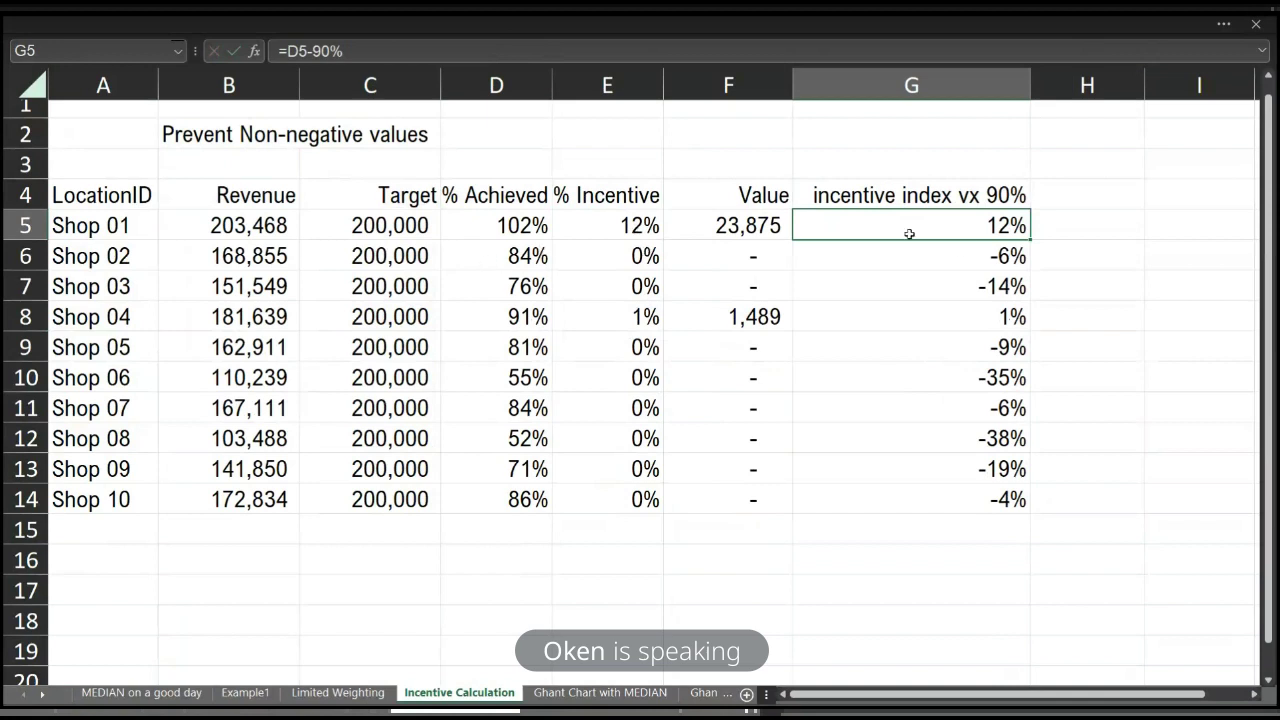
{"action": "left_click", "coordinate": [955, 254]}
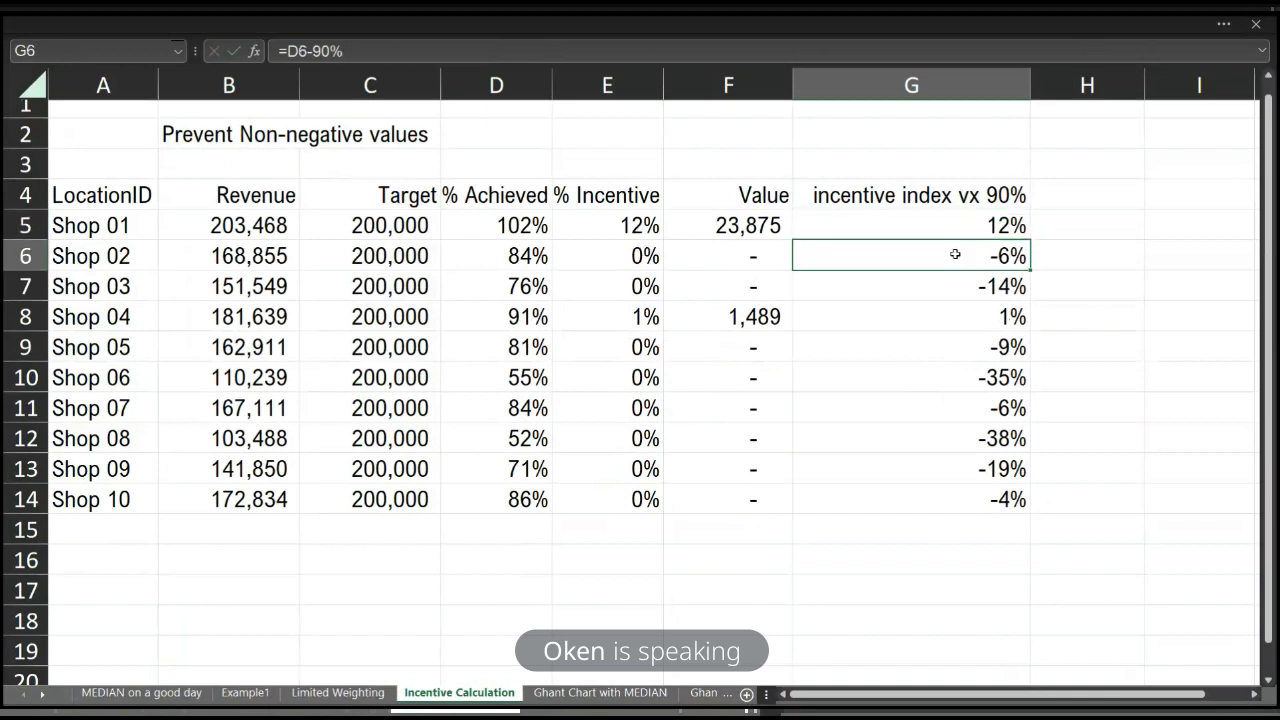
{"action": "left_click", "coordinate": [600, 262]}
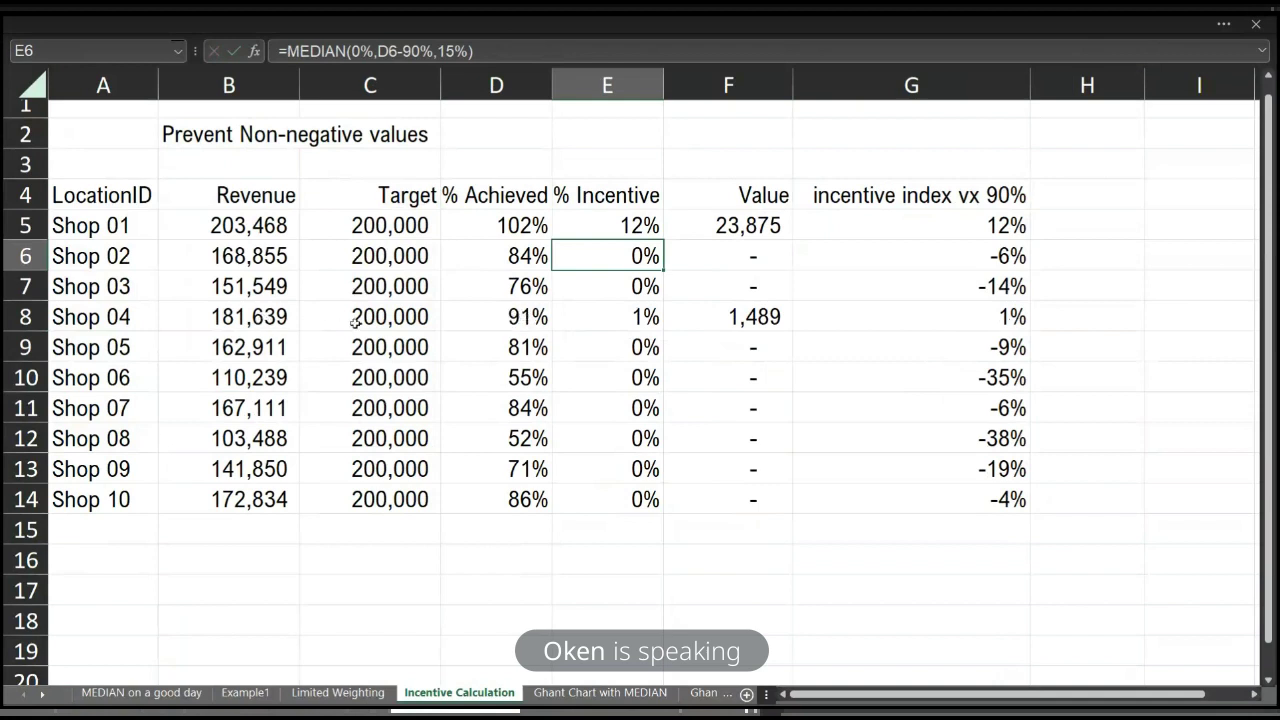
Step: Examine the MEDIAN formula for Shop 04's % Incentive in E8 without changing it
{"action": "left_click", "coordinate": [632, 313]}
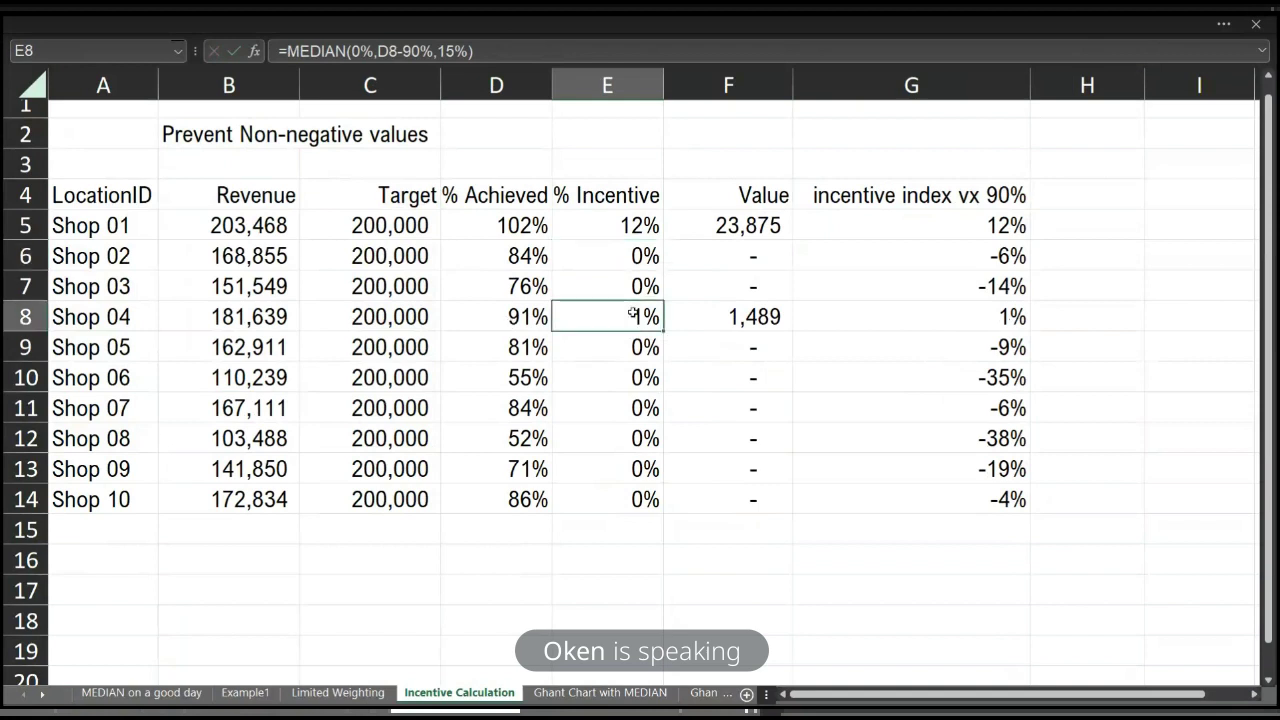
{"action": "double_click", "coordinate": [632, 313]}
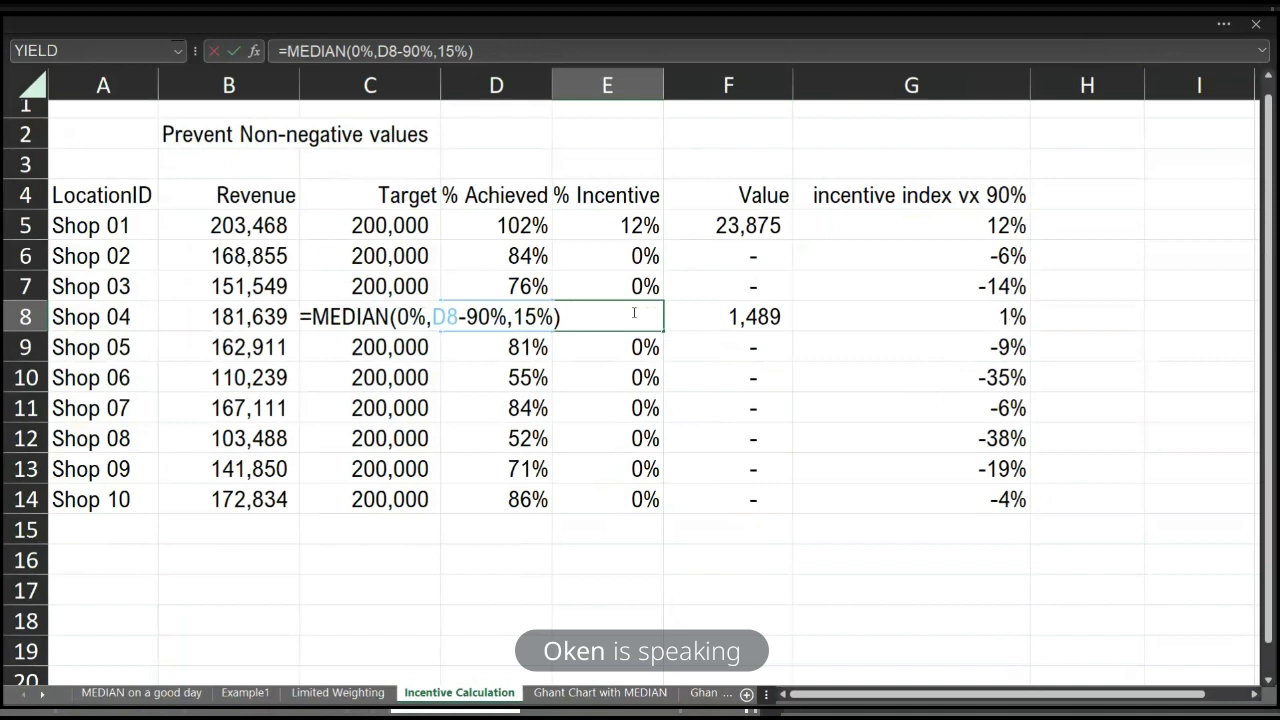
{"action": "key", "text": "ctrl+Return"}
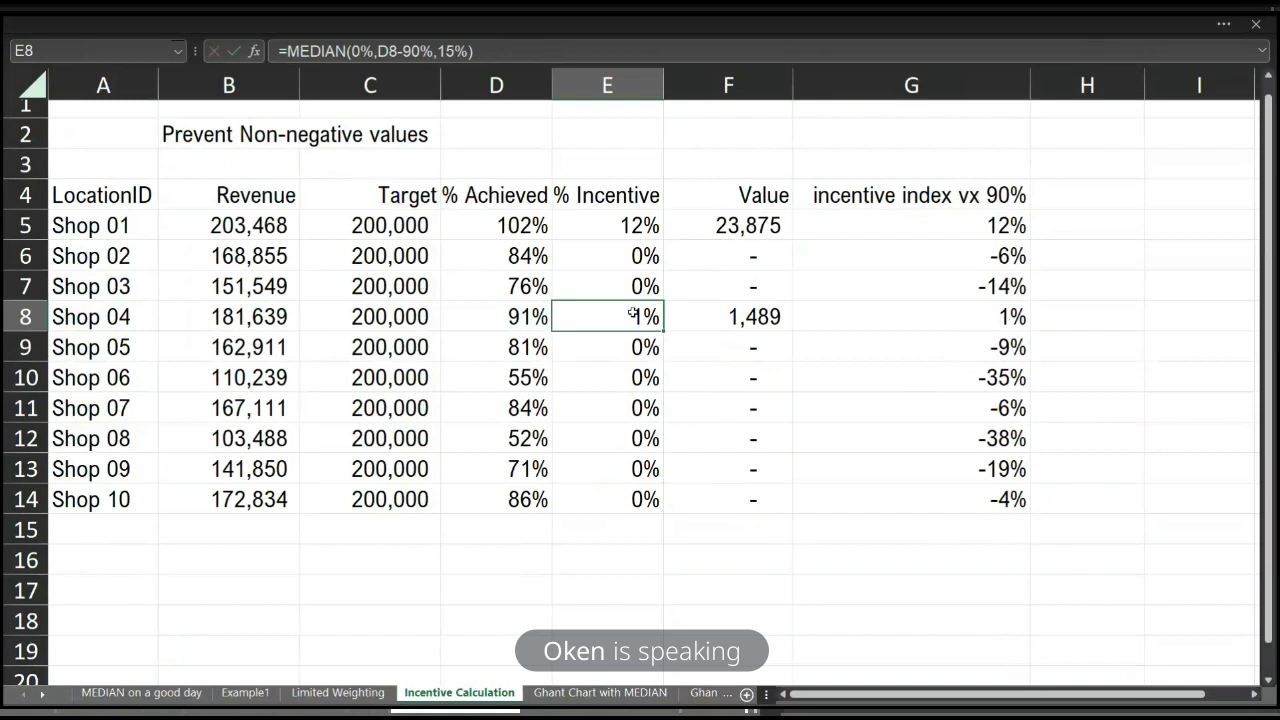
{"action": "left_click", "coordinate": [386, 50]}
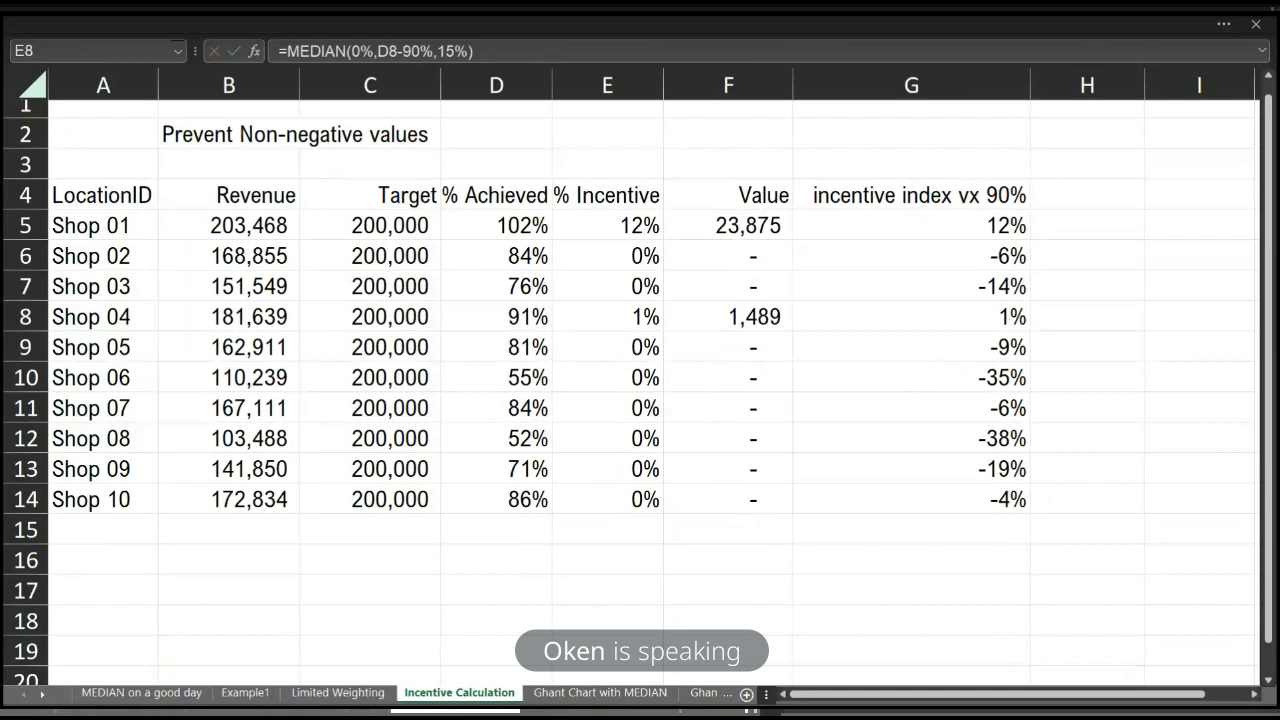
Step: Enter 150% as a sample % Achieved value in D15, below the shop list
{"action": "left_click", "coordinate": [510, 499]}
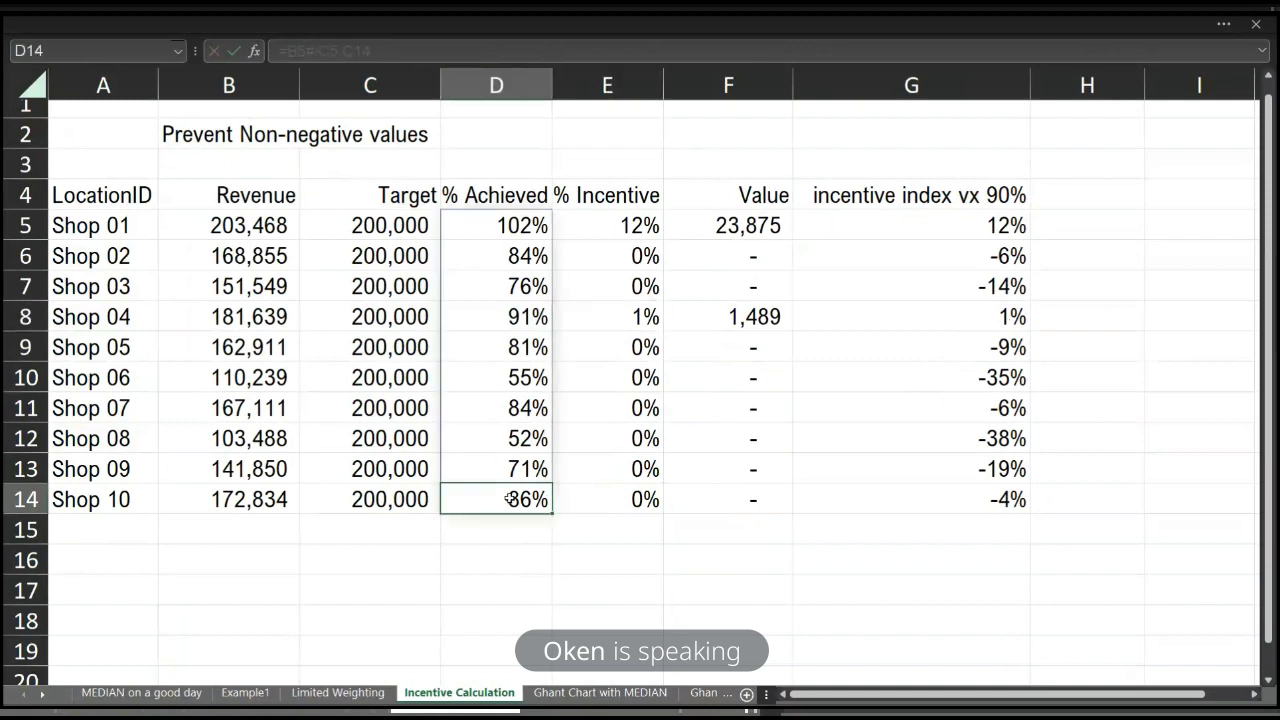
{"action": "left_click", "coordinate": [225, 232]}
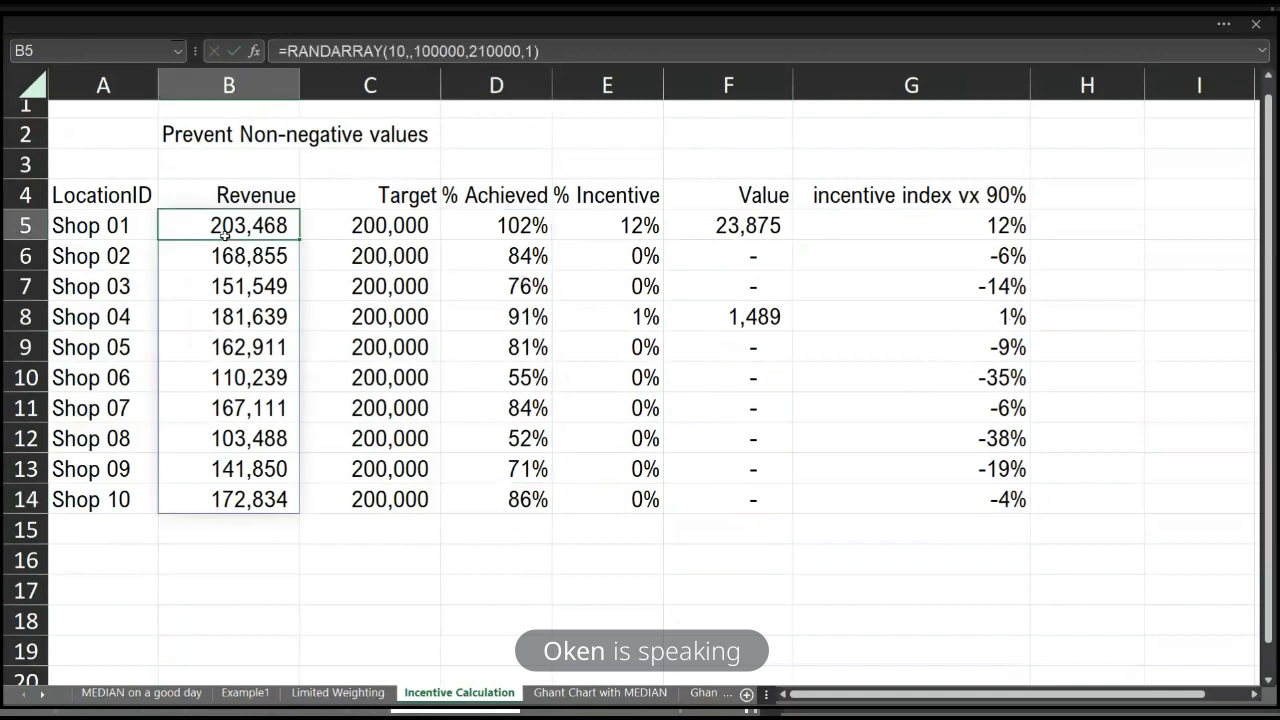
{"action": "left_click", "coordinate": [407, 530]}
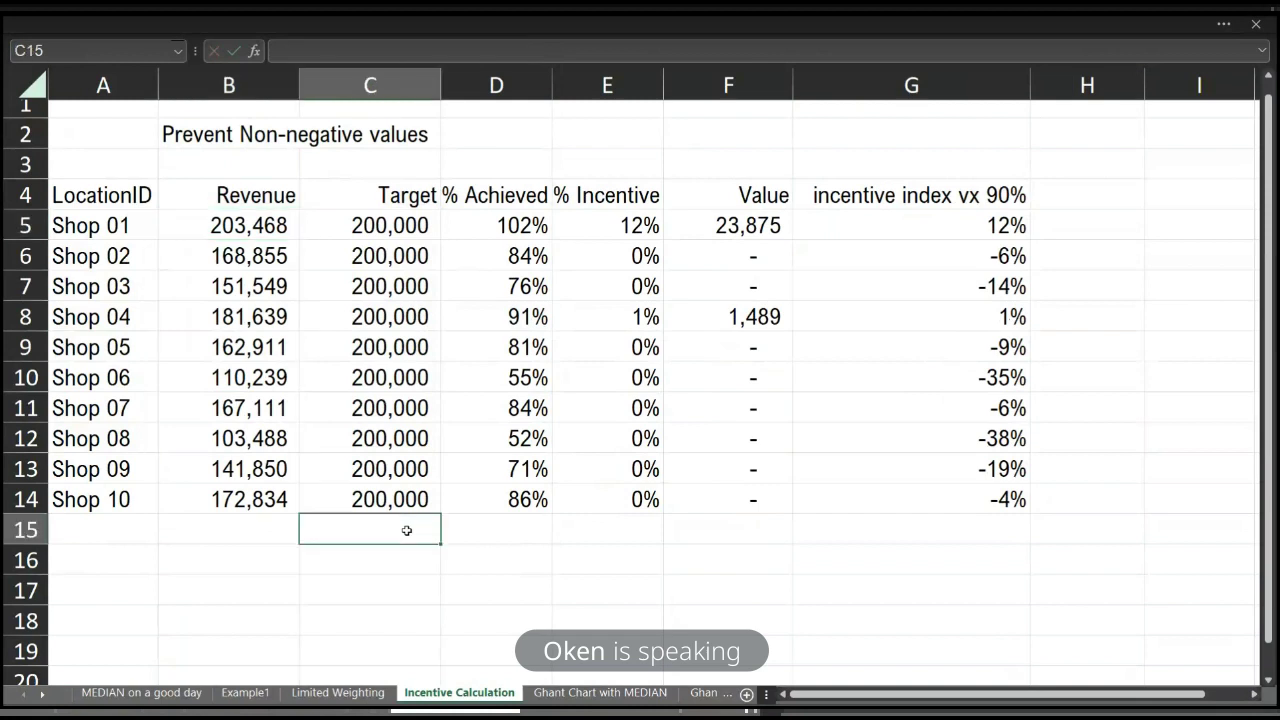
{"action": "left_click", "coordinate": [519, 528]}
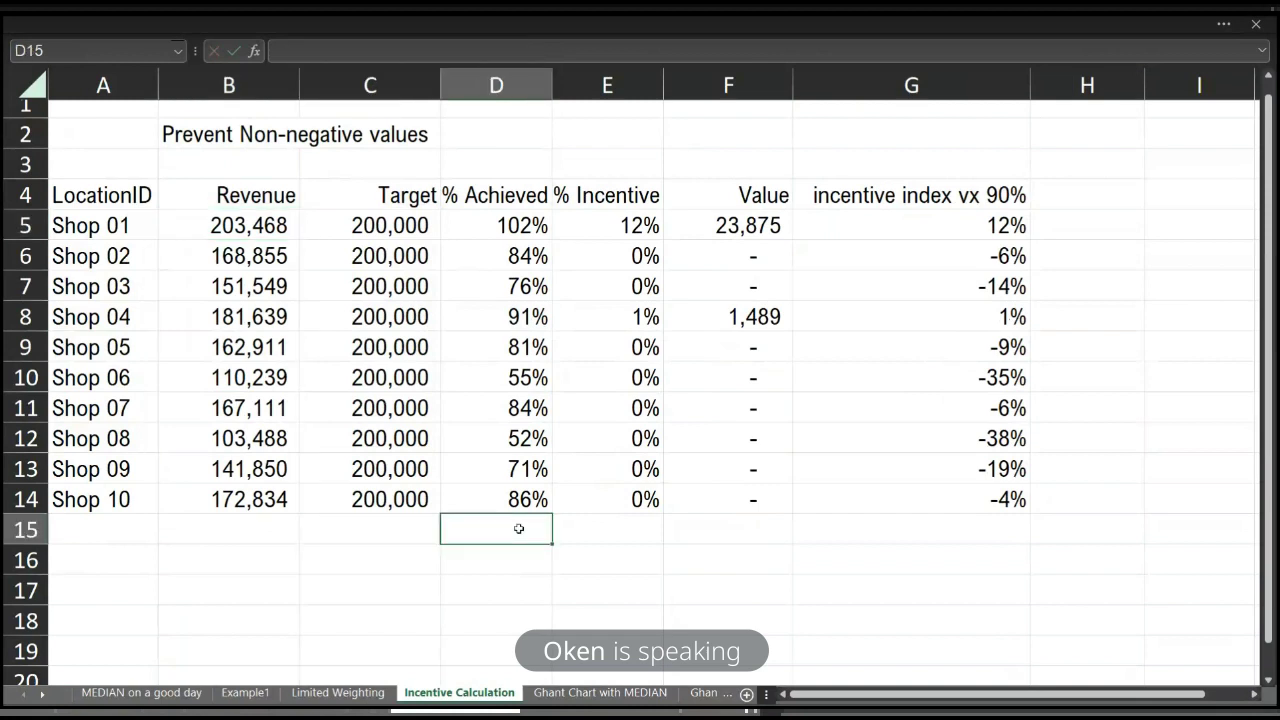
{"action": "type", "text": "150%"}
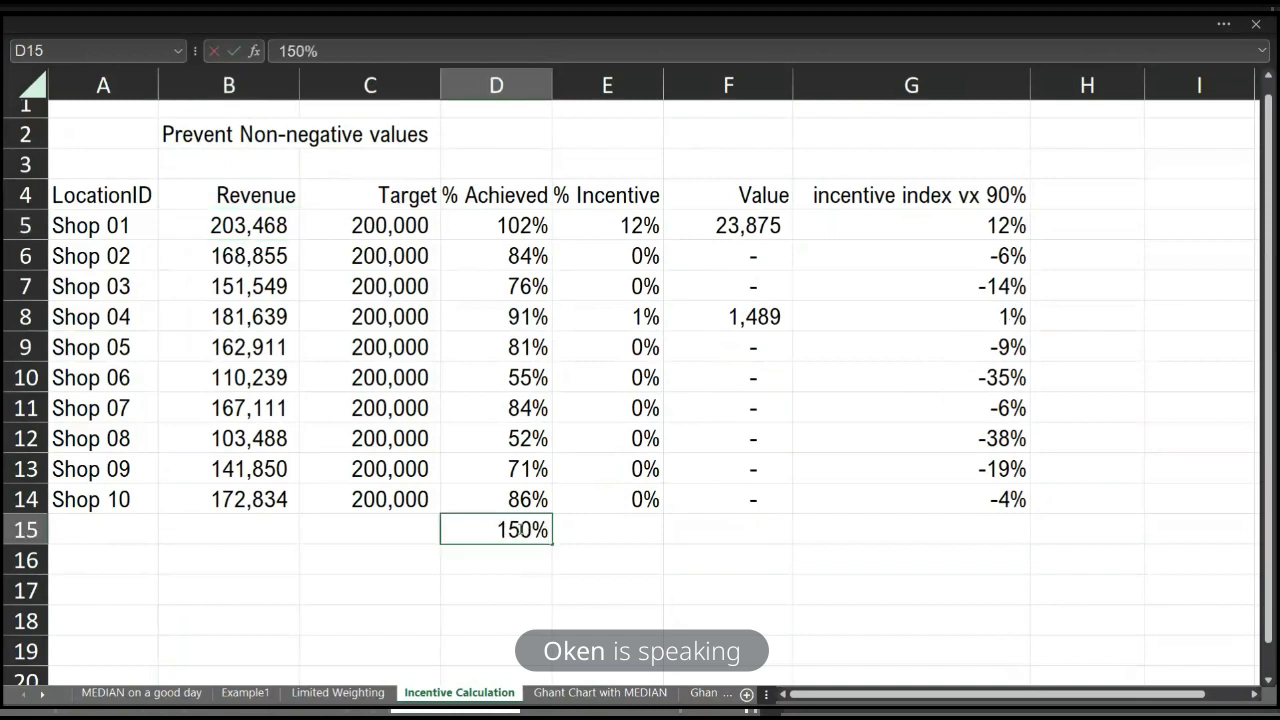
{"action": "key", "text": "Tab"}
Step: Enter the formula =D15-90% in G15 to calculate the sample row's incentive index
{"action": "key", "text": "Right"}
{"action": "key", "text": "Right"}
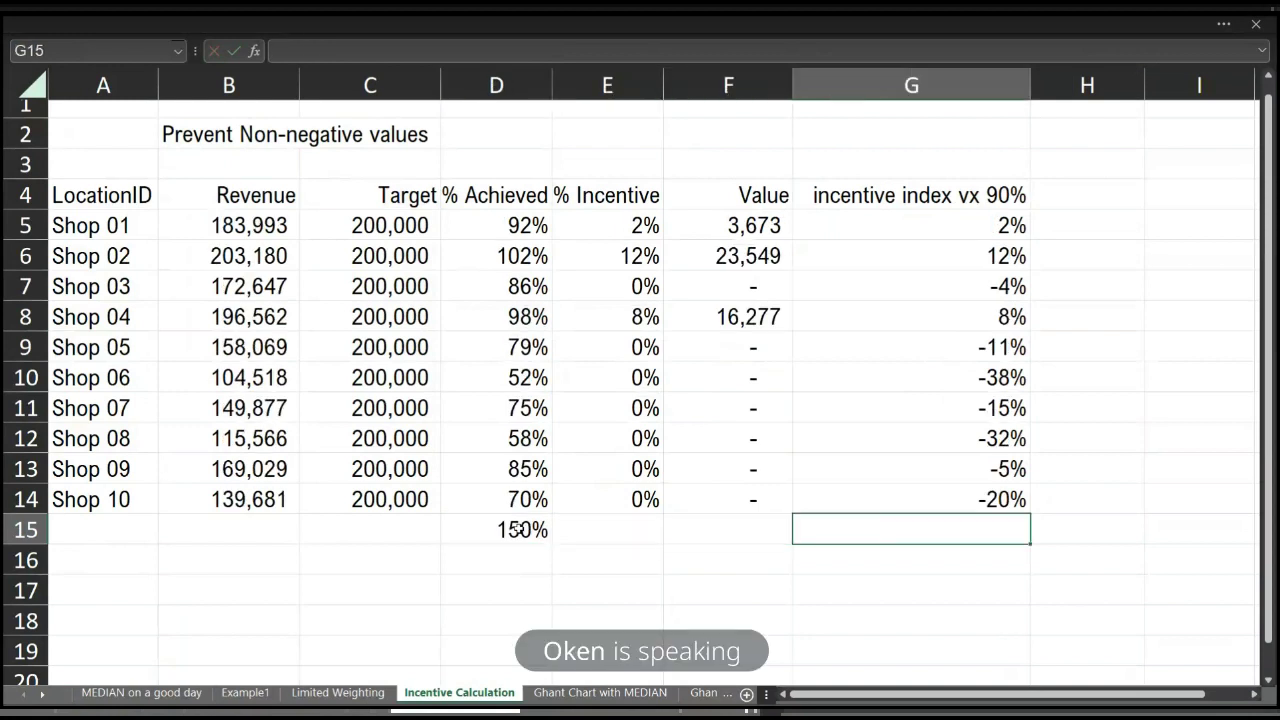
{"action": "type", "text": "="}
{"action": "key", "text": "Left"}
{"action": "key", "text": "Left"}
{"action": "key", "text": "Left"}
{"action": "type", "text": "-"}
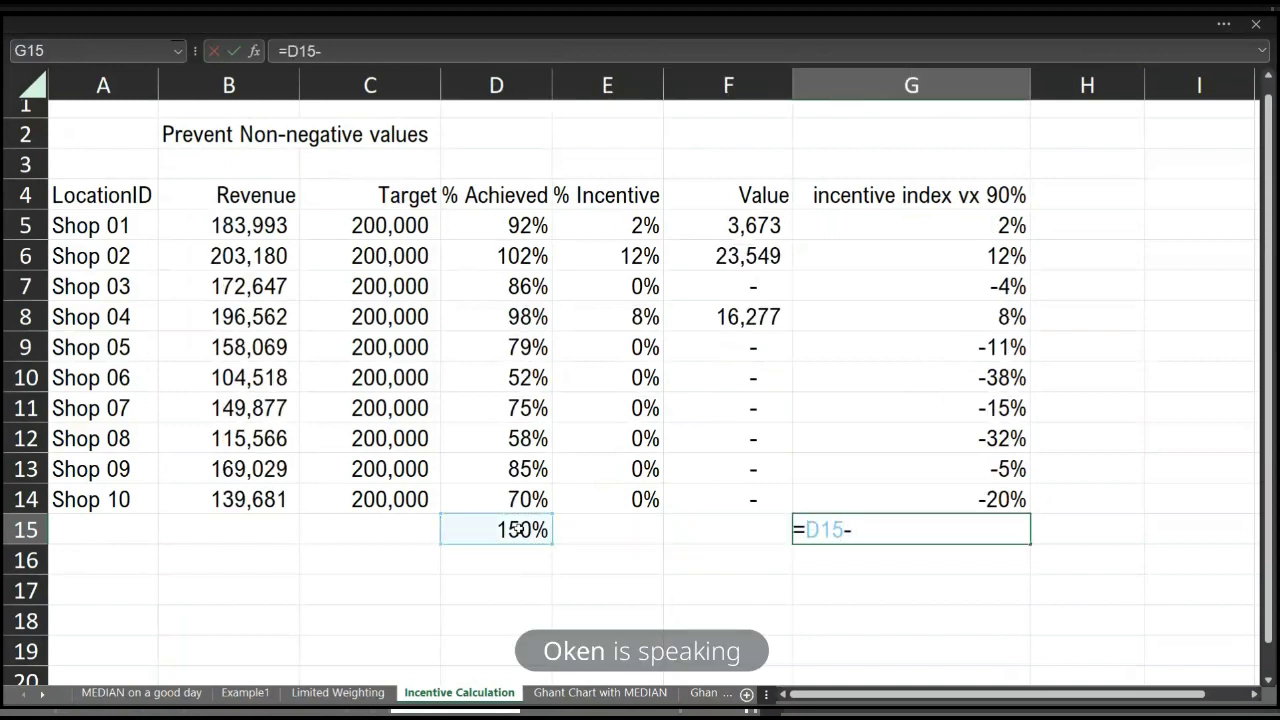
{"action": "type", "text": "90%"}
{"action": "key", "text": "Return"}
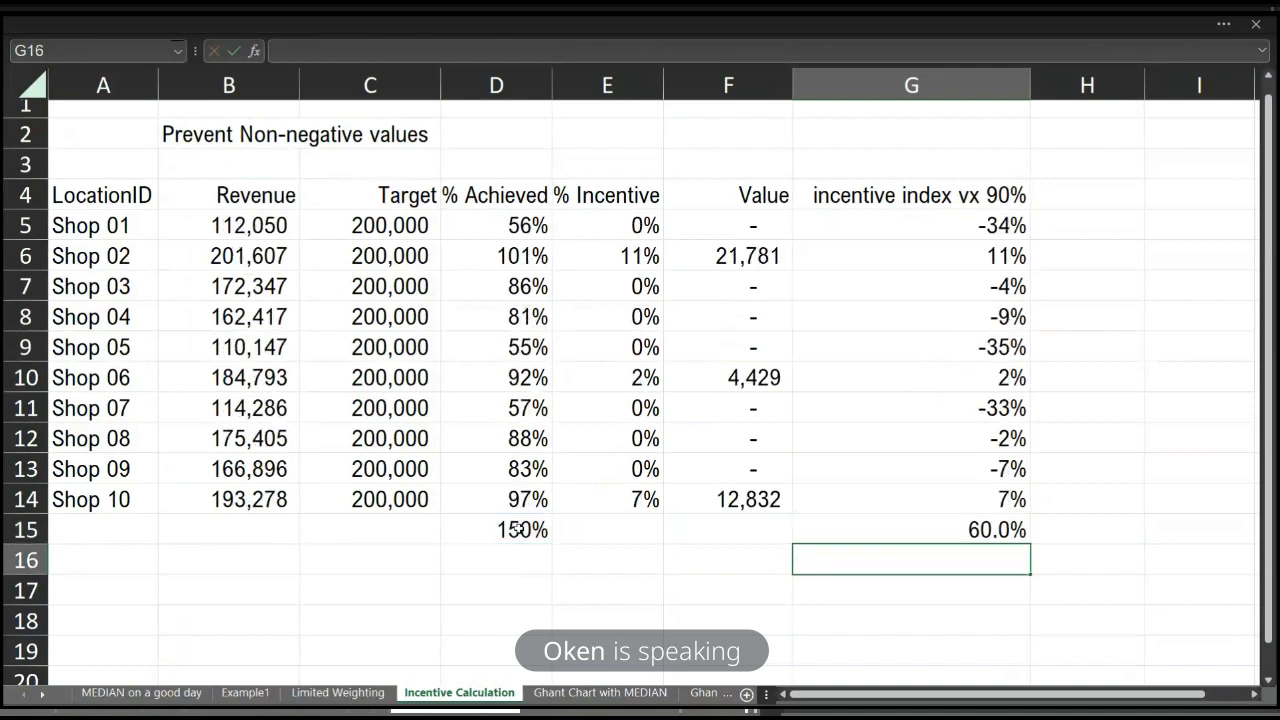
{"action": "key", "text": "Up"}
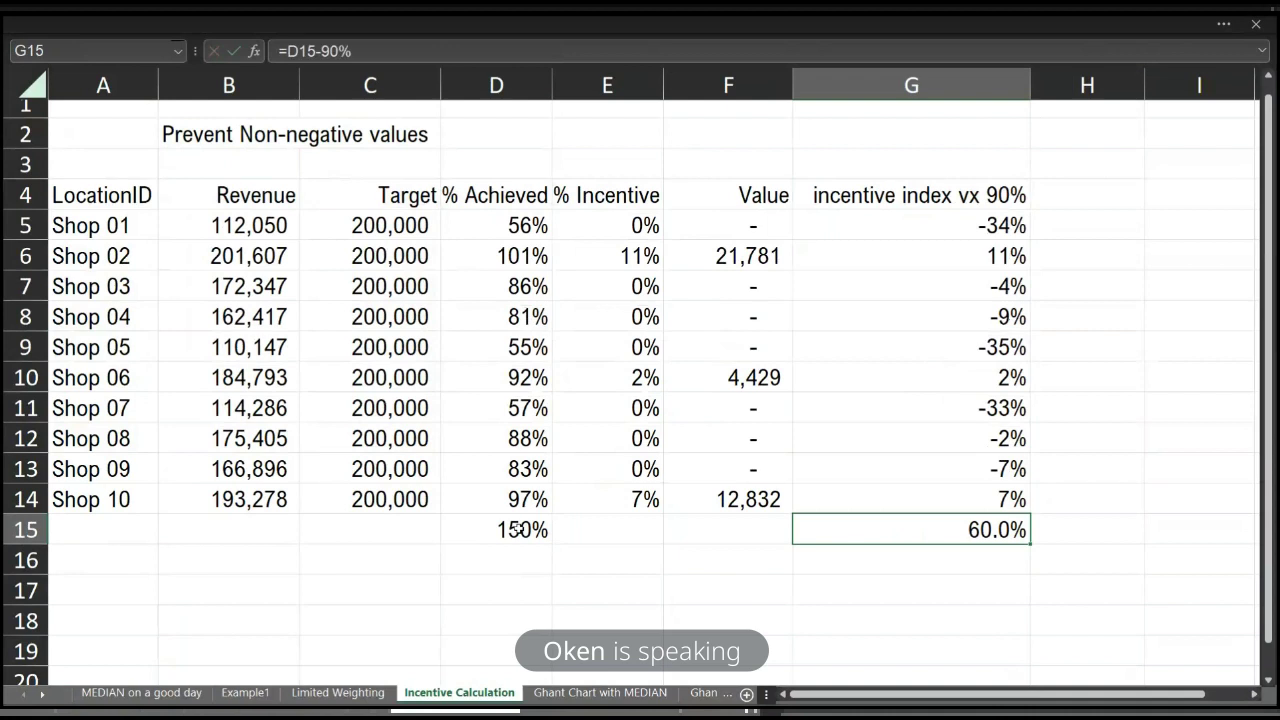
Step: Review the sample entries across row 15 and go to the empty % Incentive cell E15
{"action": "key", "text": "Left"}
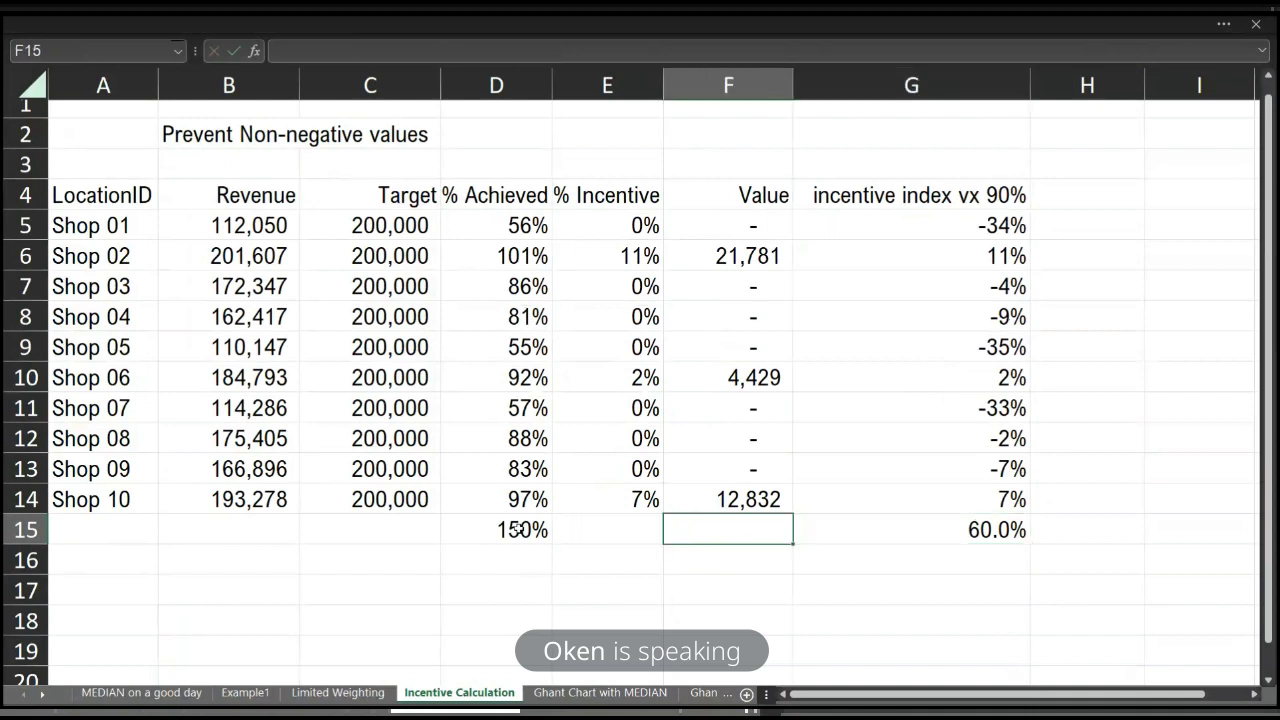
{"action": "key", "text": "Right"}
{"action": "key", "text": "Left"}
{"action": "key", "text": "Left"}
{"action": "key", "text": "Left"}
{"action": "key", "text": "Left"}
{"action": "key", "text": "Left"}
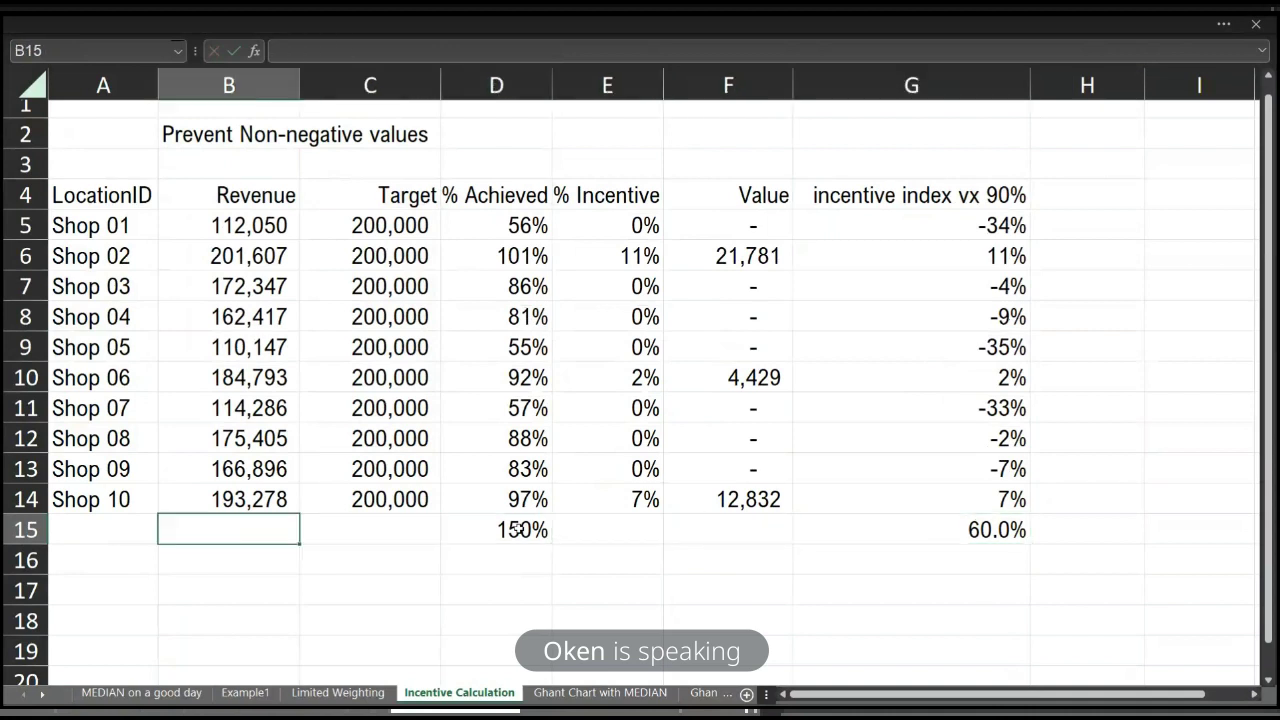
{"action": "key", "text": "Right"}
{"action": "key", "text": "Right"}
{"action": "key", "text": "Right"}
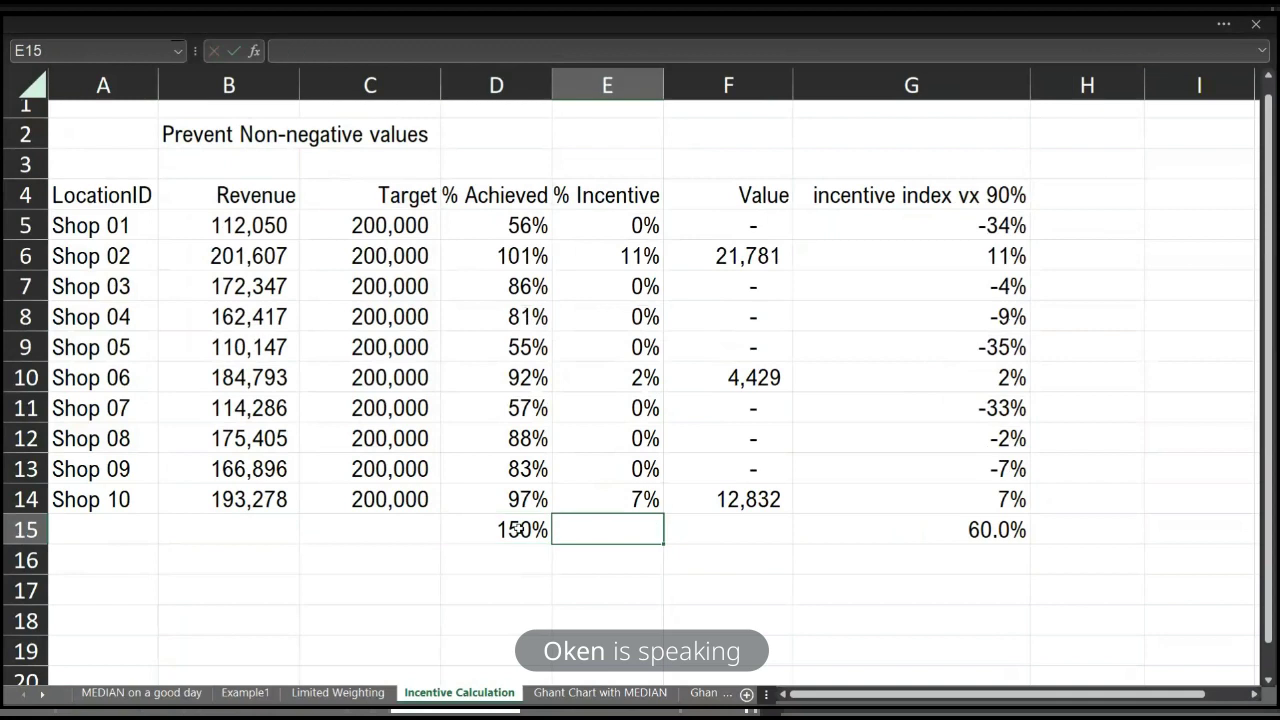
Step: Enter the formula =MEDIAN(0,D15-90%,15%) in E15 and format the result as a percentage
{"action": "type", "text": "=me"}
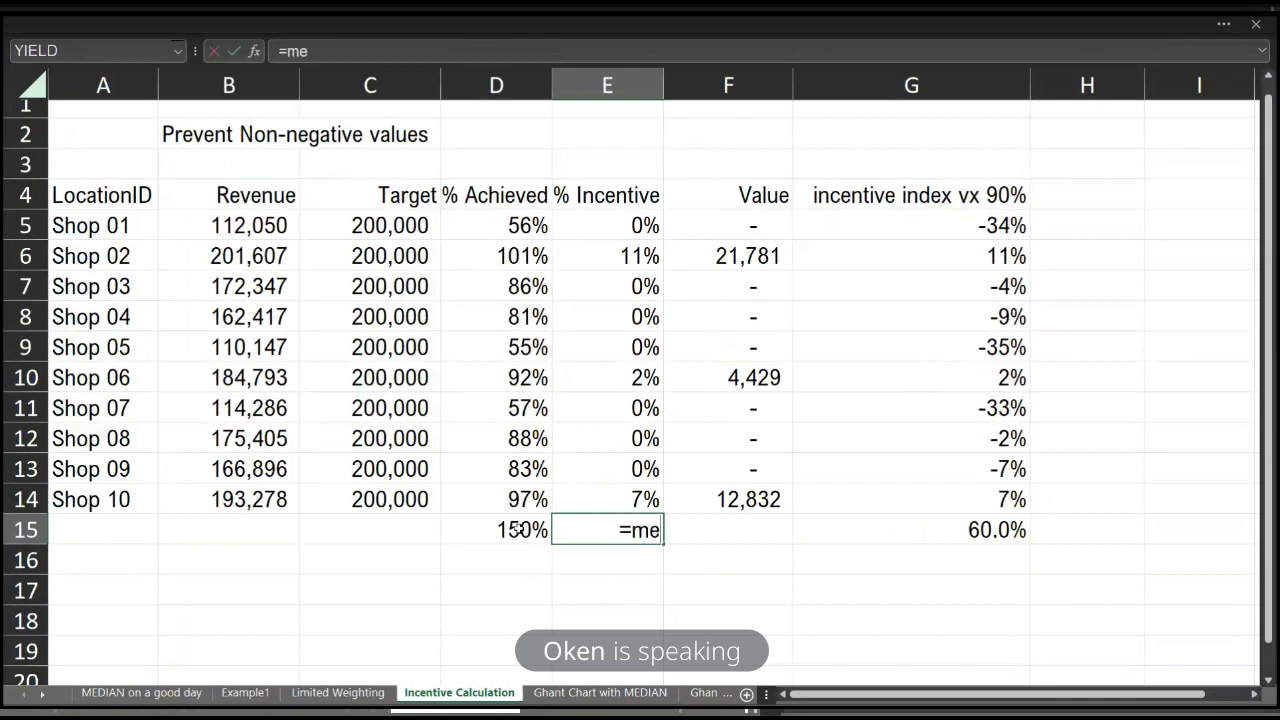
{"action": "key", "text": "Tab"}
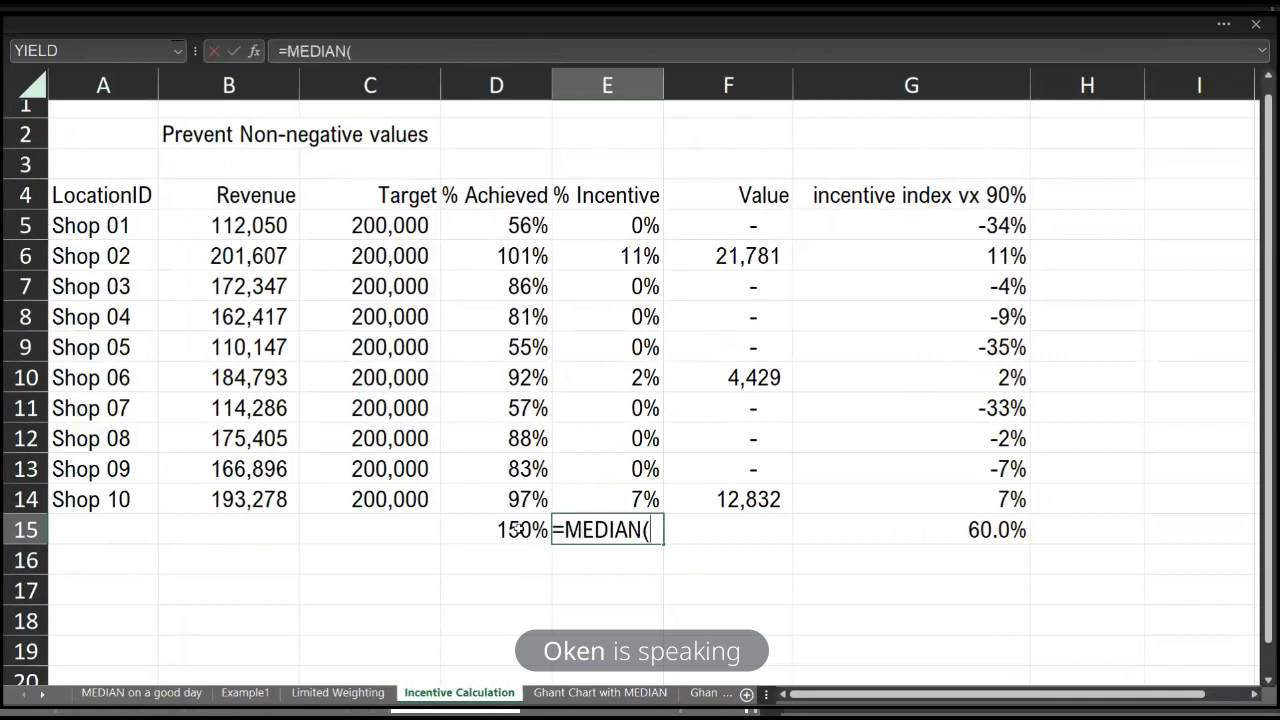
{"action": "type", "text": "0,"}
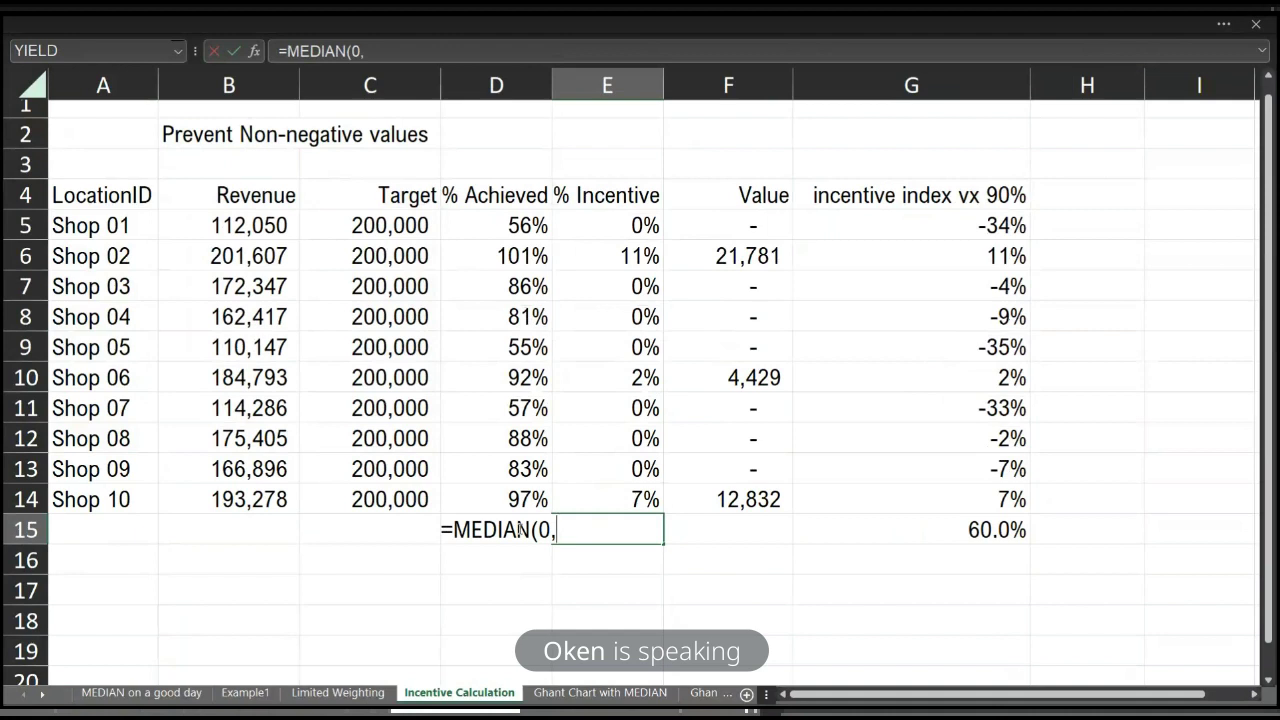
{"action": "left_click", "coordinate": [519, 530]}
{"action": "type", "text": "-"}
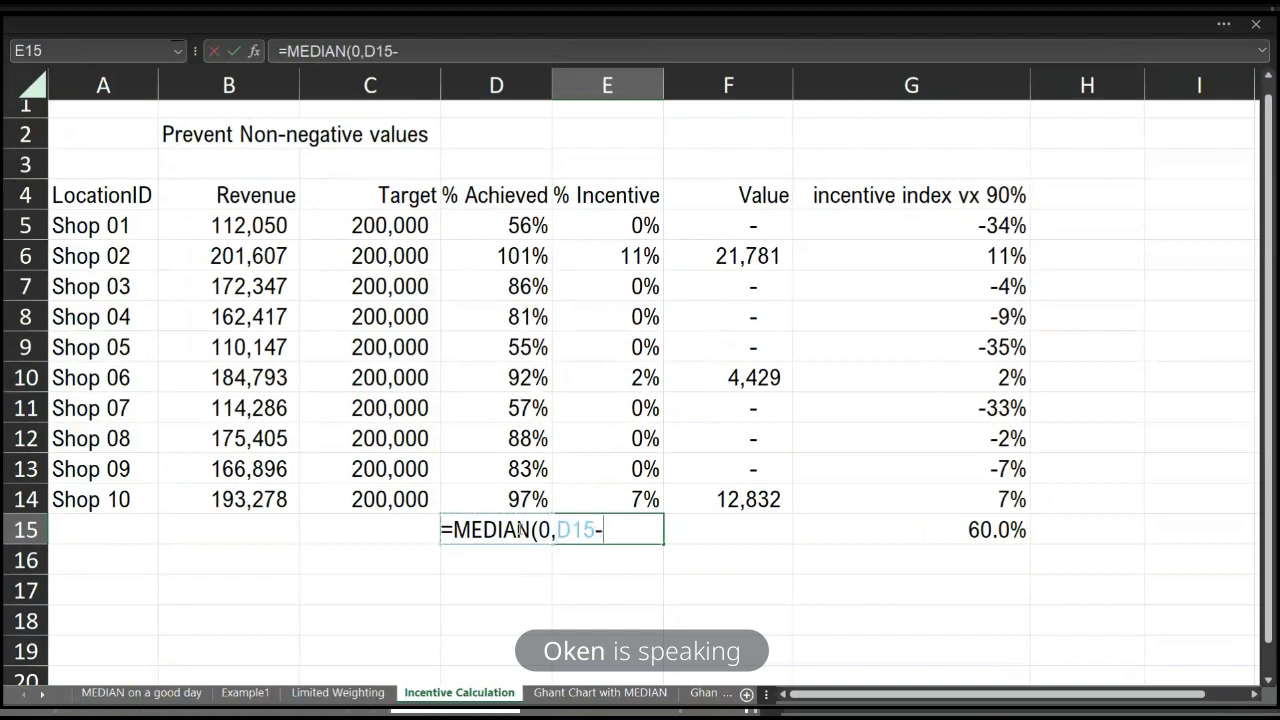
{"action": "type", "text": "90%"}
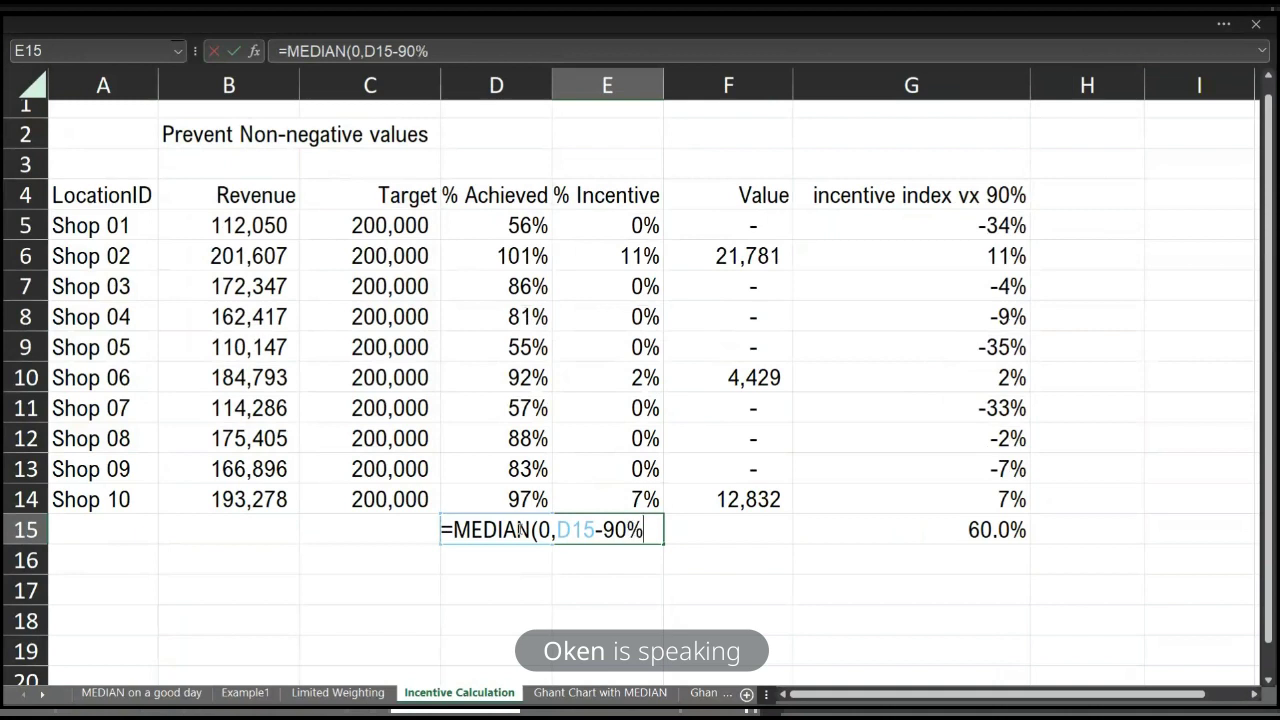
{"action": "type", "text": ",1"}
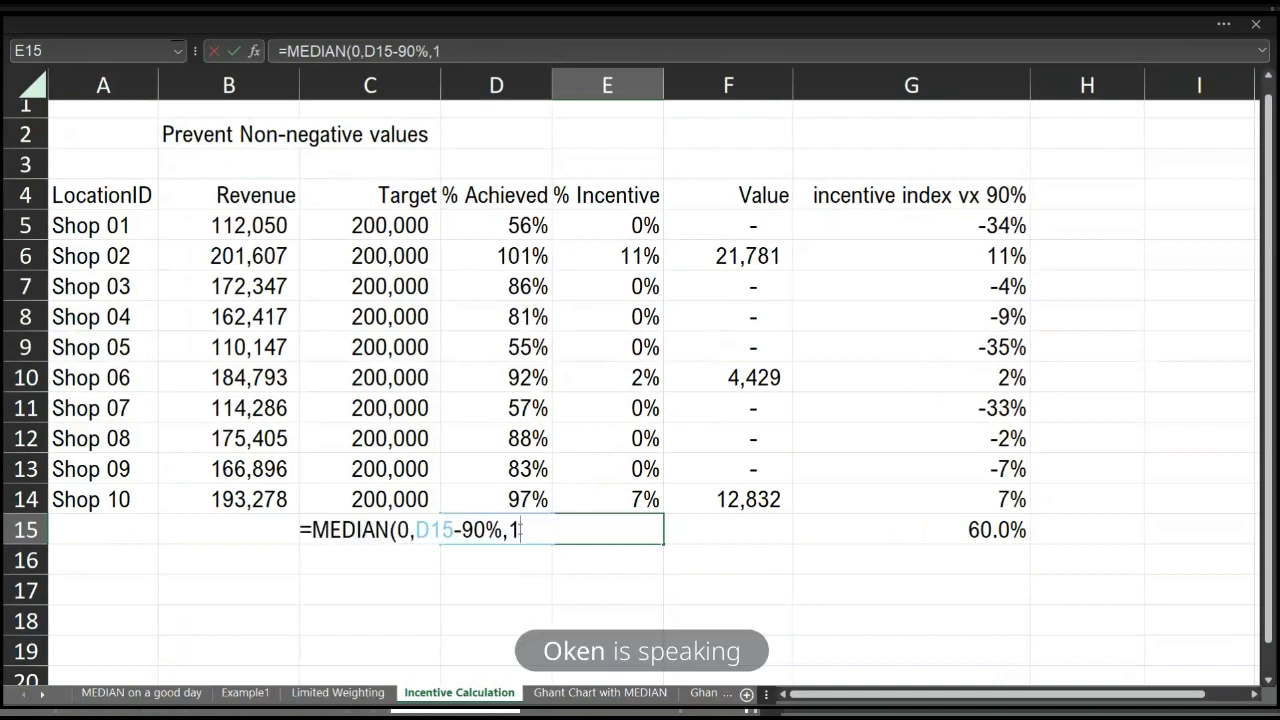
{"action": "type", "text": "5%)"}
{"action": "key", "text": "Return"}
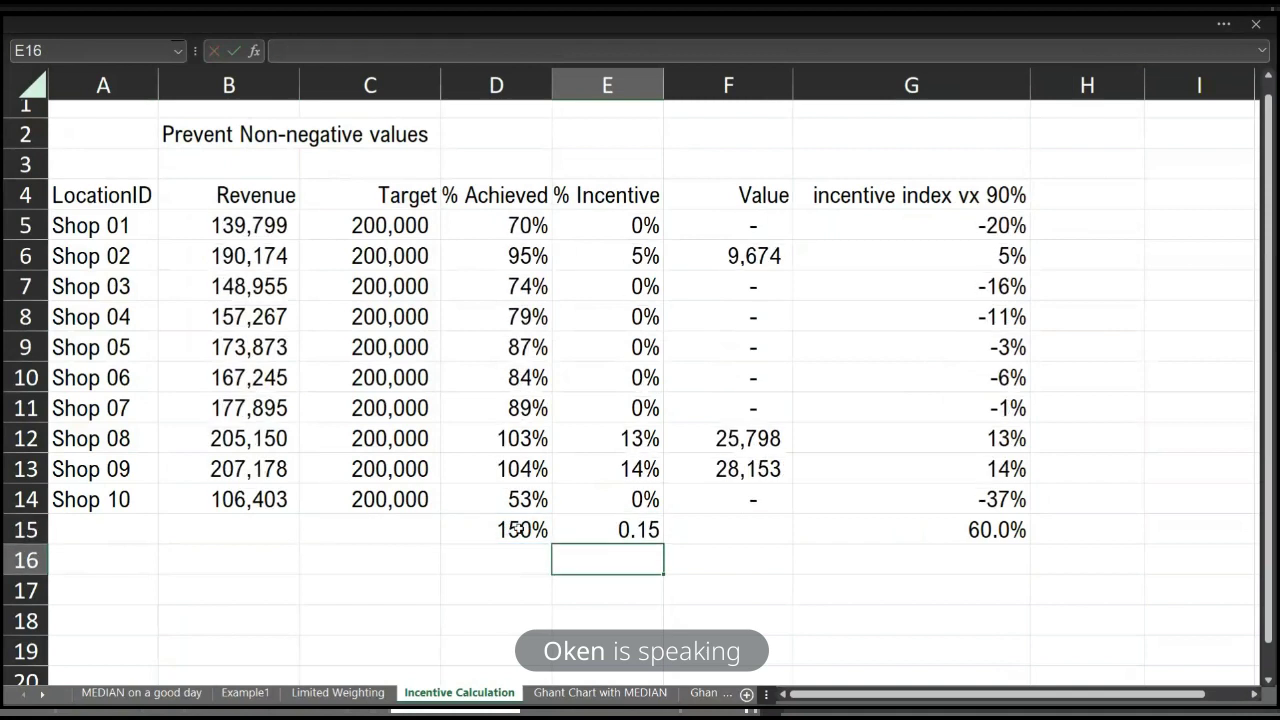
{"action": "key", "text": "Up"}
{"action": "key", "text": "ctrl+shift+5"}
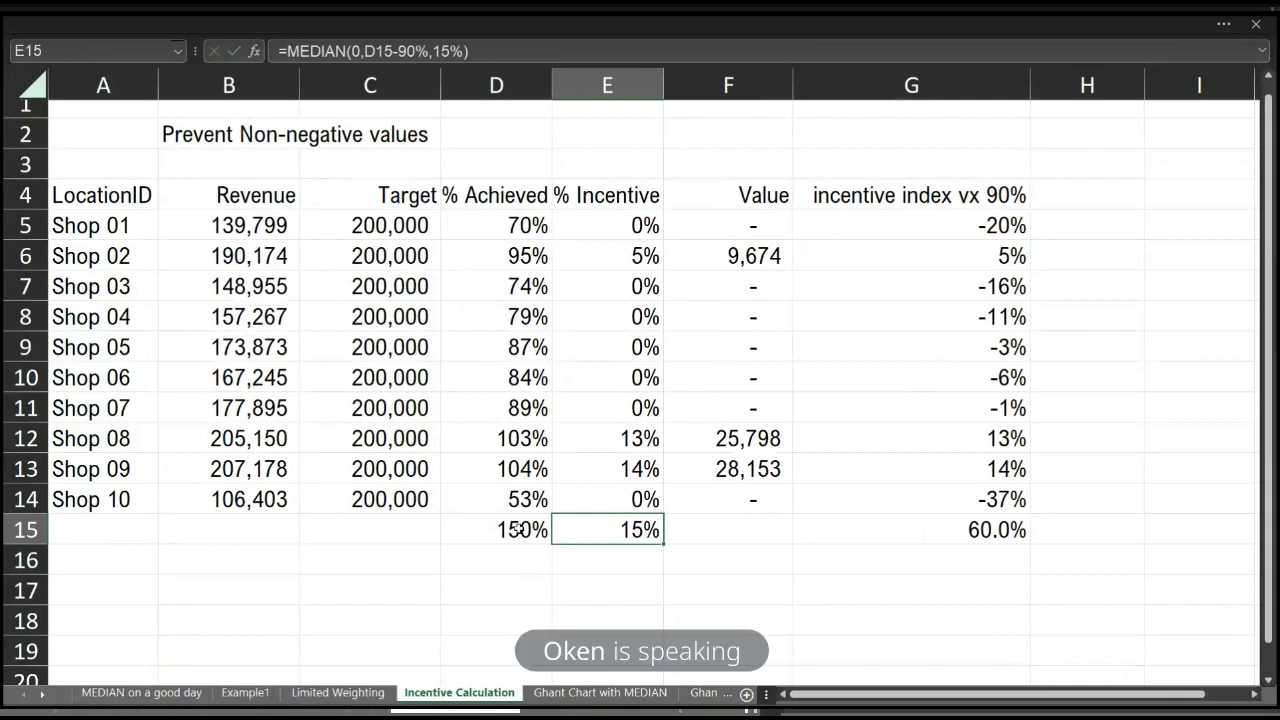
Step: Test the incentive cap by setting the sample % Achieved in D15 to 105%, and replace that value with 100%
{"action": "left_click", "coordinate": [518, 530]}
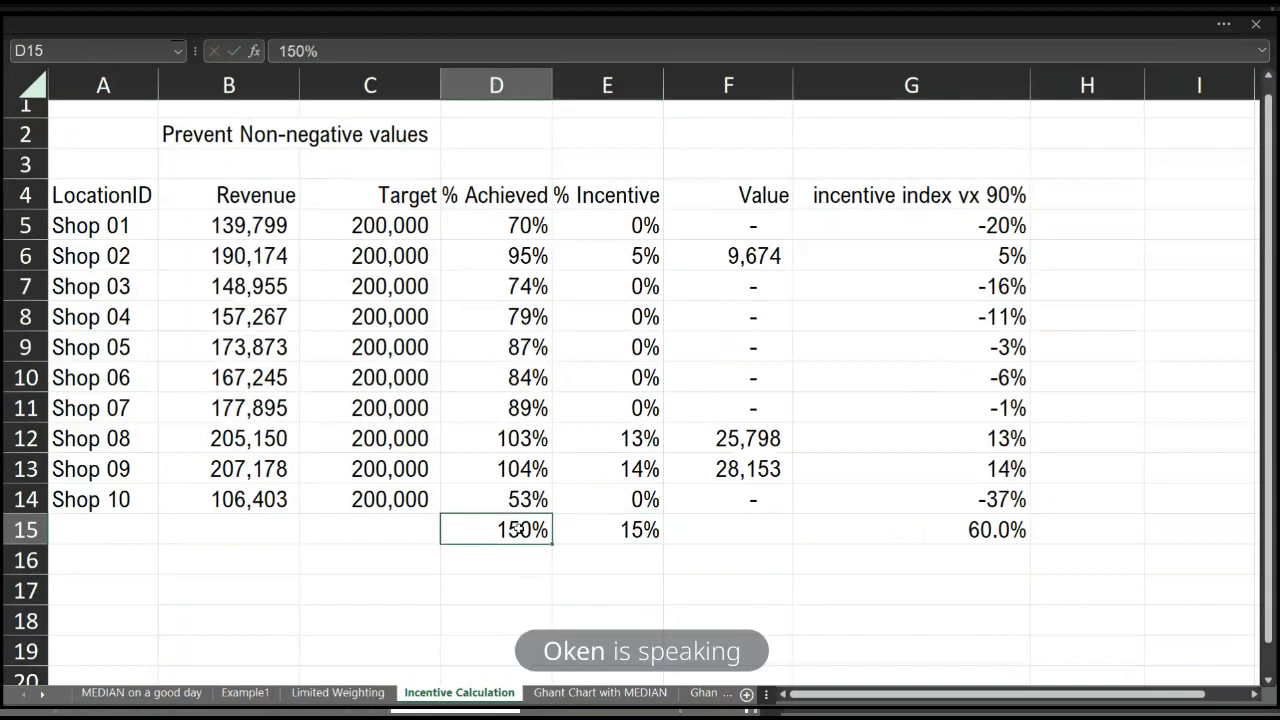
{"action": "type", "text": "105"}
{"action": "key", "text": "Return"}
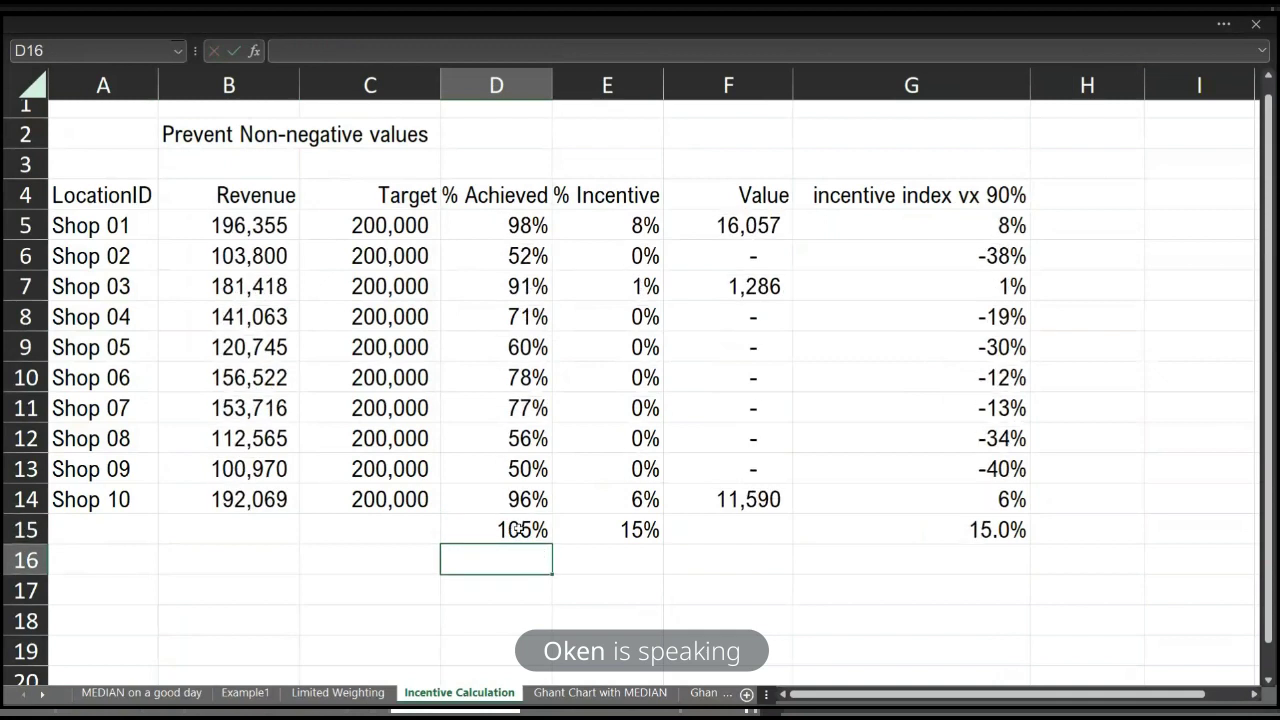
{"action": "left_click", "coordinate": [518, 530]}
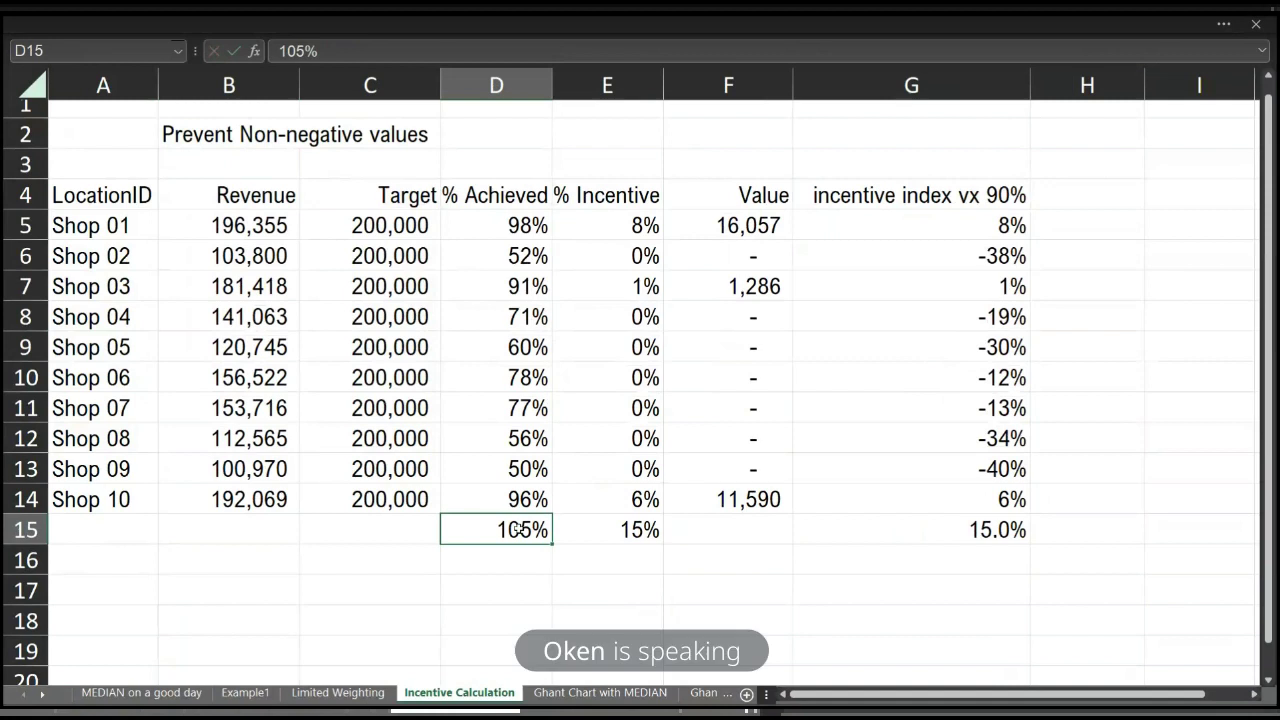
{"action": "type", "text": "100"}
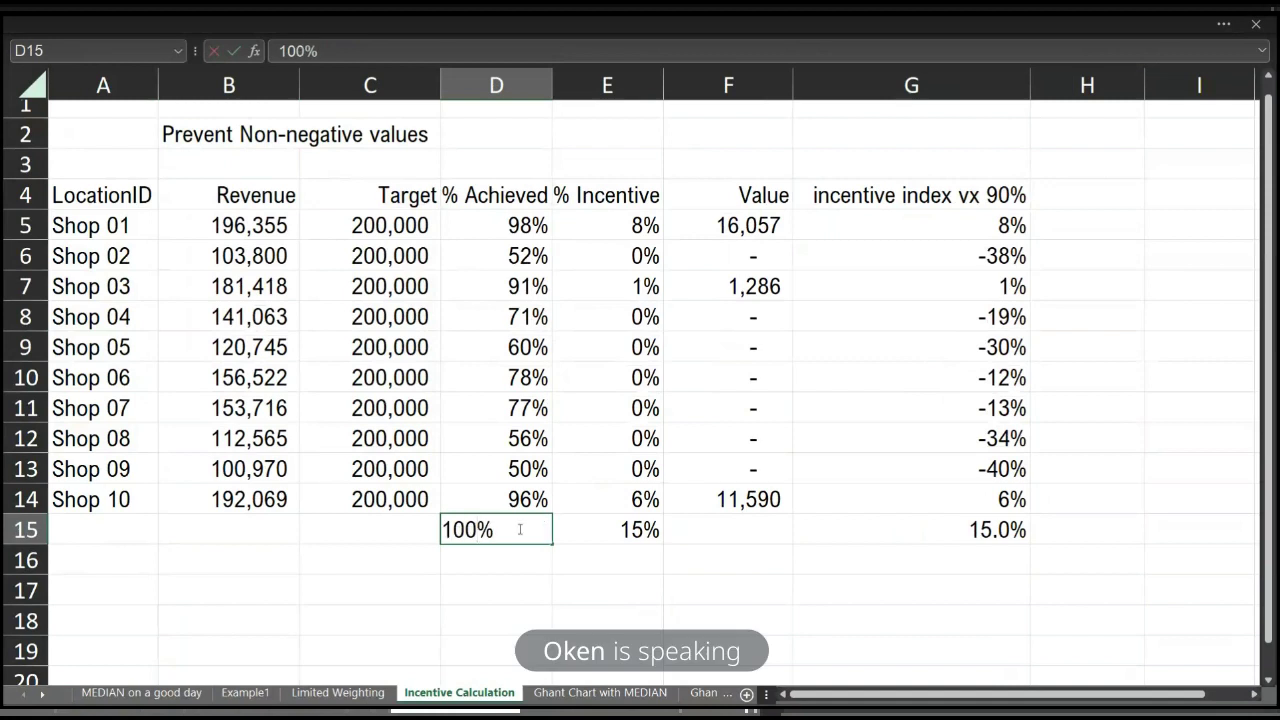
{"action": "key", "text": "Return"}
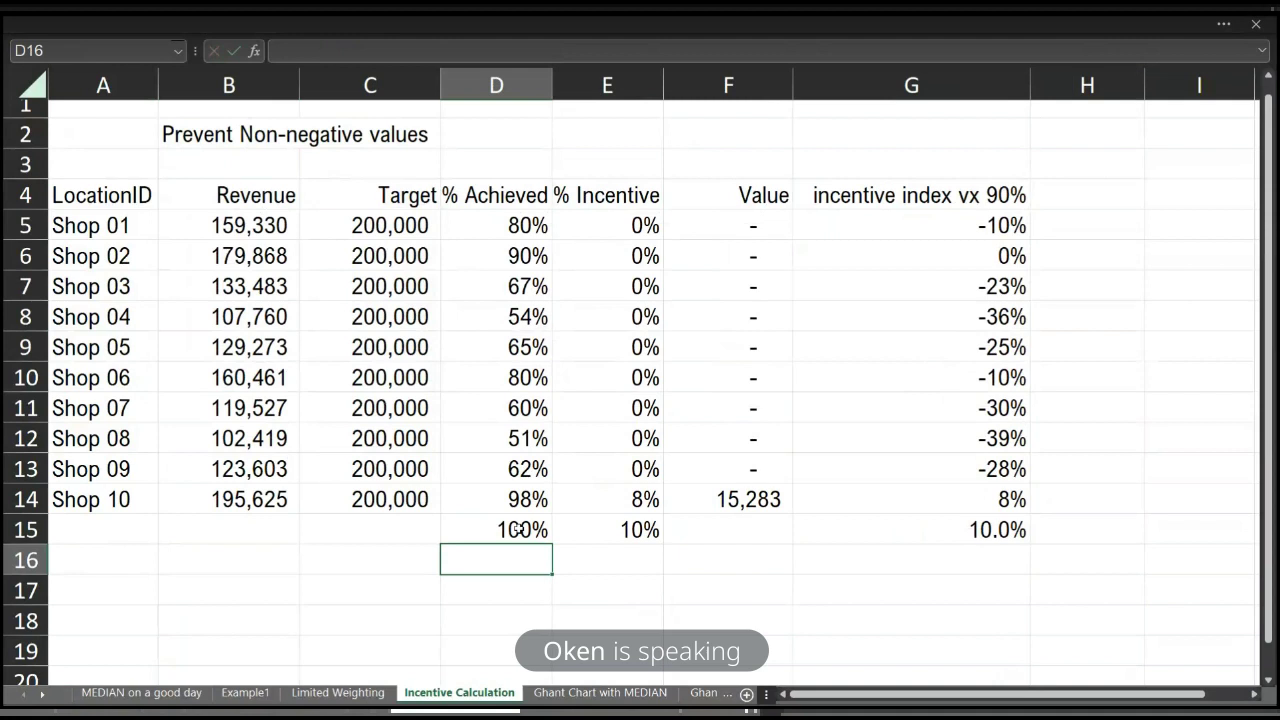
{"action": "left_click", "coordinate": [520, 530]}
{"action": "key", "text": "Return"}
Step: Examine the arguments of the MEDIAN formula in D5 on the Limited Weighting sheet without changing it
{"action": "left_click", "coordinate": [345, 692]}
{"action": "left_click", "coordinate": [514, 262]}
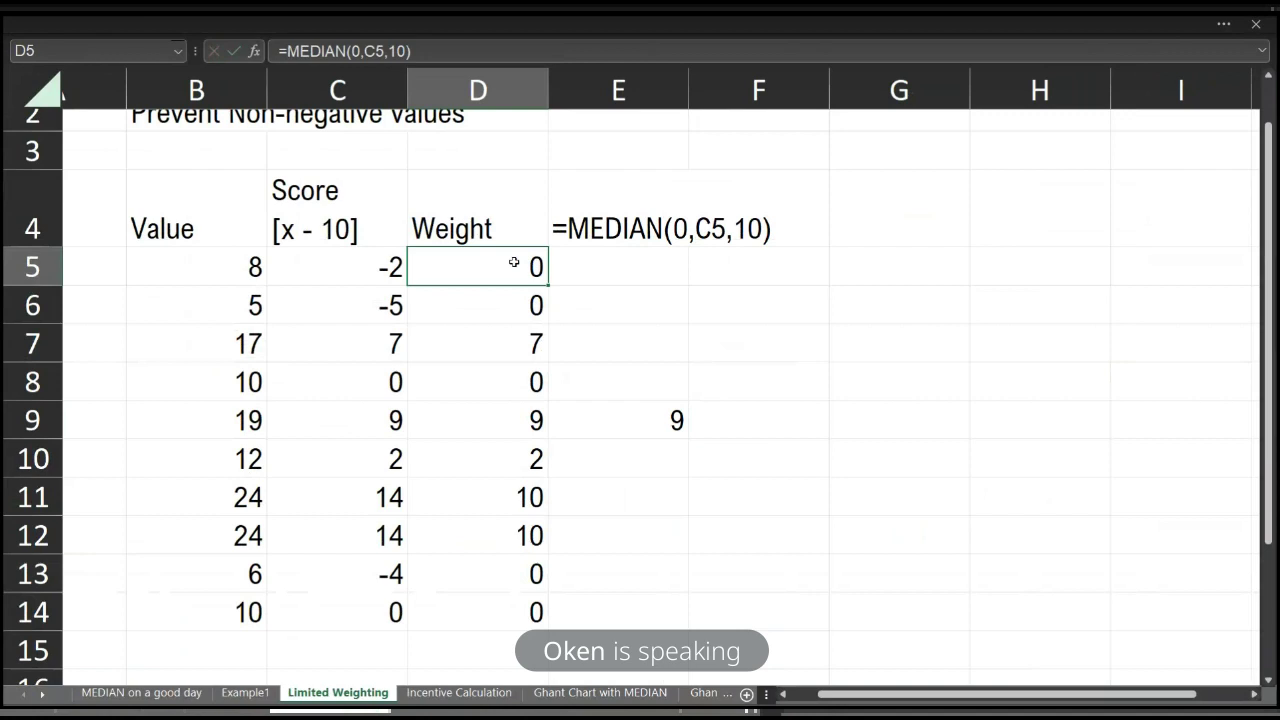
{"action": "double_click", "coordinate": [514, 262]}
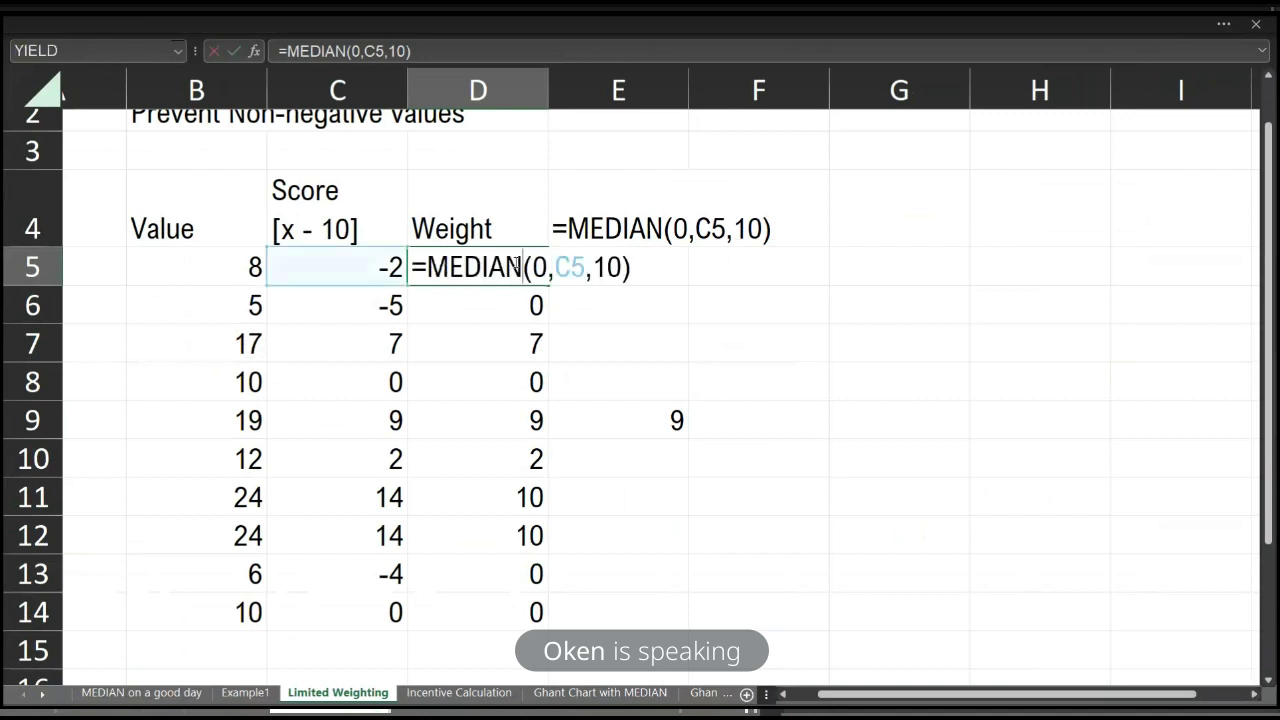
{"action": "left_click_drag", "start_coordinate": [533, 262], "coordinate": [623, 272]}
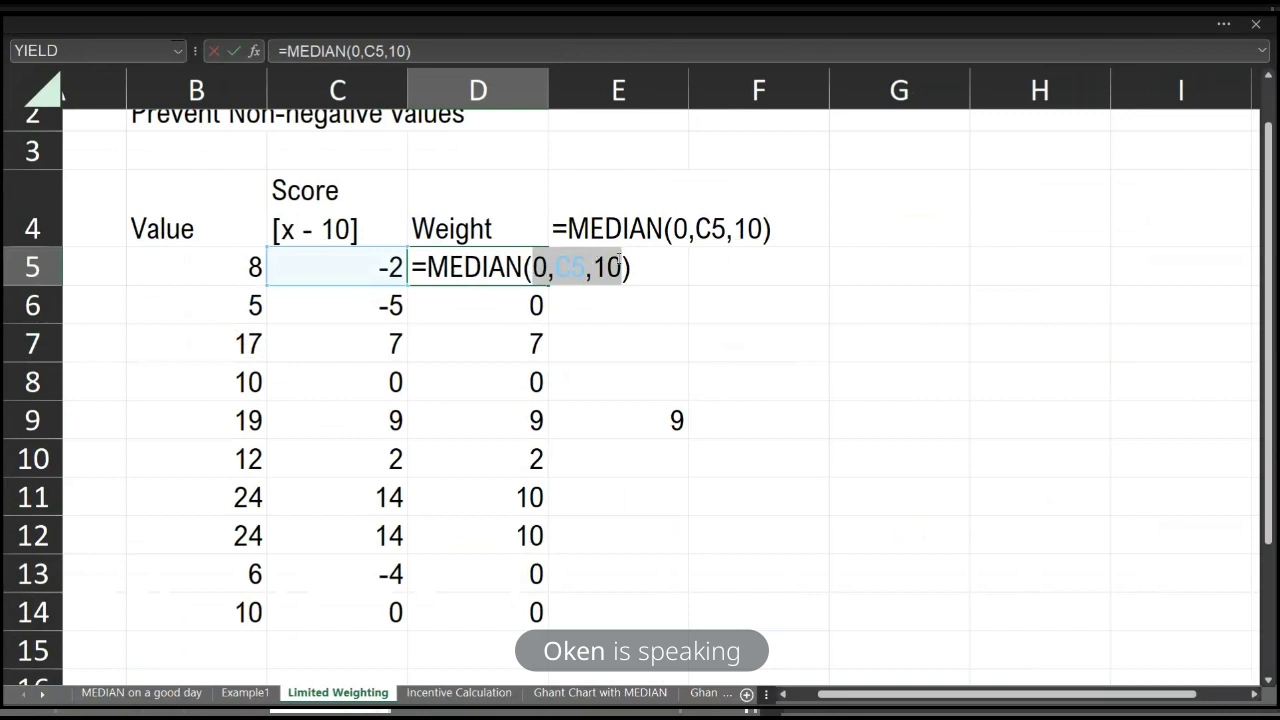
{"action": "key", "text": "Escape"}
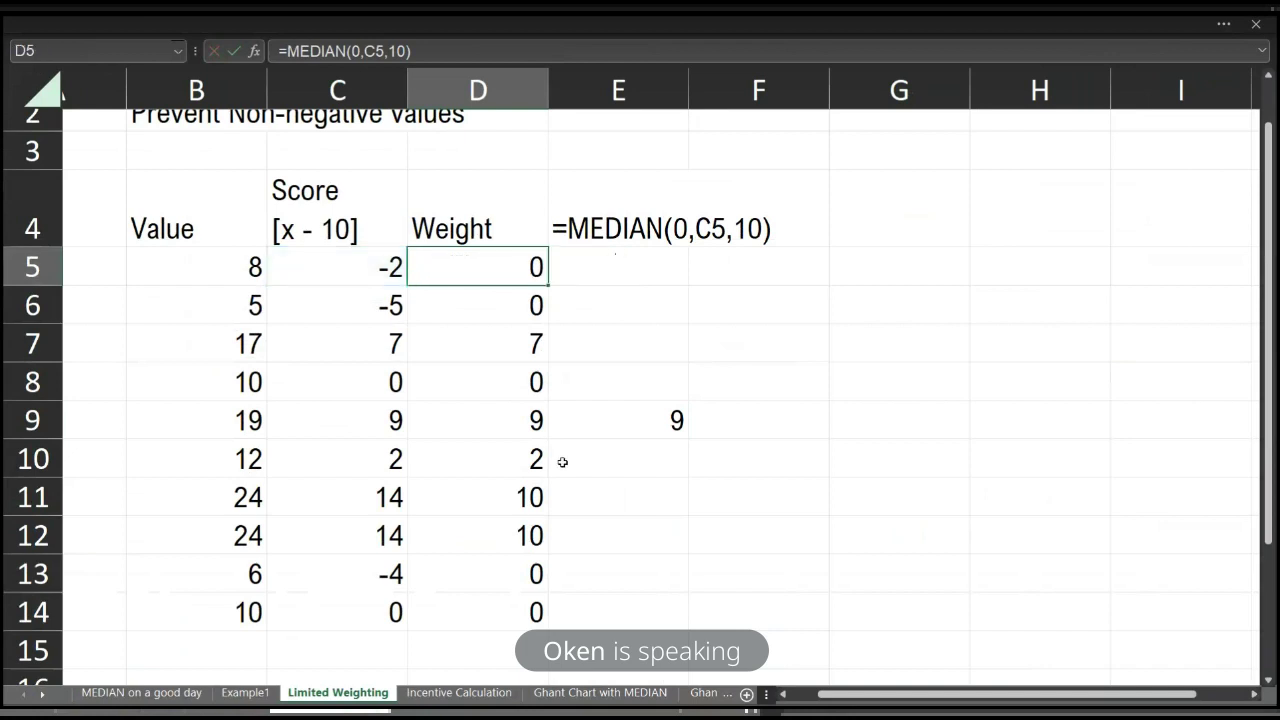
Step: Open the Ghant Chart with MEDIAN sheet and inspect the formula behind grid cell N10 and the leave timeline
{"action": "left_click", "coordinate": [600, 693]}
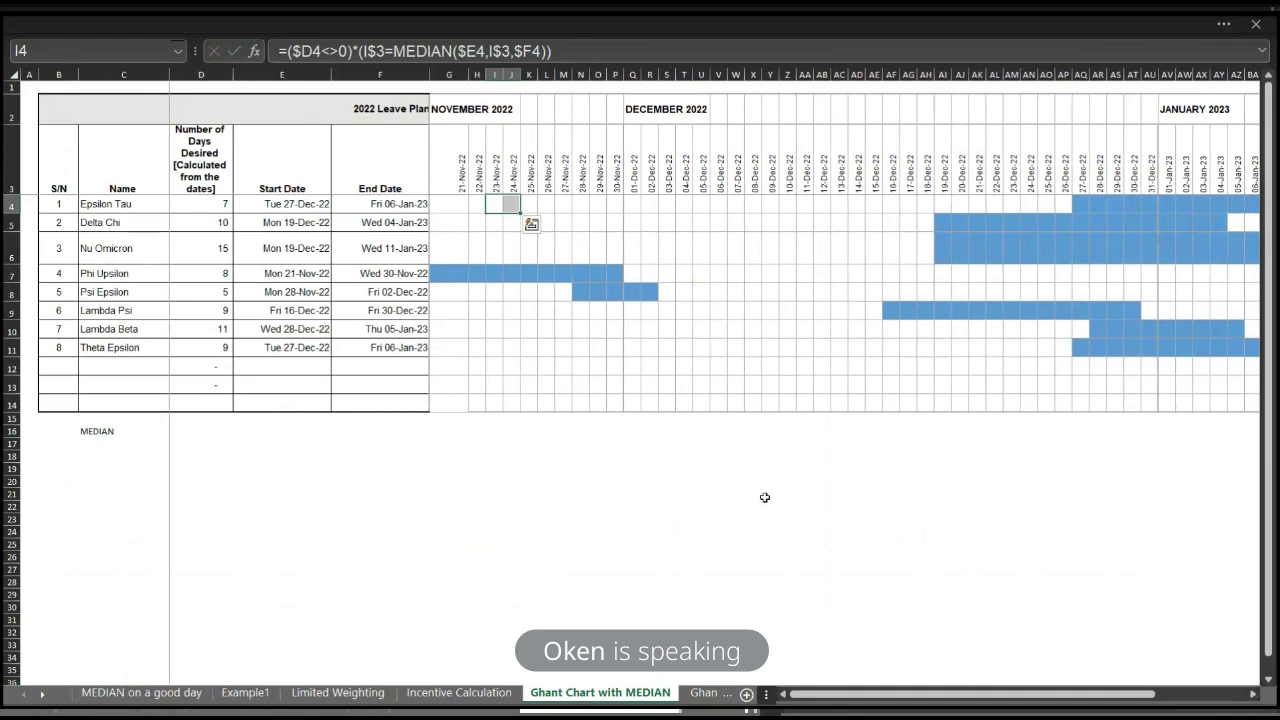
{"action": "left_click", "coordinate": [575, 327]}
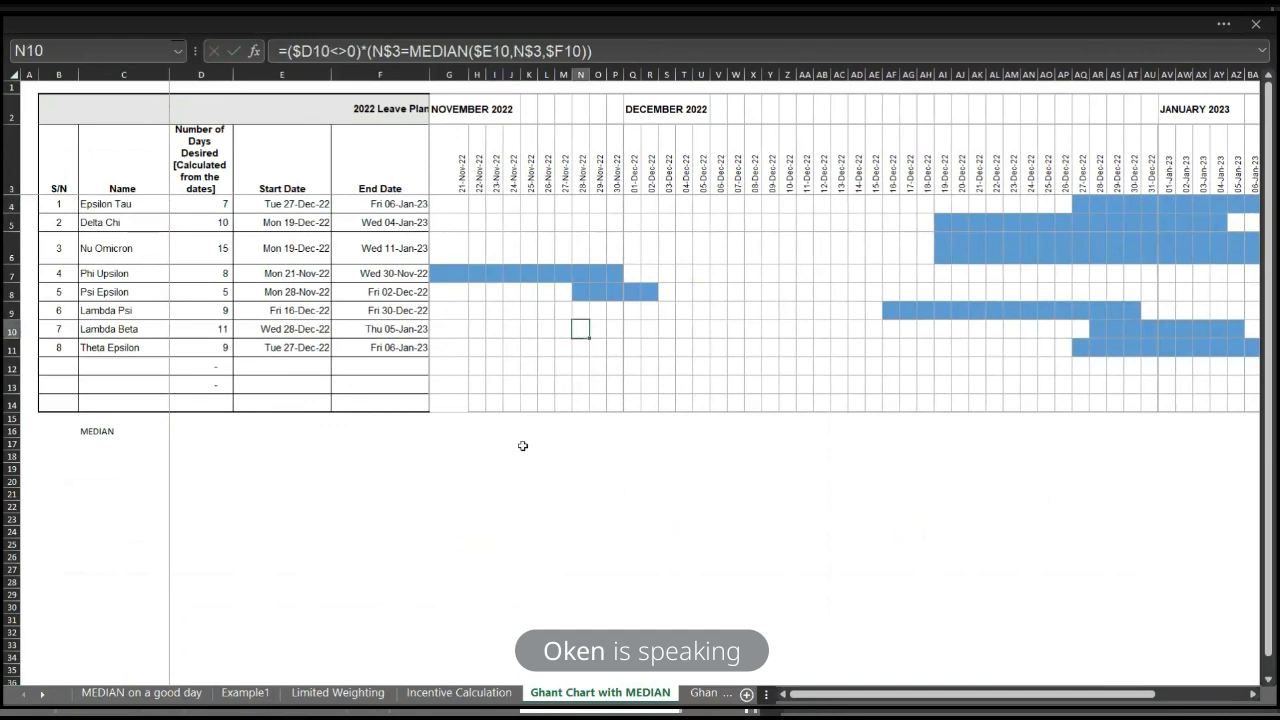
{"action": "scroll", "coordinate": [522, 445], "scroll_direction": "left", "scroll_amount": 3}
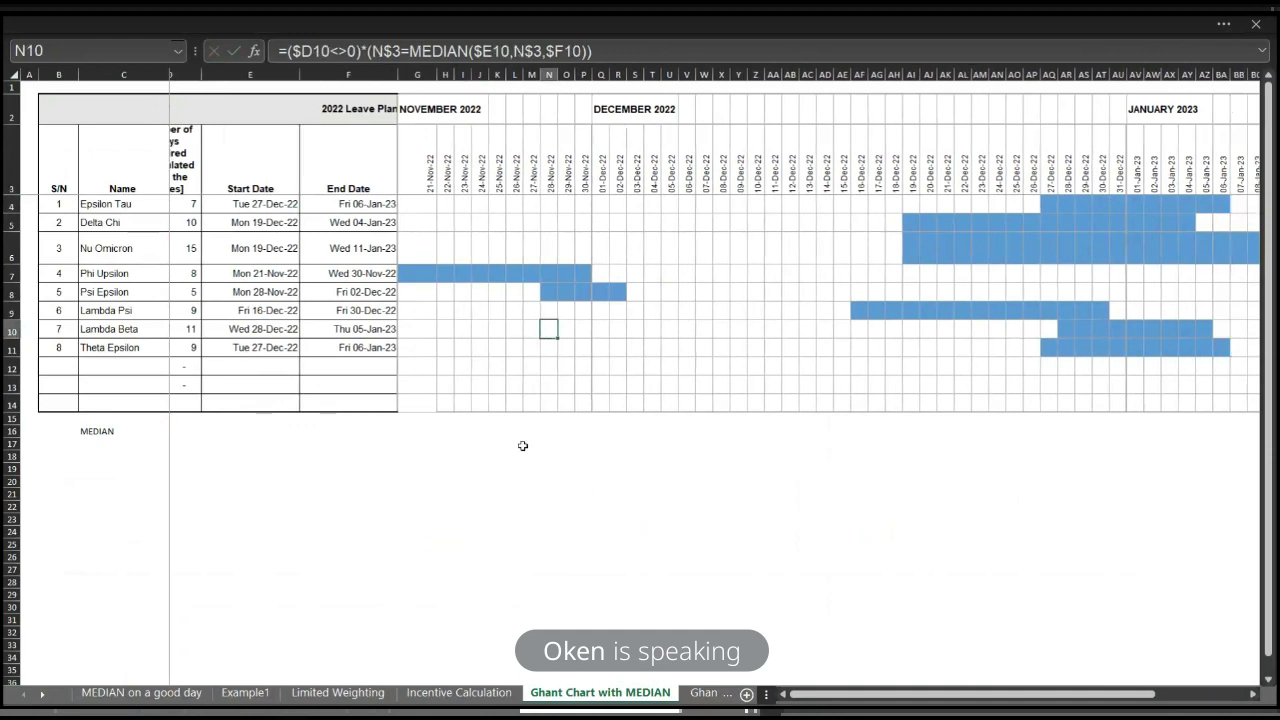
{"action": "scroll", "coordinate": [522, 445], "scroll_direction": "right", "scroll_amount": 1}
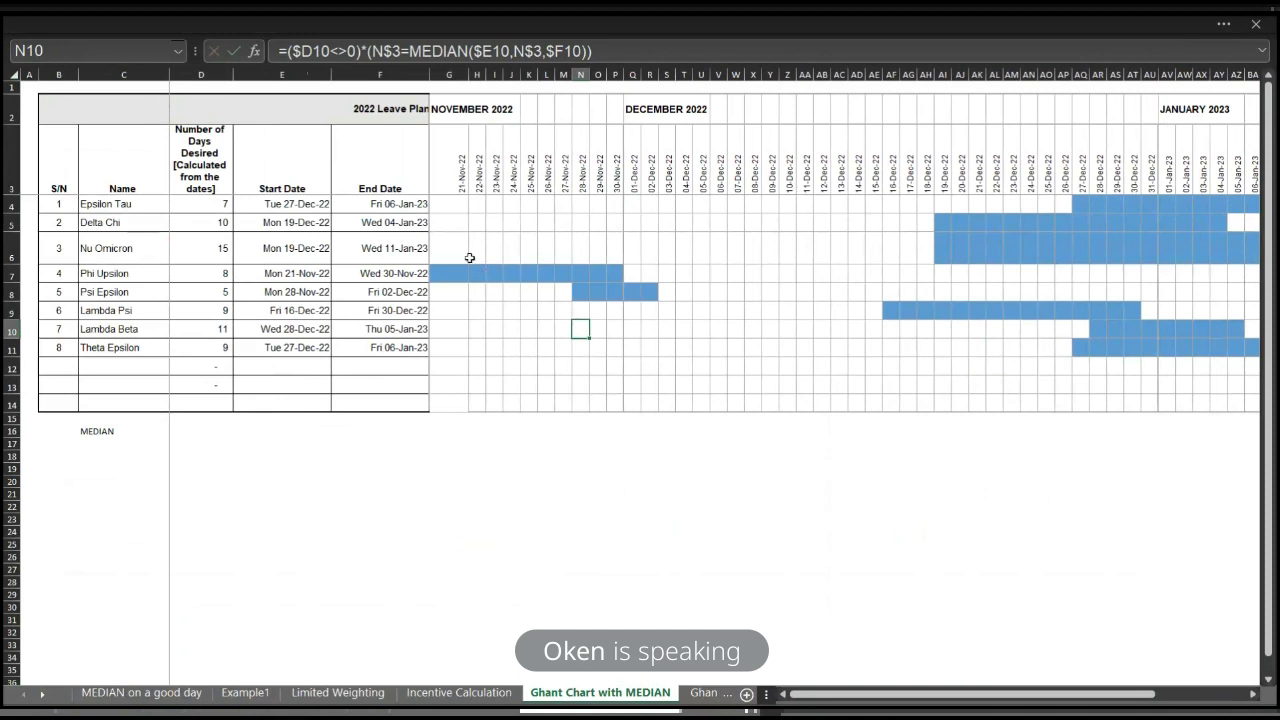
Step: Set the leave dates in row 4 to start on 3-12-2022 and end on 27-dec-2022
{"action": "left_click", "coordinate": [305, 204]}
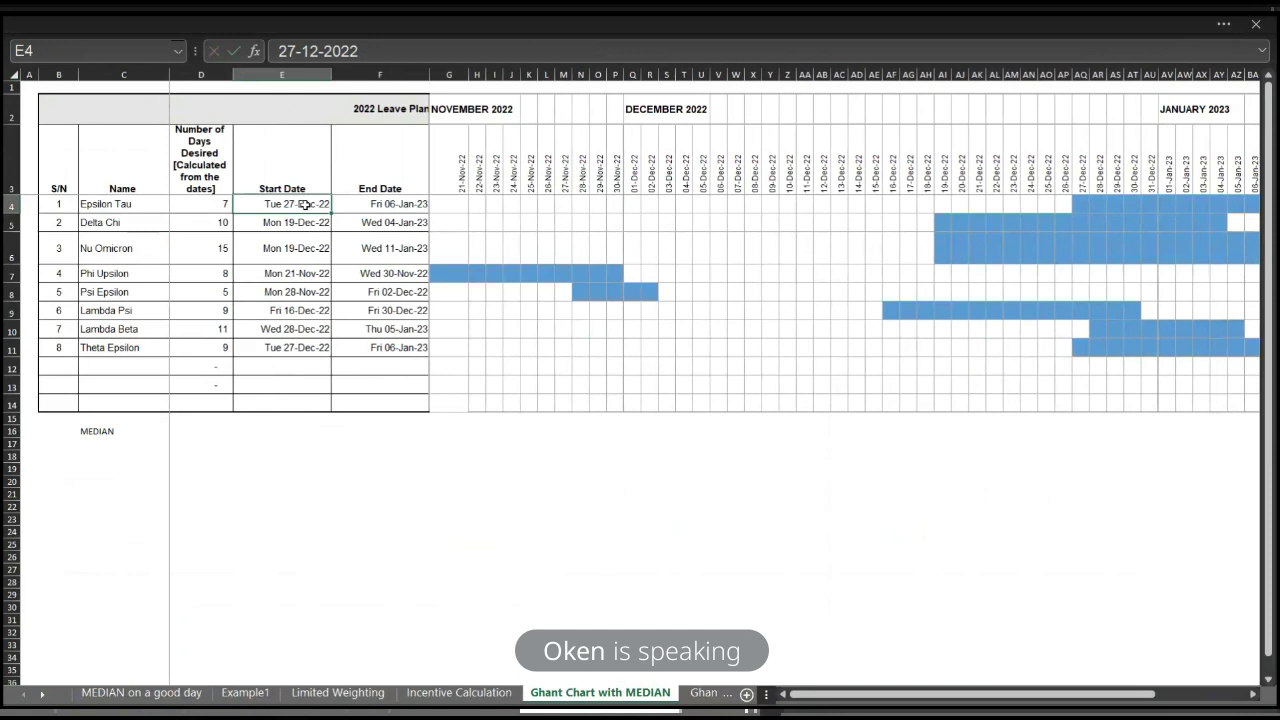
{"action": "type", "text": "3-12-2022"}
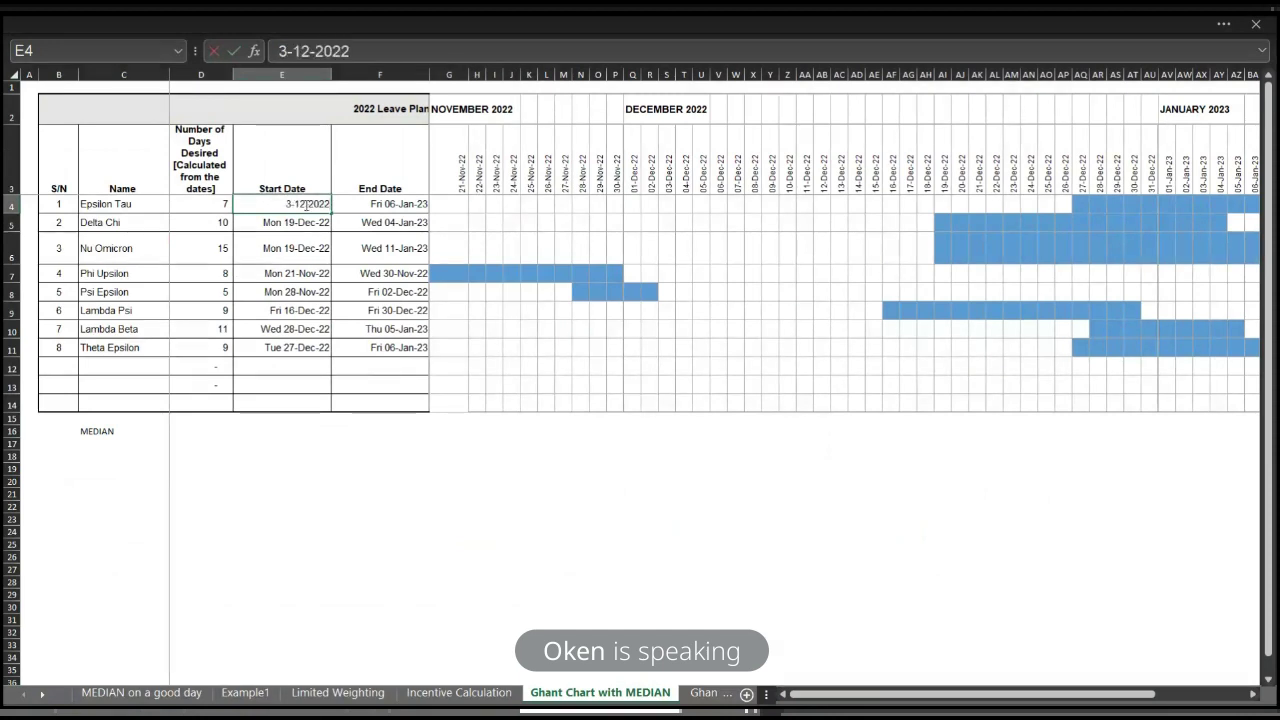
{"action": "key", "text": "Tab"}
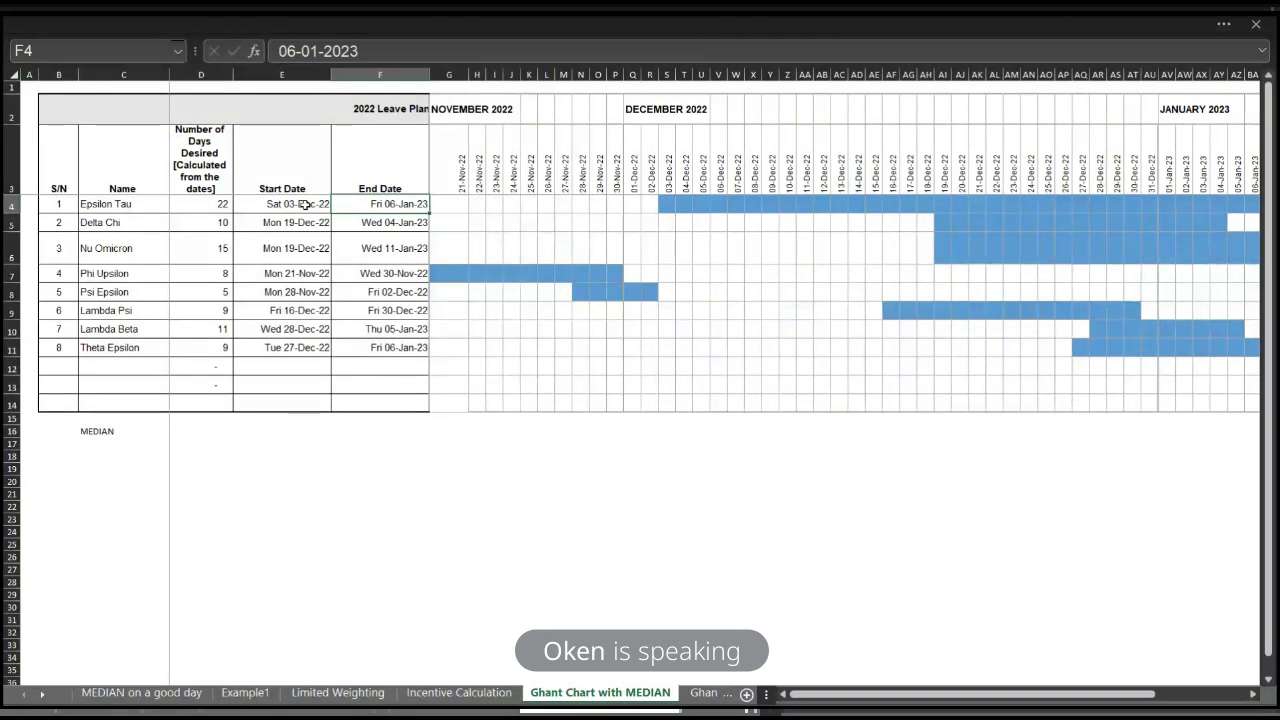
{"action": "type", "text": "27-"}
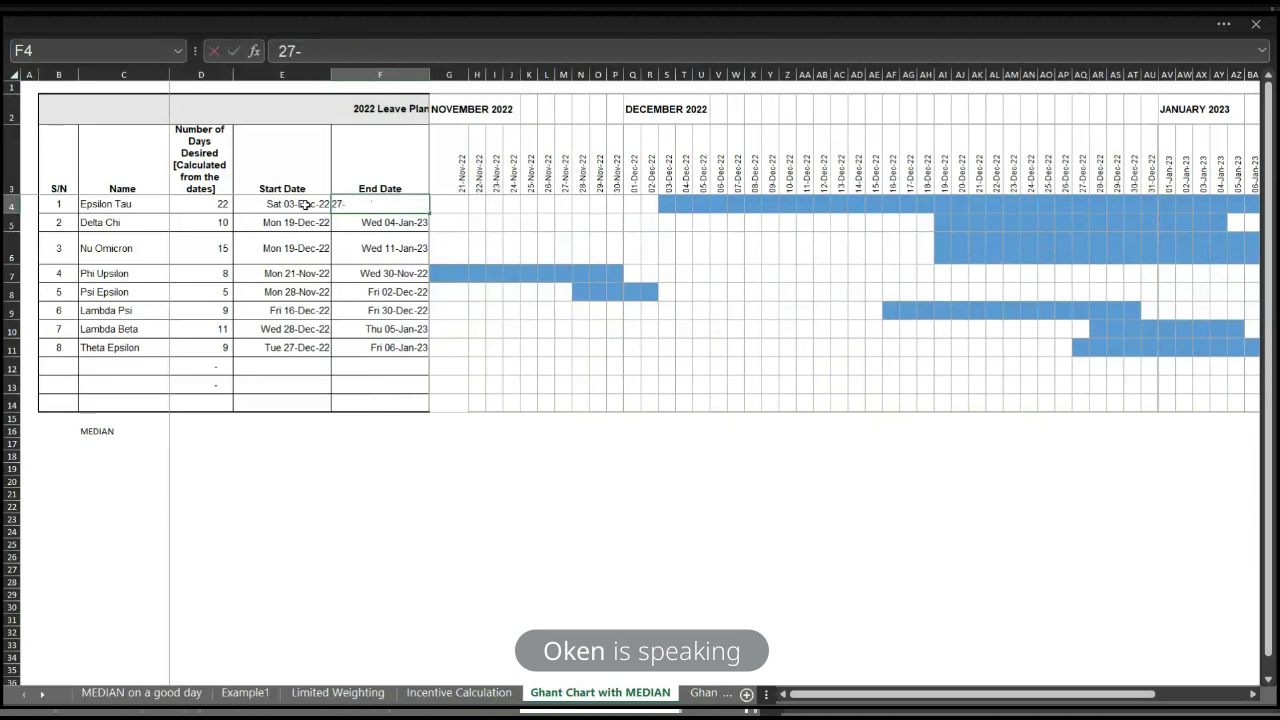
{"action": "type", "text": "dec-2022"}
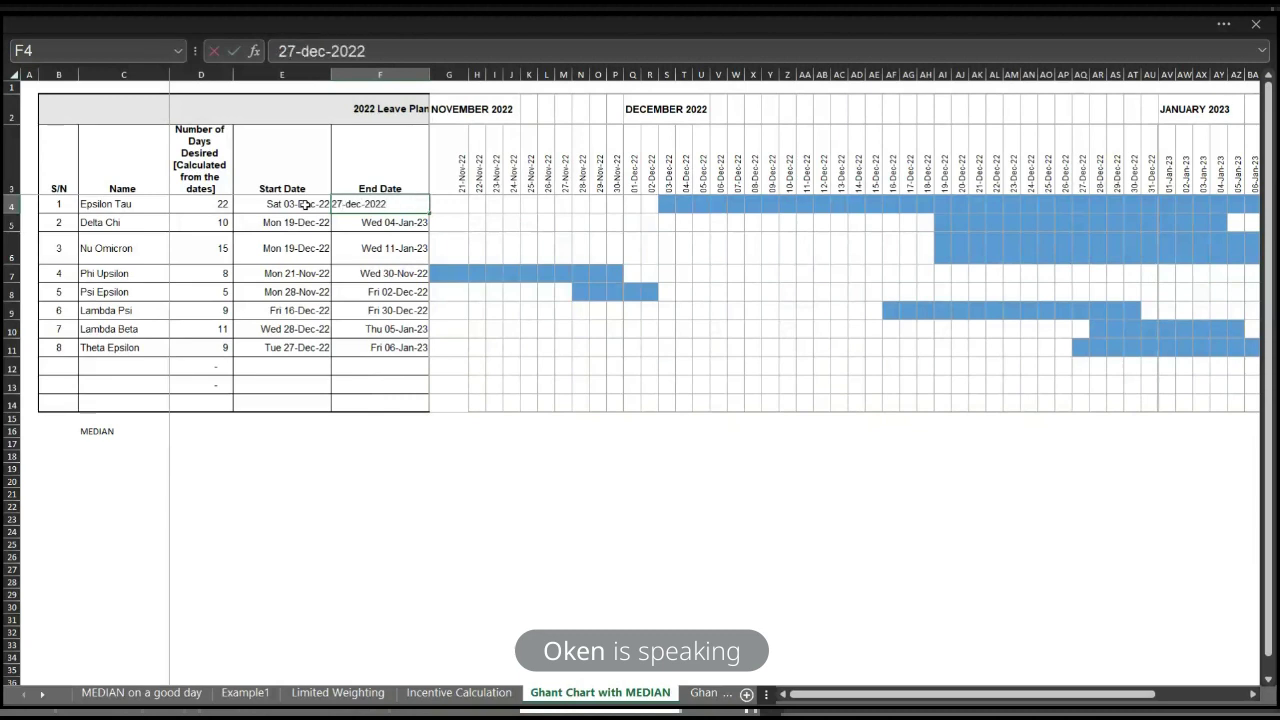
{"action": "key", "text": "Return"}
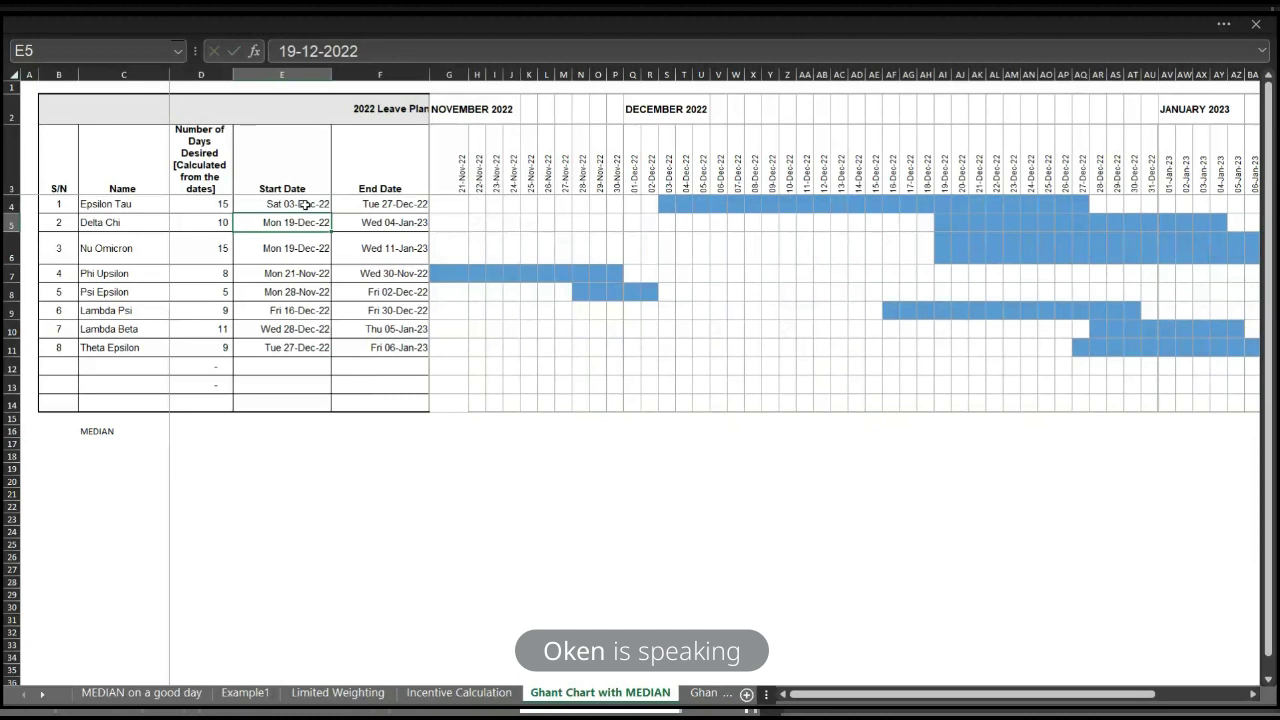
Step: Delete the "2022 Leave Plans" title from the merged cell B2 and inspect the MEDIAN formula in grid cell M4
{"action": "left_click", "coordinate": [384, 118]}
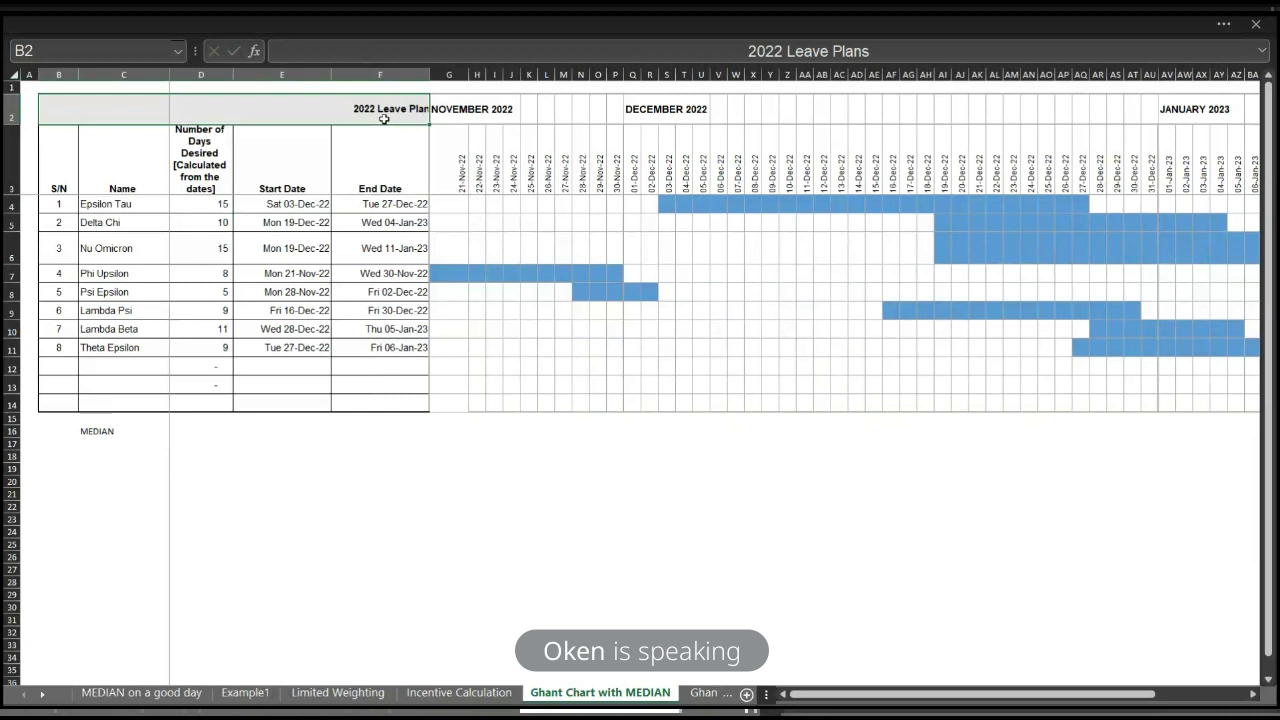
{"action": "key", "text": "Delete"}
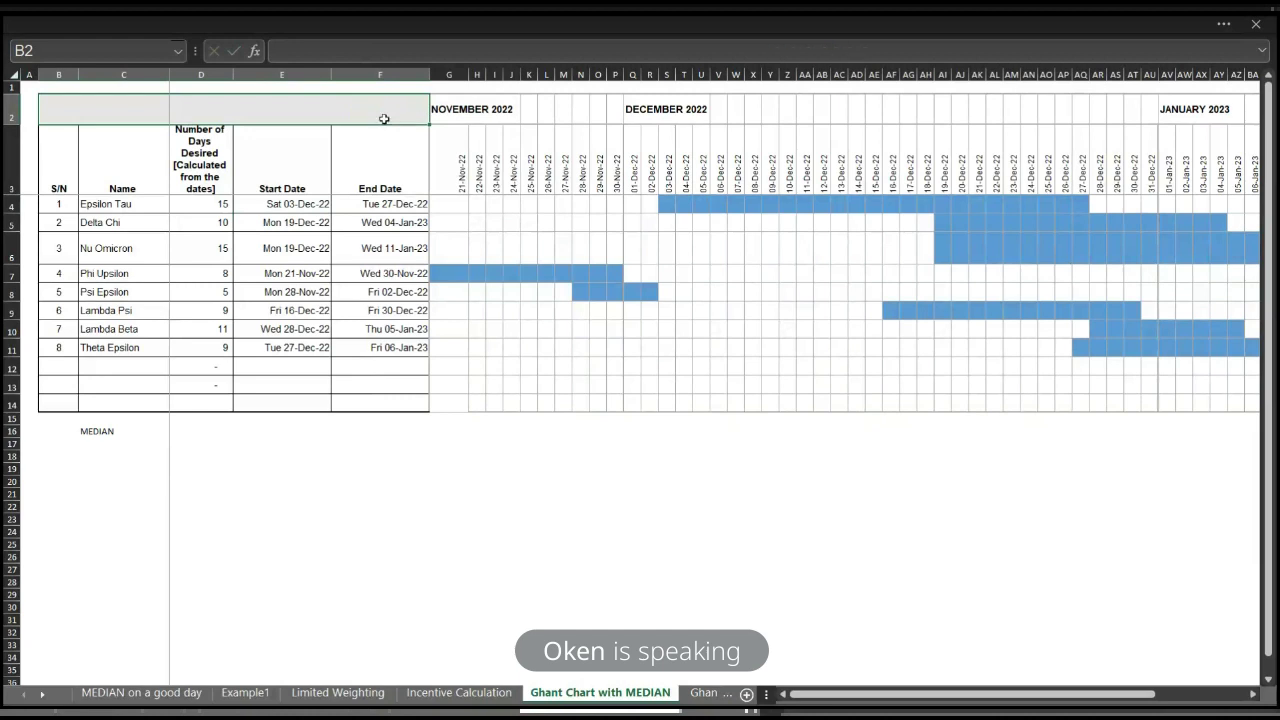
{"action": "left_click", "coordinate": [563, 201]}
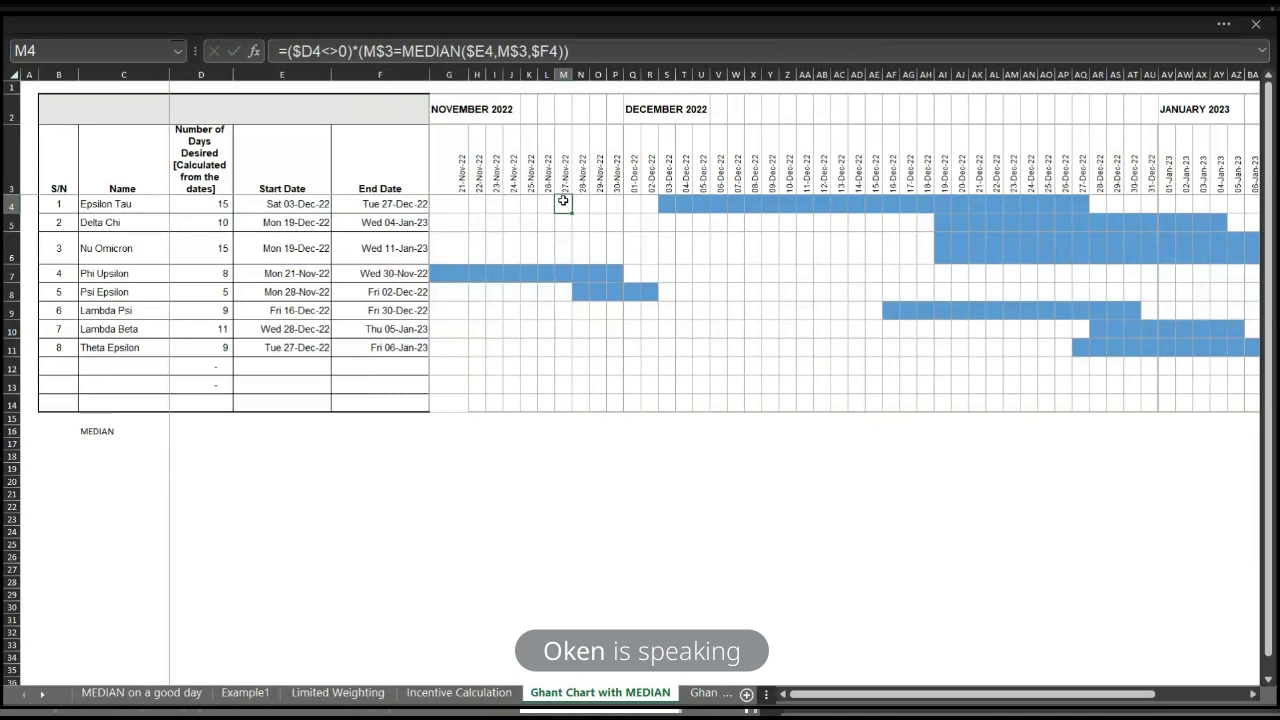
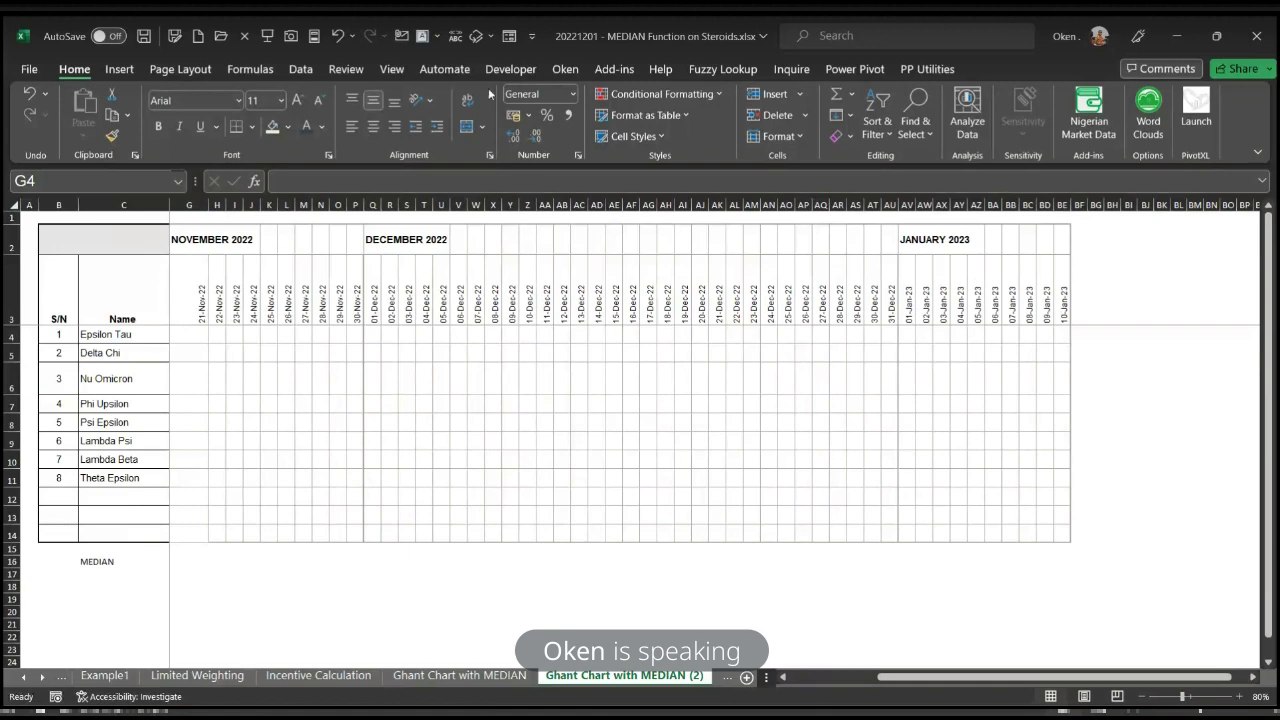
Step: Hide the ribbon on the Ghant Chart with MEDIAN (2) sheet and review its empty date grid, names and leave dates
{"action": "key", "text": "ctrl+shift+End"}
{"action": "key", "text": "ctrl+shift+F1"}
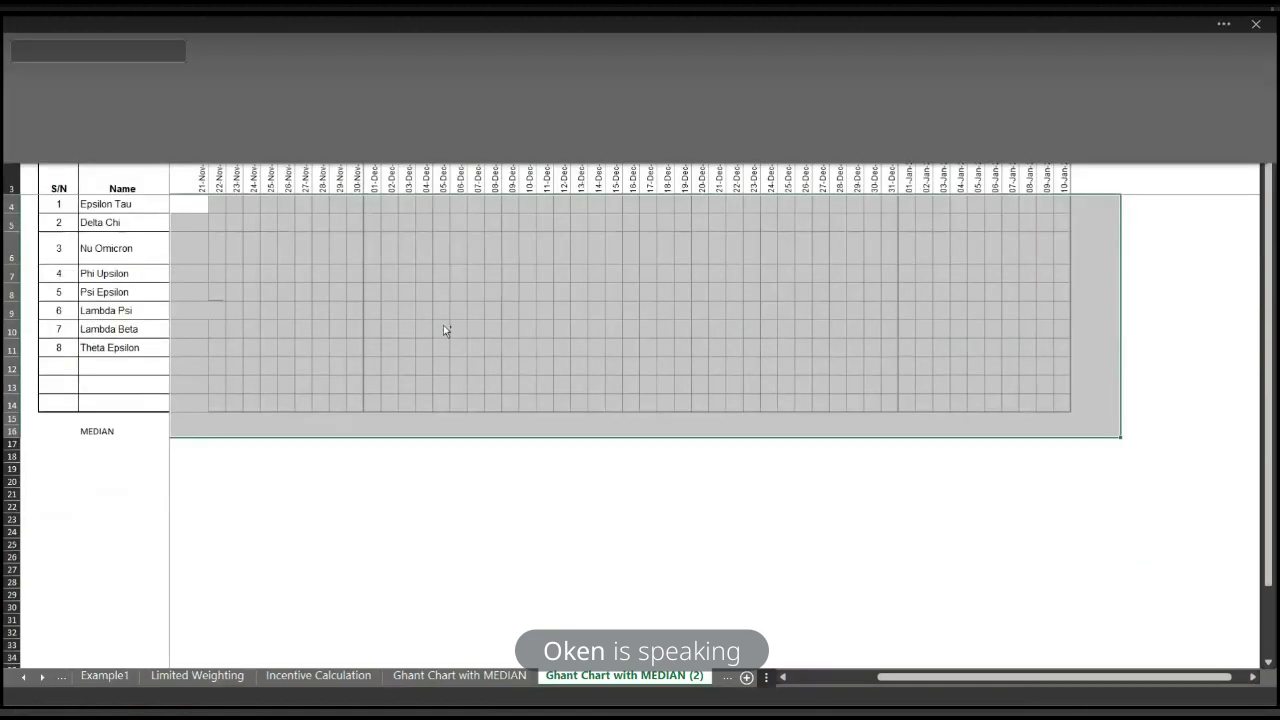
{"action": "left_click", "coordinate": [323, 291]}
{"action": "scroll", "coordinate": [324, 292], "scroll_direction": "left", "scroll_amount": 2}
{"action": "scroll", "coordinate": [324, 292], "scroll_direction": "right", "scroll_amount": 2}
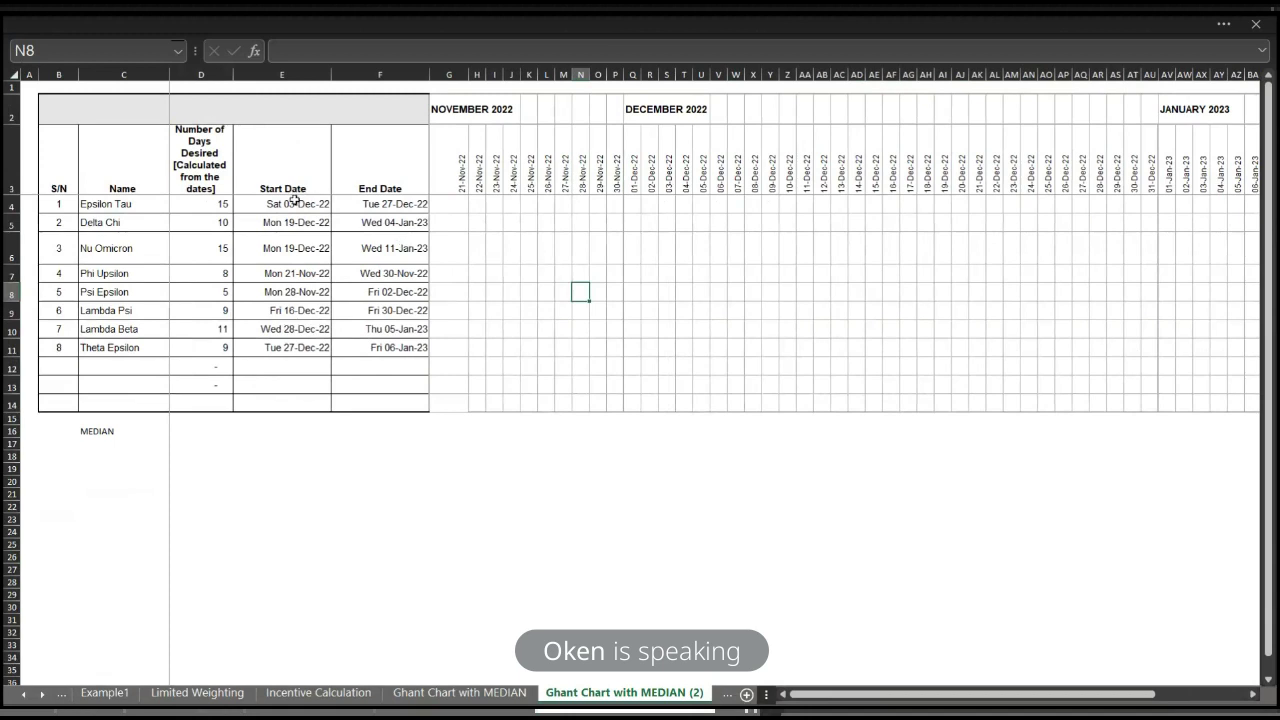
{"action": "left_click", "coordinate": [122, 207]}
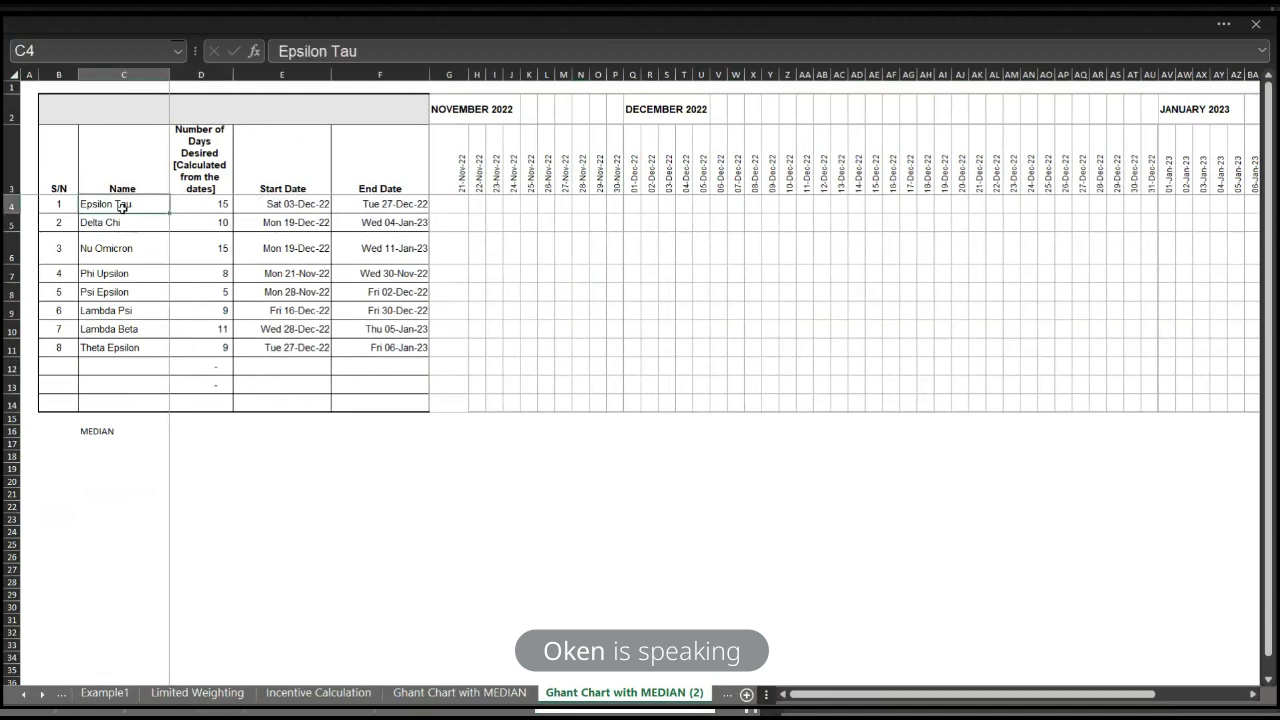
{"action": "key", "text": "Up"}
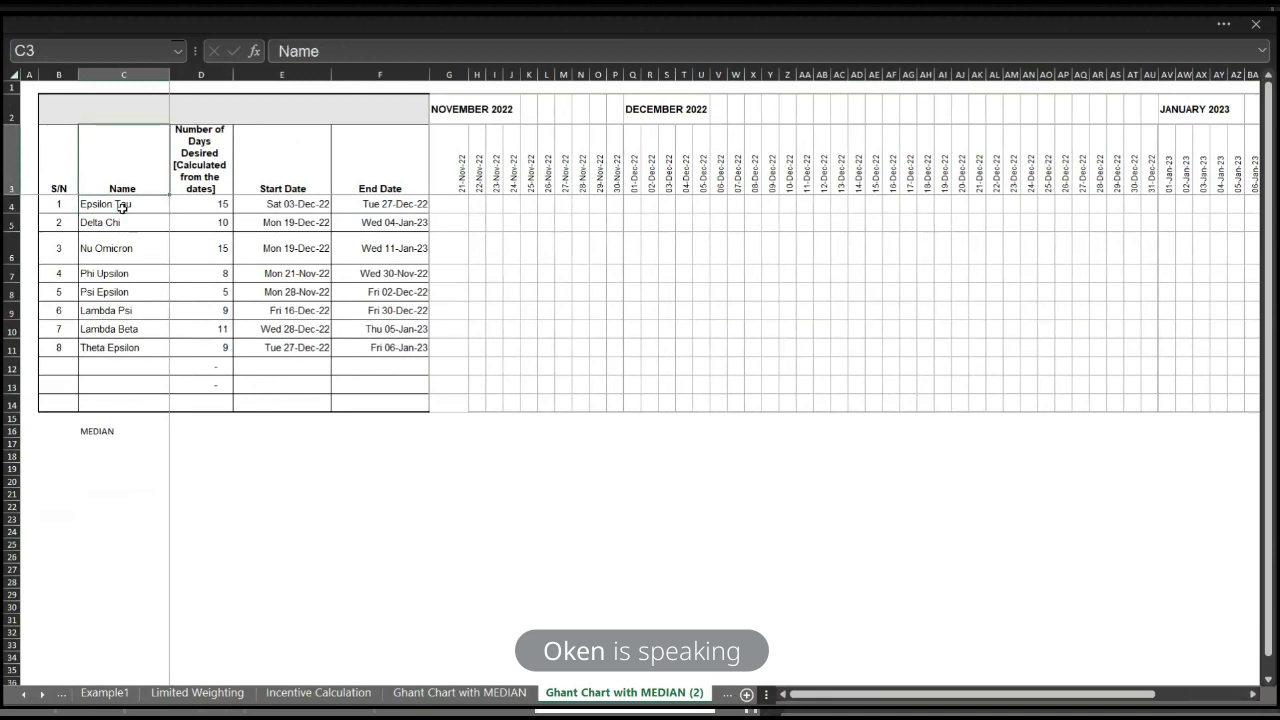
Step: Review the names column and examine the NETWORKDAYS.INTL formula in cell D4 along with its start and end dates
{"action": "left_click_drag", "start_coordinate": [122, 207], "coordinate": [126, 357]}
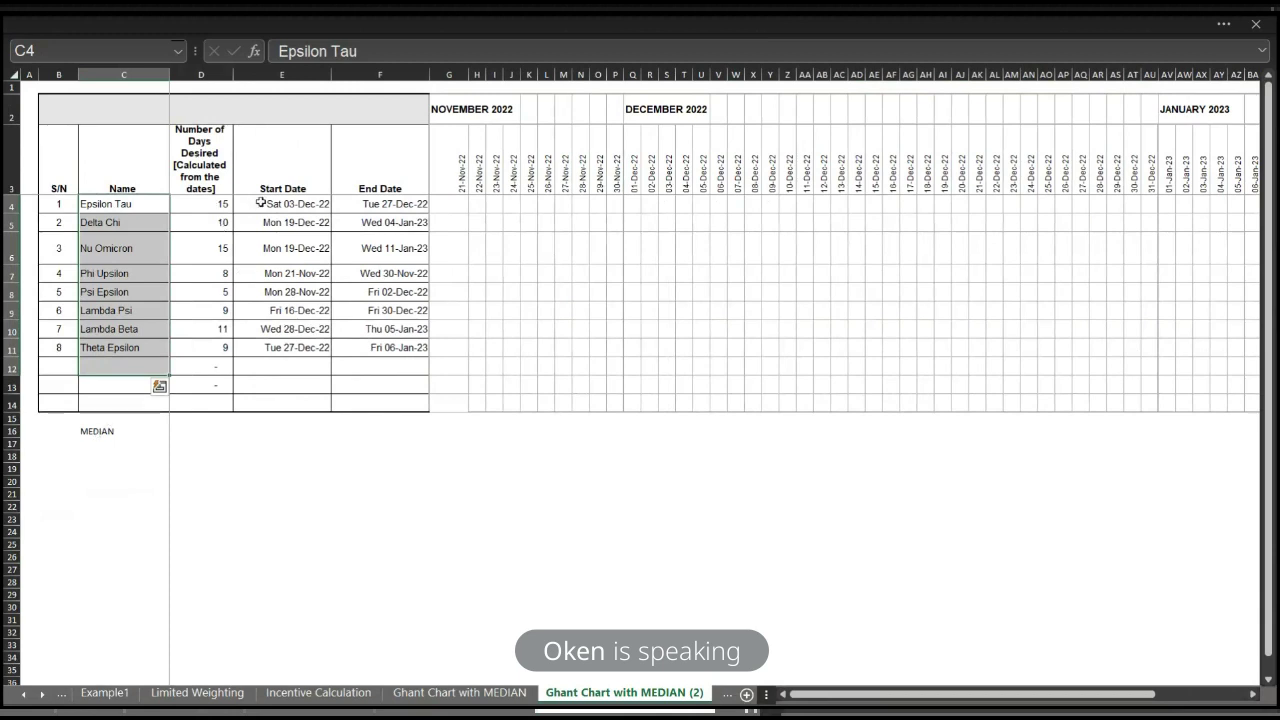
{"action": "left_click", "coordinate": [211, 163]}
{"action": "left_click", "coordinate": [217, 205]}
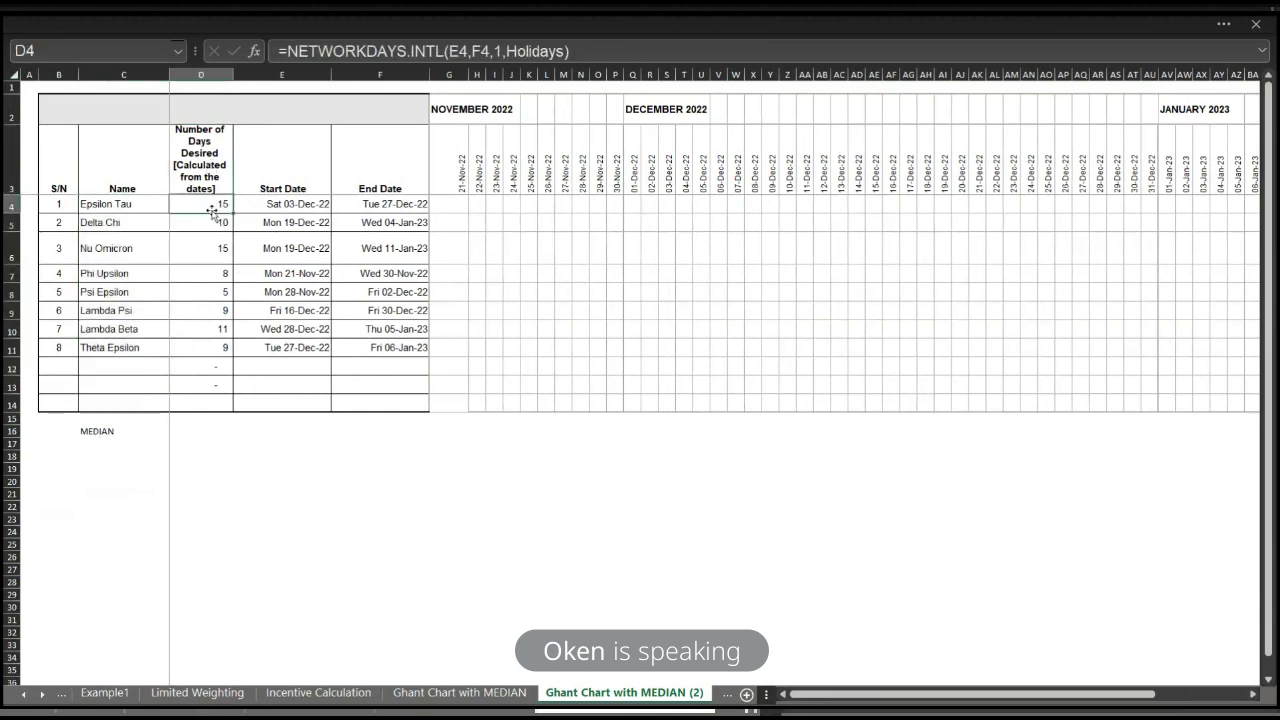
{"action": "double_click", "coordinate": [219, 204]}
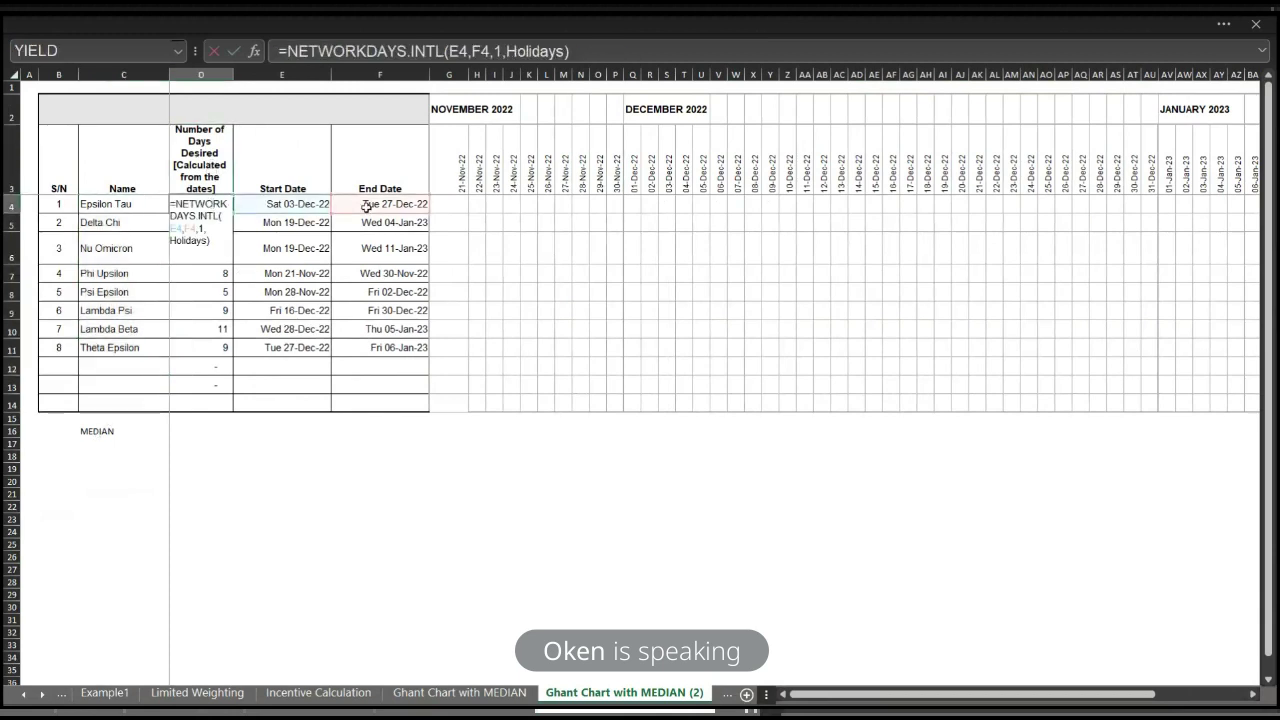
{"action": "key", "text": "Escape"}
{"action": "left_click", "coordinate": [309, 206]}
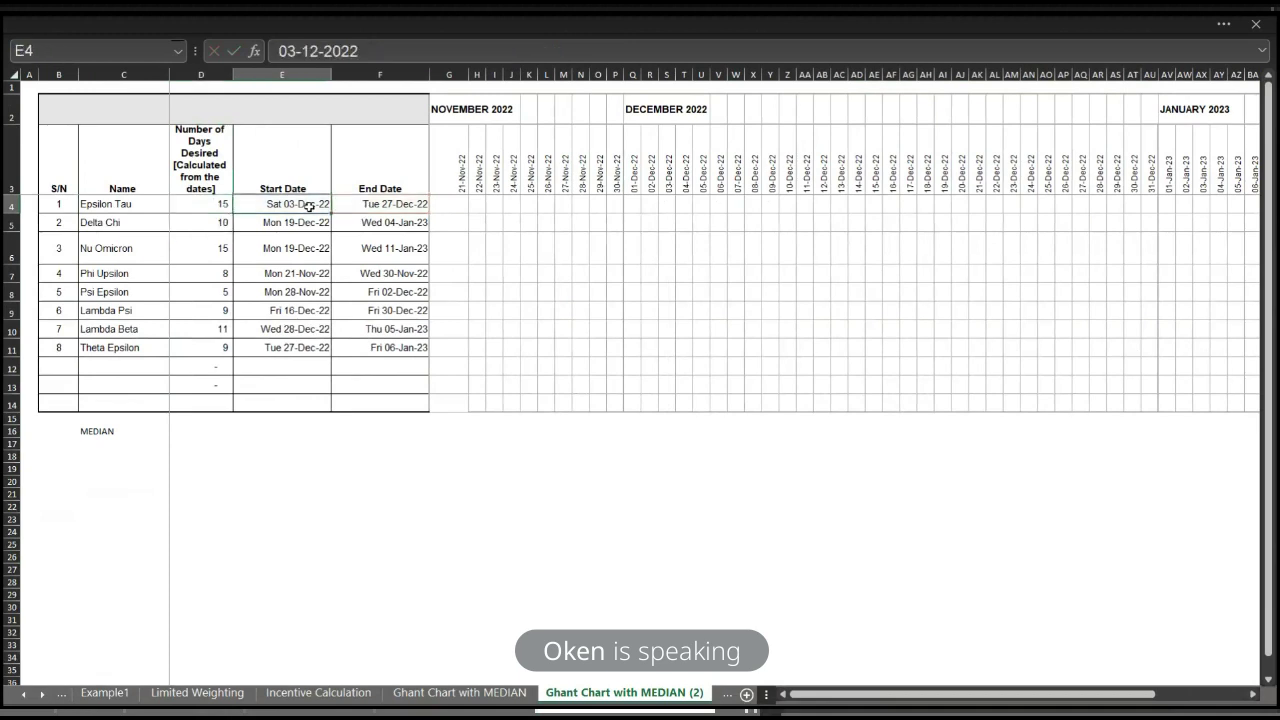
{"action": "left_click", "coordinate": [403, 202]}
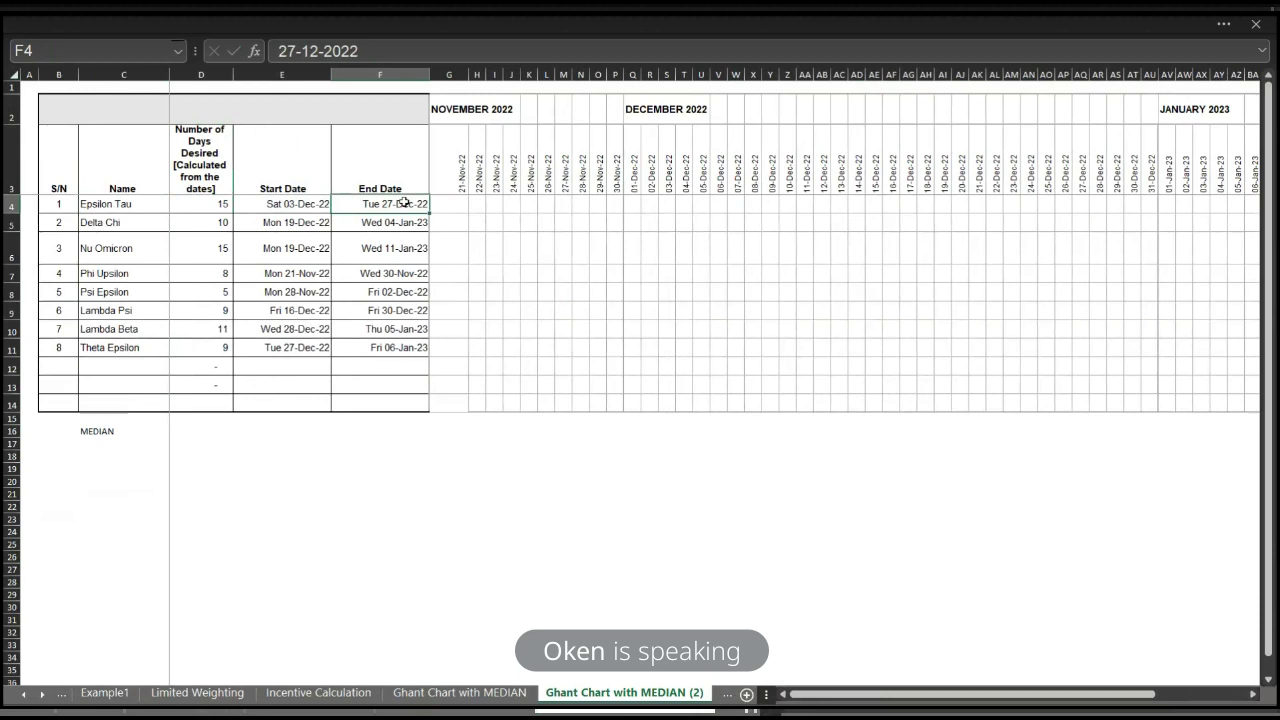
{"action": "key", "text": "Left"}
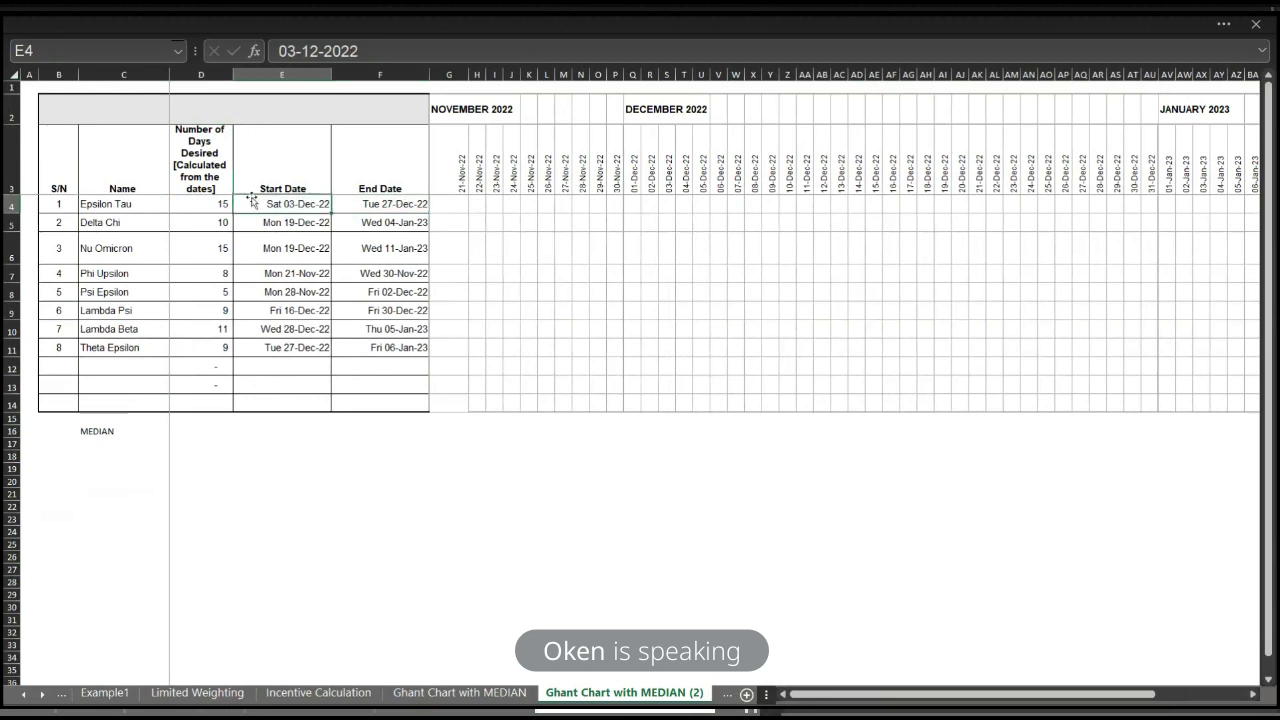
{"action": "double_click", "coordinate": [205, 204]}
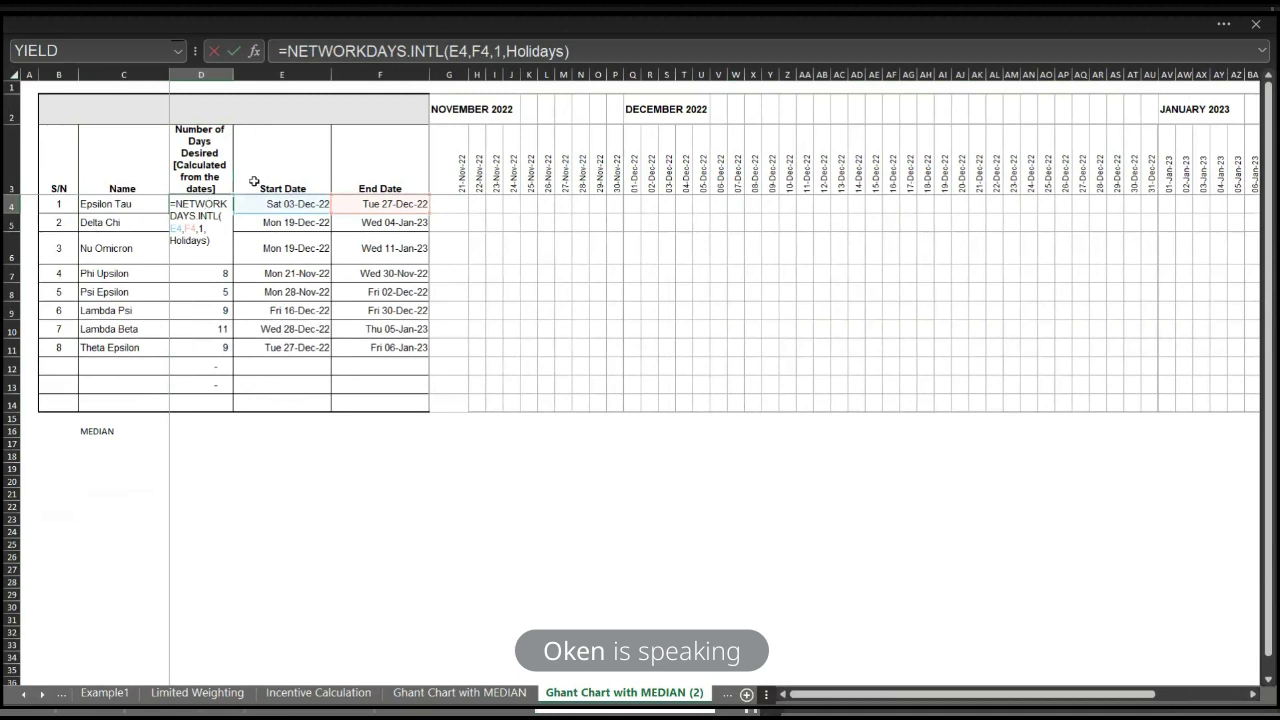
{"action": "key", "text": "ctrl+Return"}
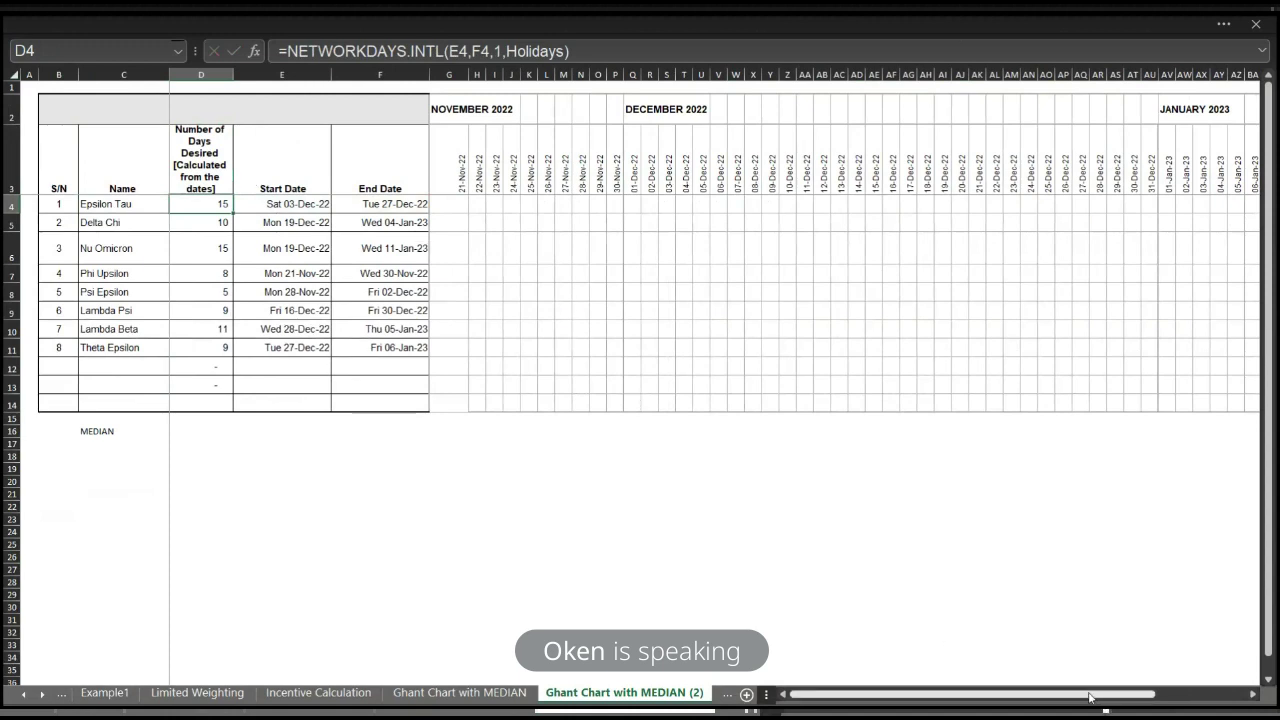
Step: Look over the date columns through 10-Jan-23, and open the Ghant Chart with MEDIAN sheet to view its filled timeline
{"action": "left_click_drag", "start_coordinate": [1090, 698], "coordinate": [1230, 706]}
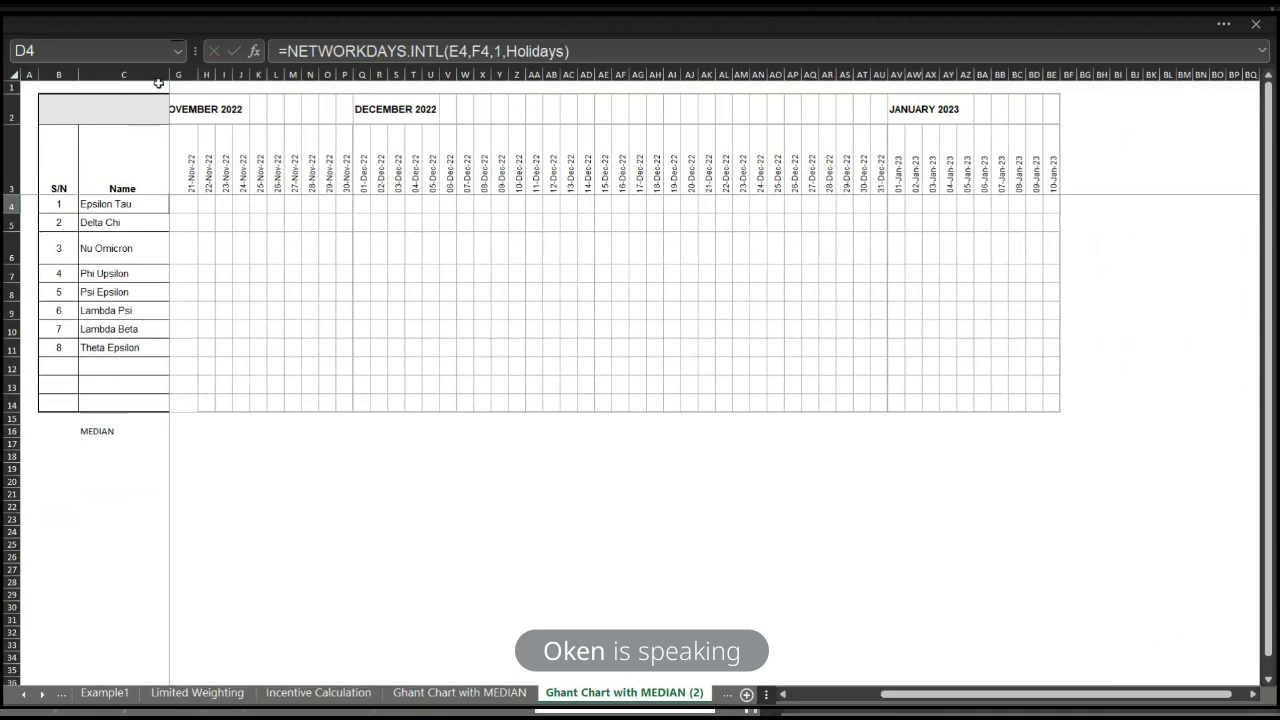
{"action": "left_click", "coordinate": [137, 67]}
{"action": "scroll", "coordinate": [851, 557], "scroll_direction": "right", "scroll_amount": 10}
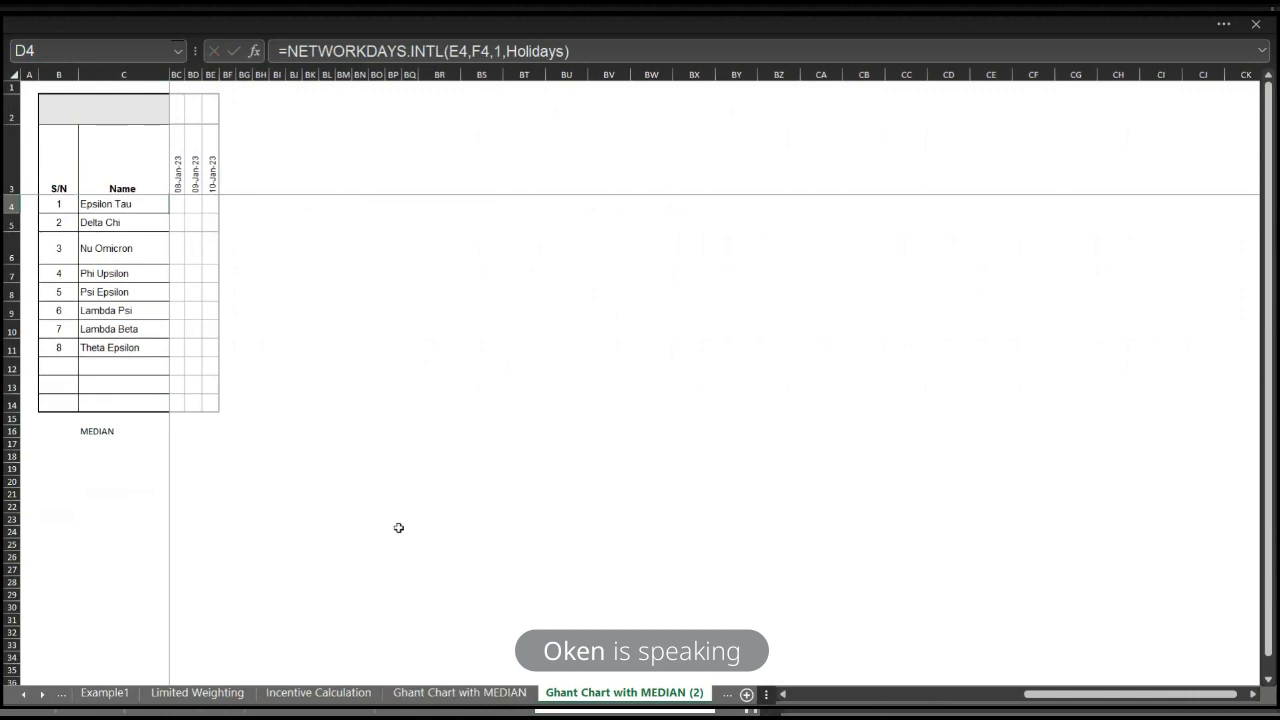
{"action": "left_click", "coordinate": [455, 692]}
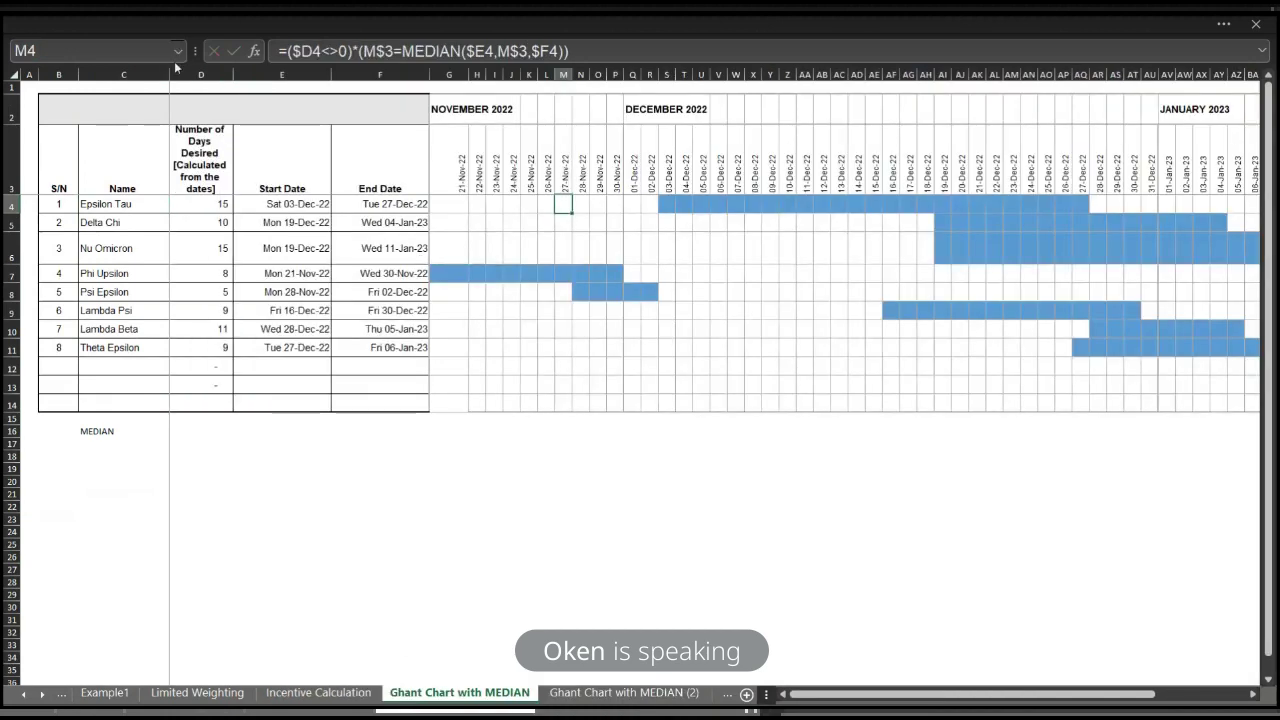
{"action": "left_click", "coordinate": [100, 50]}
{"action": "key", "text": "Escape"}
Step: Unhide the hidden worksheets Sheet3 and Sheet1
{"action": "right_click", "coordinate": [490, 692]}
{"action": "left_click", "coordinate": [548, 551]}
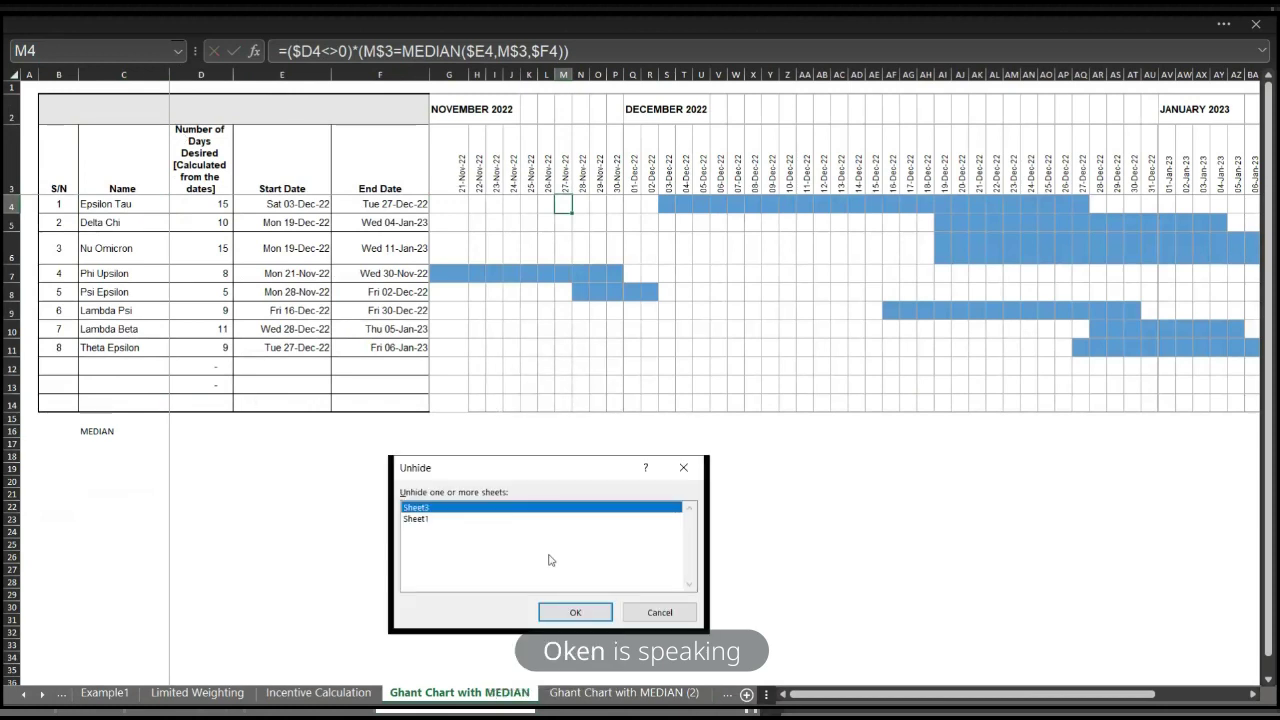
{"action": "left_click", "coordinate": [576, 612]}
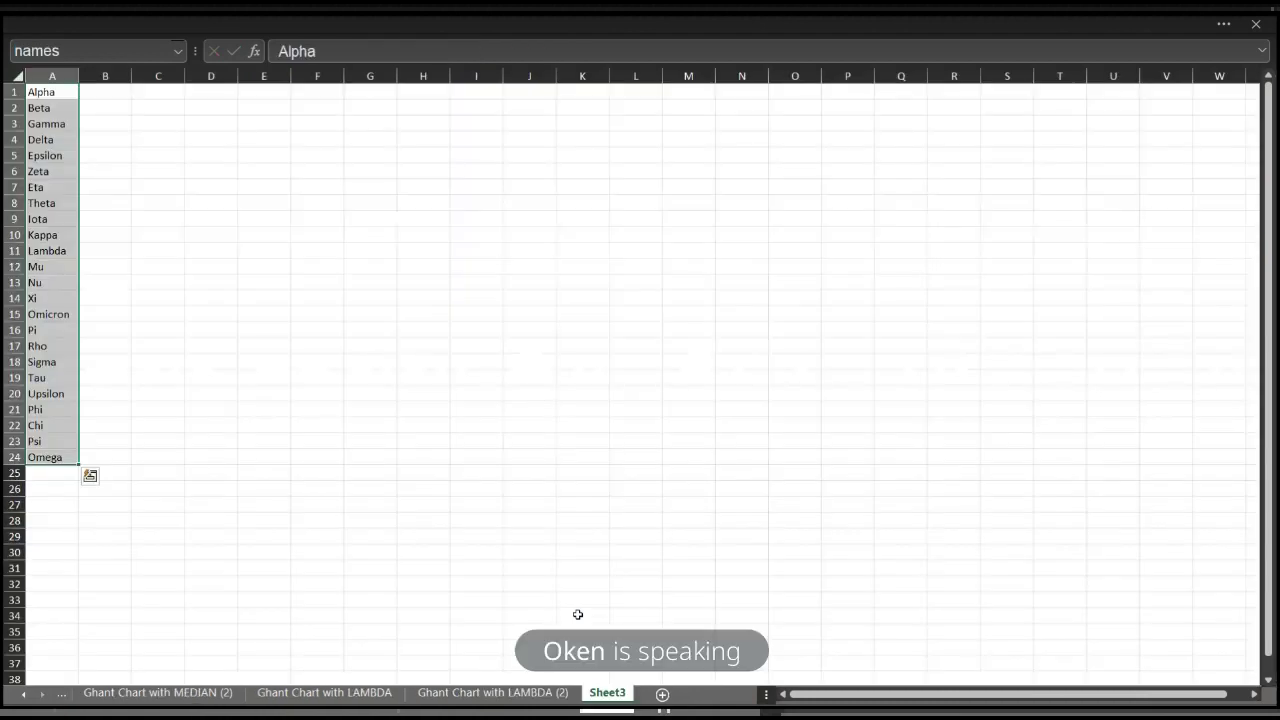
{"action": "right_click", "coordinate": [601, 693]}
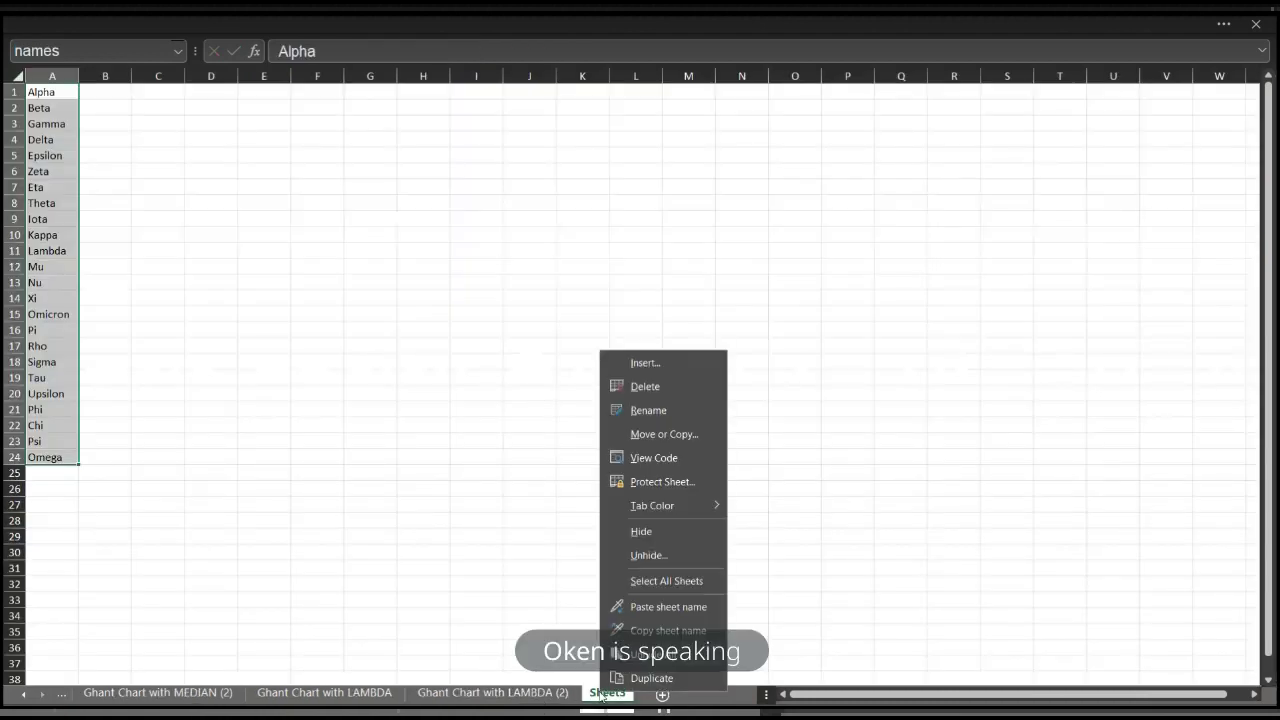
{"action": "left_click", "coordinate": [668, 554]}
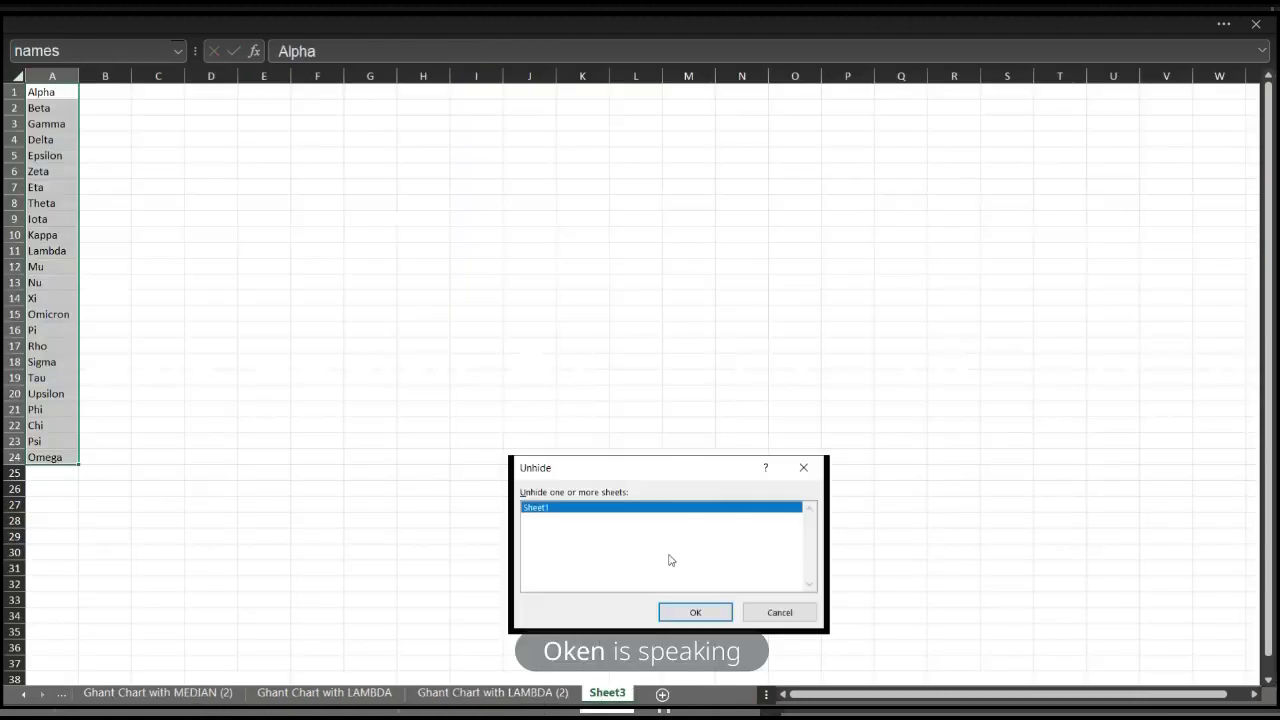
{"action": "left_click", "coordinate": [690, 613]}
Step: Select the Holidays named range on Sheet1 to examine which dates it covers
{"action": "left_click", "coordinate": [245, 177]}
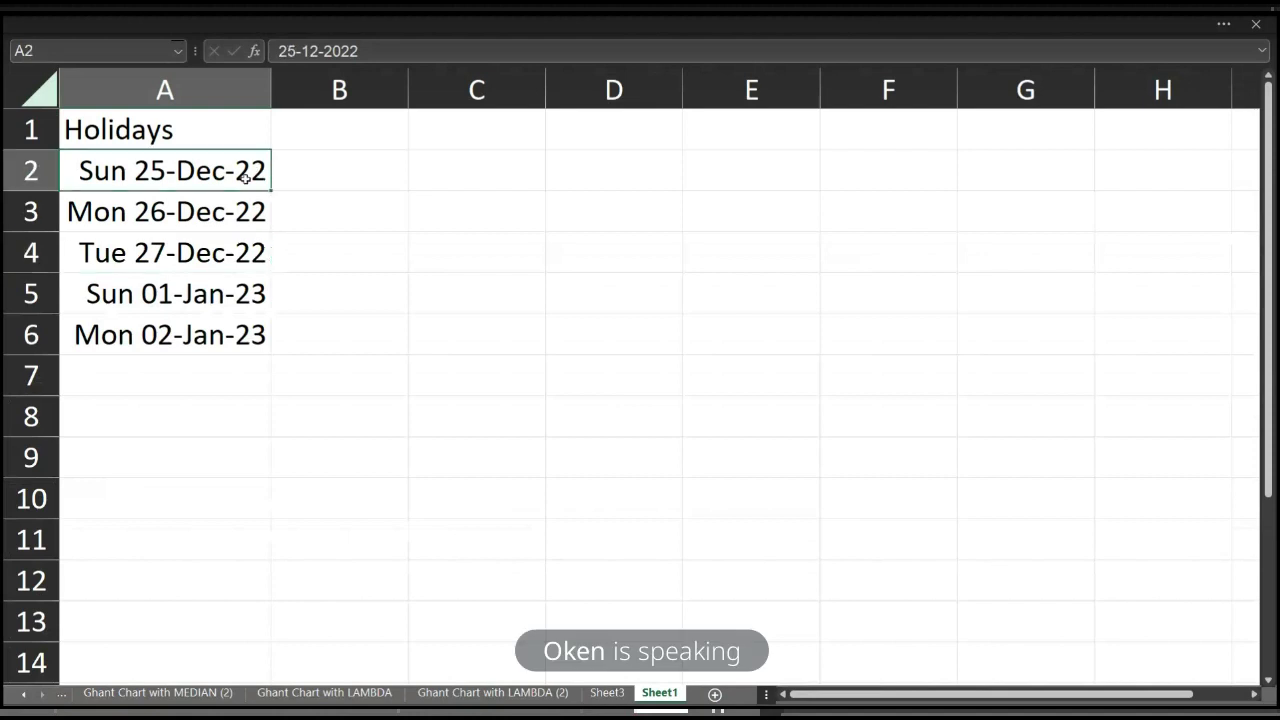
{"action": "double_click", "coordinate": [245, 177]}
{"action": "key", "text": "Escape"}
{"action": "left_click", "coordinate": [179, 51]}
{"action": "left_click", "coordinate": [60, 70]}
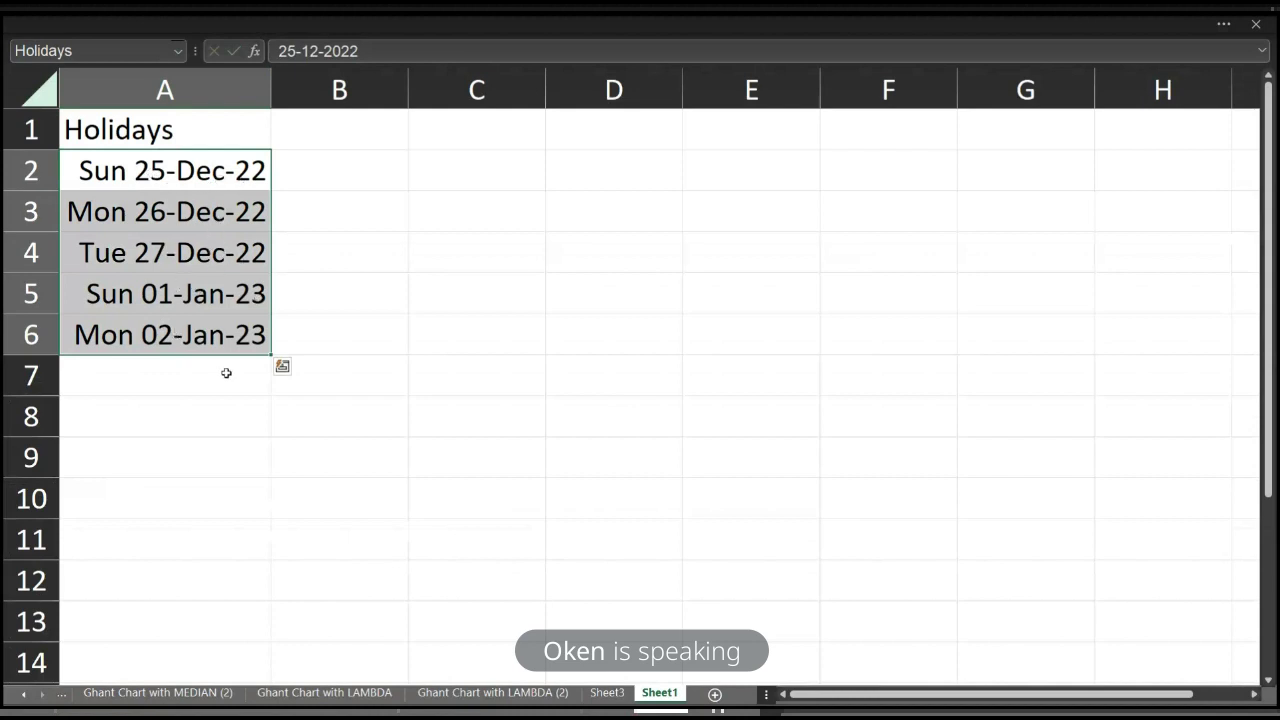
Step: Return to the Ghant Chart with MEDIAN (2) sheet and check the weekend argument 1 in cell D4's NETWORKDAYS.INTL formula
{"action": "left_click", "coordinate": [370, 698]}
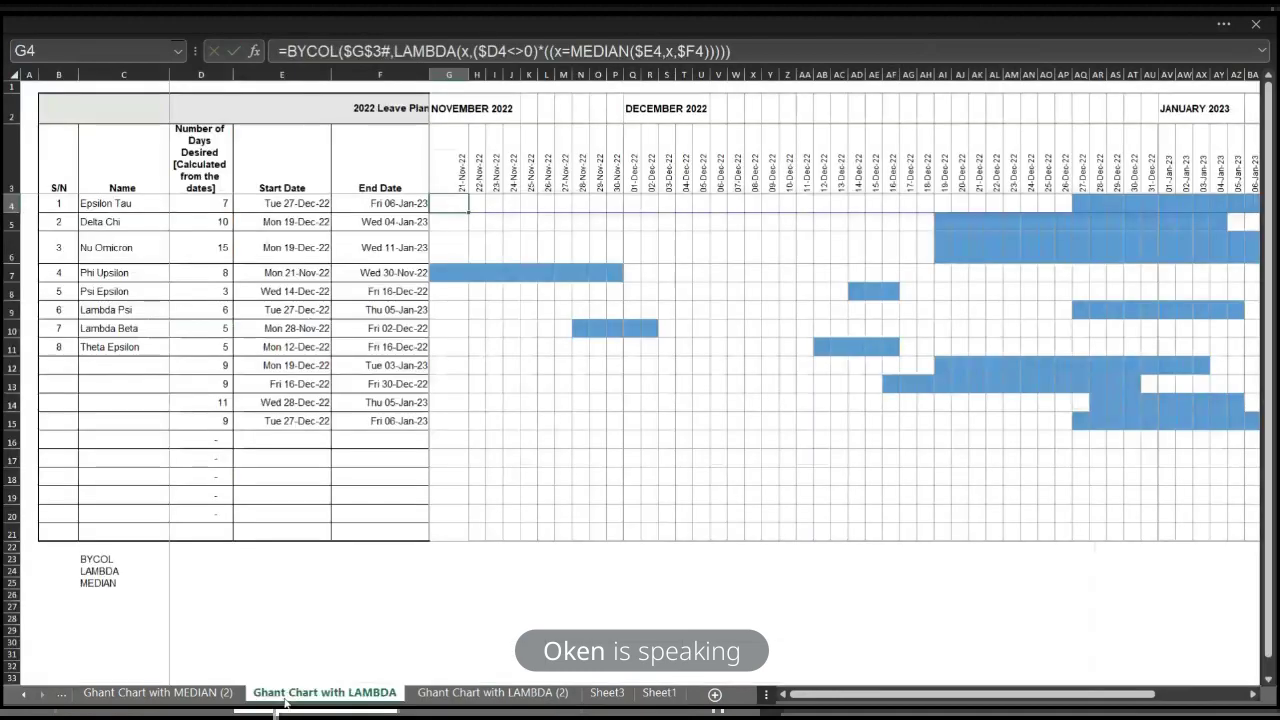
{"action": "left_click", "coordinate": [220, 694]}
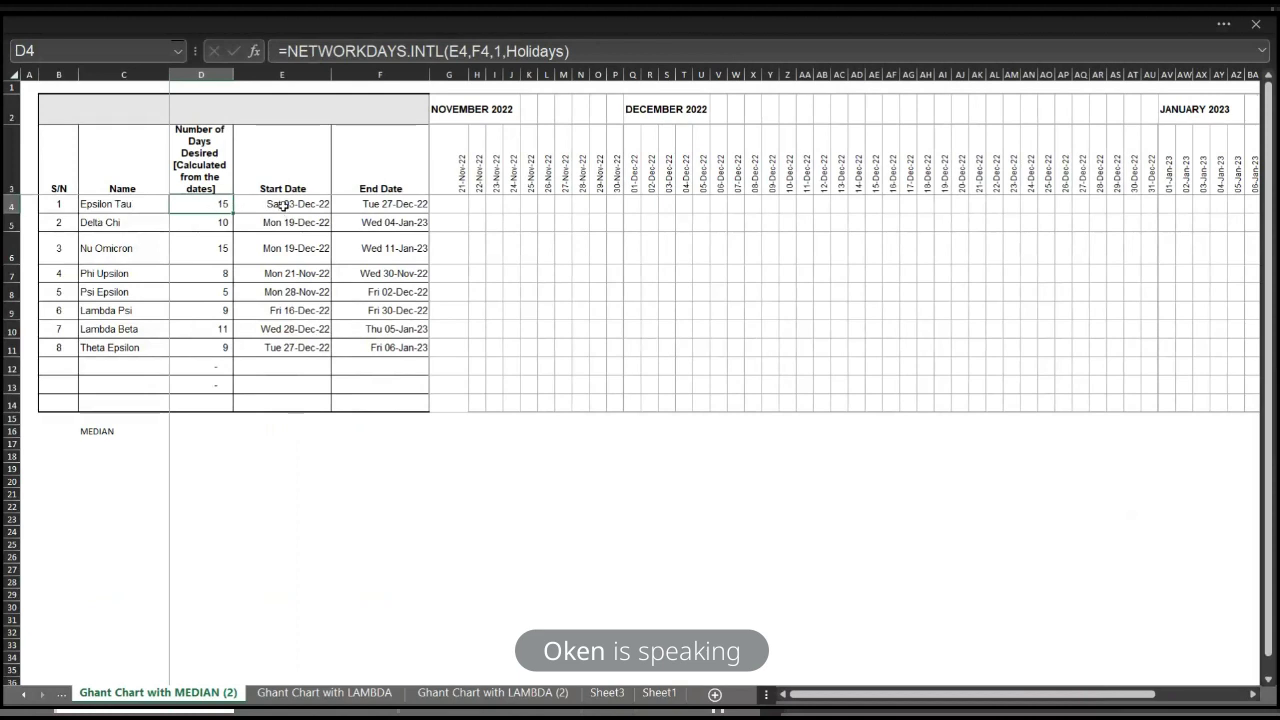
{"action": "left_click", "coordinate": [599, 54]}
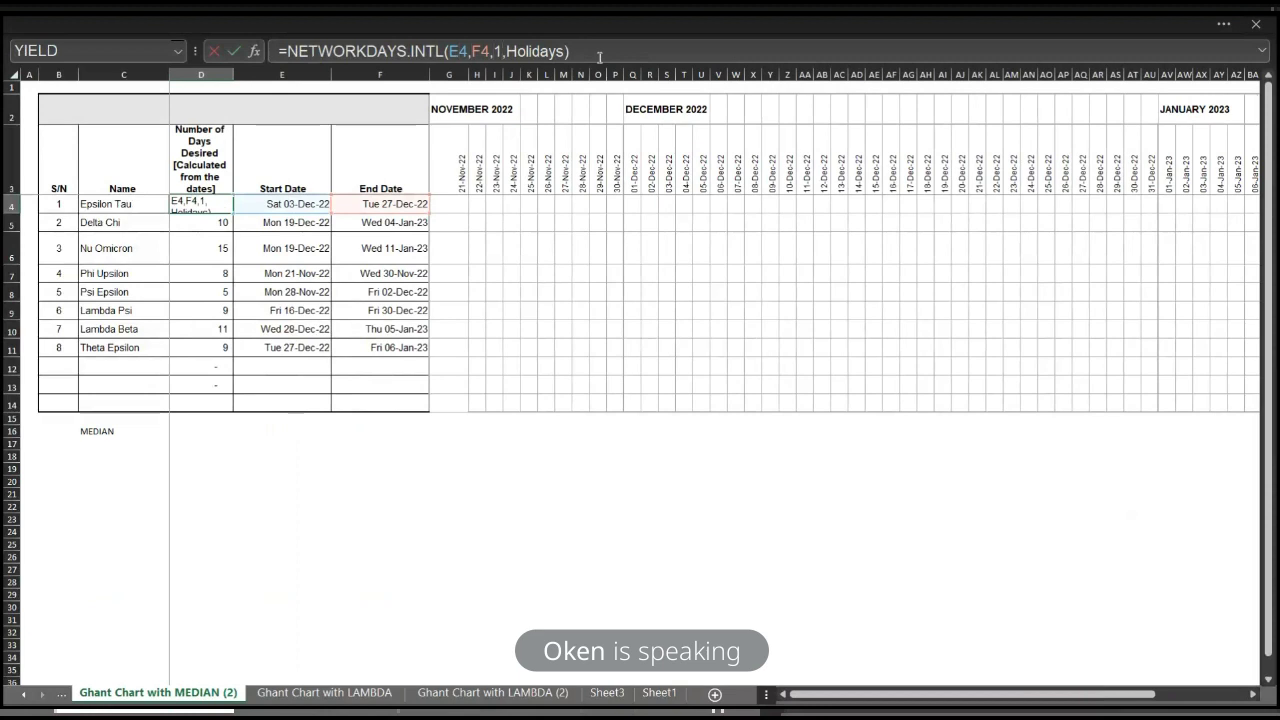
{"action": "key", "text": "Delete"}
{"action": "type", "text": "1"}
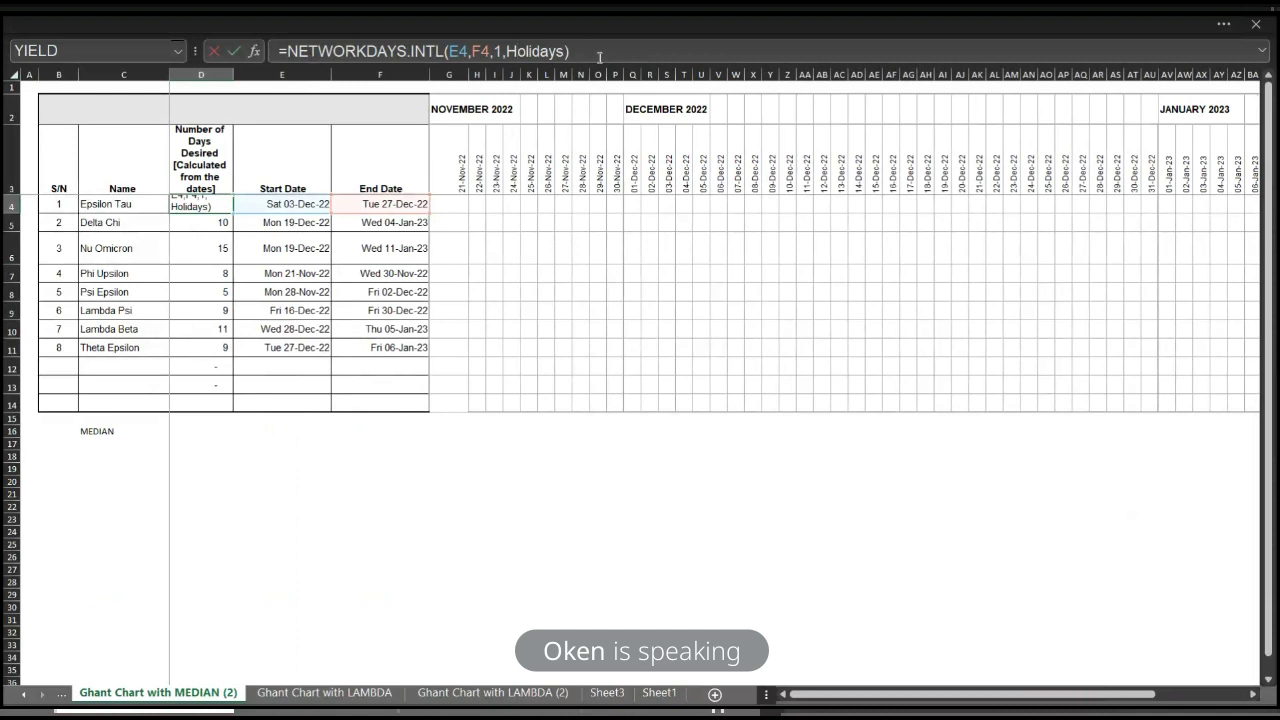
{"action": "key", "text": "Return"}
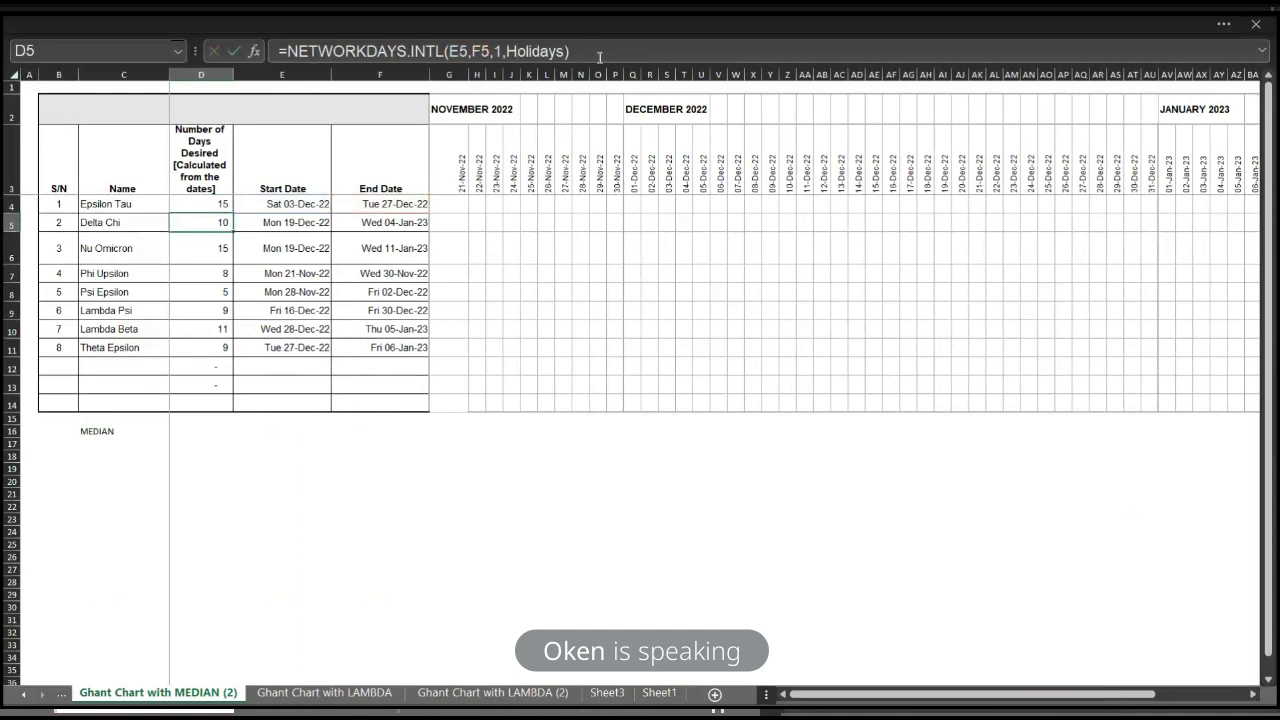
{"action": "left_click", "coordinate": [199, 204]}
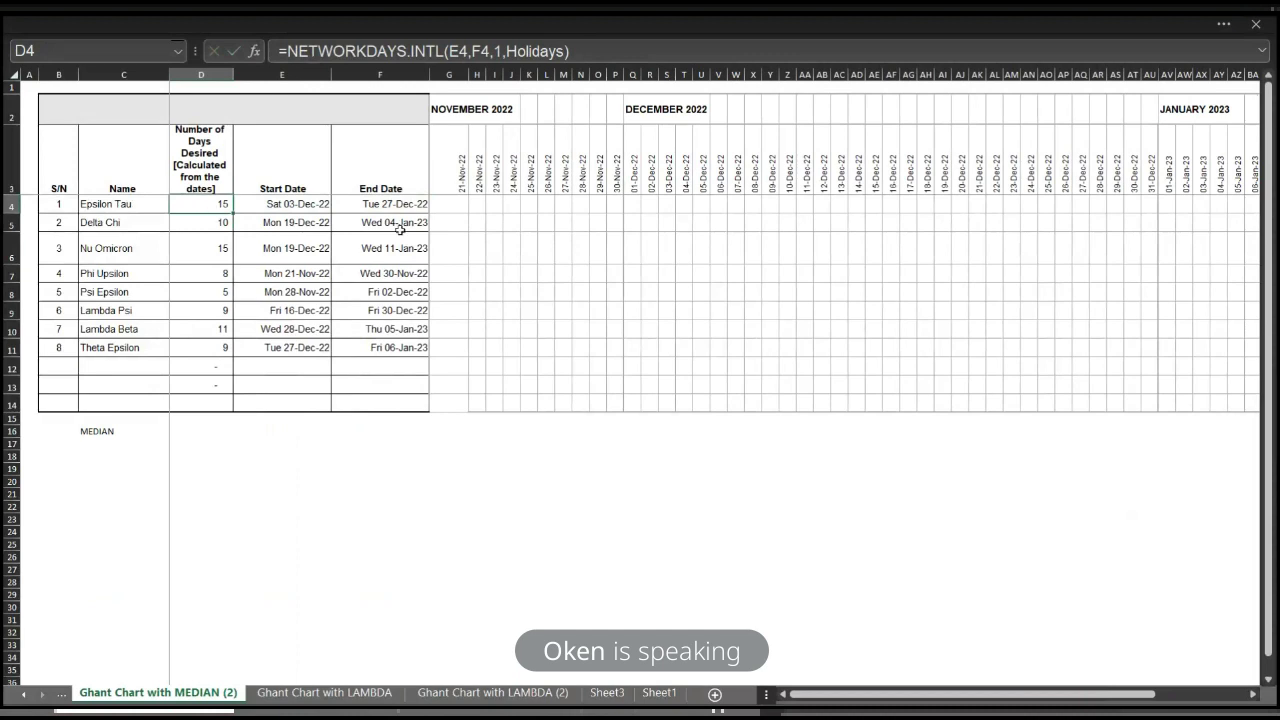
Step: Set the leave dates in row 4 to start on 01-12-2022 and end on 05-12-2022, and check the day count in D4
{"action": "left_click", "coordinate": [295, 206]}
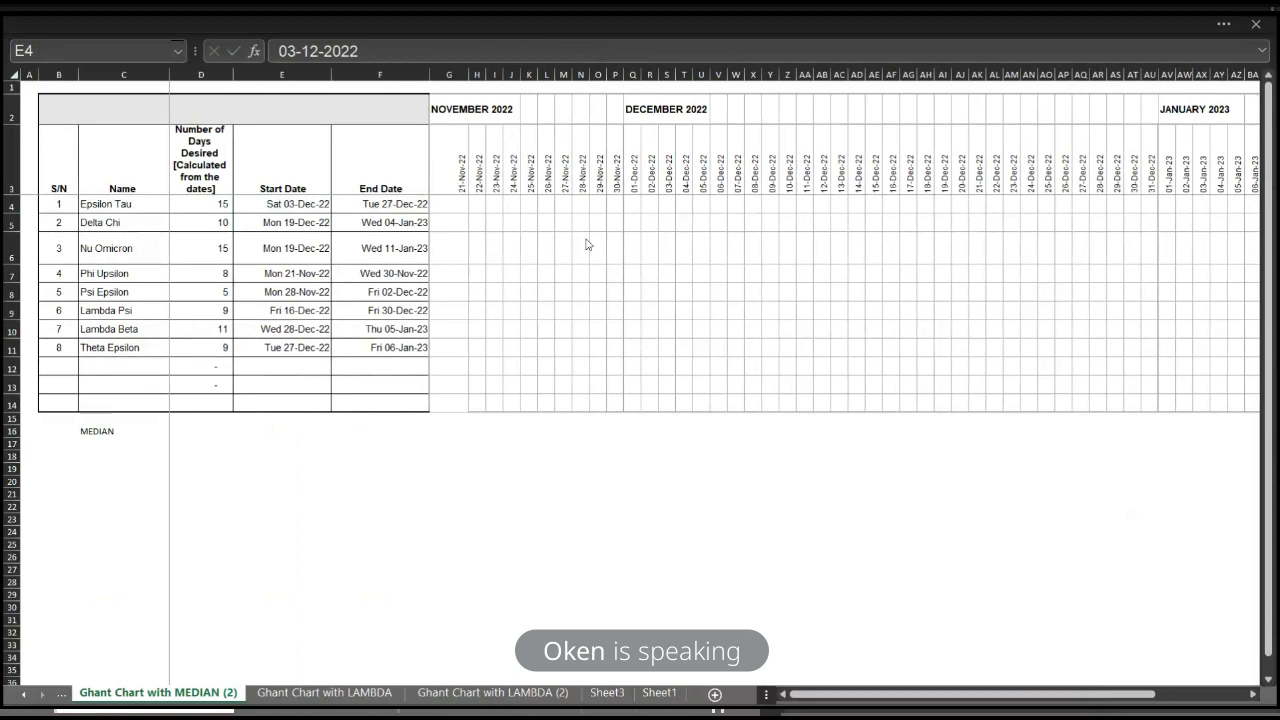
{"action": "left_click", "coordinate": [268, 206]}
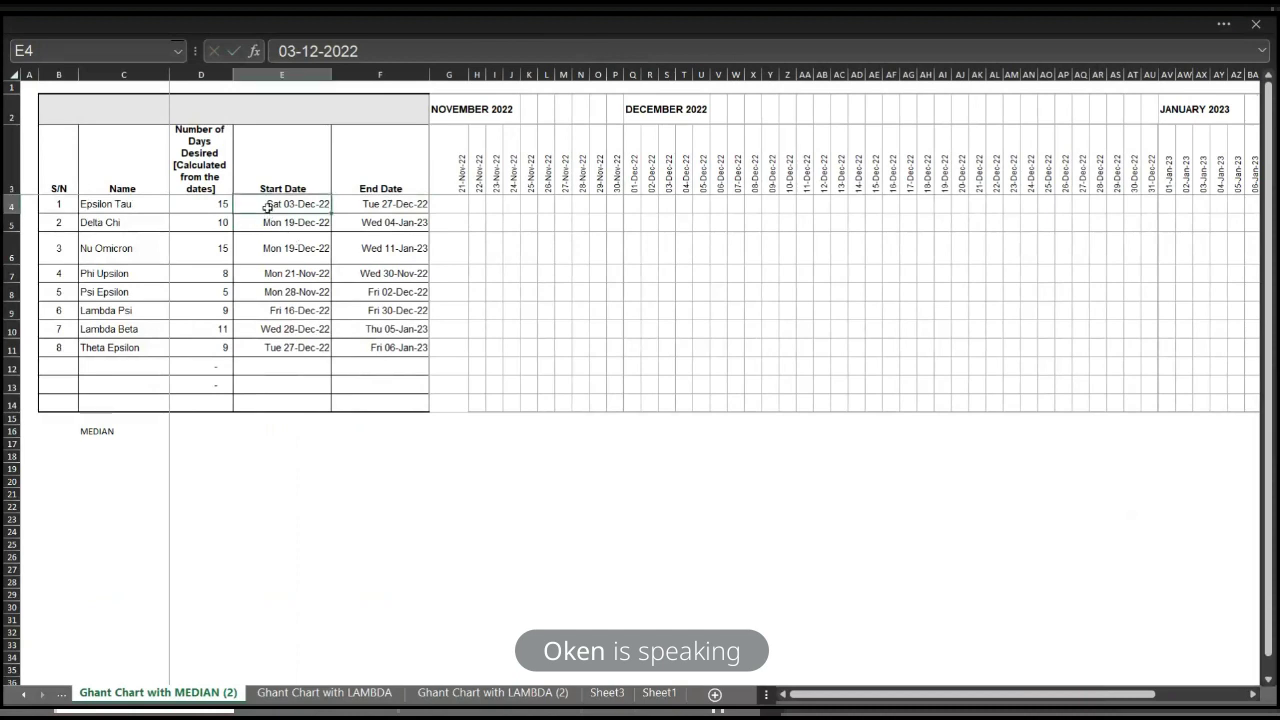
{"action": "left_click", "coordinate": [293, 52]}
{"action": "key", "text": "BackSpace"}
{"action": "type", "text": "1"}
{"action": "key", "text": "Tab"}
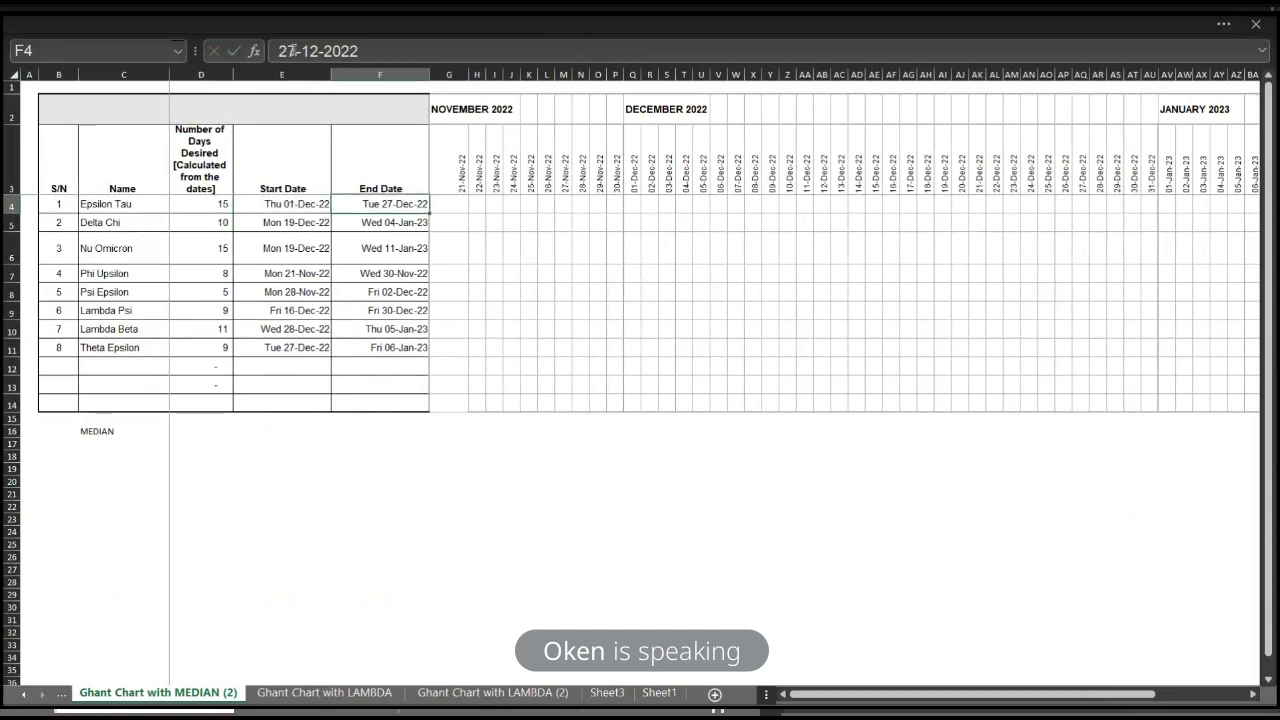
{"action": "left_click", "coordinate": [296, 51]}
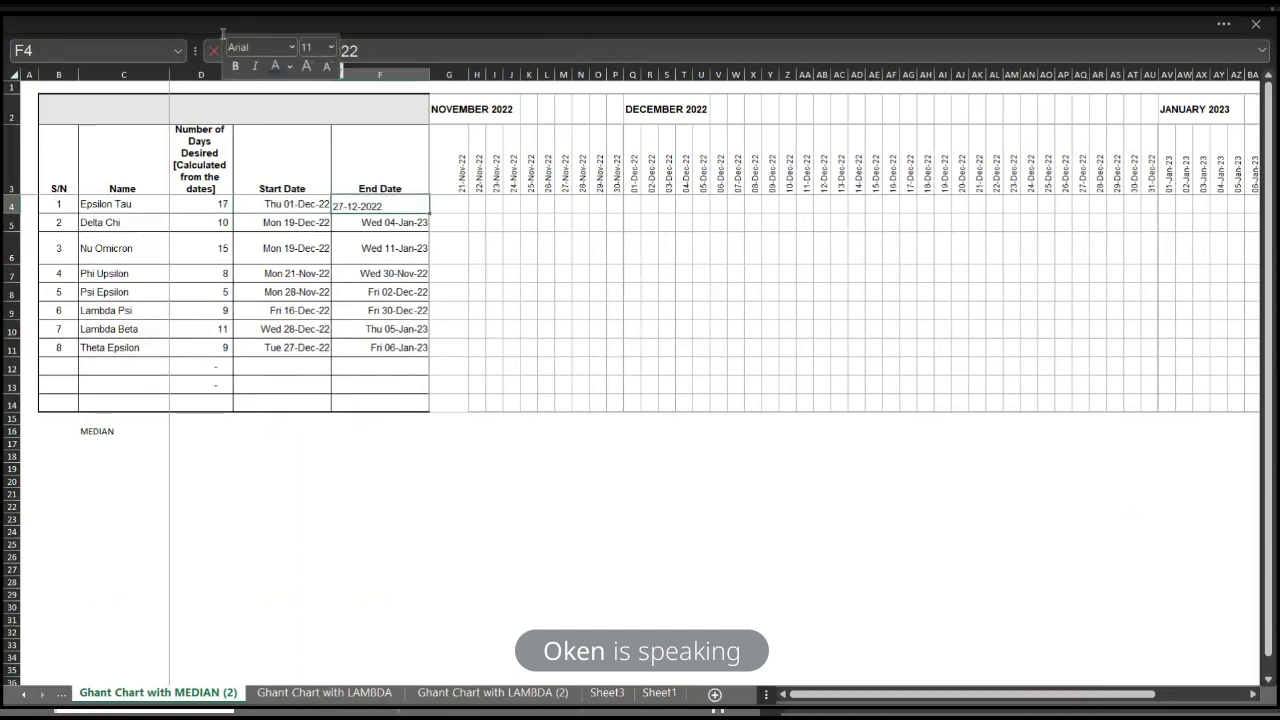
{"action": "key", "text": "BackSpace"}
{"action": "key", "text": "BackSpace"}
{"action": "type", "text": "05"}
{"action": "key", "text": "Return"}
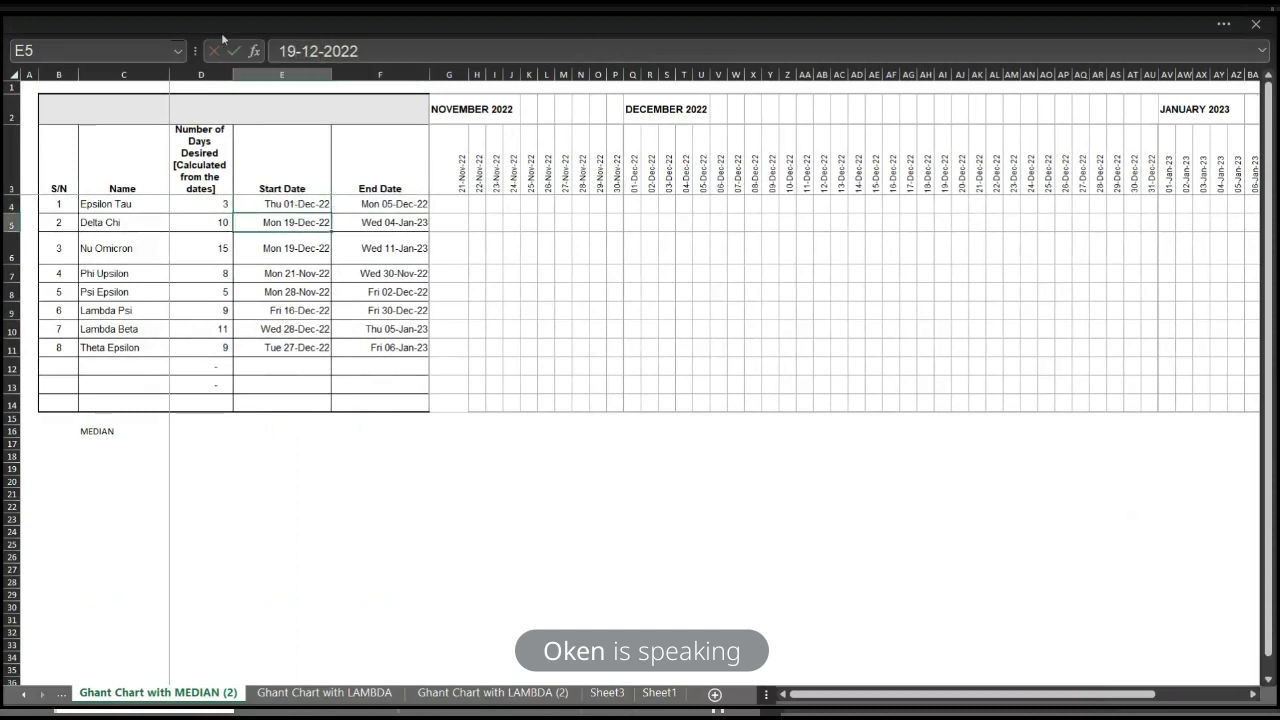
{"action": "left_click", "coordinate": [215, 207]}
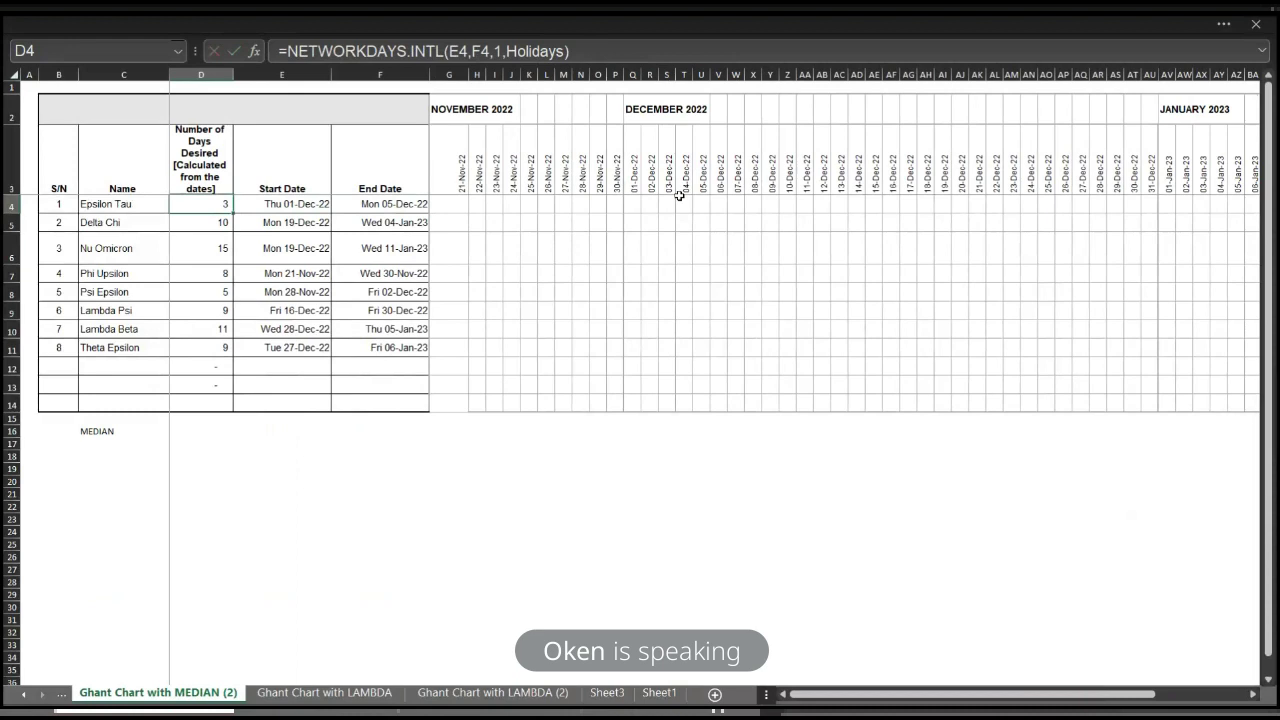
Step: Begin a MEDIAN formula in cell G4 with the row's start date as the column-locked reference $E4
{"action": "left_click", "coordinate": [460, 202]}
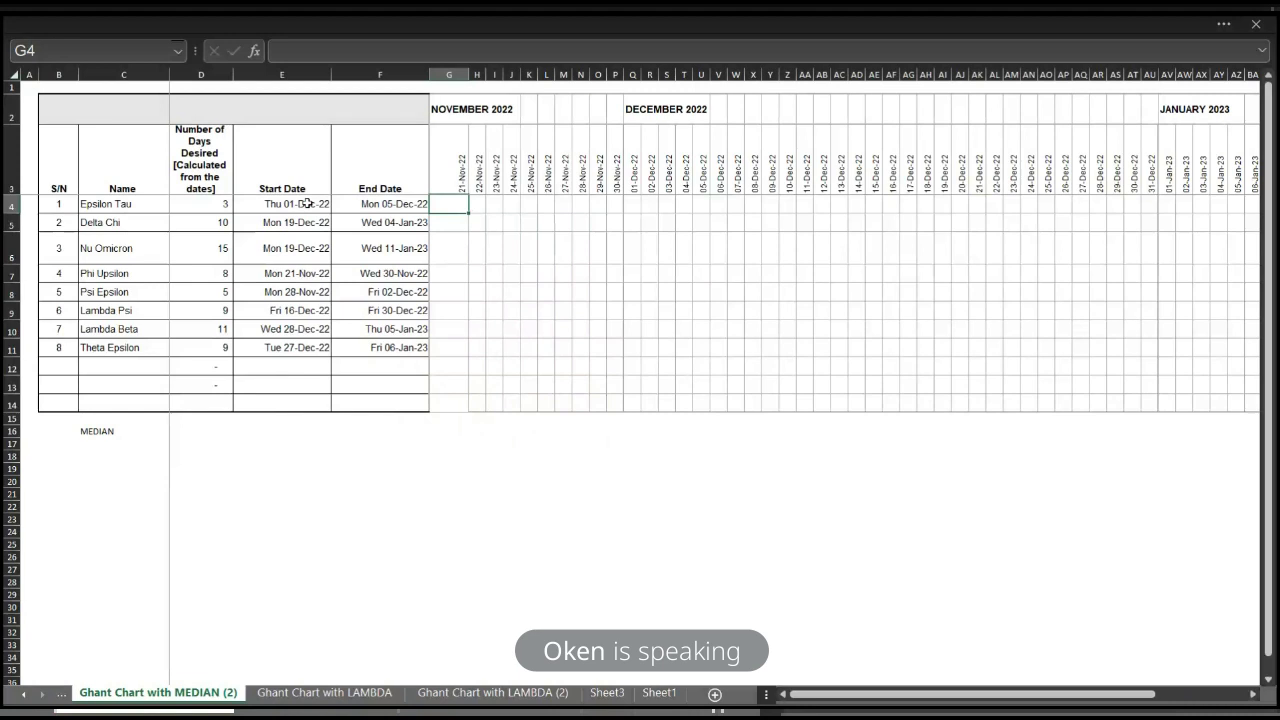
{"action": "type", "text": "=med"}
{"action": "key", "text": "Tab"}
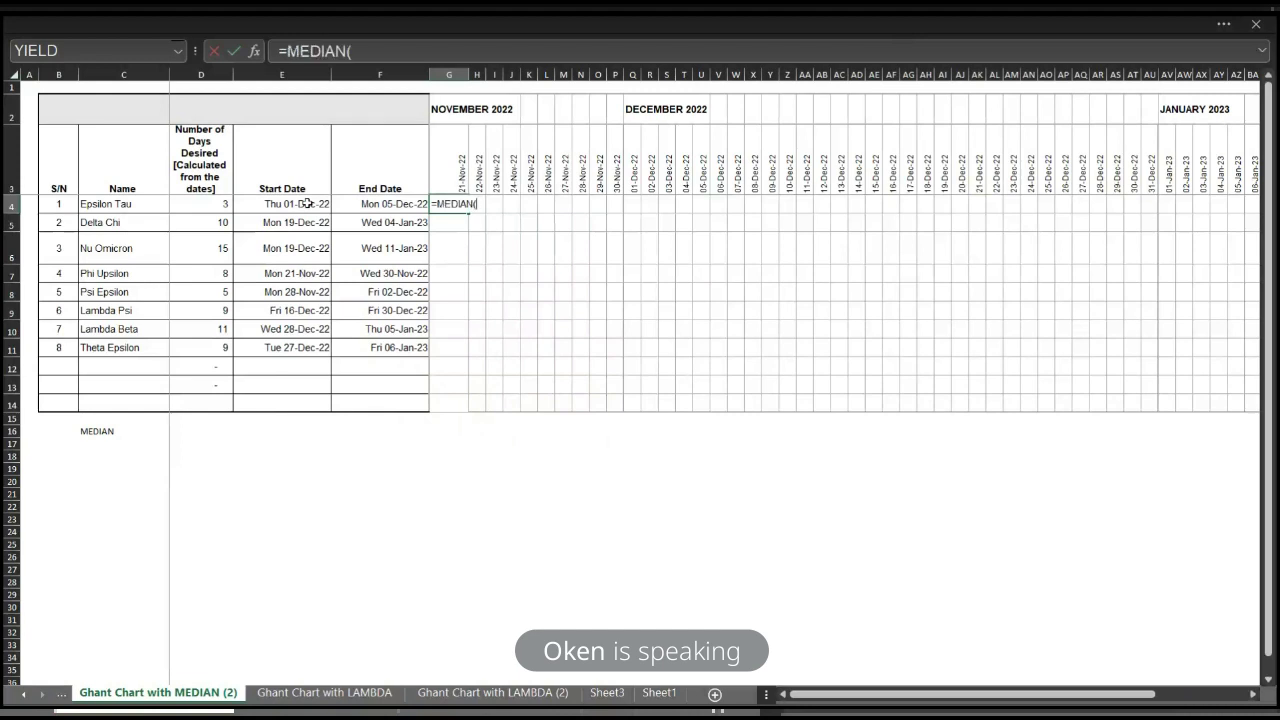
{"action": "left_click", "coordinate": [307, 203]}
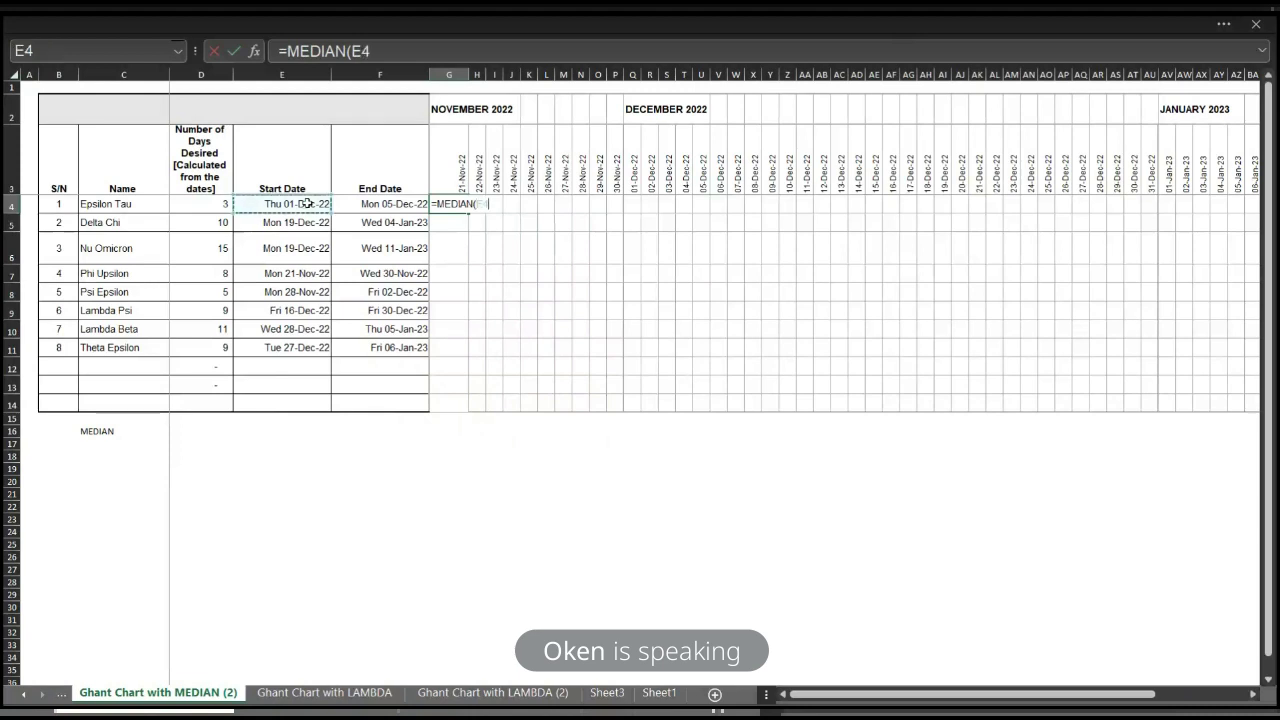
{"action": "key", "text": "F4"}
{"action": "key", "text": "F4"}
{"action": "key", "text": "F4"}
{"action": "type", "text": ","}
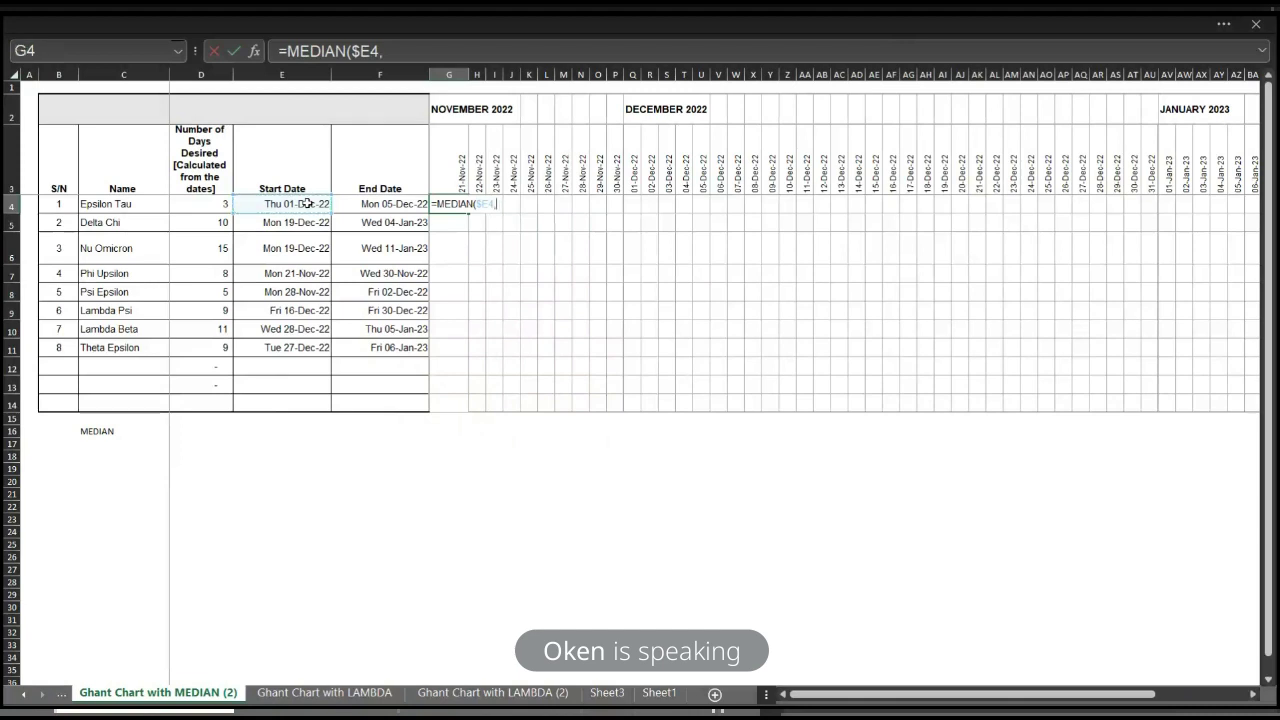
Step: Complete G4's formula as =MEDIAN($E4,$G3,$F4), using the timeline date and the end date as the remaining arguments
{"action": "left_click", "coordinate": [447, 173]}
{"action": "key", "text": "F4"}
{"action": "key", "text": "F4"}
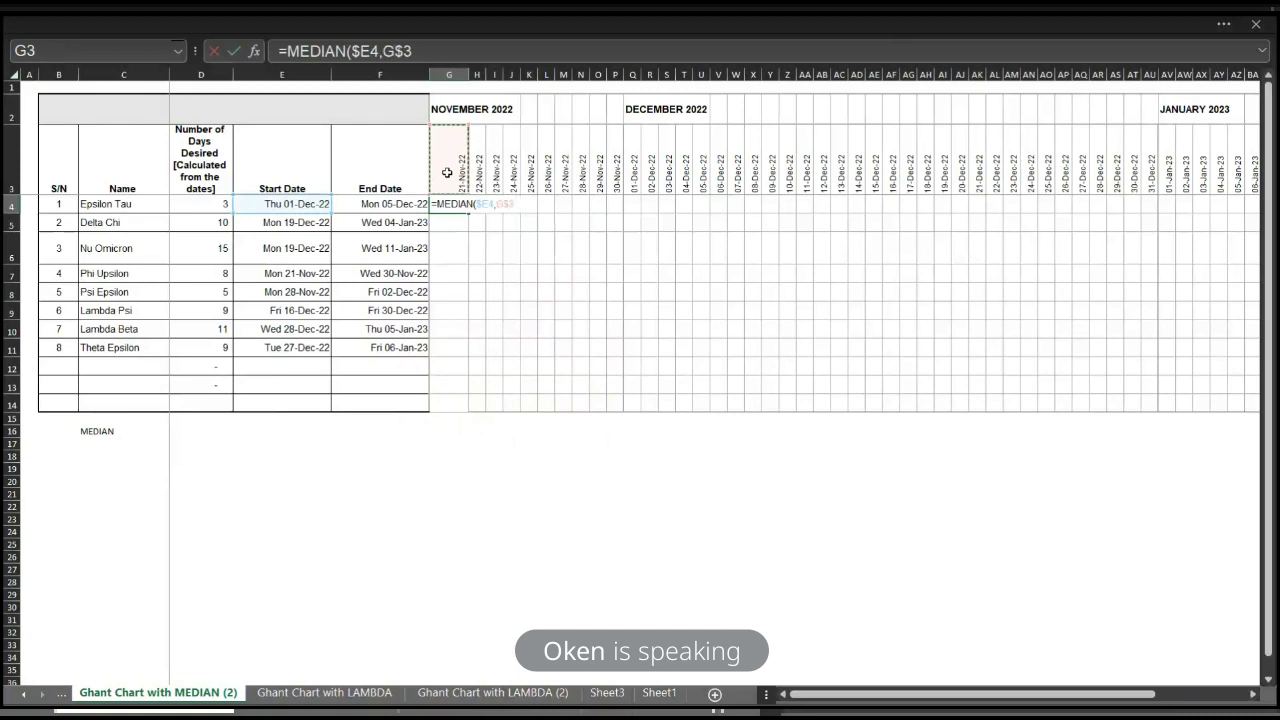
{"action": "key", "text": "F4"}
{"action": "type", "text": ","}
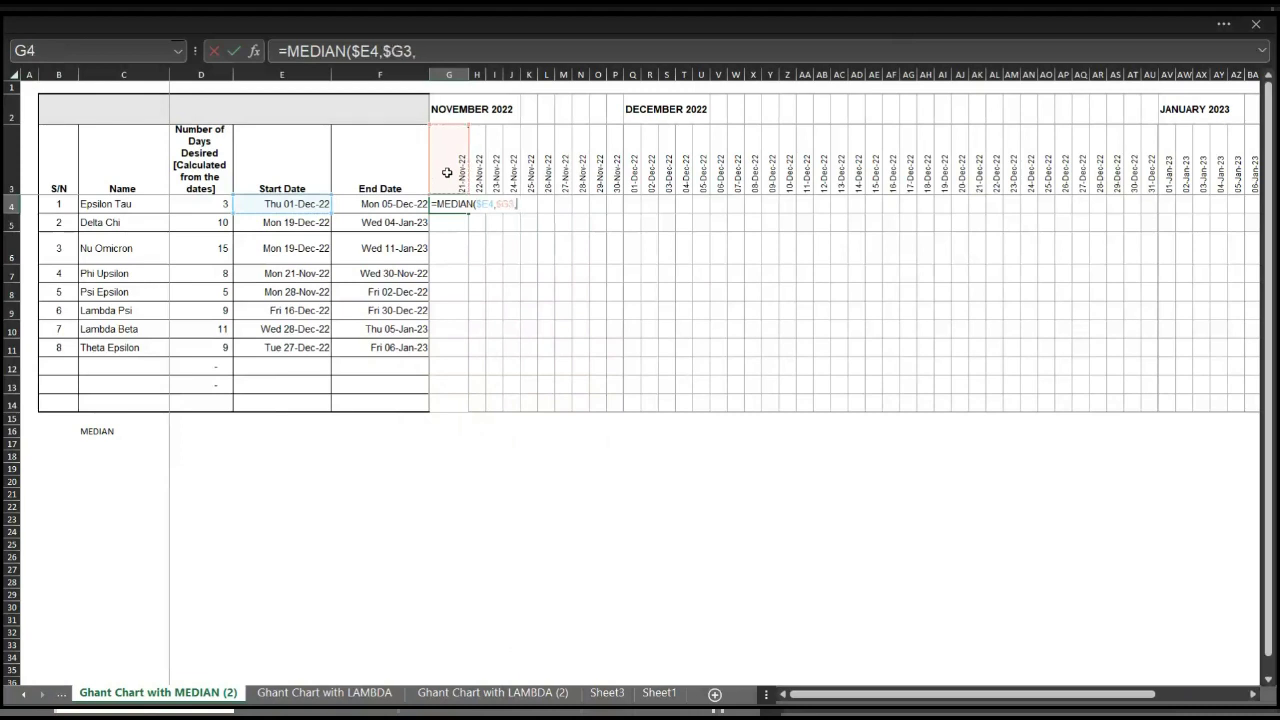
{"action": "left_click", "coordinate": [397, 203]}
{"action": "key", "text": "F4"}
{"action": "key", "text": "F4"}
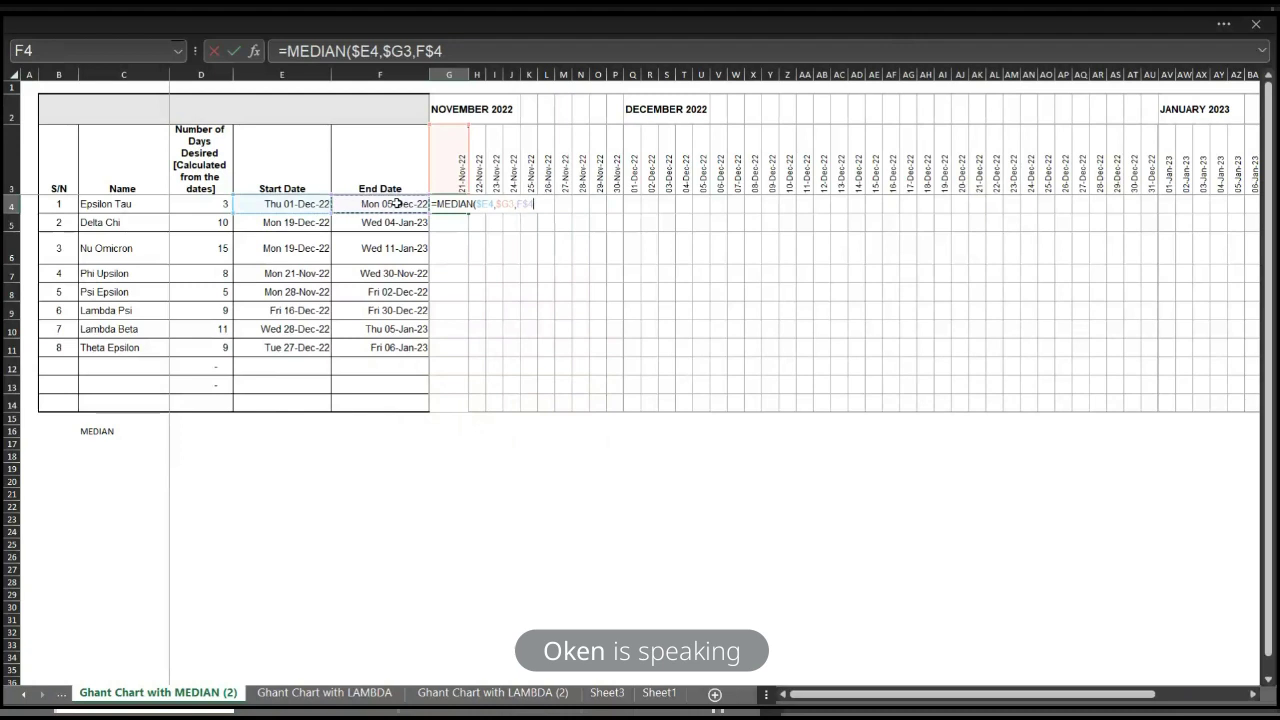
{"action": "key", "text": "F4"}
{"action": "type", "text": ")"}
{"action": "key", "text": "Return"}
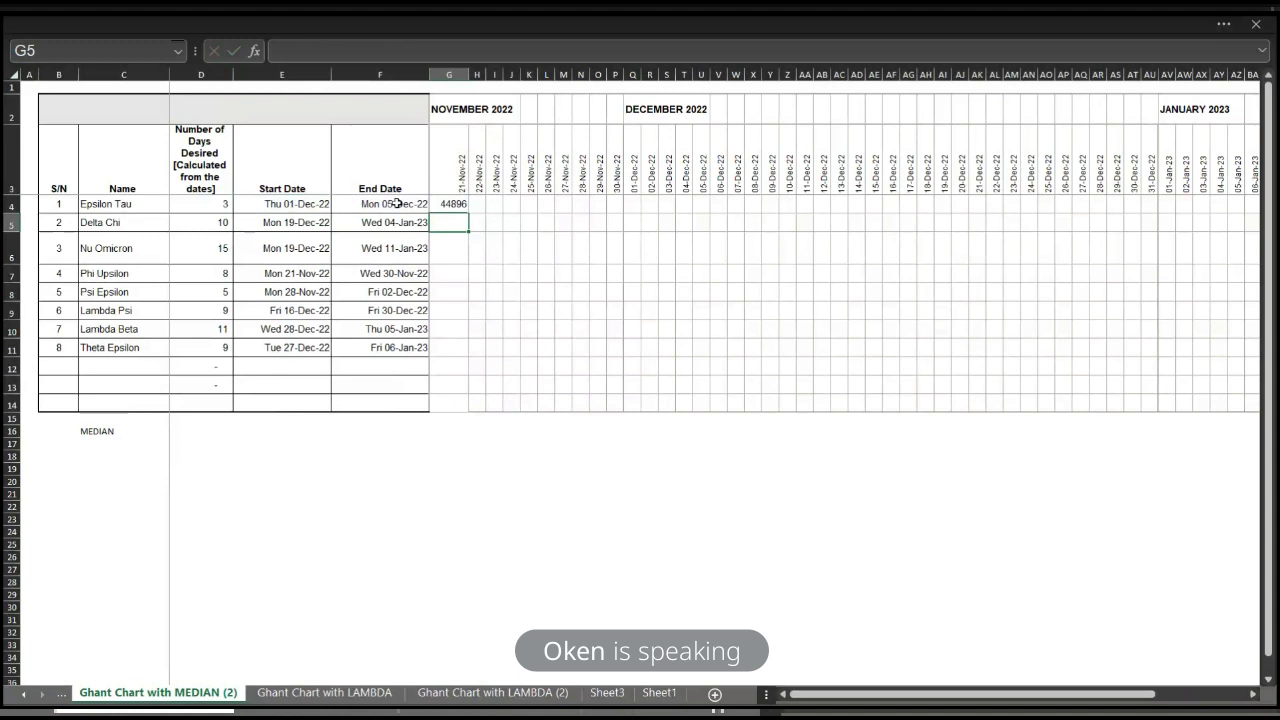
Step: Compare G4's MEDIAN formula with the timeline date formula in G3
{"action": "key", "text": "Up"}
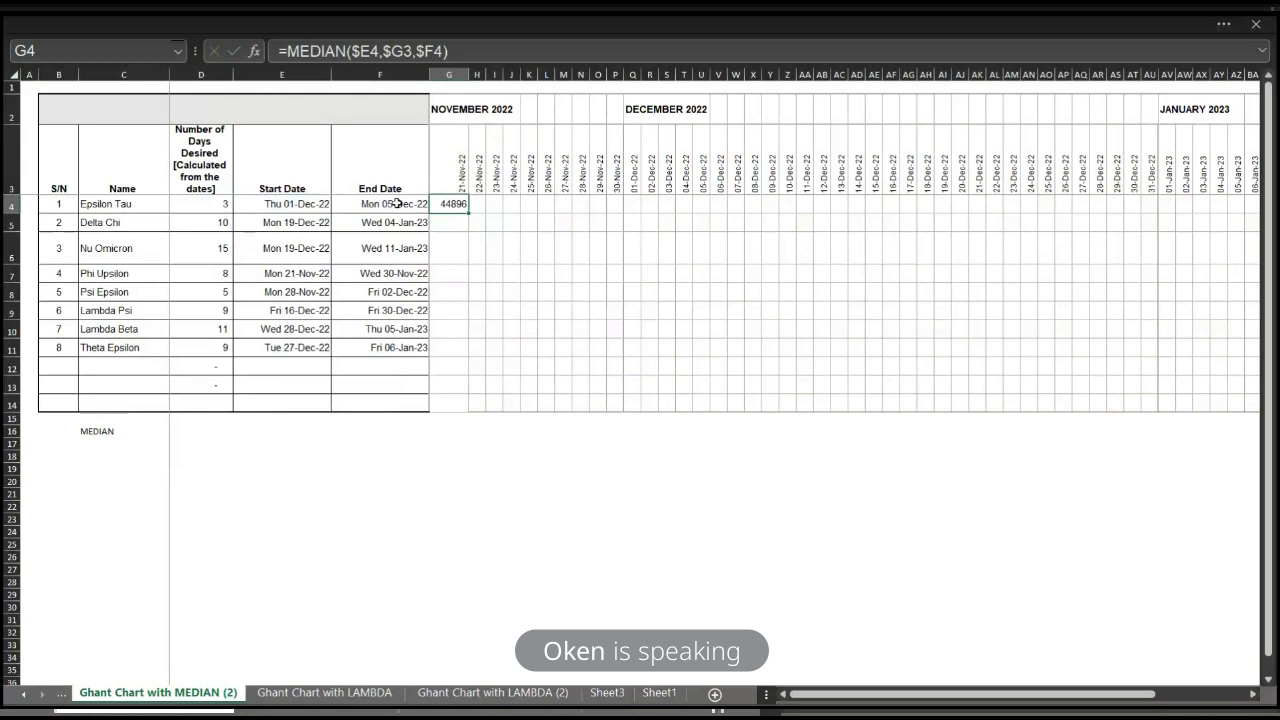
{"action": "left_click", "coordinate": [450, 166]}
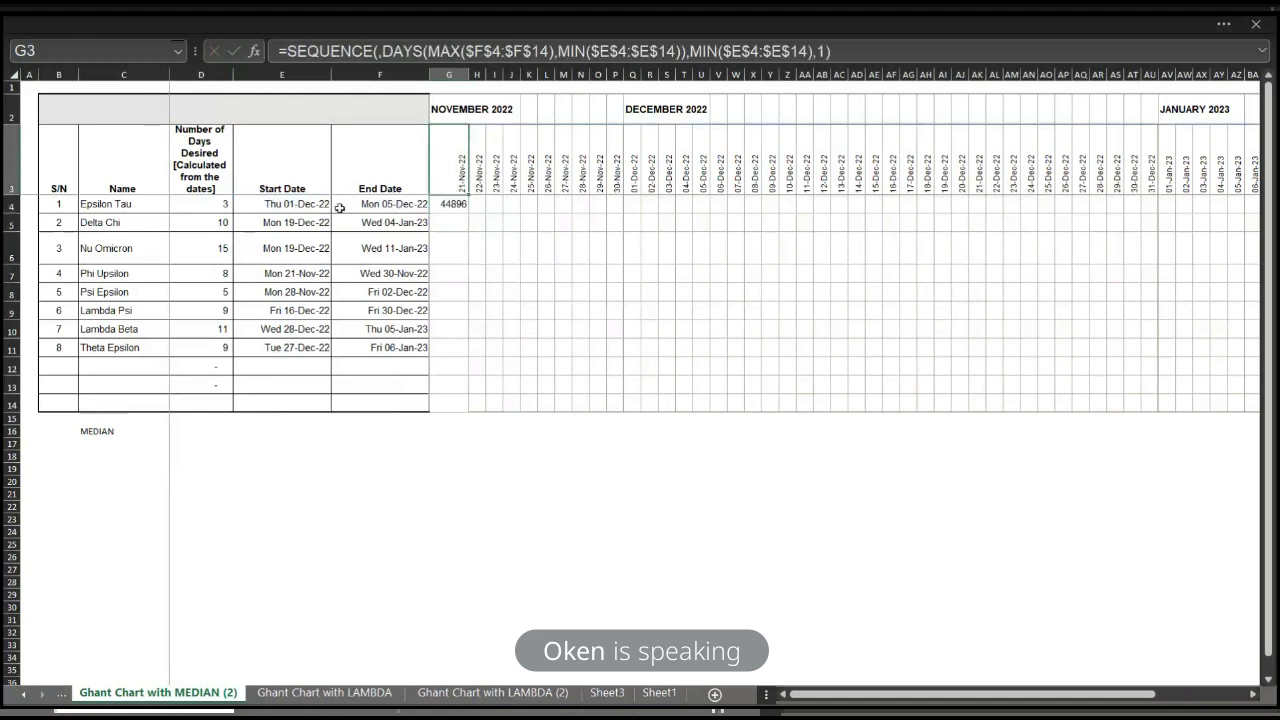
{"action": "left_click", "coordinate": [456, 205]}
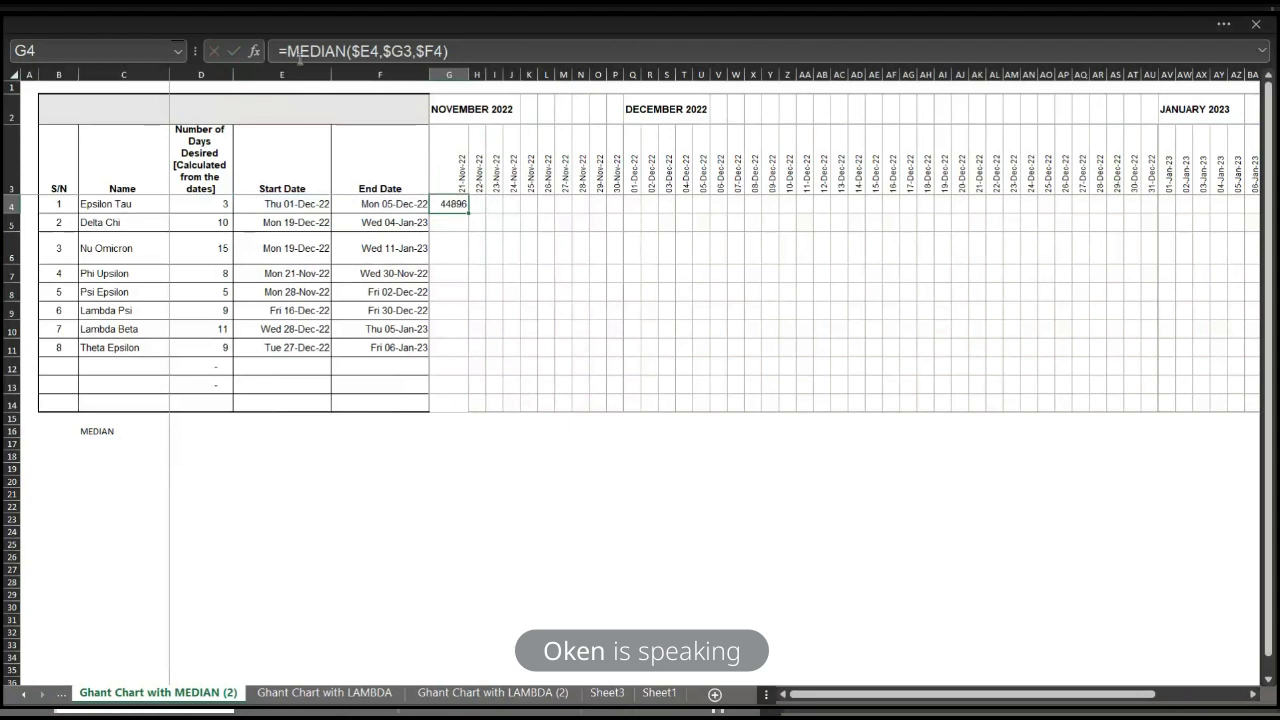
Step: Try to extend G4's formula with an =G$3 comparison and change its end-date reference to F$4
{"action": "left_click", "coordinate": [471, 50]}
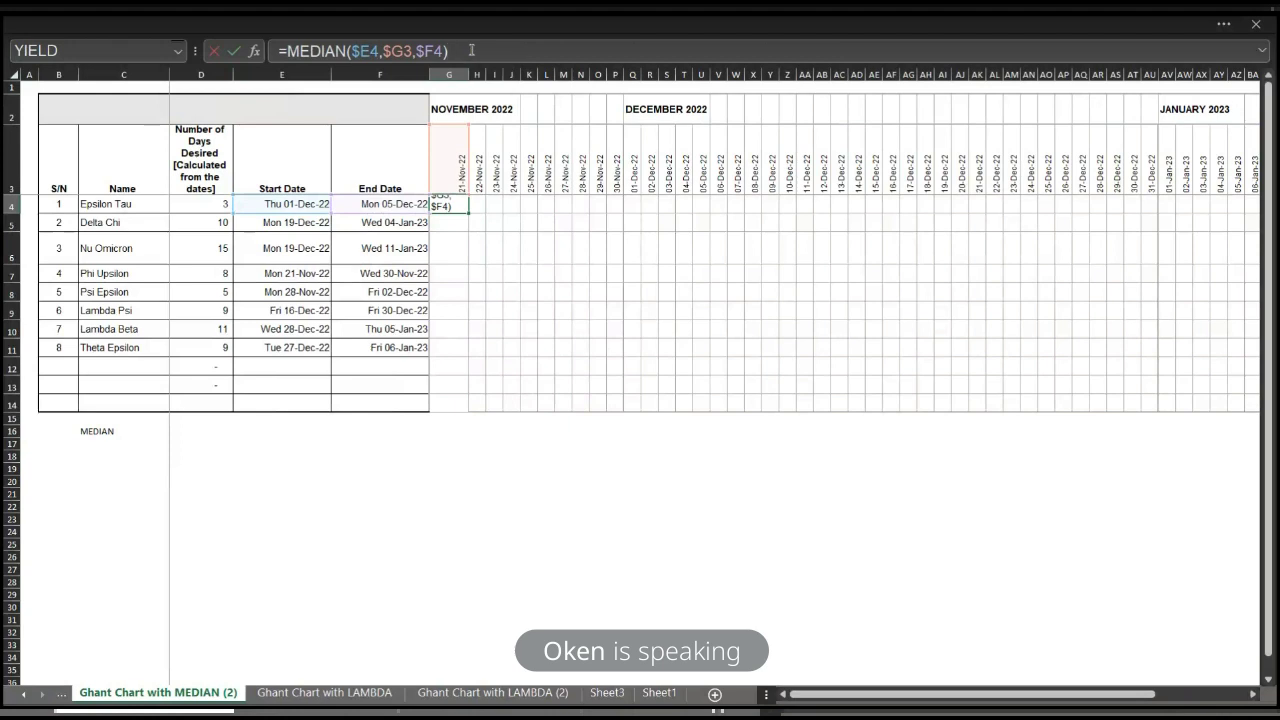
{"action": "type", "text": "="}
{"action": "left_click", "coordinate": [450, 151]}
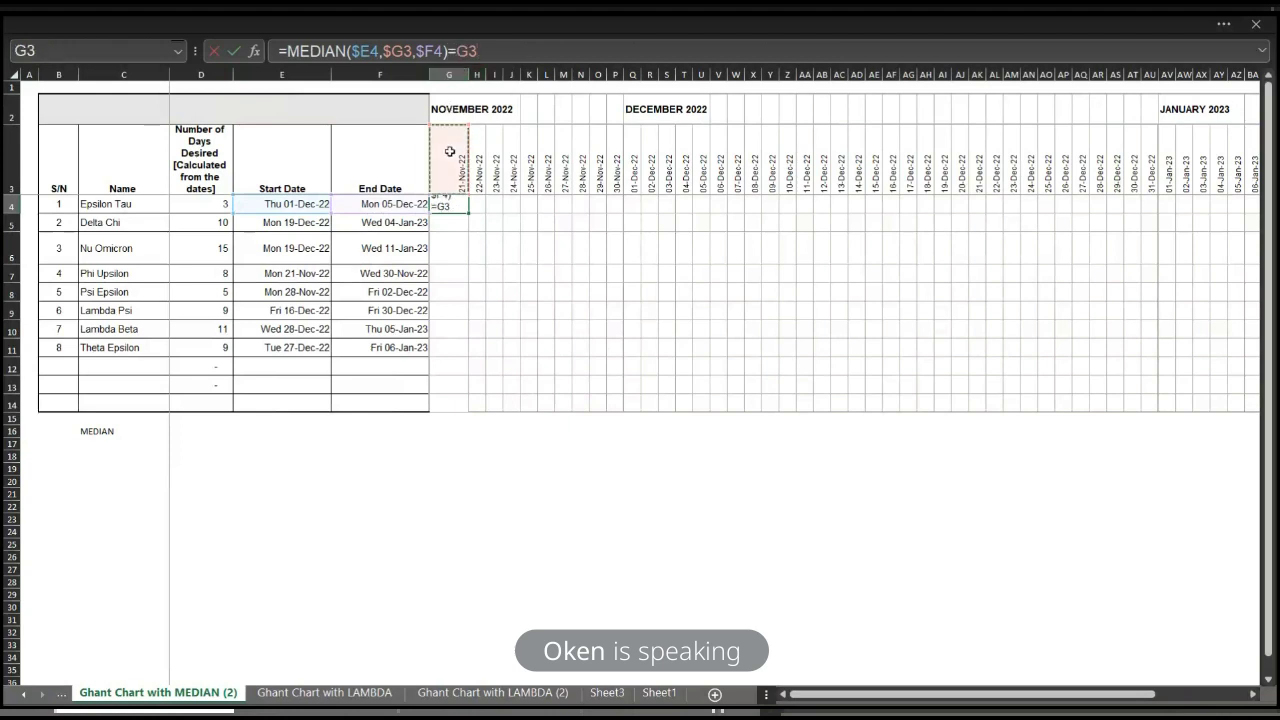
{"action": "key", "text": "F4"}
{"action": "key", "text": "F4"}
{"action": "left_click", "coordinate": [428, 50]}
{"action": "key", "text": "F4"}
{"action": "key", "text": "F4"}
{"action": "key", "text": "F4"}
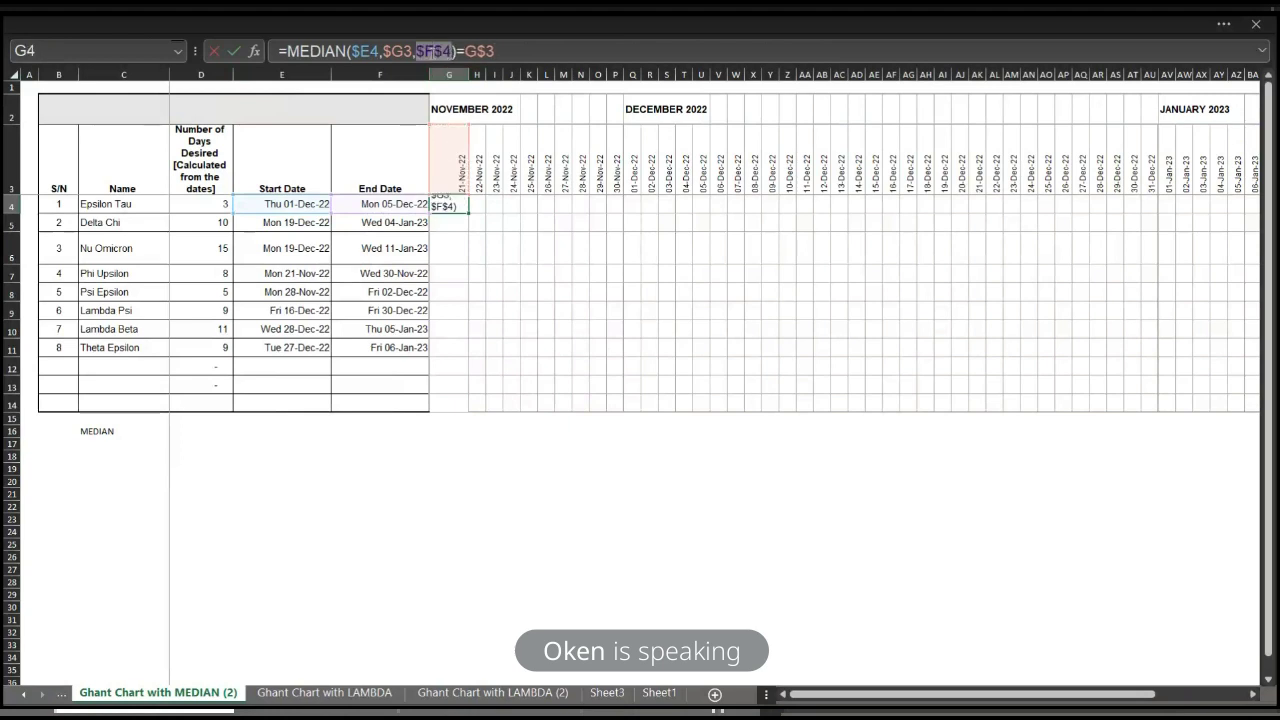
{"action": "left_click", "coordinate": [517, 53]}
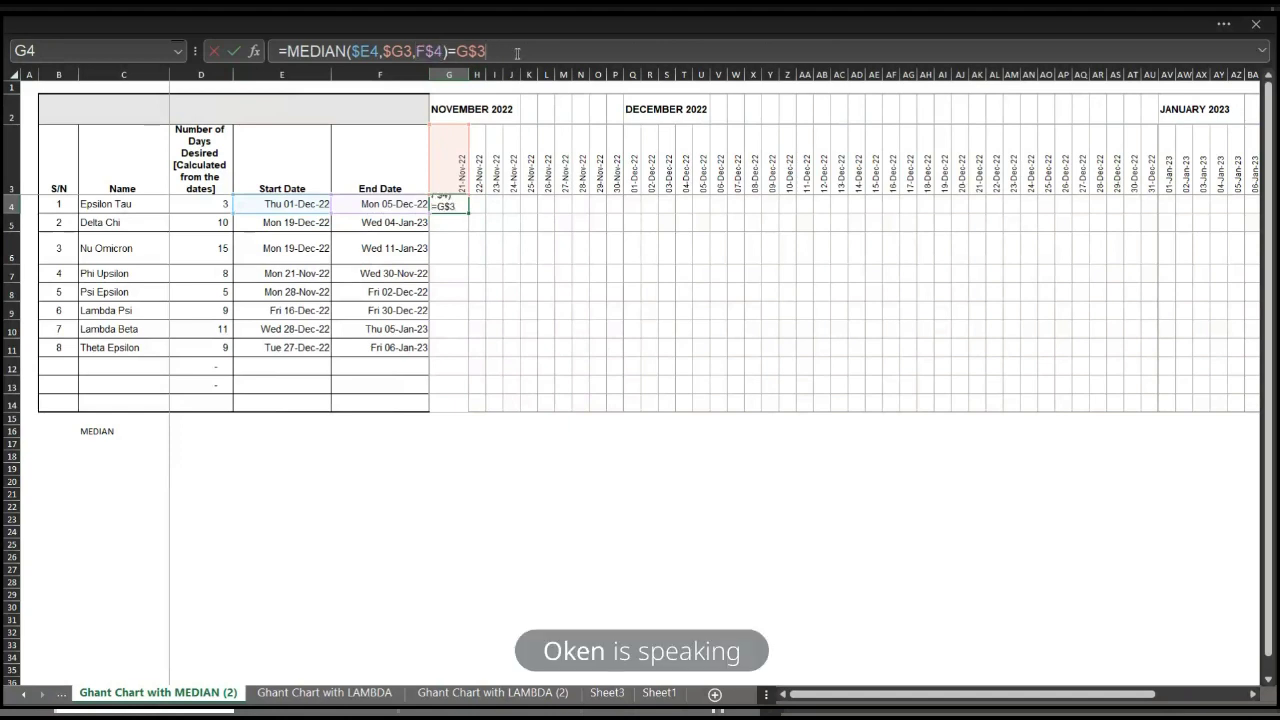
{"action": "left_click", "coordinate": [283, 50]}
{"action": "type", "text": "("}
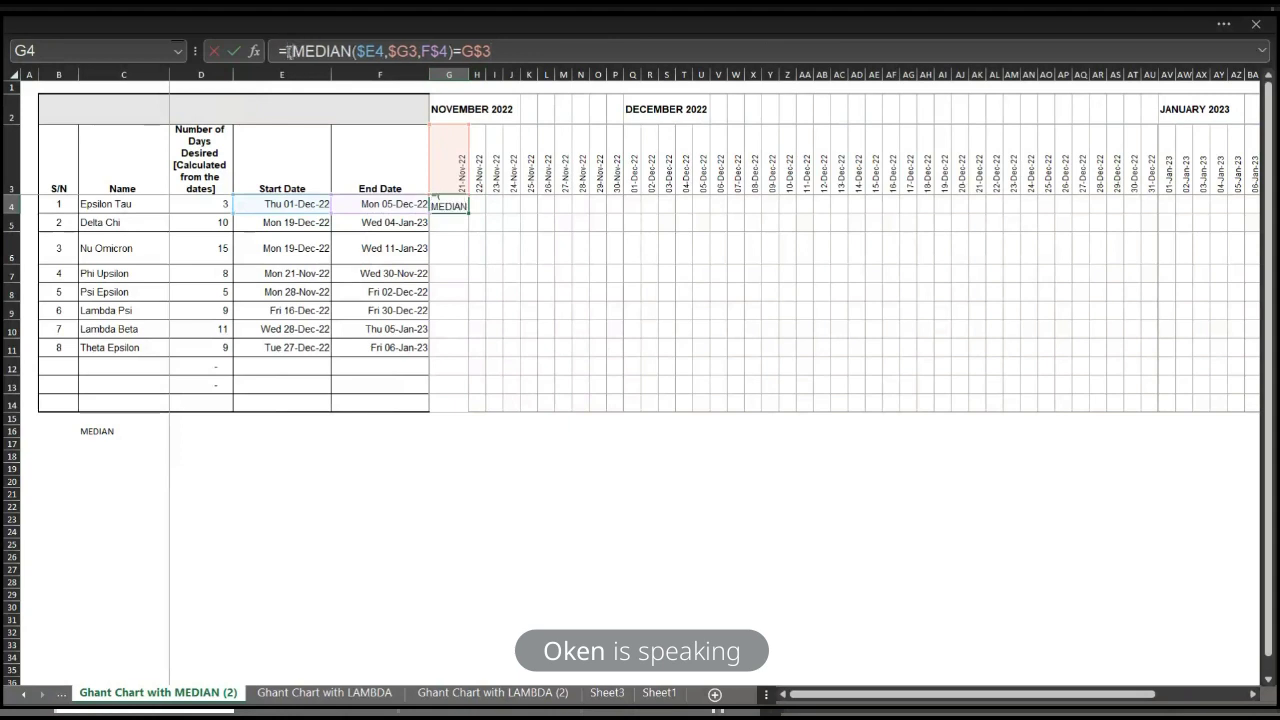
{"action": "left_click", "coordinate": [559, 54]}
{"action": "key", "text": "Return"}
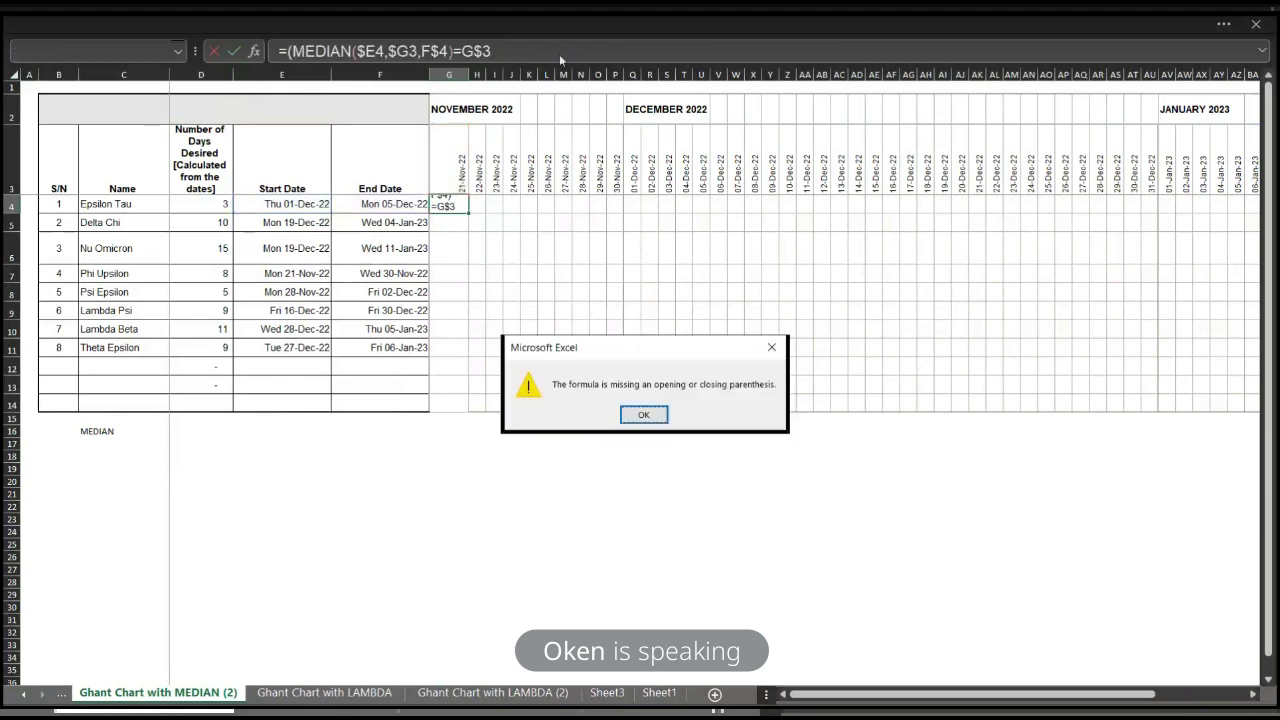
{"action": "key", "text": "Return"}
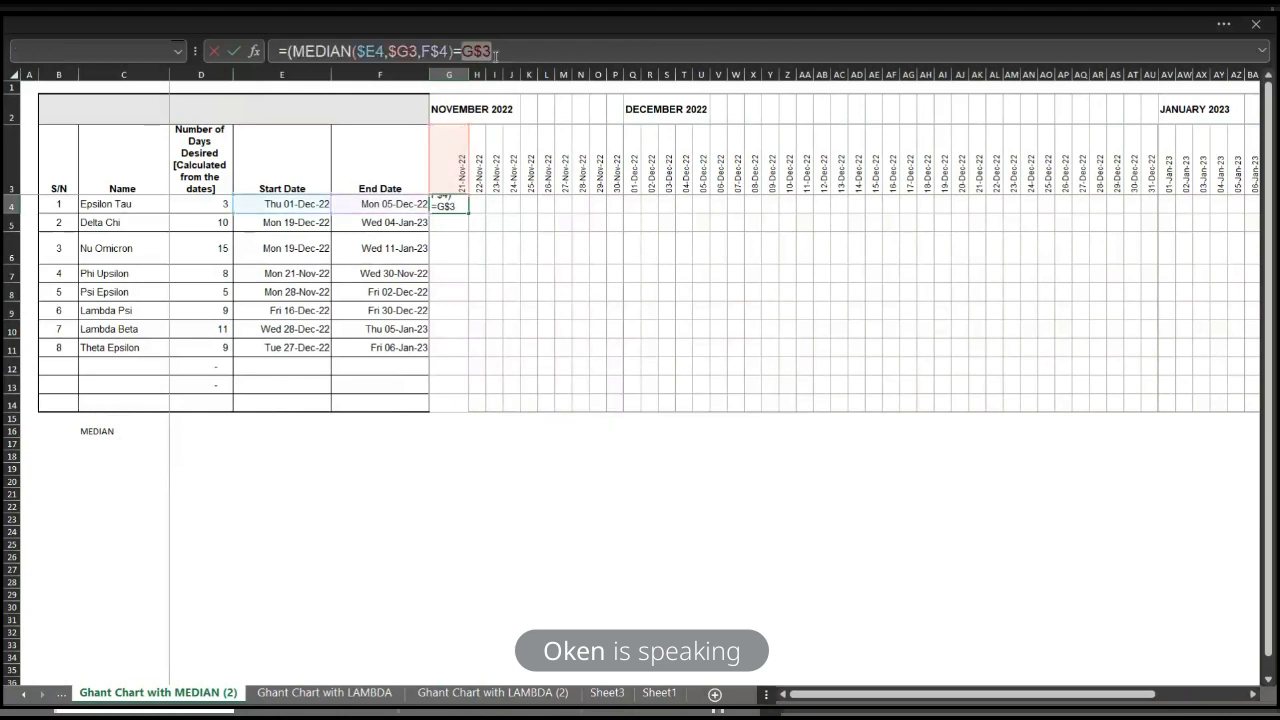
{"action": "left_click", "coordinate": [286, 51]}
{"action": "key", "text": "BackSpace"}
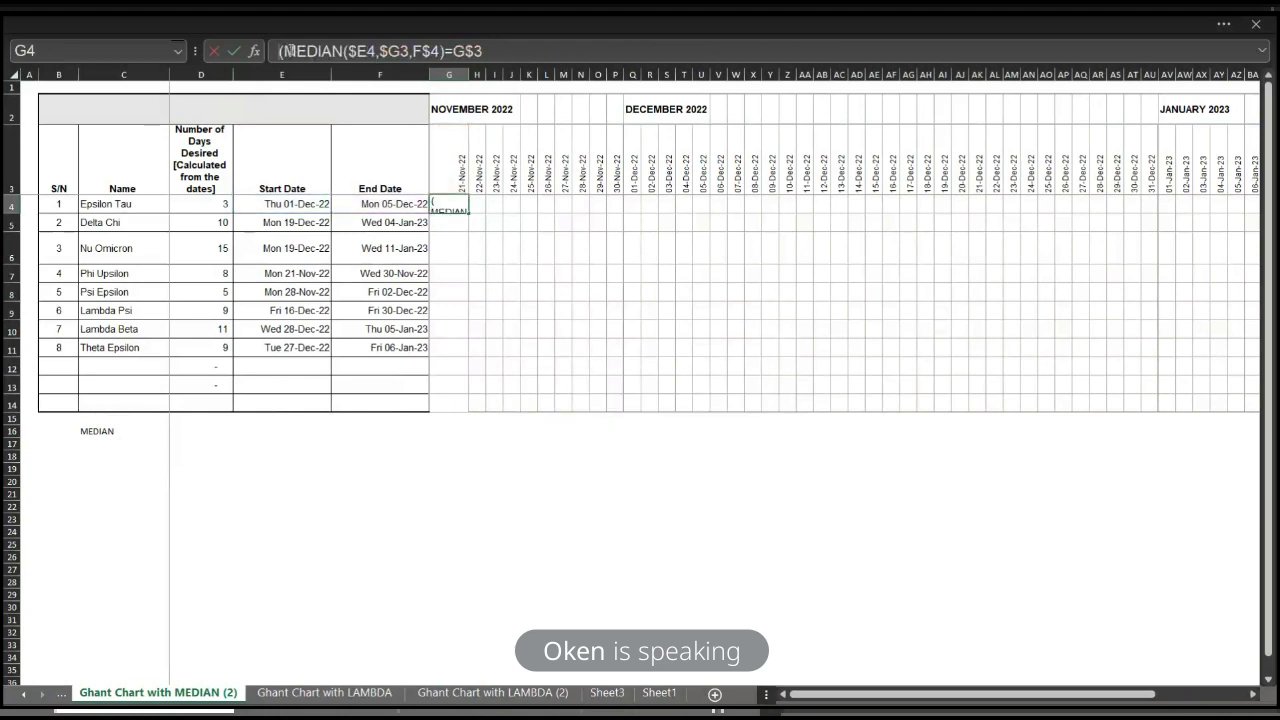
{"action": "key", "text": "BackSpace"}
{"action": "type", "text": "="}
Step: Evaluate the expression MEDIAN($E4,$G3,F$4)=G$3 within G4's formula, and discard the edit
{"action": "left_click_drag", "start_coordinate": [288, 51], "coordinate": [520, 55]}
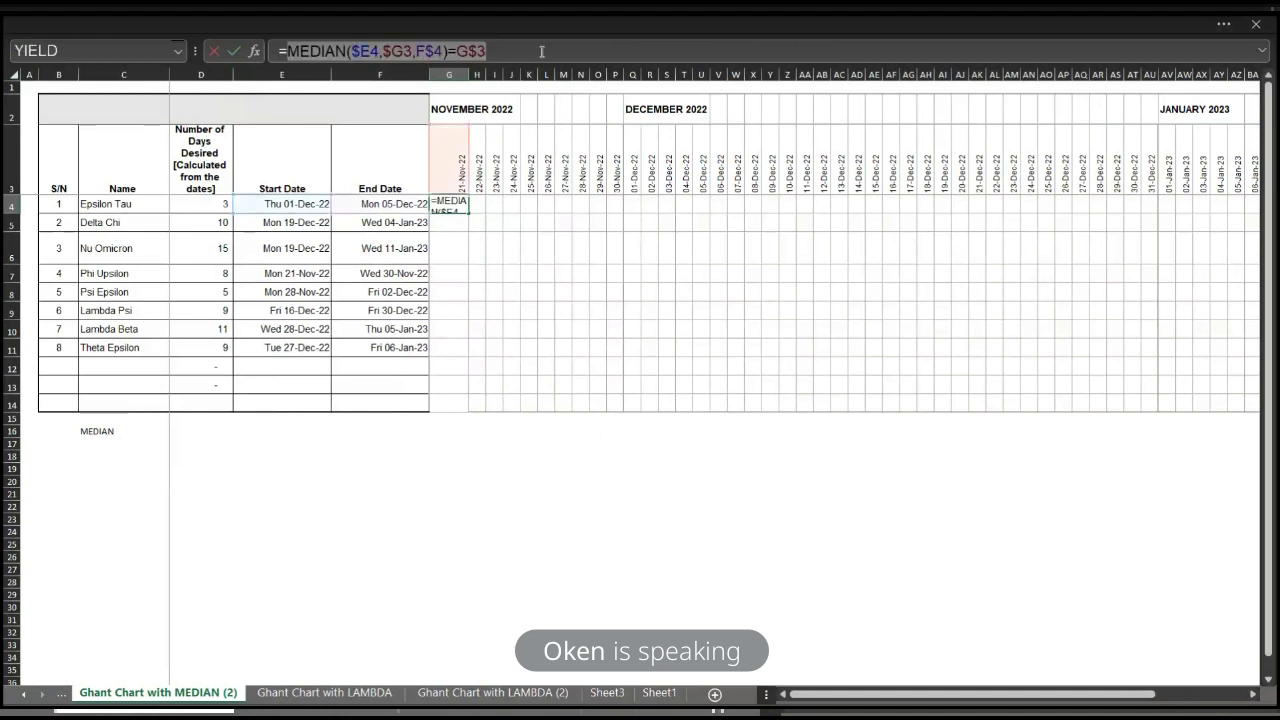
{"action": "key", "text": "F9"}
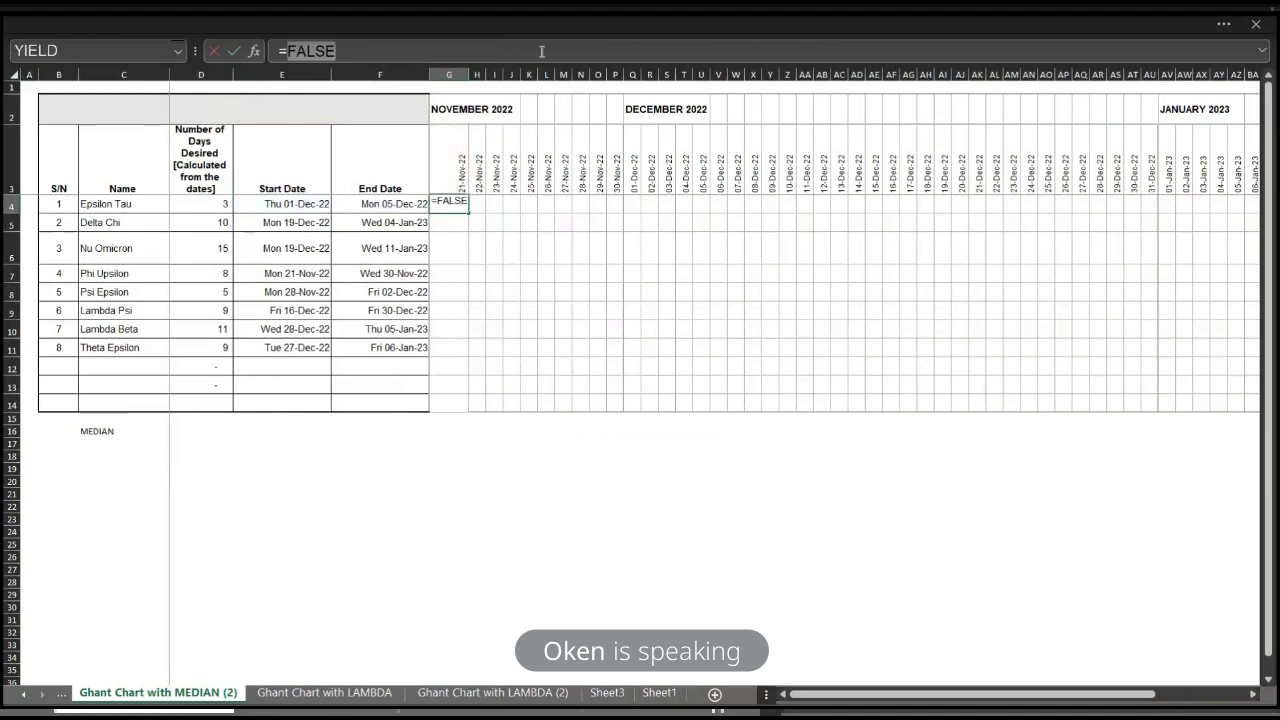
{"action": "key", "text": "Escape"}
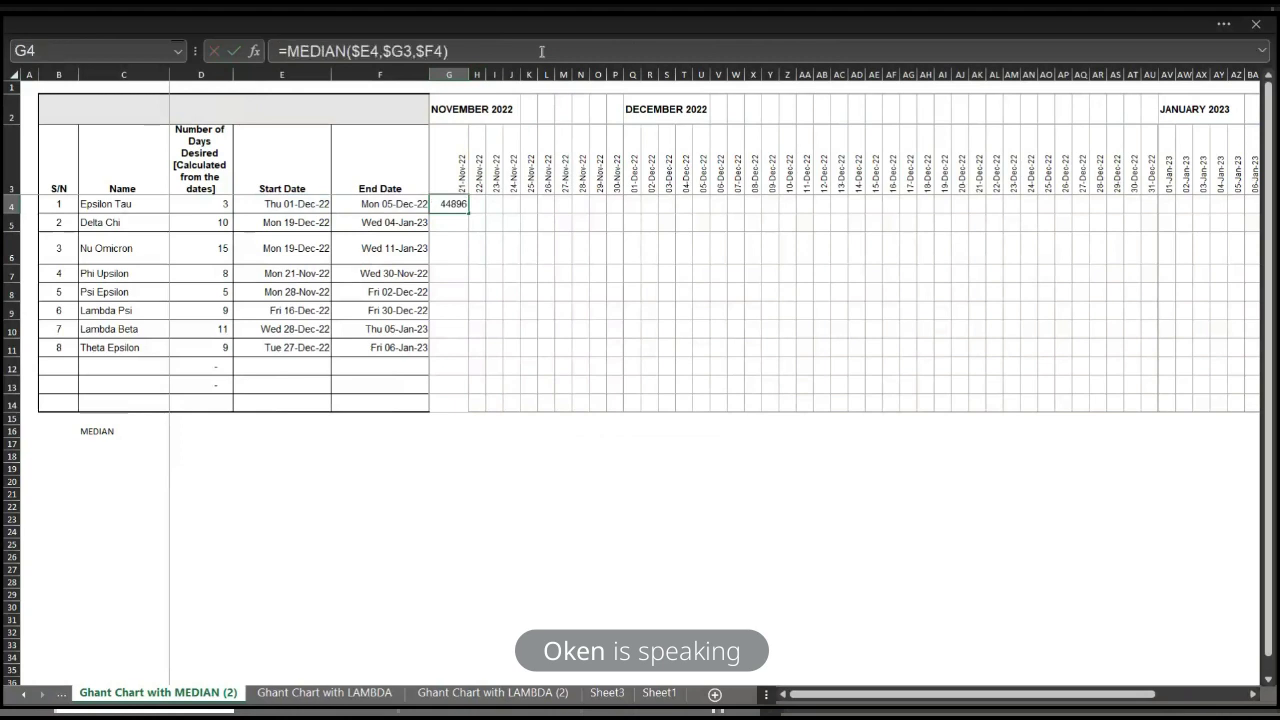
Step: Add an opening parenthesis before MEDIAN in G4's formula and compare its result with the row-locked date G$3
{"action": "left_click", "coordinate": [287, 51]}
{"action": "type", "text": "("}
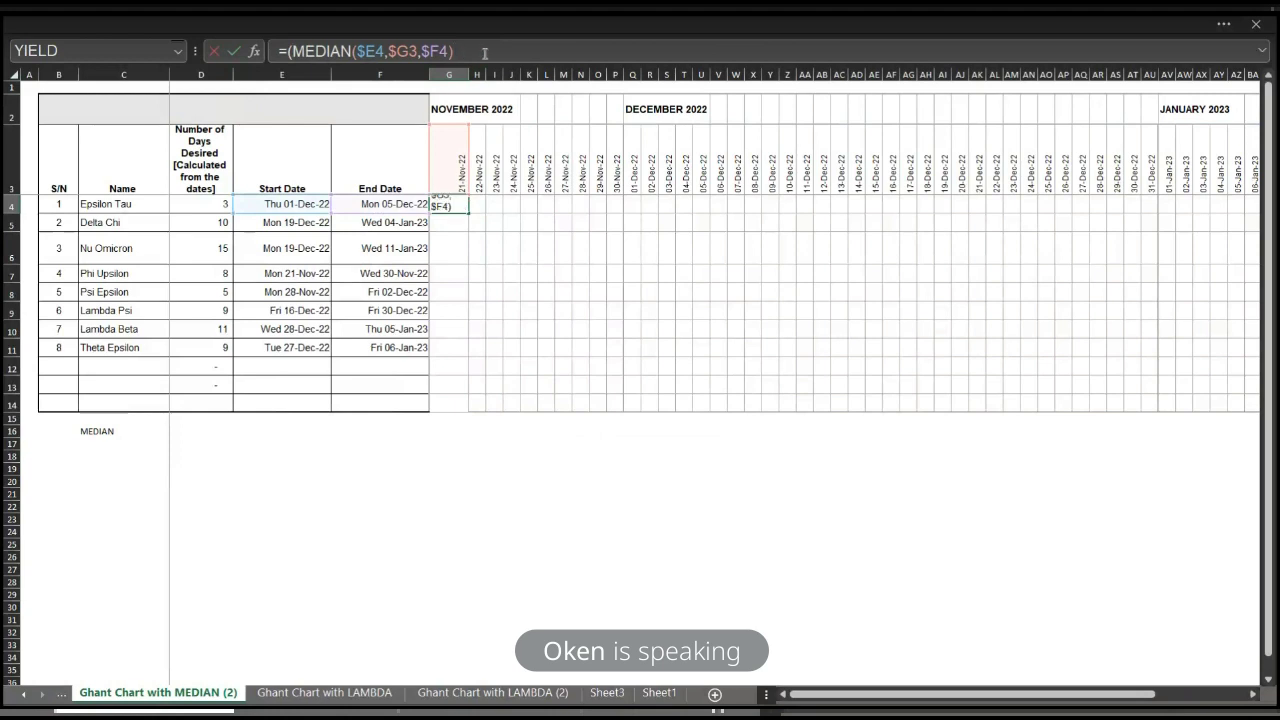
{"action": "type", "text": "="}
{"action": "left_click", "coordinate": [459, 162]}
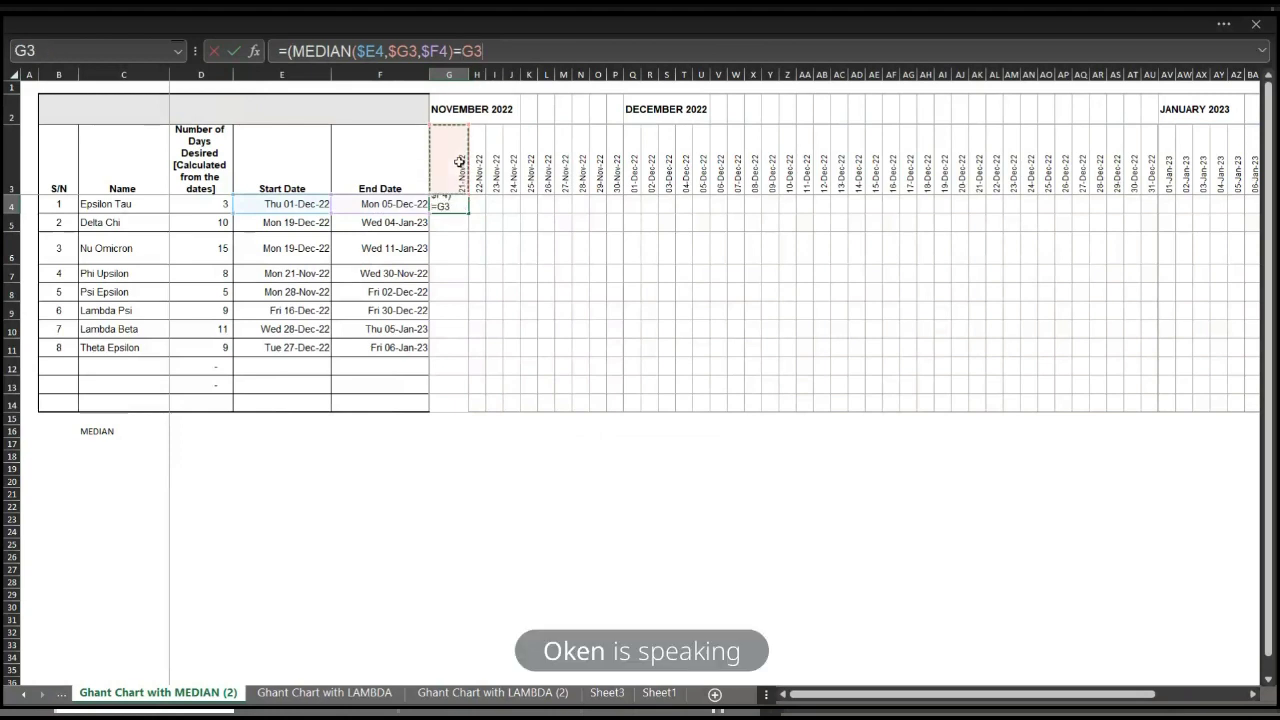
{"action": "key", "text": "F4"}
{"action": "key", "text": "F4"}
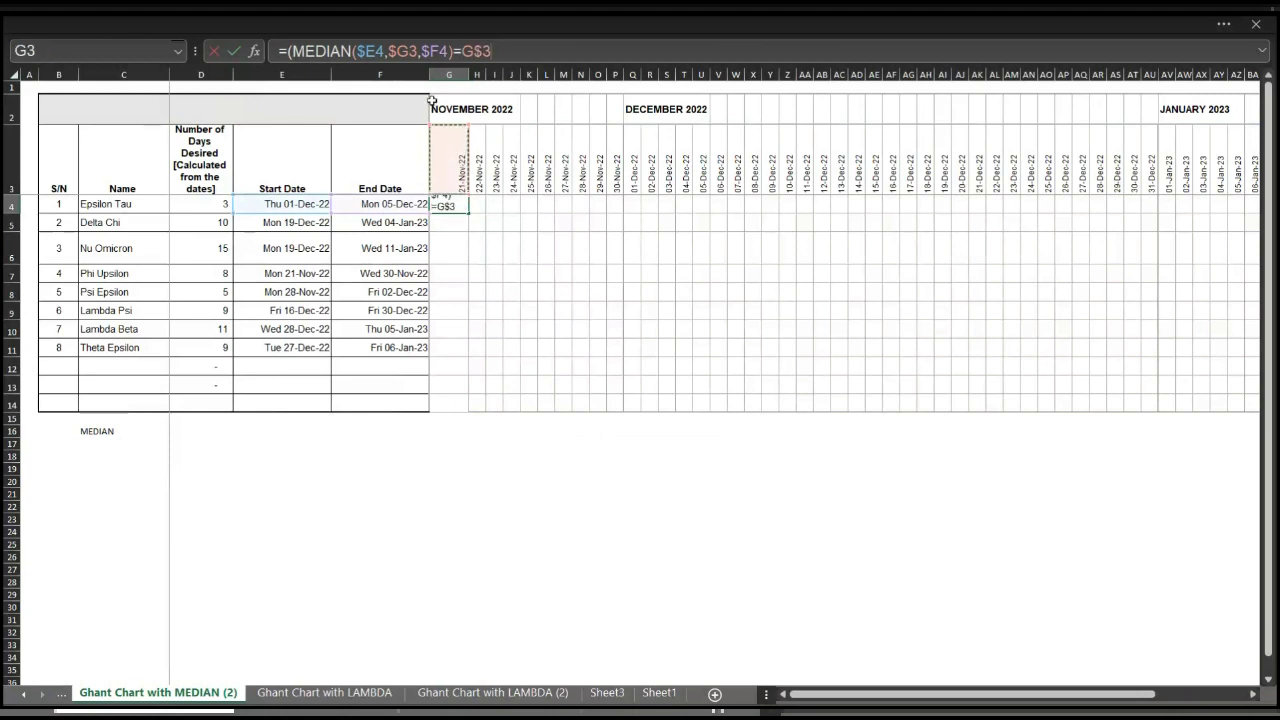
Step: Change the middle MEDIAN argument to G$3 and finish G4's formula as =(MEDIAN($E4,G$3,$F4)=G$3)+0
{"action": "left_click", "coordinate": [395, 50]}
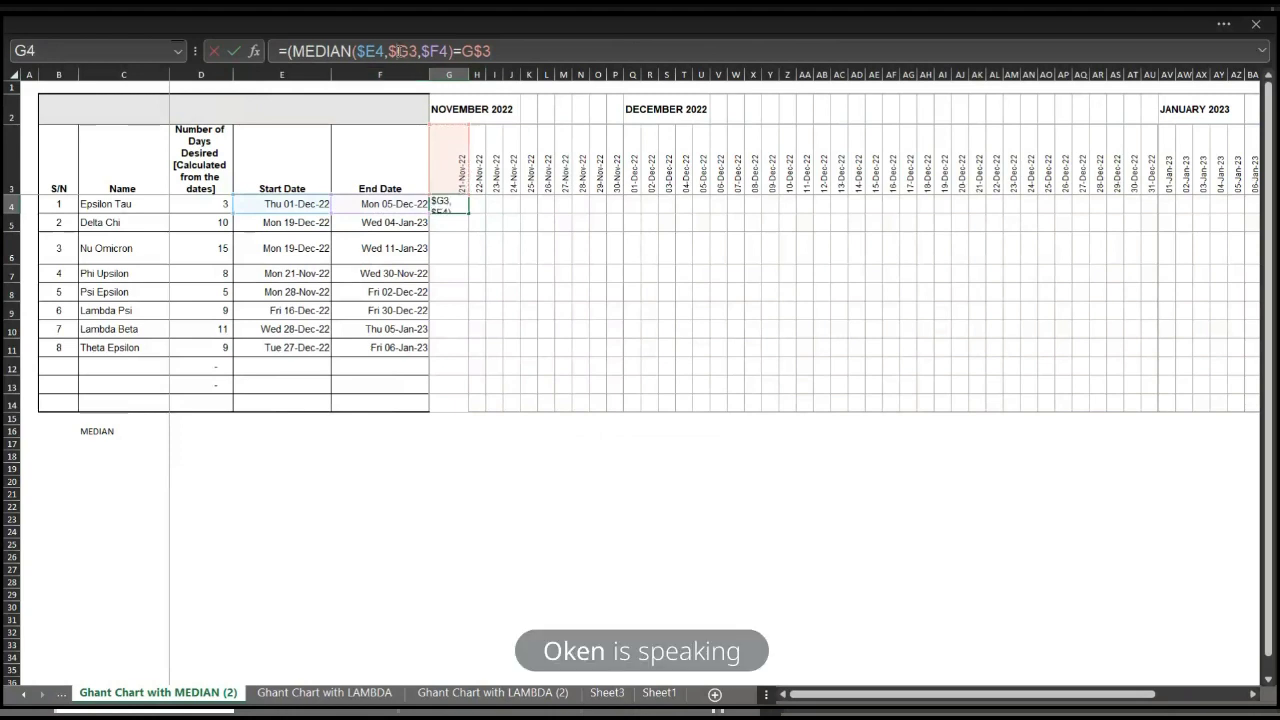
{"action": "key", "text": "F4"}
{"action": "key", "text": "F4"}
{"action": "key", "text": "F4"}
{"action": "left_click", "coordinate": [514, 43]}
{"action": "type", "text": ")+0"}
{"action": "key", "text": "Return"}
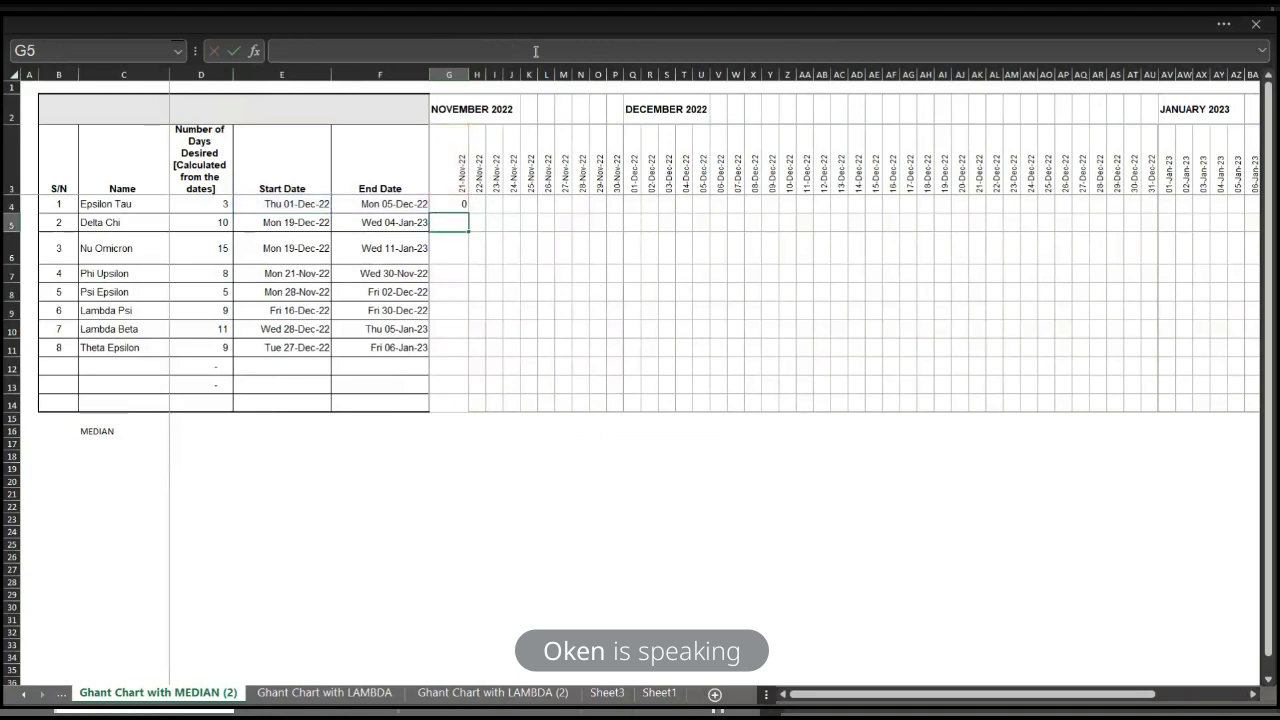
Step: Copy G4's formula across row 4 through cell AA4, the 11-Dec-22 column
{"action": "left_click", "coordinate": [458, 203]}
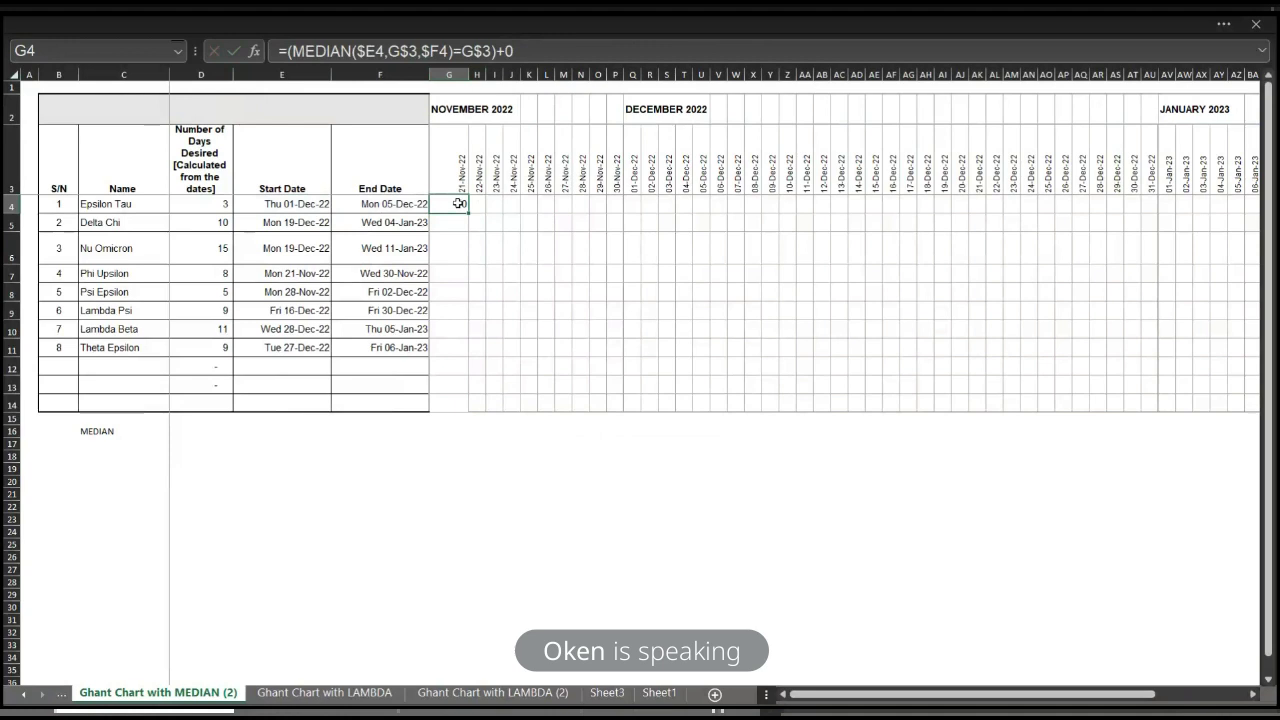
{"action": "left_click", "coordinate": [457, 162]}
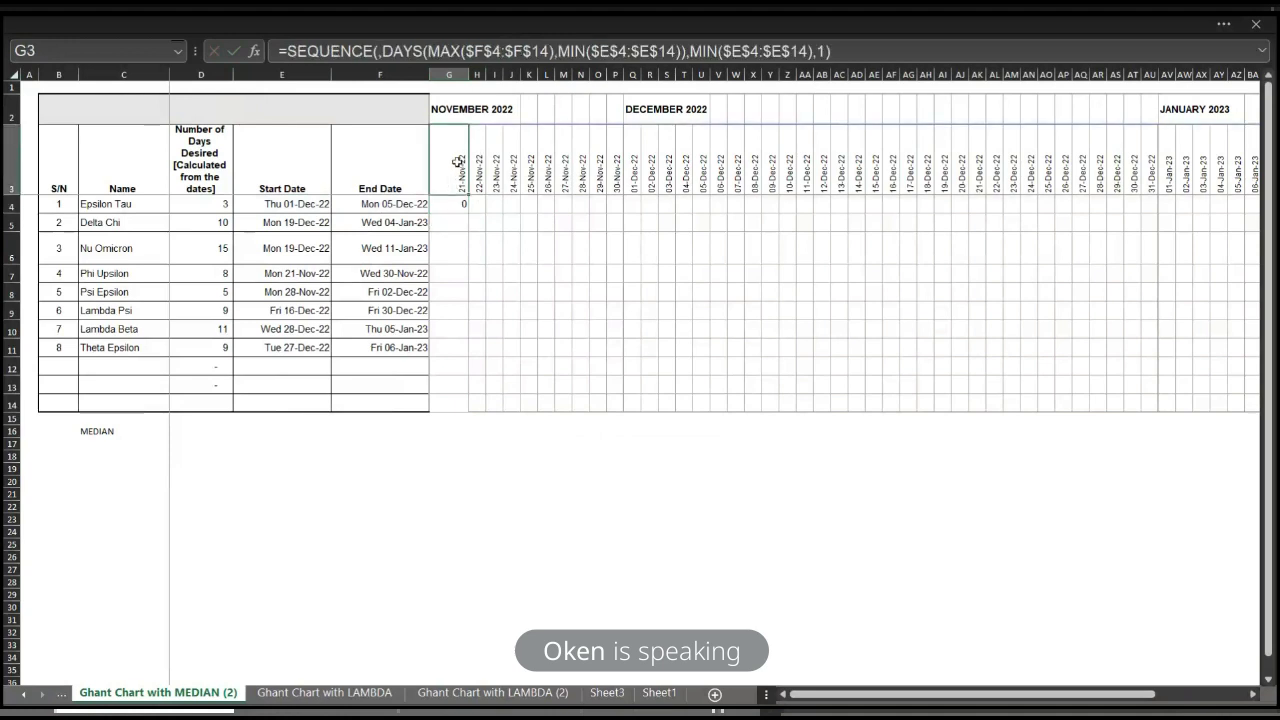
{"action": "scroll", "coordinate": [458, 162], "scroll_direction": "up", "scroll_amount": 5, "text": "ctrl"}
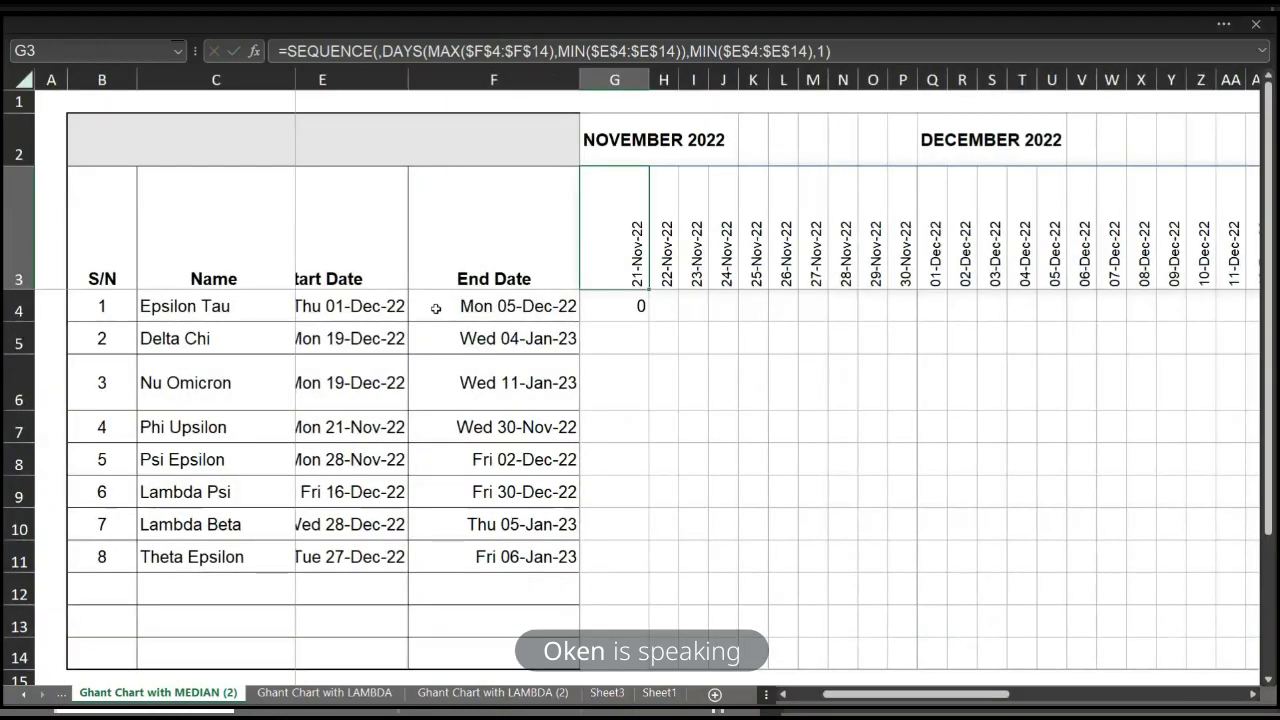
{"action": "left_click", "coordinate": [628, 305]}
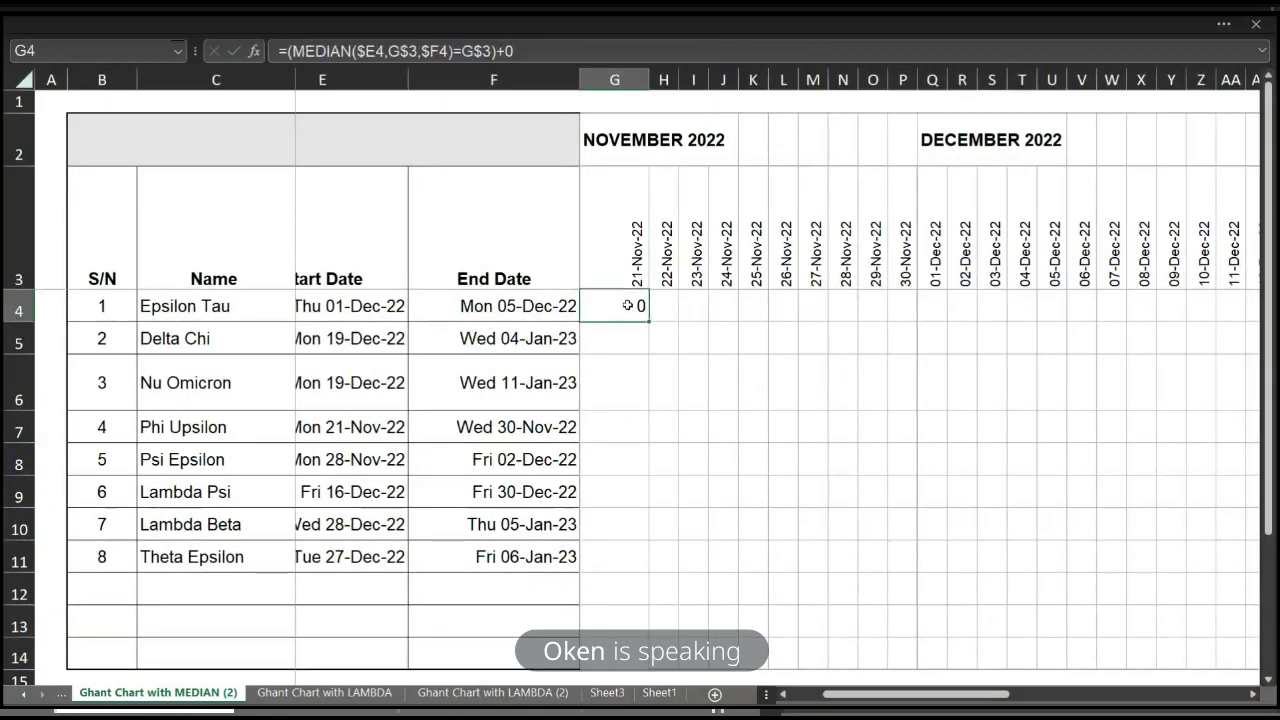
{"action": "left_click_drag", "start_coordinate": [649, 318], "coordinate": [1235, 302]}
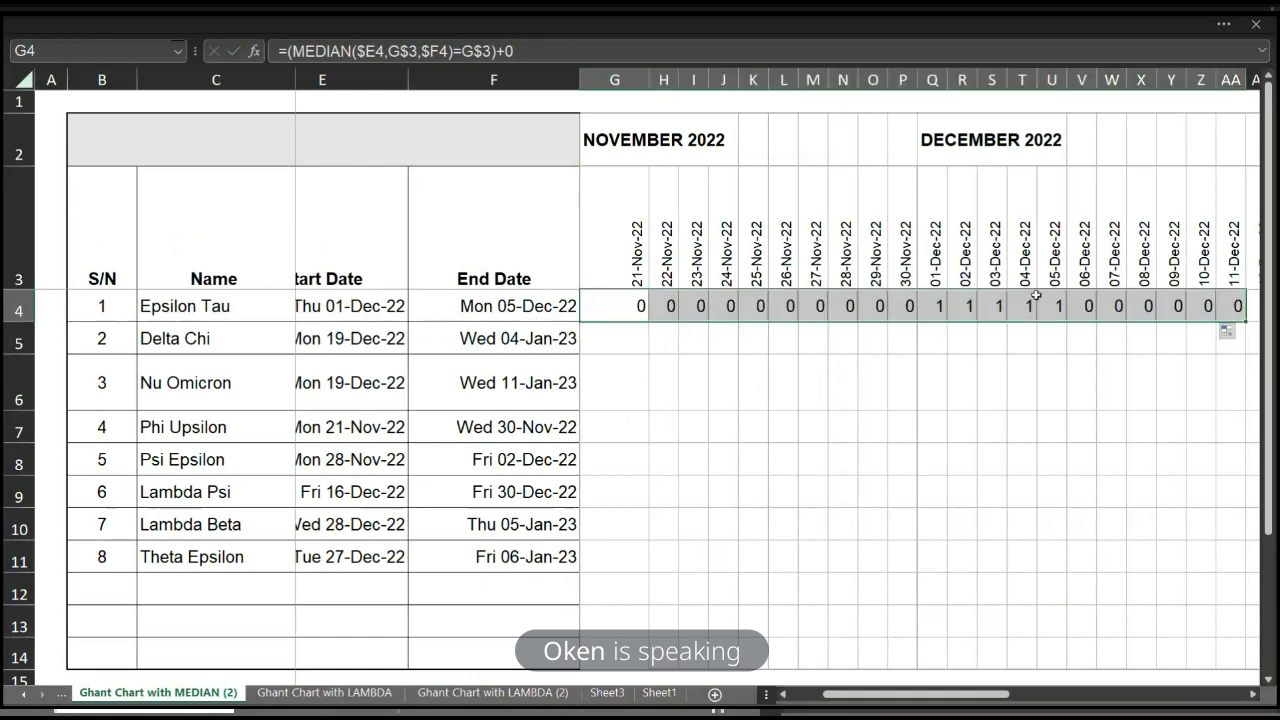
Step: Inspect the copied formula in Q4 under 01-Dec-22 and trace the cells it refers to
{"action": "left_click", "coordinate": [930, 302]}
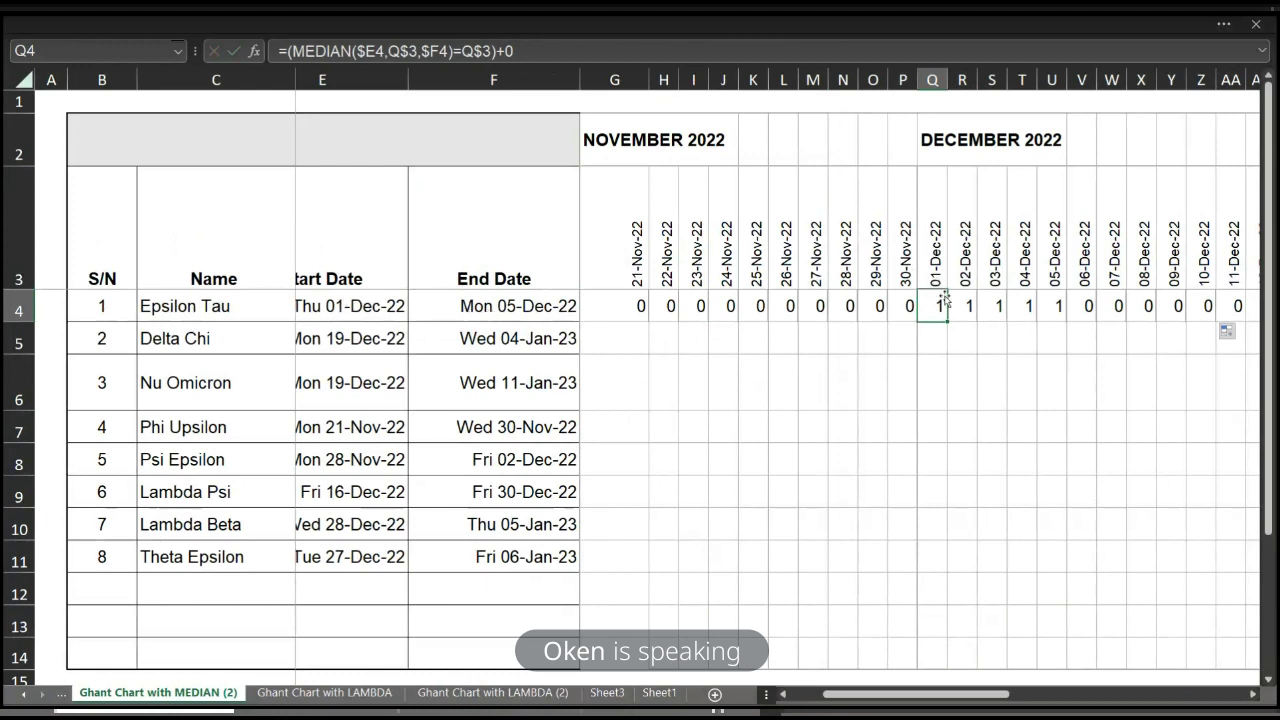
{"action": "key", "text": "ctrl+bracketleft"}
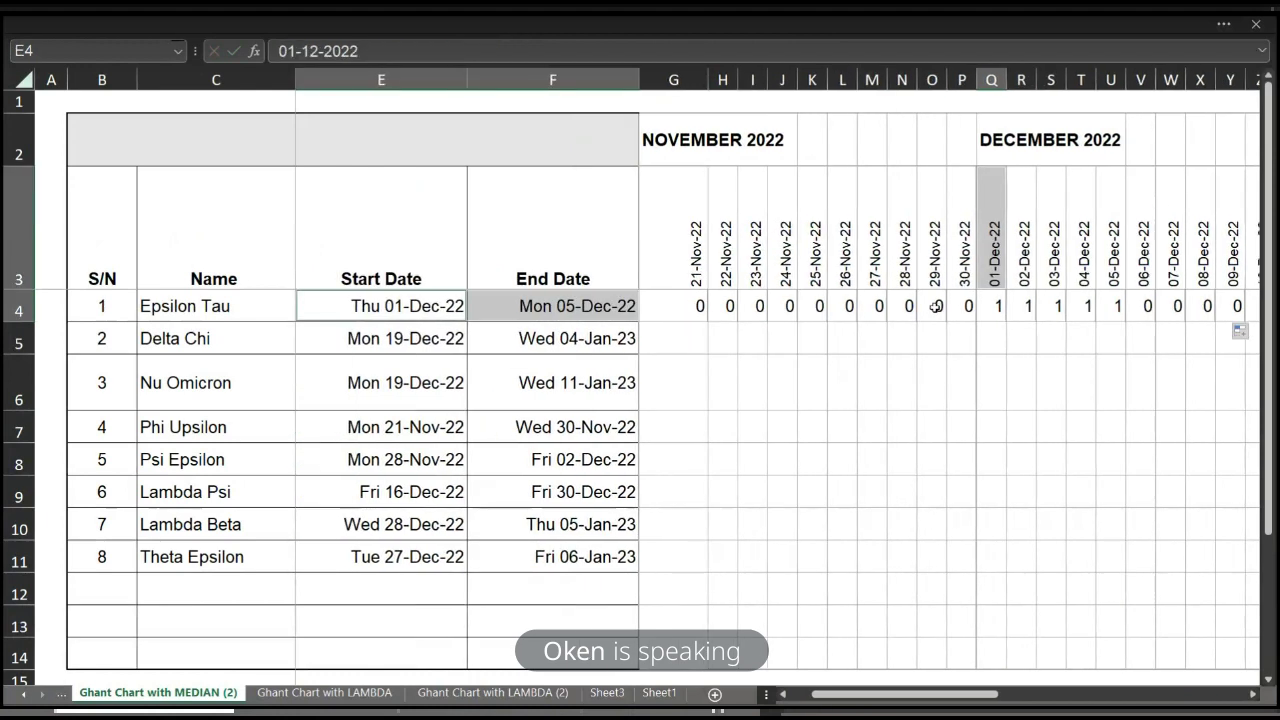
{"action": "left_click", "coordinate": [991, 306]}
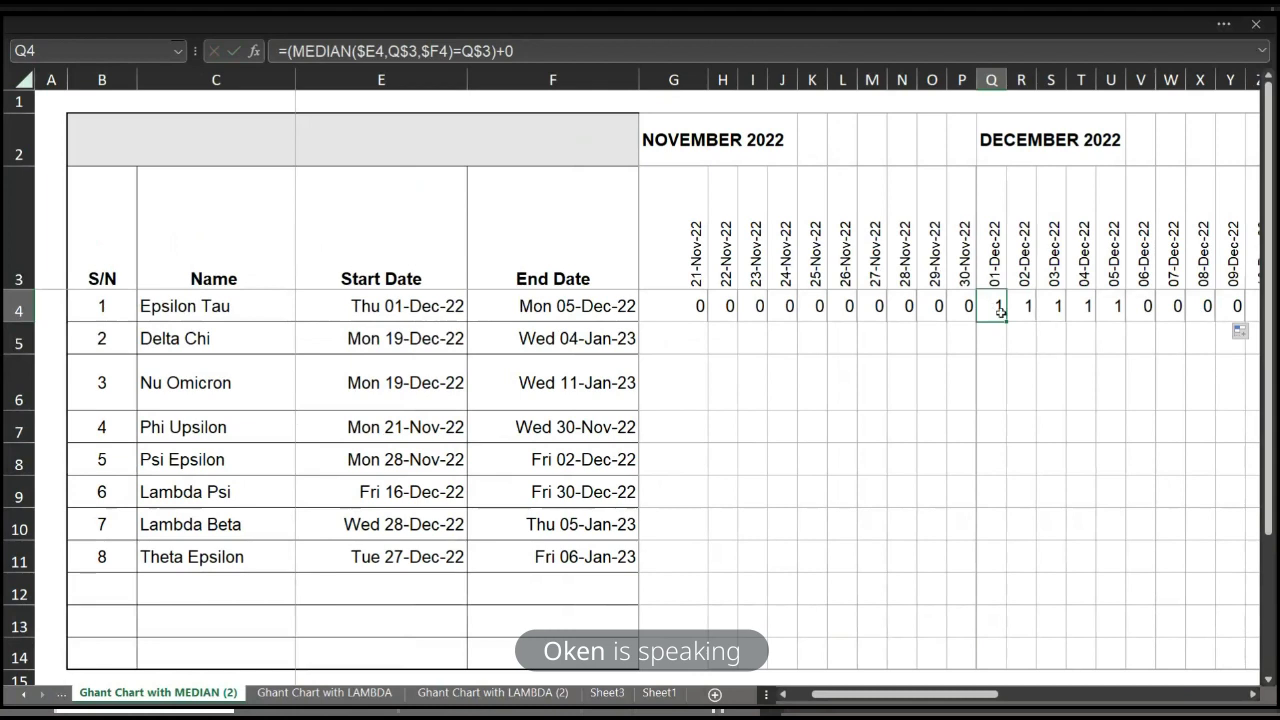
Step: Trace the cells that Q4's MEDIAN formula refers to and review its comparison with 01-Dec-22 in Q$3
{"action": "key", "text": "ctrl+bracketleft"}
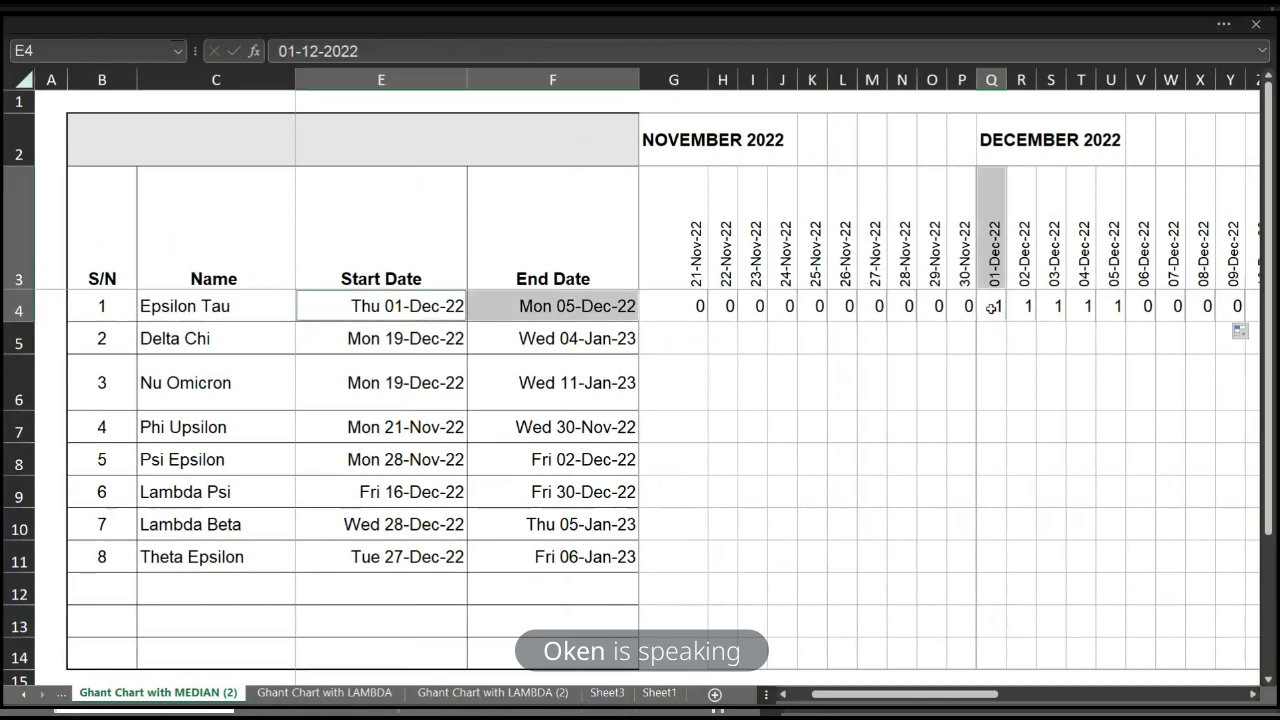
{"action": "left_click", "coordinate": [991, 306]}
{"action": "left_click", "coordinate": [849, 52]}
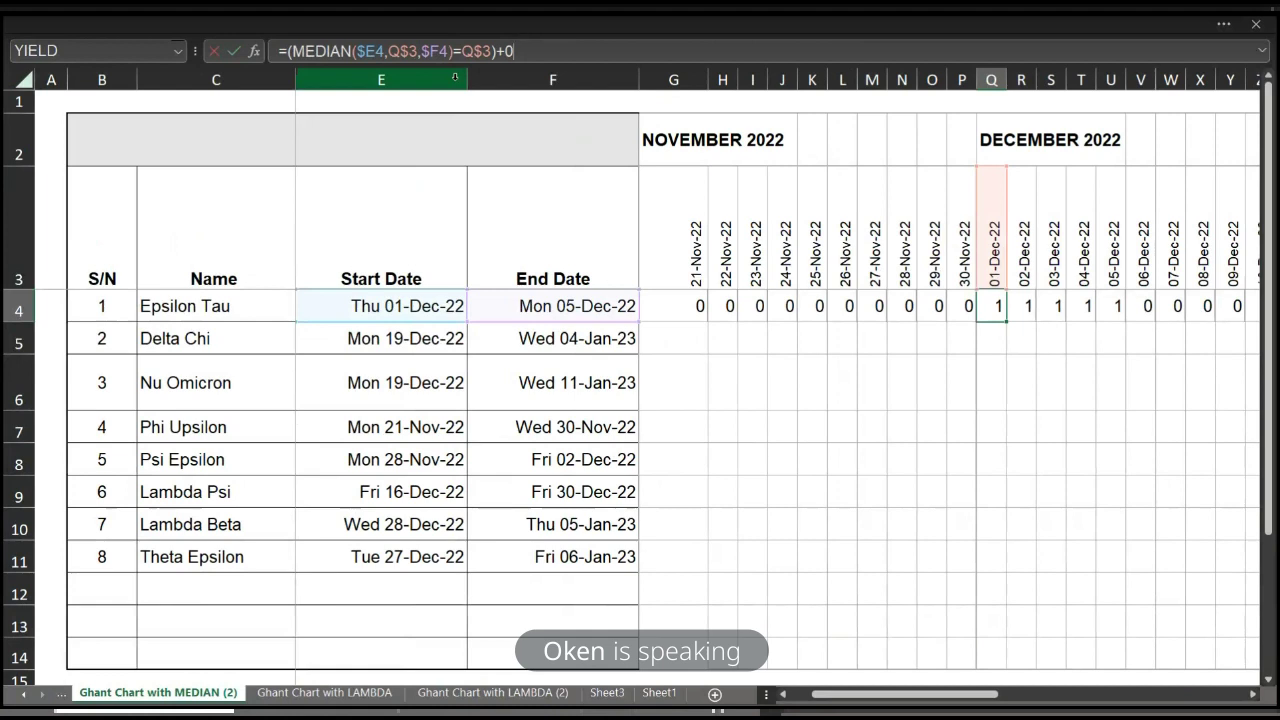
{"action": "key", "text": "ctrl+Return"}
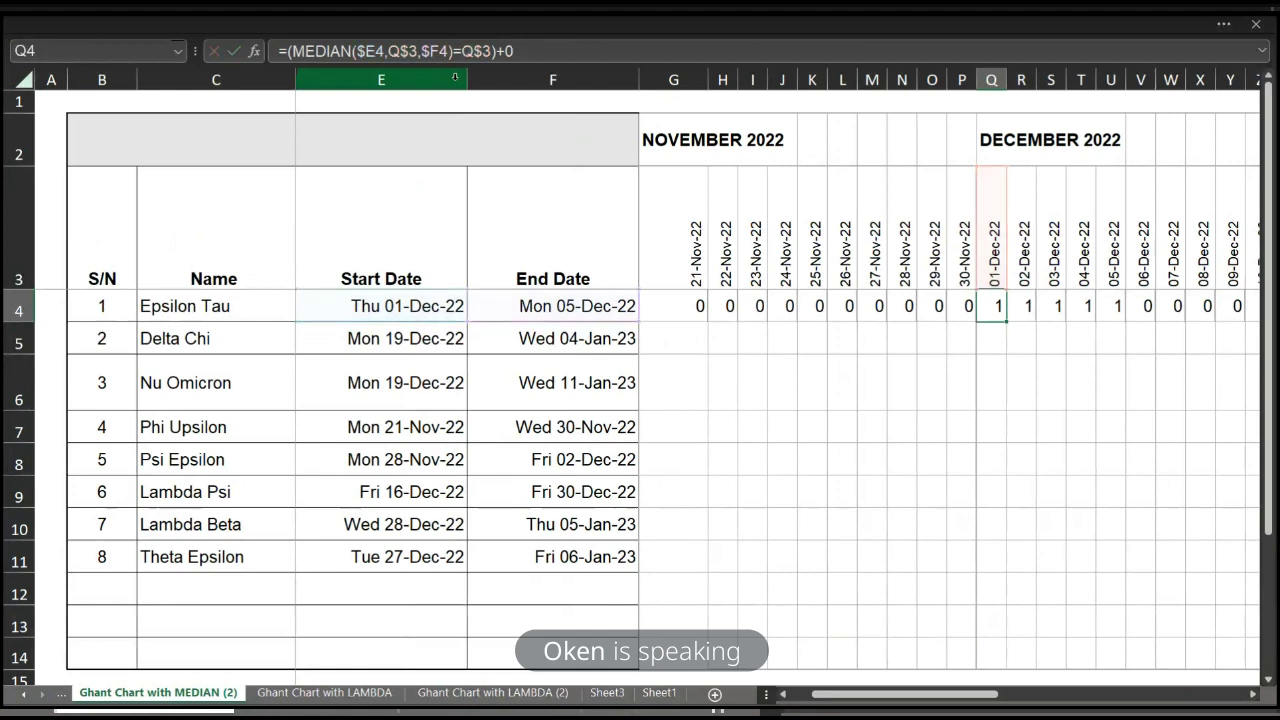
{"action": "key", "text": "Left"}
{"action": "key", "text": "Right"}
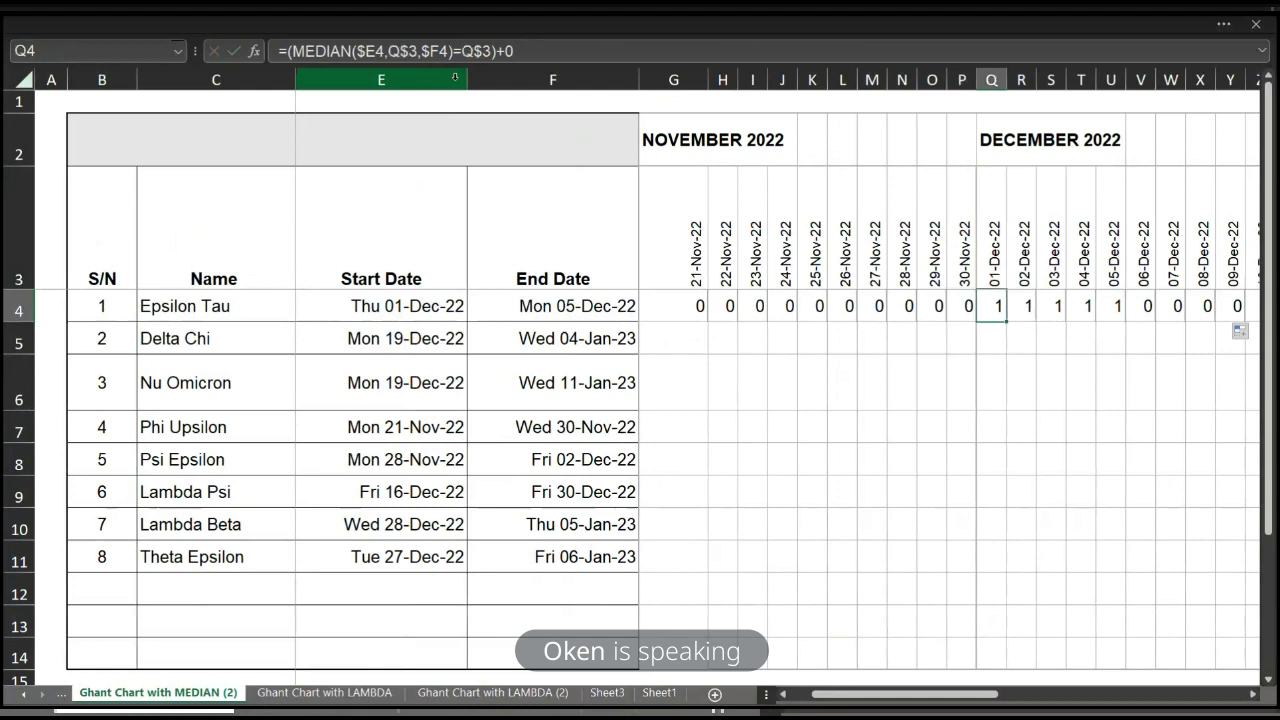
Step: Examine the row 4 formulas from R4 through V4 and compare their dates with the end date in F4
{"action": "key", "text": "Right"}
{"action": "key", "text": "Right"}
{"action": "key", "text": "Right"}
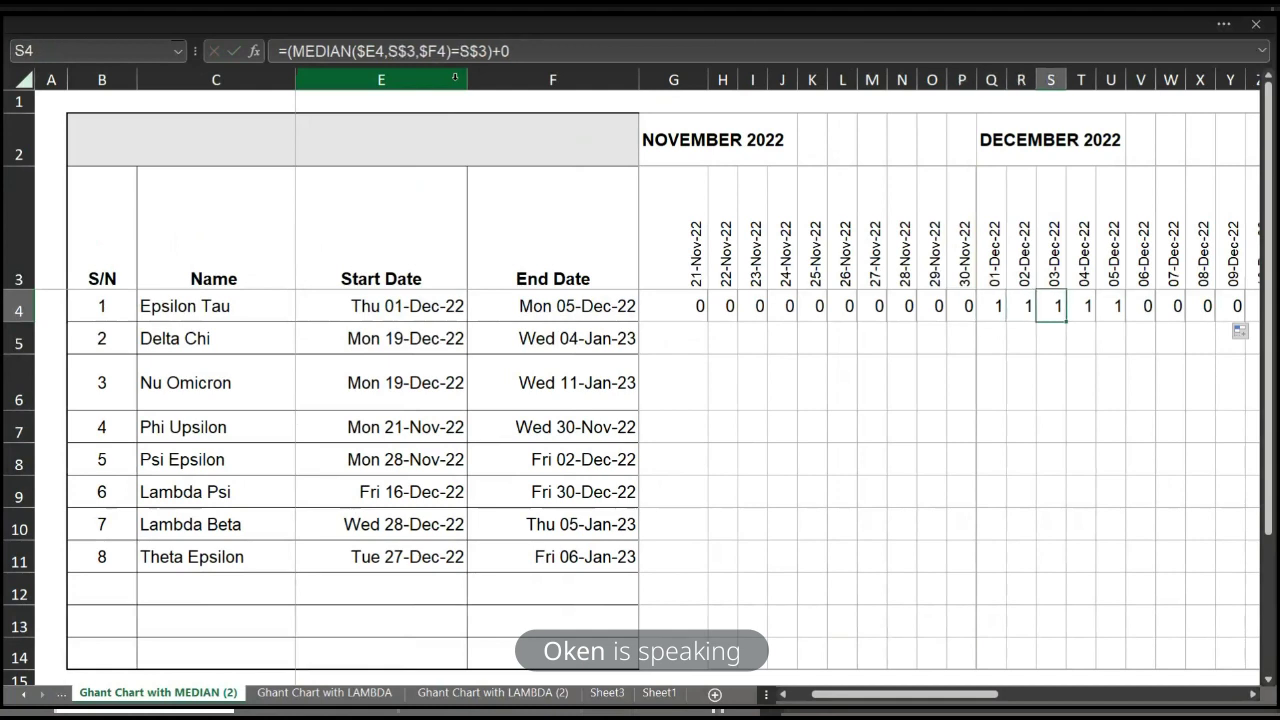
{"action": "key", "text": "Right"}
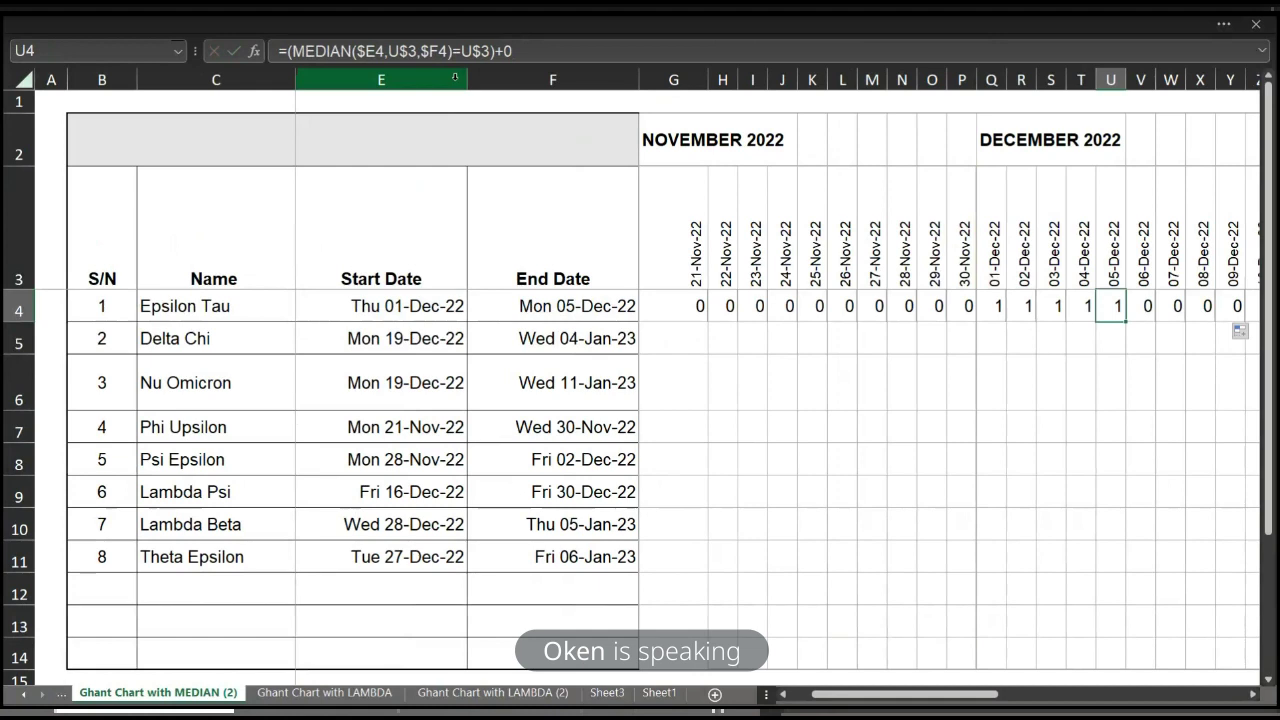
{"action": "key", "text": "Right"}
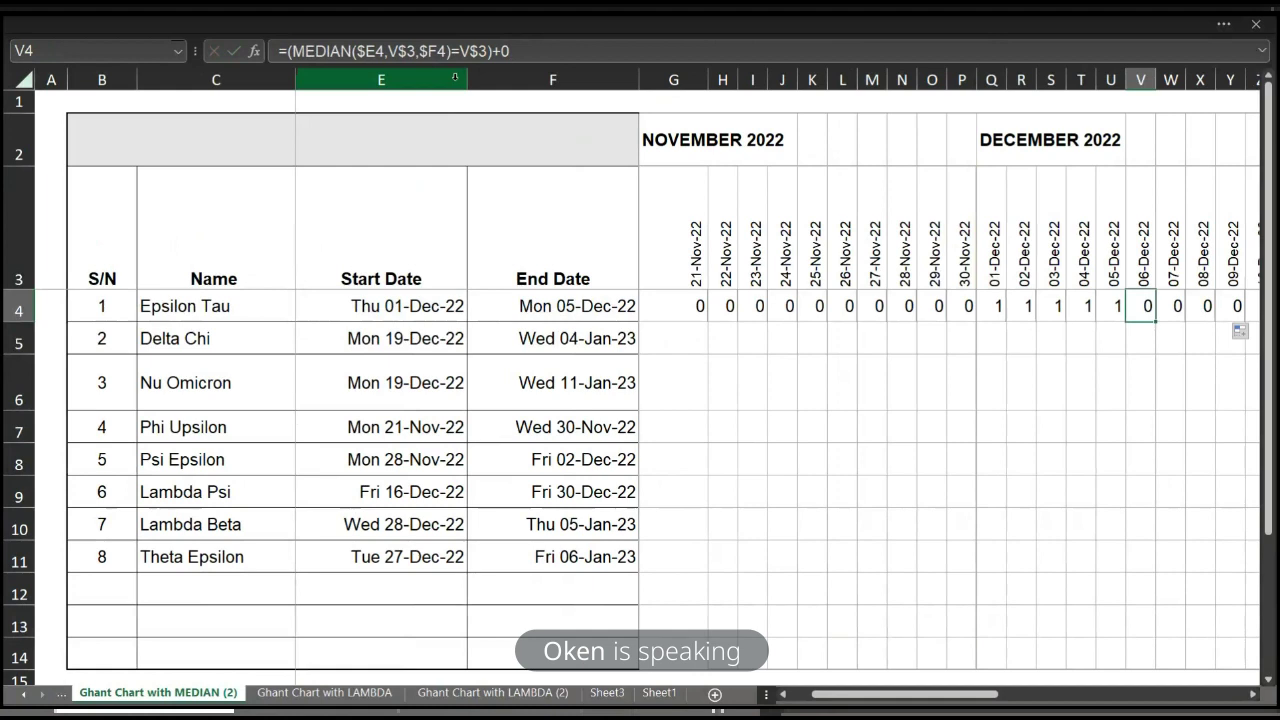
{"action": "left_click", "coordinate": [567, 312]}
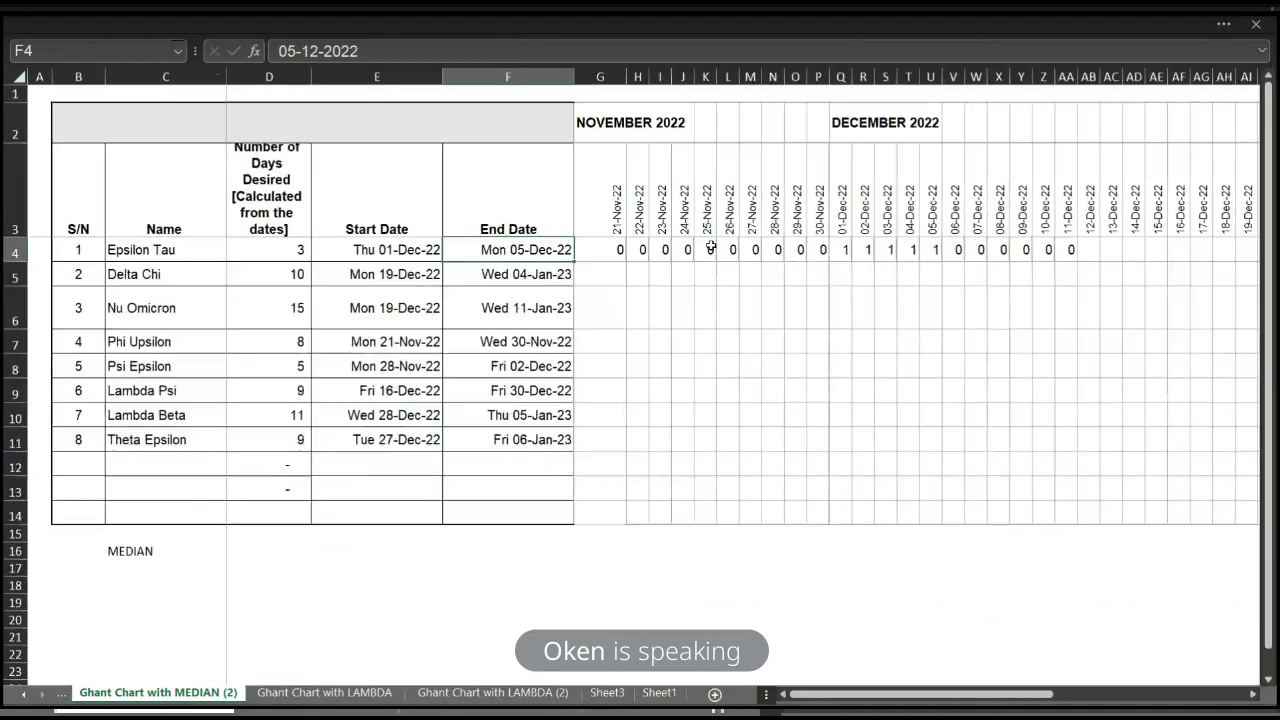
Step: Copy G4's MEDIAN formula across row 4 to BE4 and down through row 11
{"action": "left_click_drag", "start_coordinate": [605, 250], "coordinate": [1160, 290]}
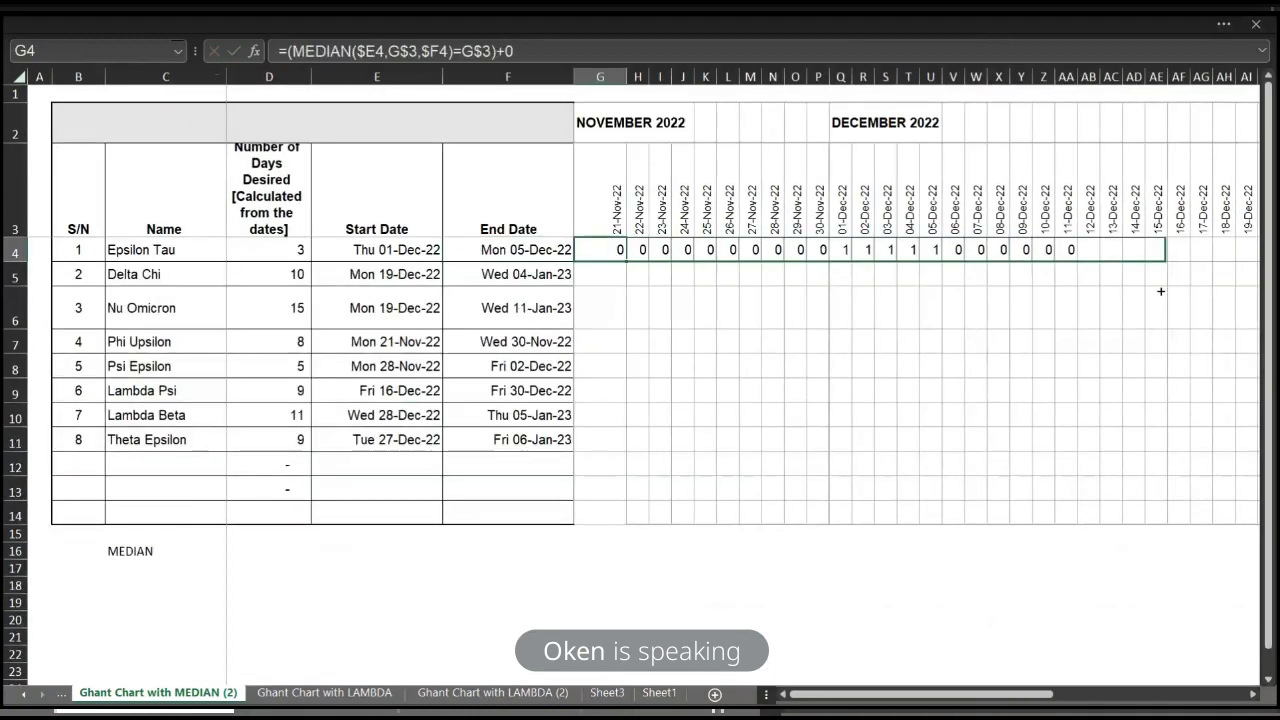
{"action": "left_click_drag", "start_coordinate": [1160, 290], "coordinate": [1228, 248]}
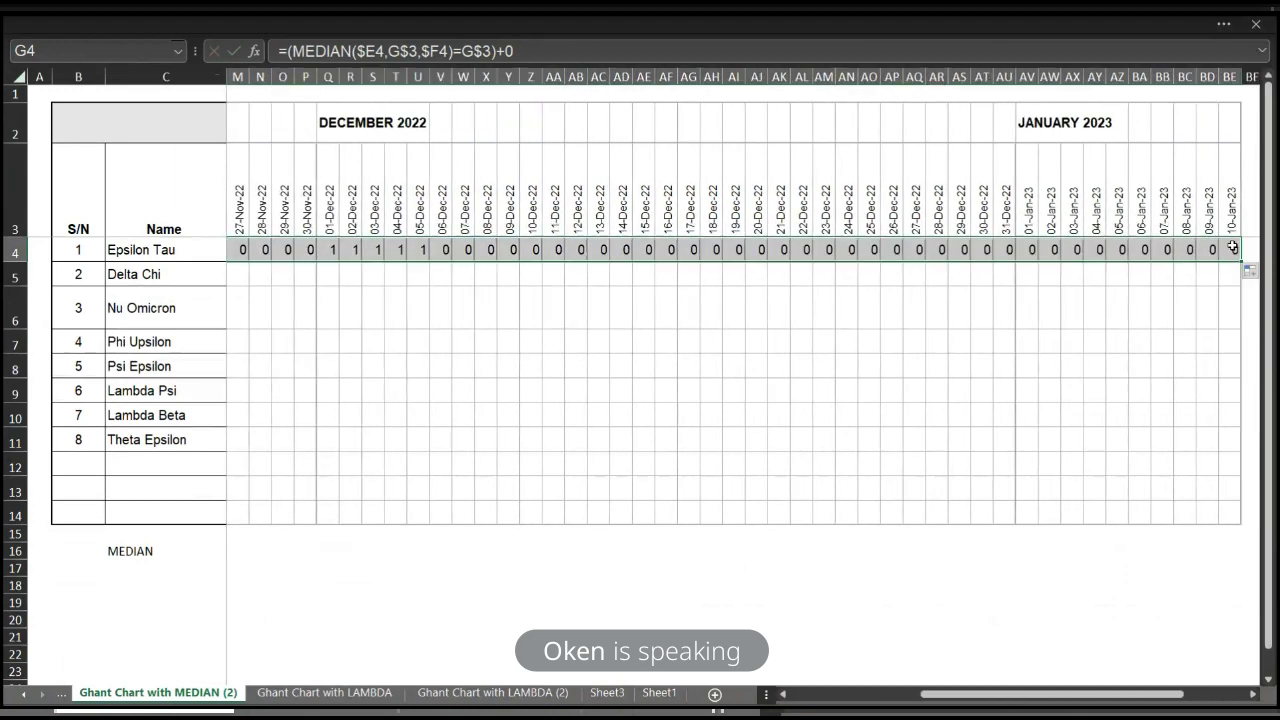
{"action": "left_click_drag", "start_coordinate": [1241, 262], "coordinate": [1257, 455]}
Step: Set the start date in cell E5 to 19-11-2022
{"action": "scroll", "coordinate": [364, 424], "scroll_direction": "left", "scroll_amount": 5}
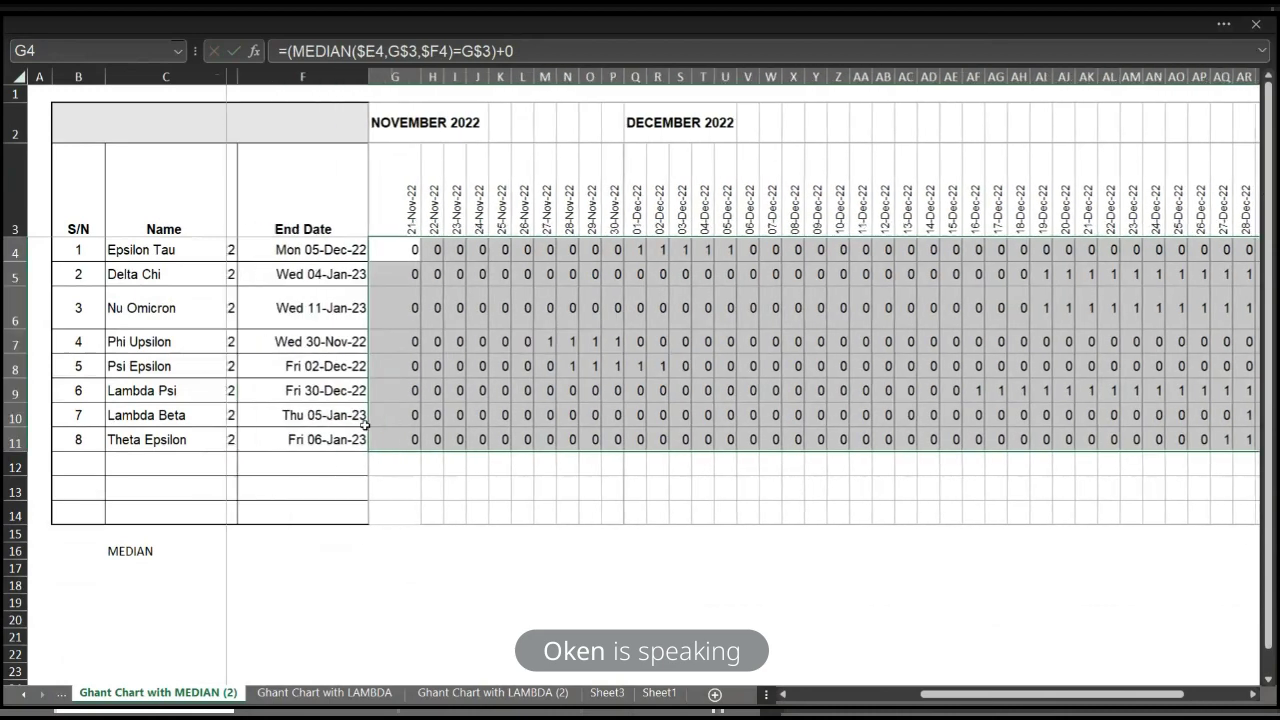
{"action": "scroll", "coordinate": [364, 424], "scroll_direction": "left", "scroll_amount": 5}
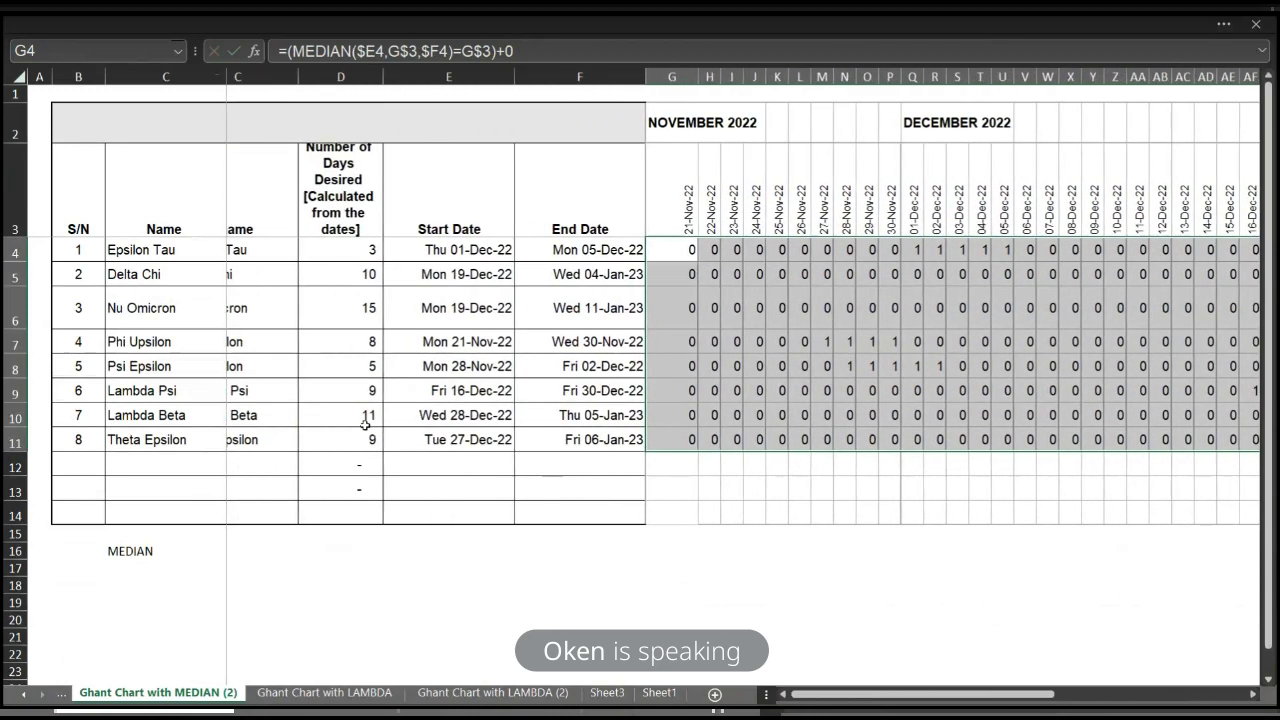
{"action": "scroll", "coordinate": [413, 308], "scroll_direction": "right", "scroll_amount": 2}
{"action": "left_click", "coordinate": [396, 280]}
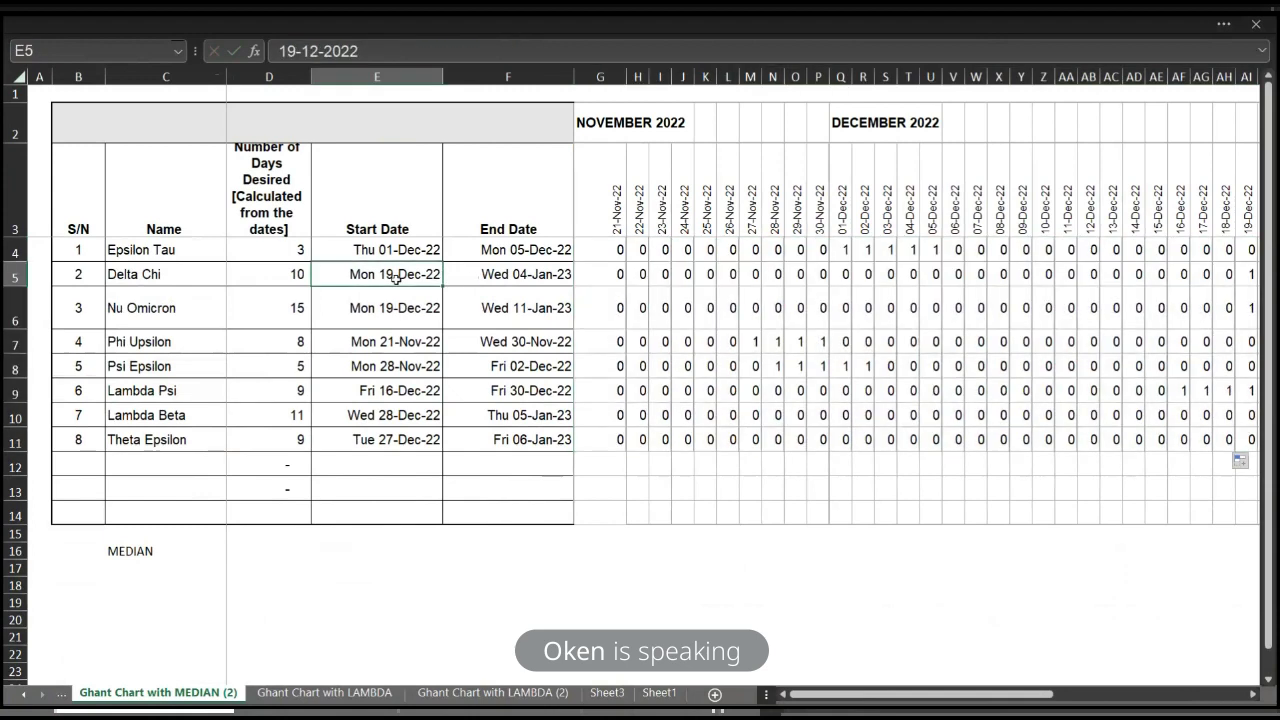
{"action": "left_click_drag", "start_coordinate": [298, 51], "coordinate": [201, 42]}
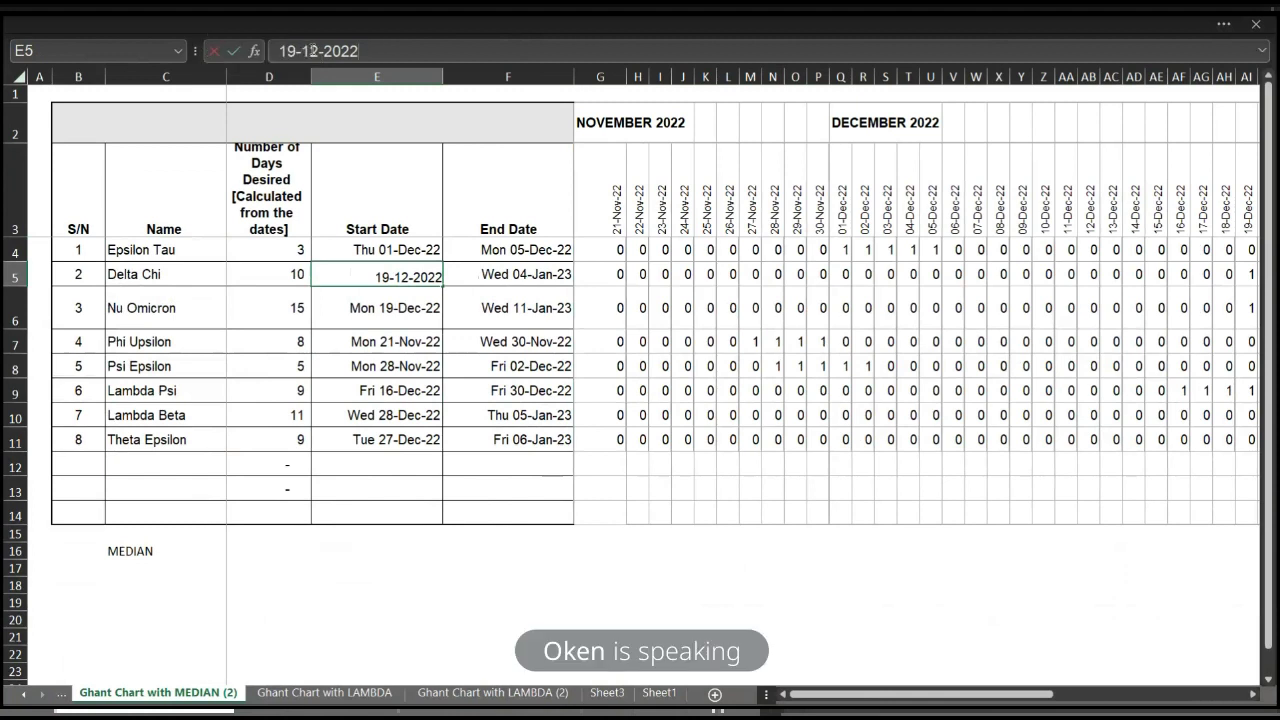
{"action": "key", "text": "BackSpace"}
{"action": "type", "text": "1"}
{"action": "key", "text": "Return"}
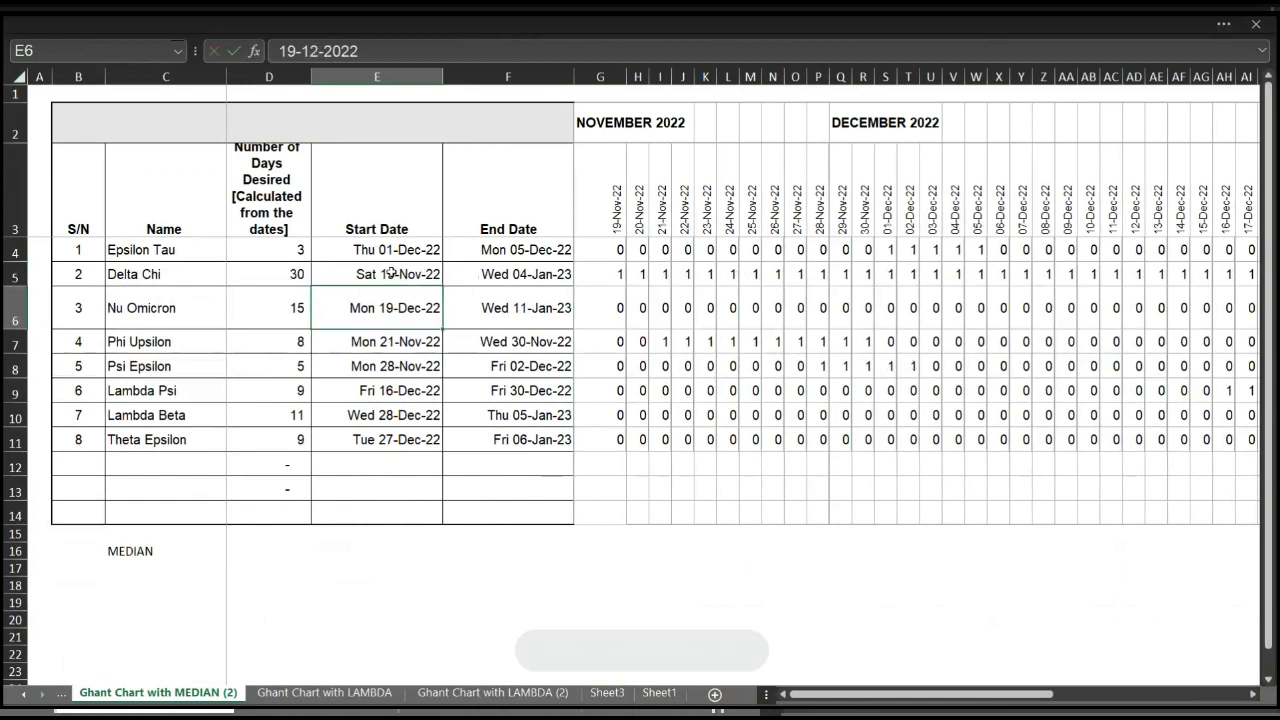
Step: Set the end date in cell F5 to 04-12-2022
{"action": "left_click", "coordinate": [507, 274]}
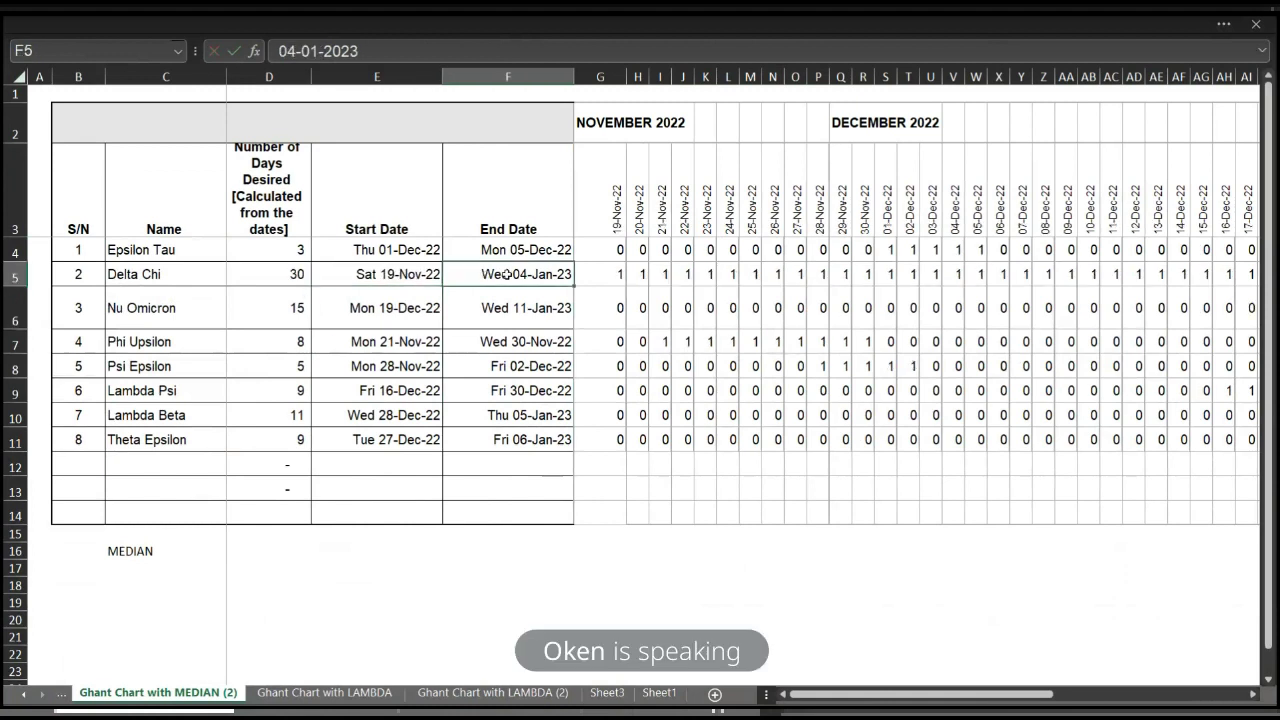
{"action": "left_click", "coordinate": [321, 51]}
{"action": "key", "text": "BackSpace"}
{"action": "key", "text": "BackSpace"}
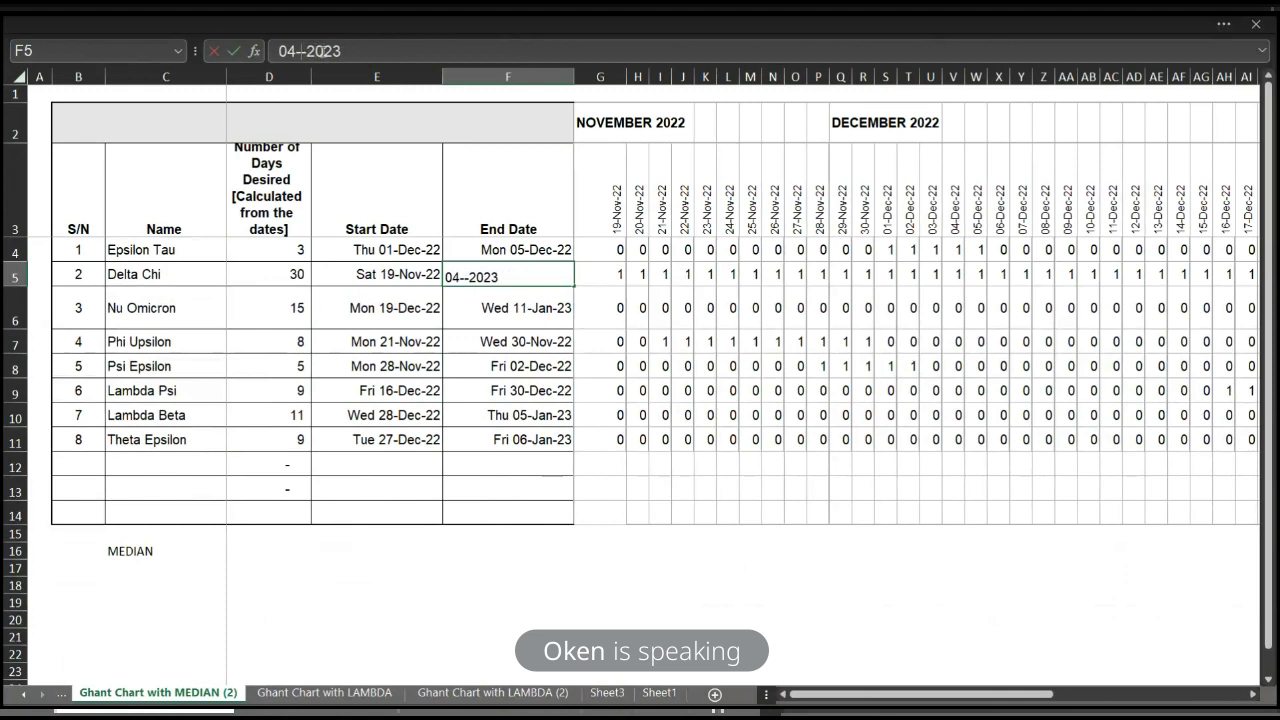
{"action": "type", "text": "12"}
{"action": "key", "text": "Return"}
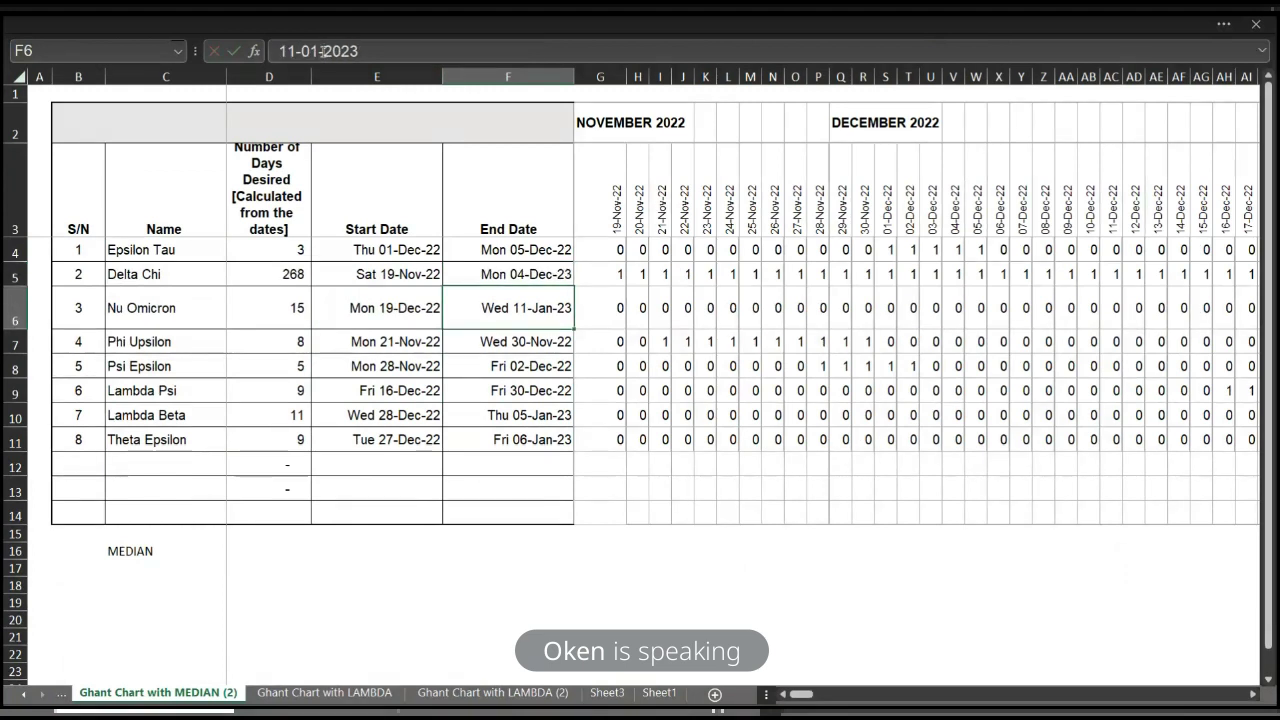
{"action": "key", "text": "Up"}
{"action": "left_click", "coordinate": [369, 53]}
{"action": "key", "text": "BackSpace"}
{"action": "key", "text": "BackSpace"}
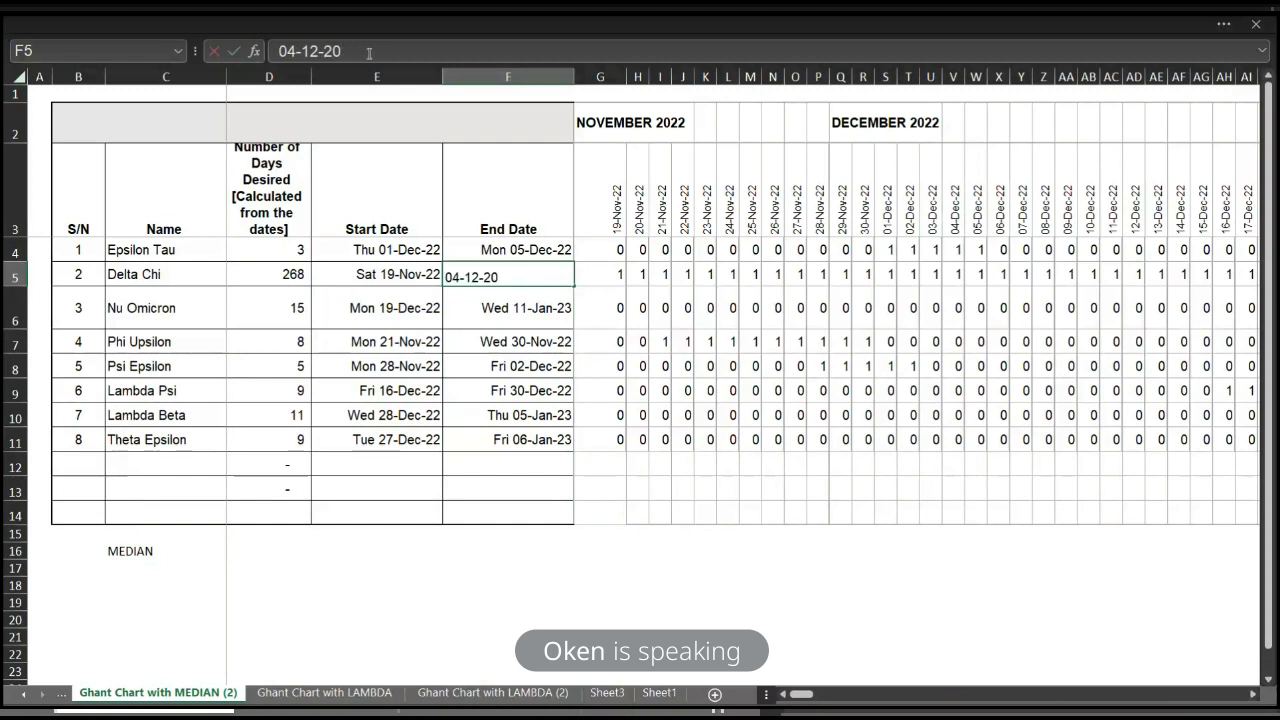
{"action": "type", "text": "22"}
{"action": "key", "text": "Return"}
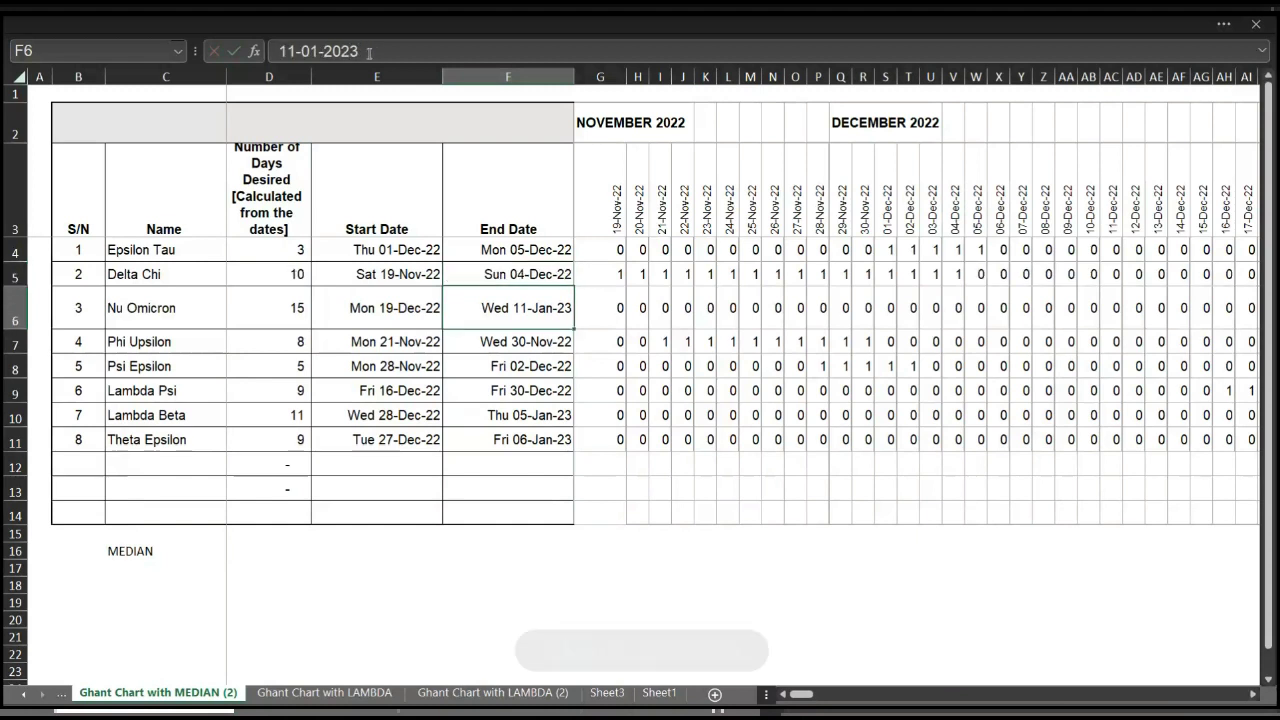
Step: Apply conditional formatting to G4:BE14 that fills cells containing 1 with blue and hides the 0 and 1 values
{"action": "scroll", "coordinate": [705, 400], "scroll_direction": "right", "scroll_amount": 3}
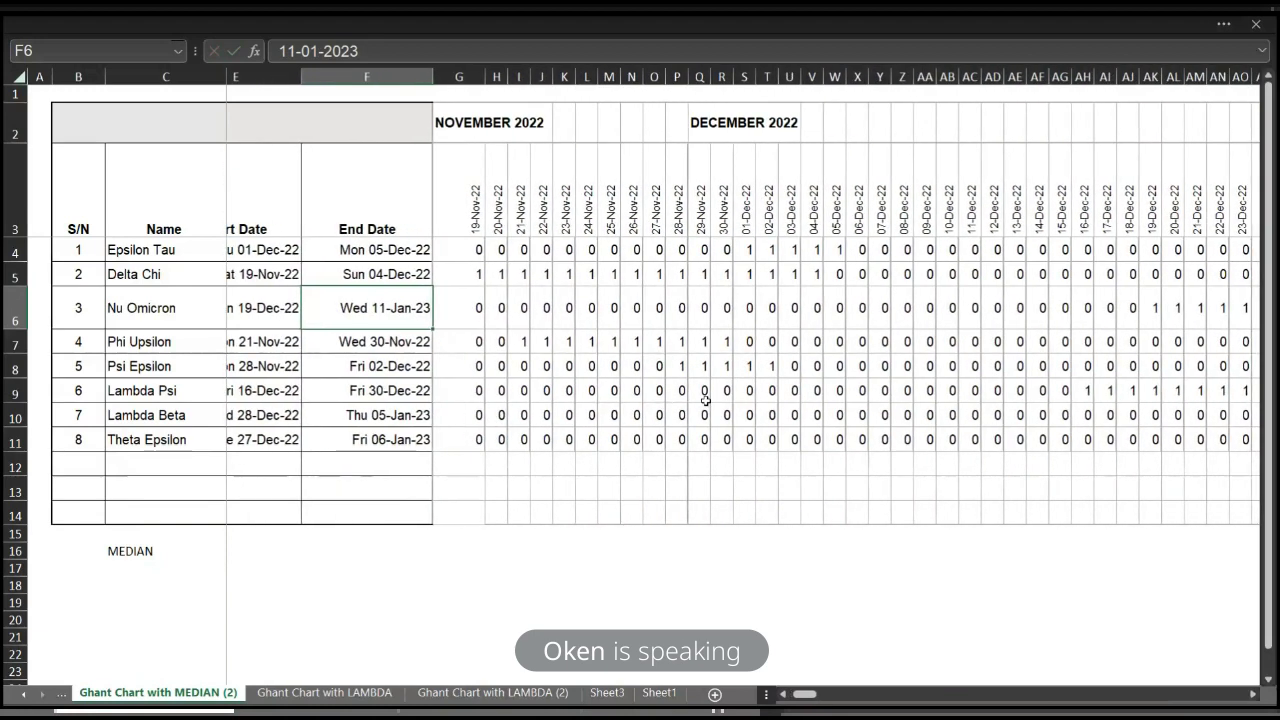
{"action": "left_click_drag", "start_coordinate": [458, 250], "coordinate": [1179, 511]}
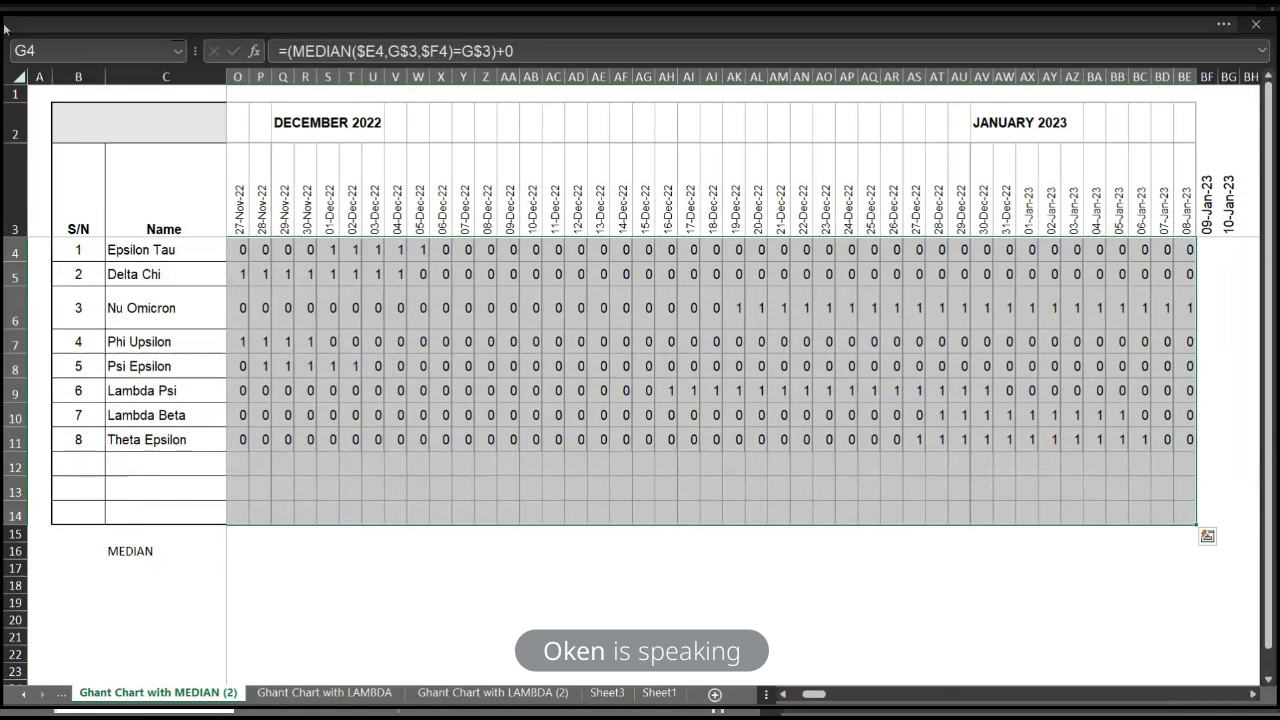
{"action": "key", "text": "ctrl+shift+F1"}
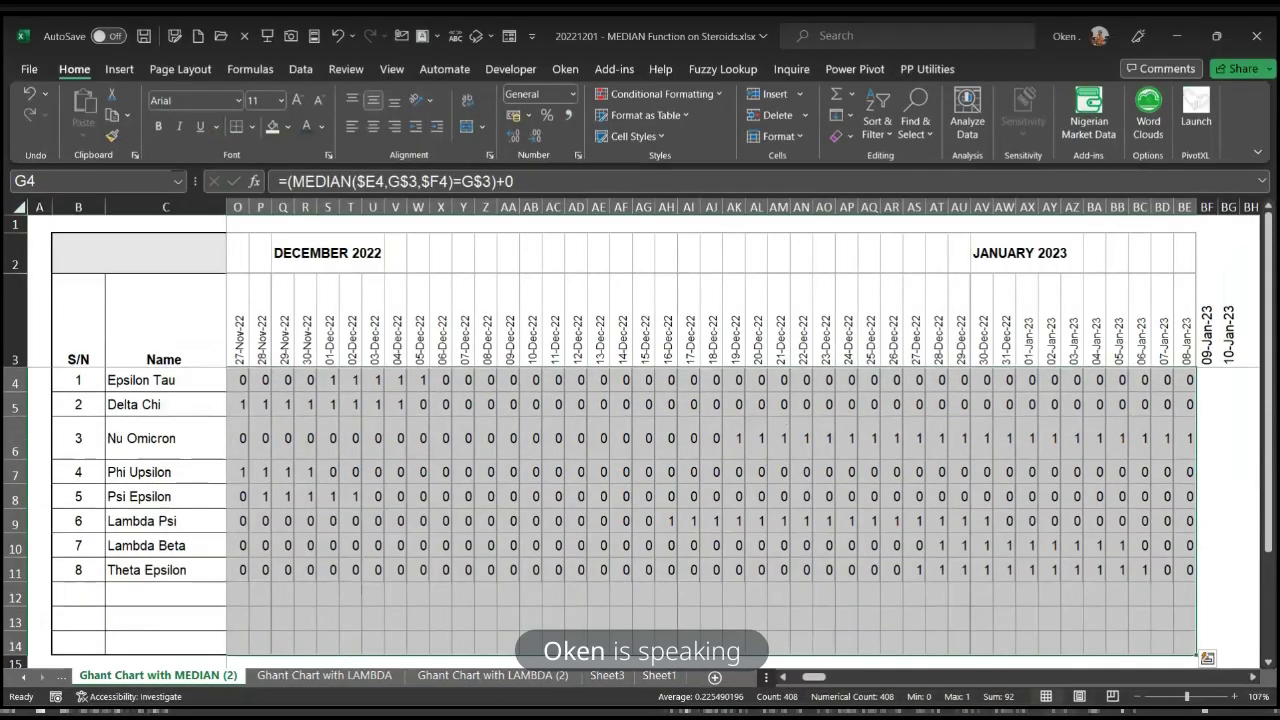
{"action": "left_click", "coordinate": [691, 95]}
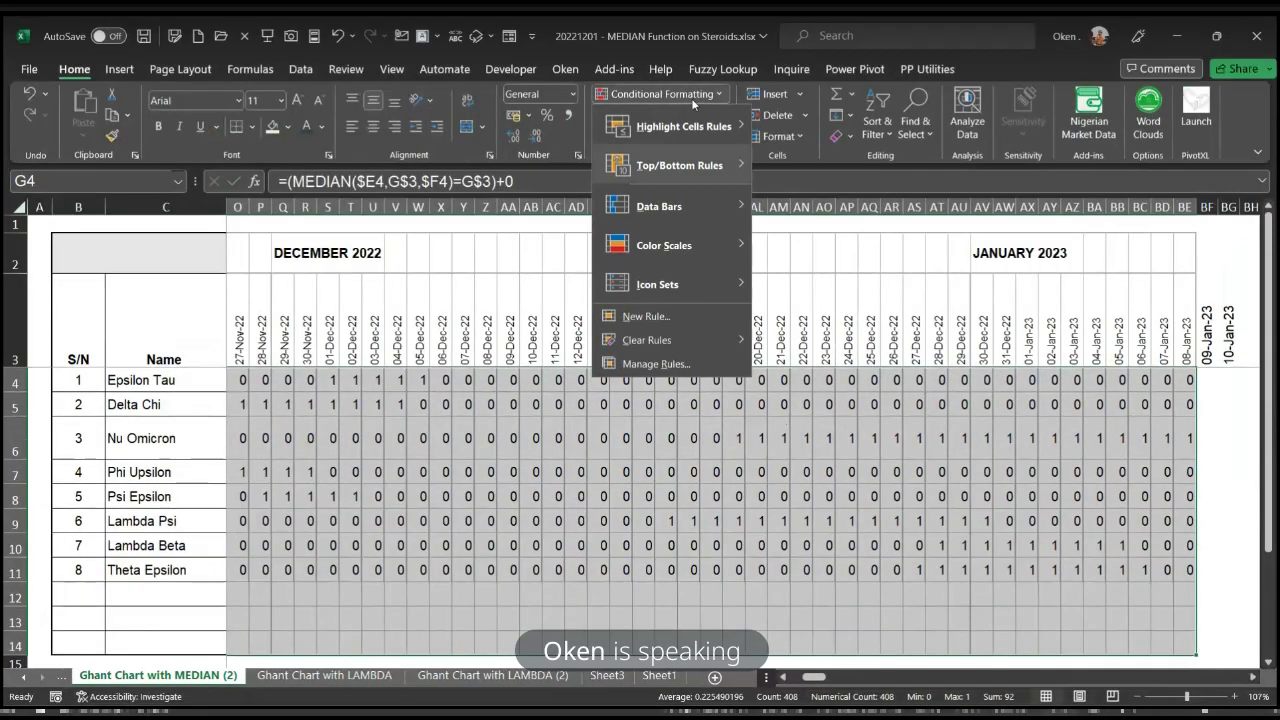
{"action": "left_click", "coordinate": [701, 362]}
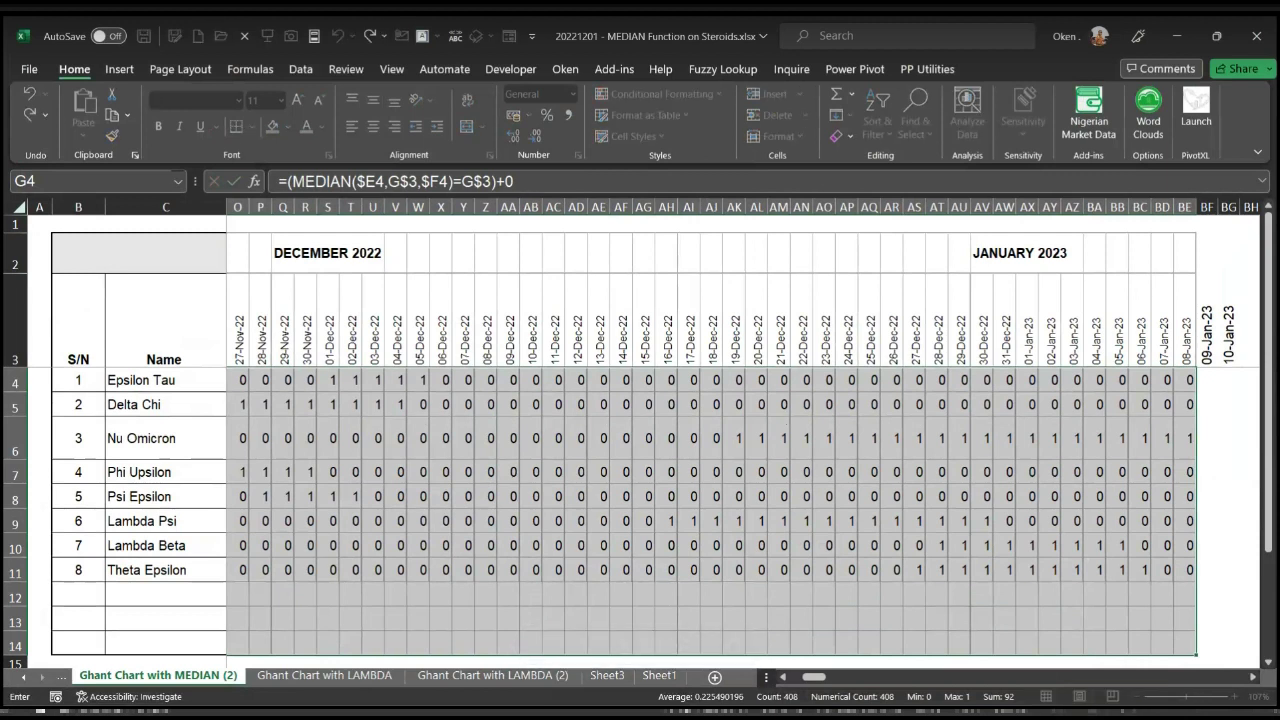
{"action": "key", "text": "ctrl+Return"}
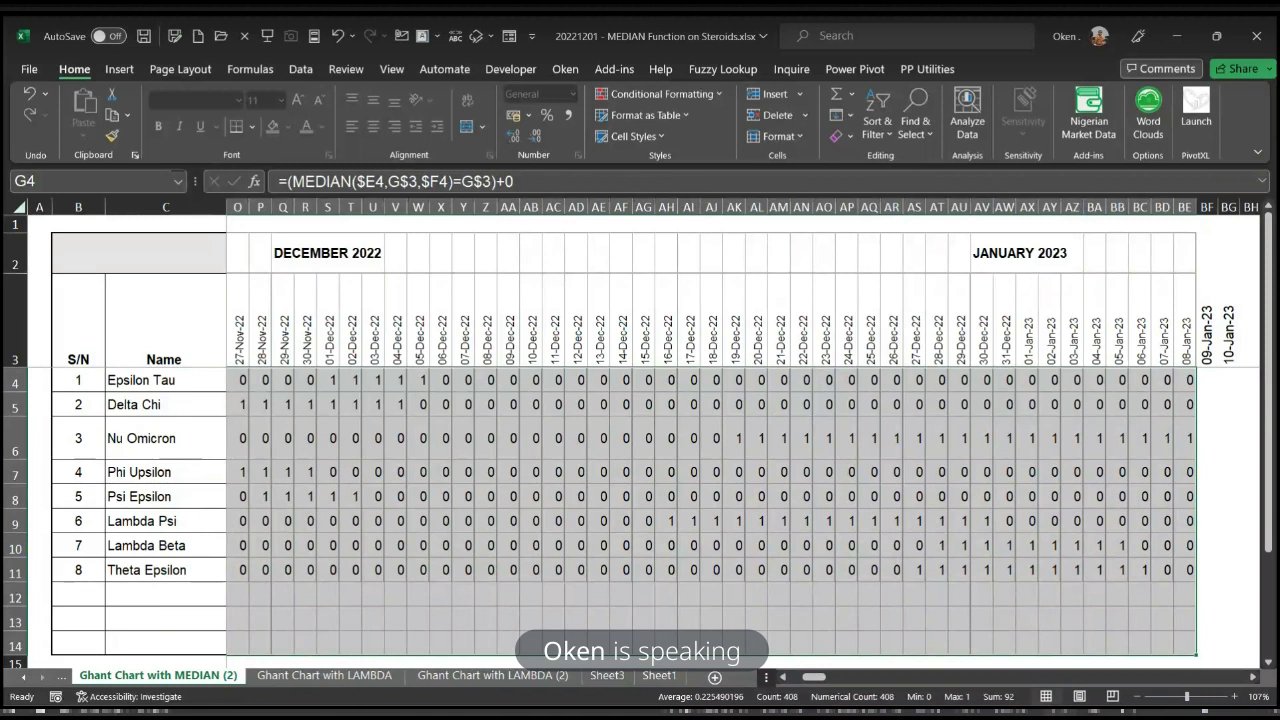
{"action": "key", "text": "F2"}
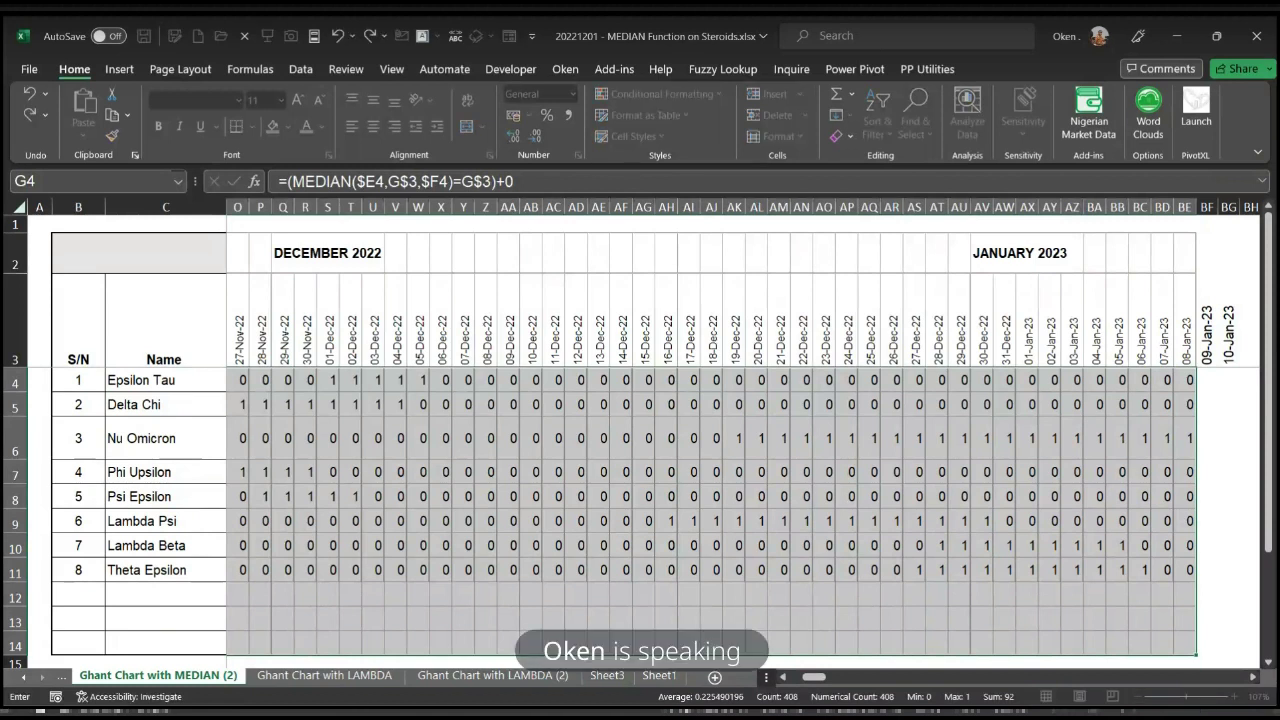
{"action": "key", "text": "Escape"}
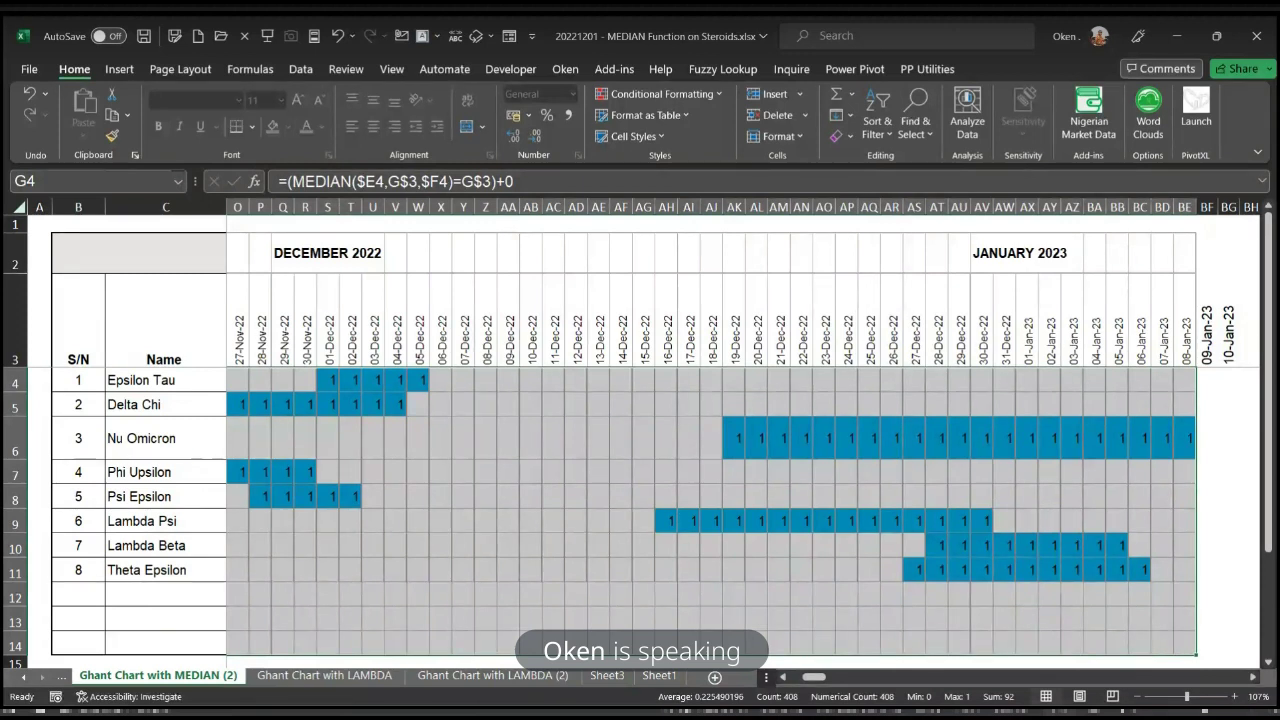
{"action": "key", "text": "Return"}
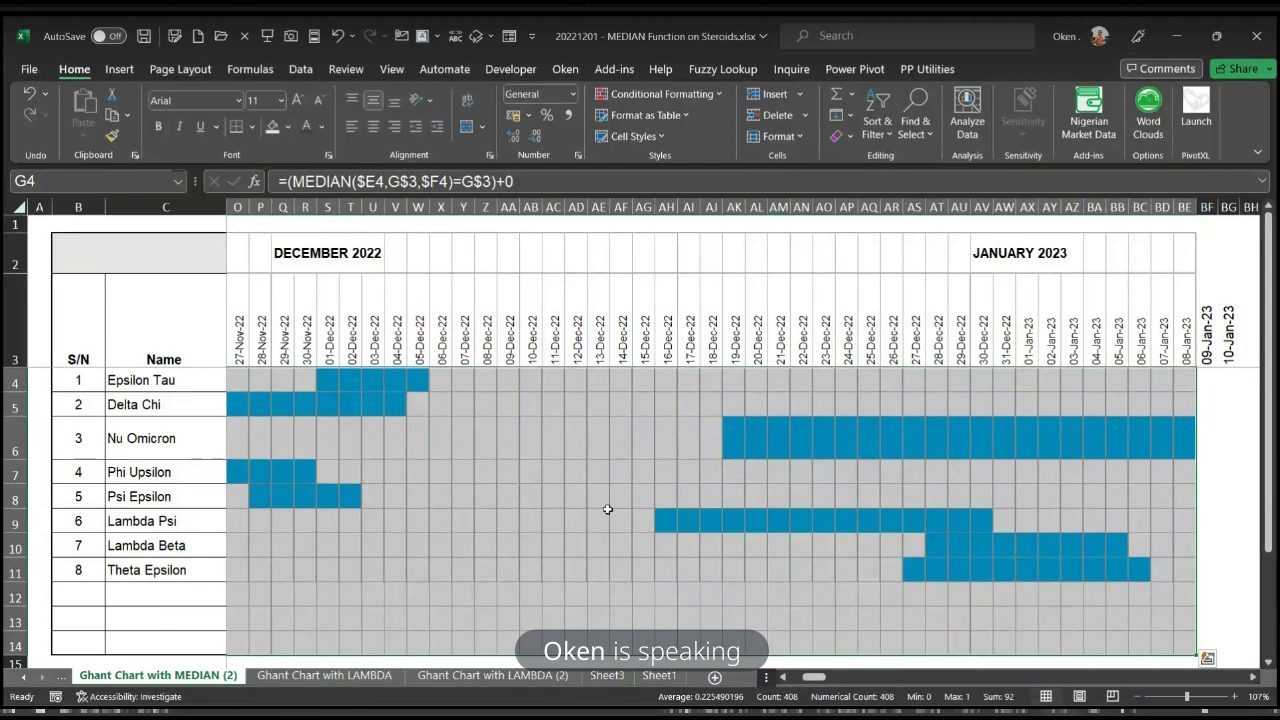
Step: Set Nu Omicron's start date in cell E6 to 1-12-2022, with the ribbon hidden and the whole chart in view
{"action": "scroll", "coordinate": [578, 505], "scroll_direction": "left", "scroll_amount": 1}
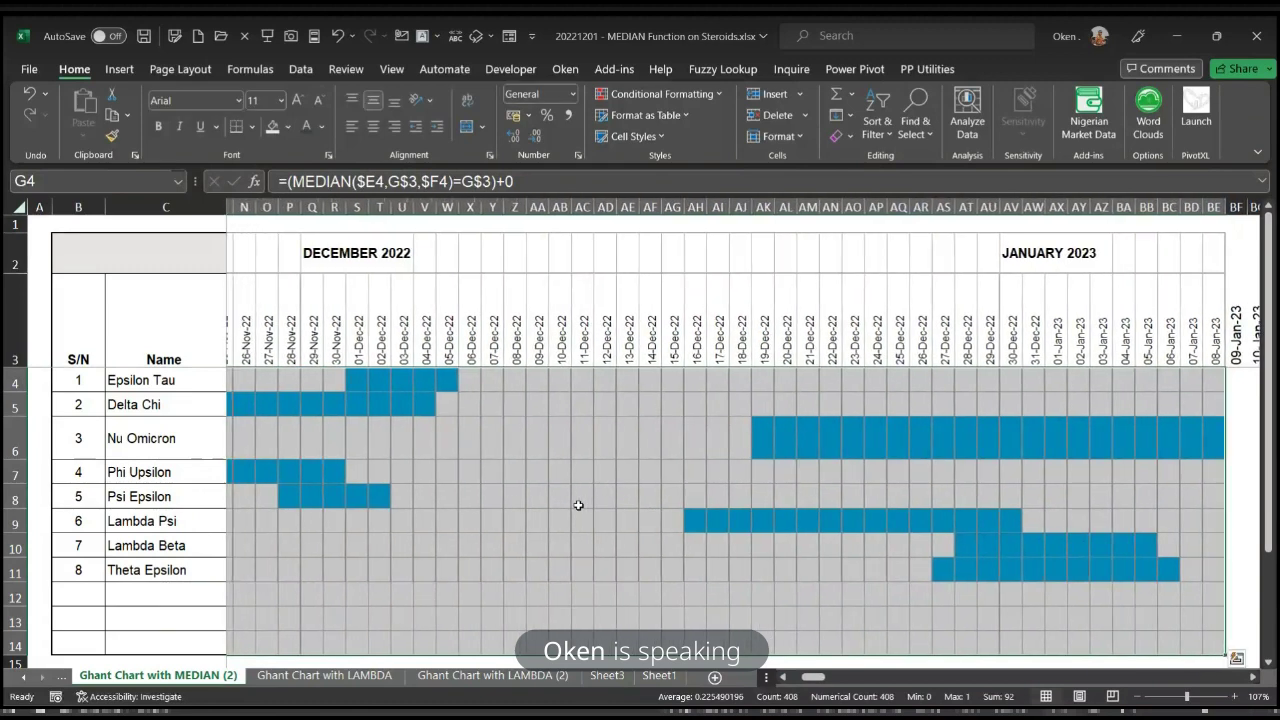
{"action": "scroll", "coordinate": [578, 505], "scroll_direction": "down", "scroll_amount": 4, "text": "ctrl"}
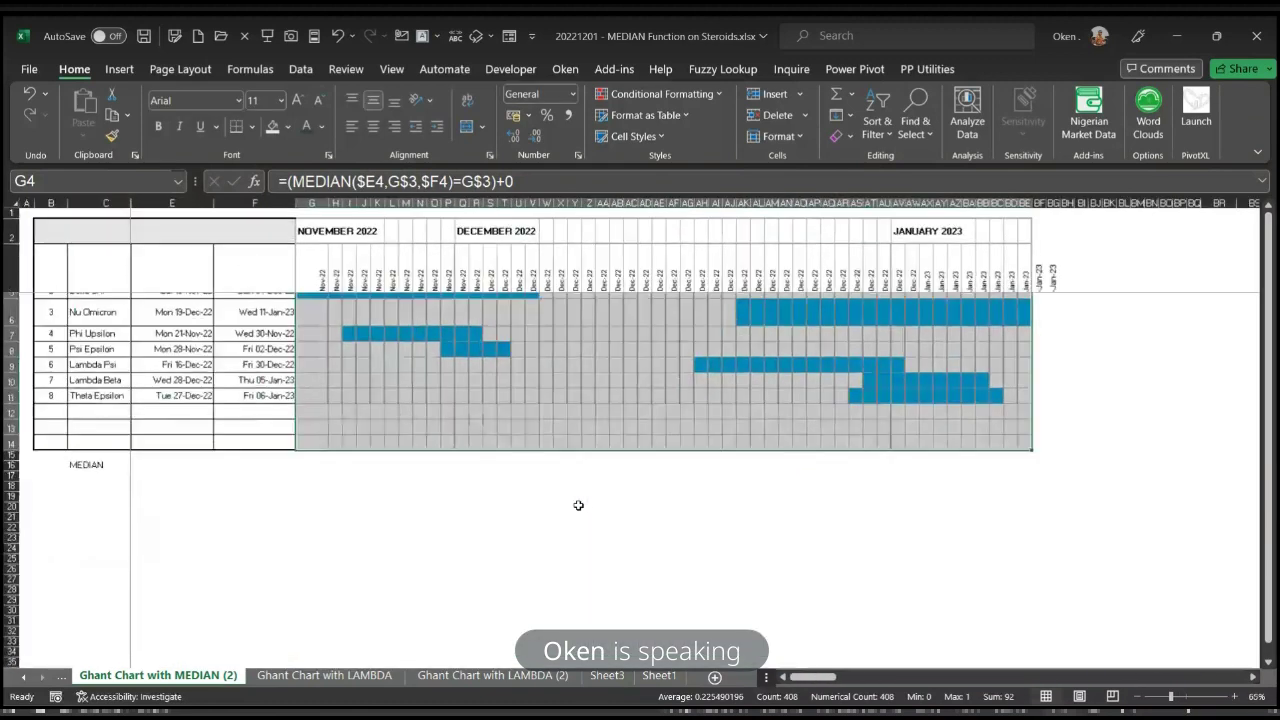
{"action": "scroll", "coordinate": [578, 505], "scroll_direction": "up", "scroll_amount": 2, "text": "ctrl"}
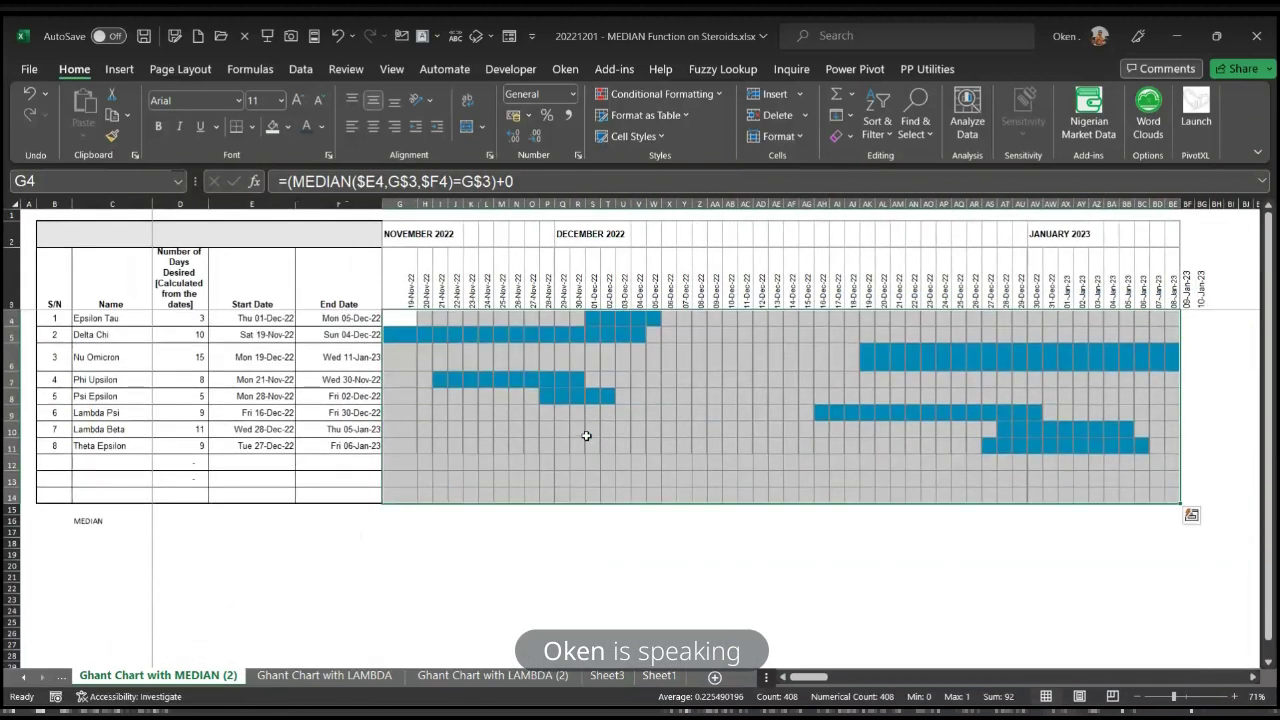
{"action": "left_click", "coordinate": [612, 379]}
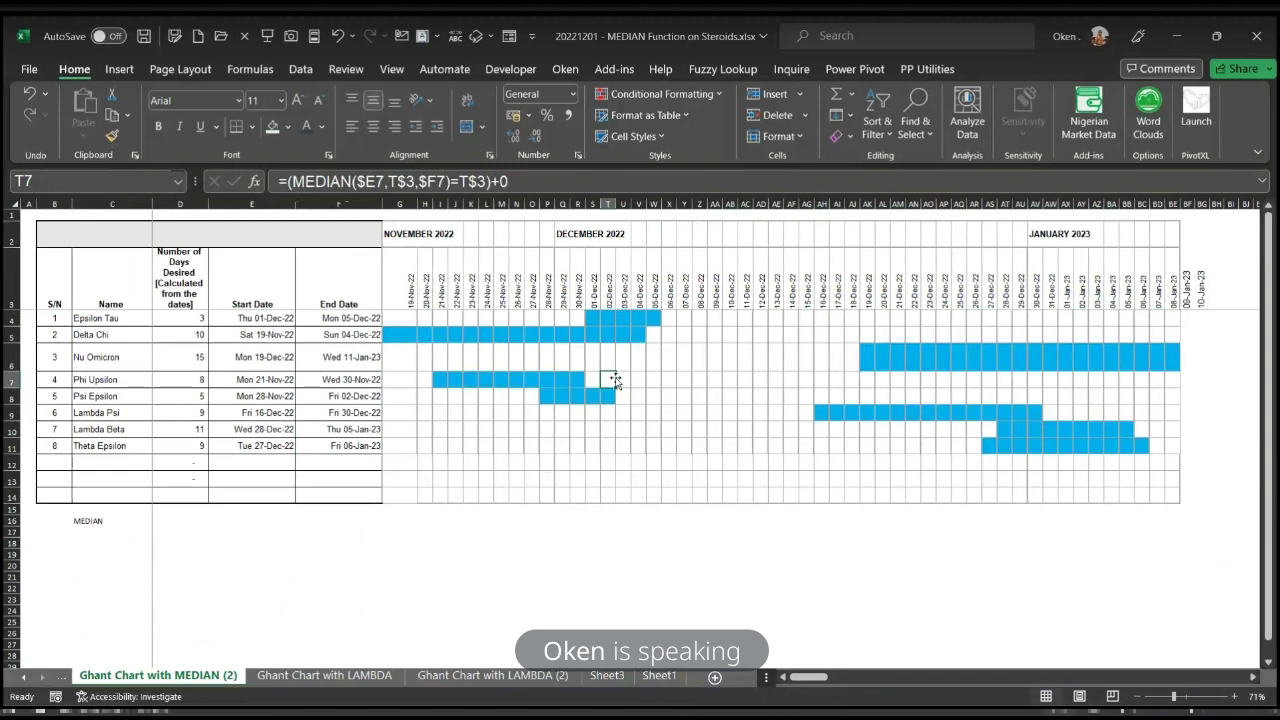
{"action": "key", "text": "ctrl+shift+F1"}
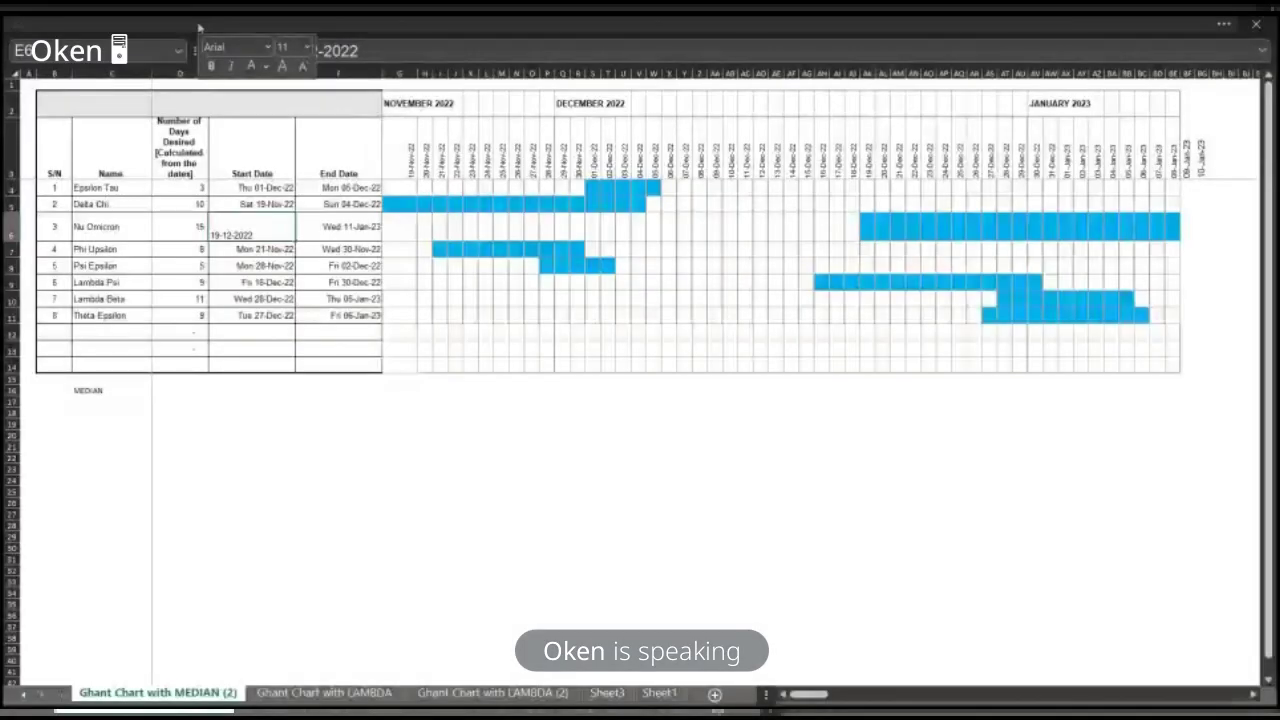
{"action": "key", "text": "BackSpace"}
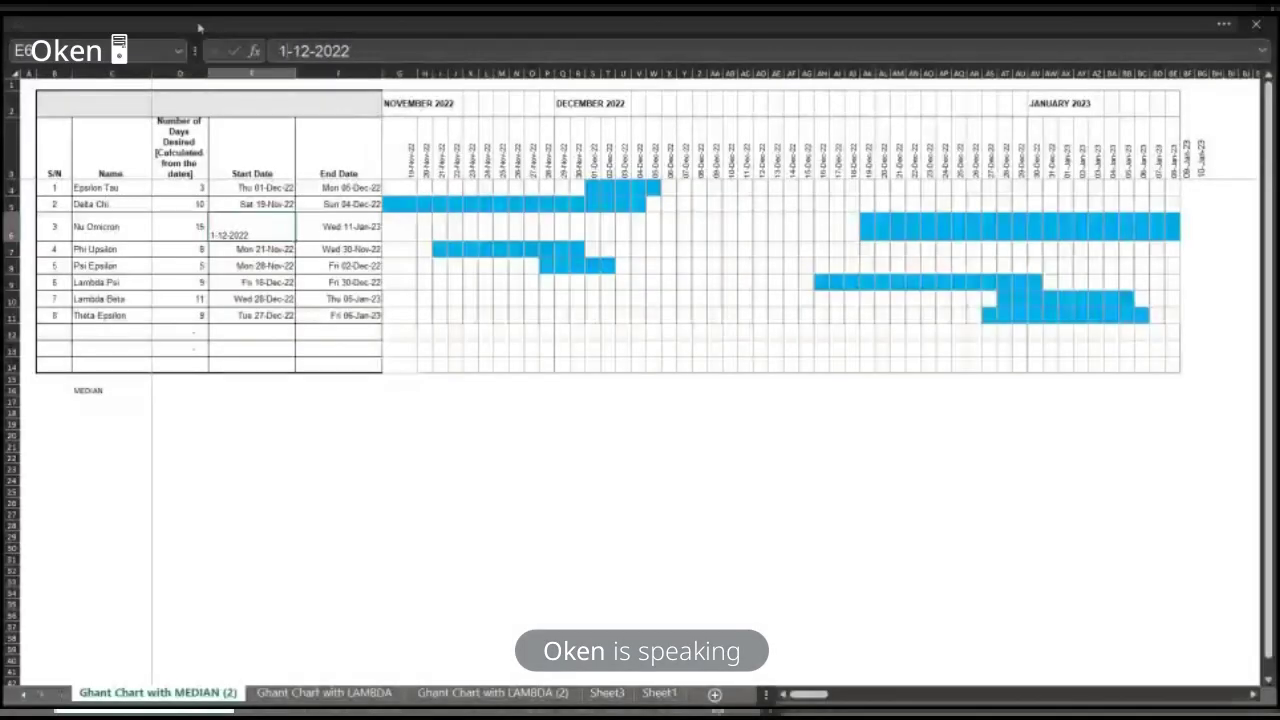
Step: Set Nu Omicron's end date in cell F6 to 11-12-2022
{"action": "left_click", "coordinate": [340, 226]}
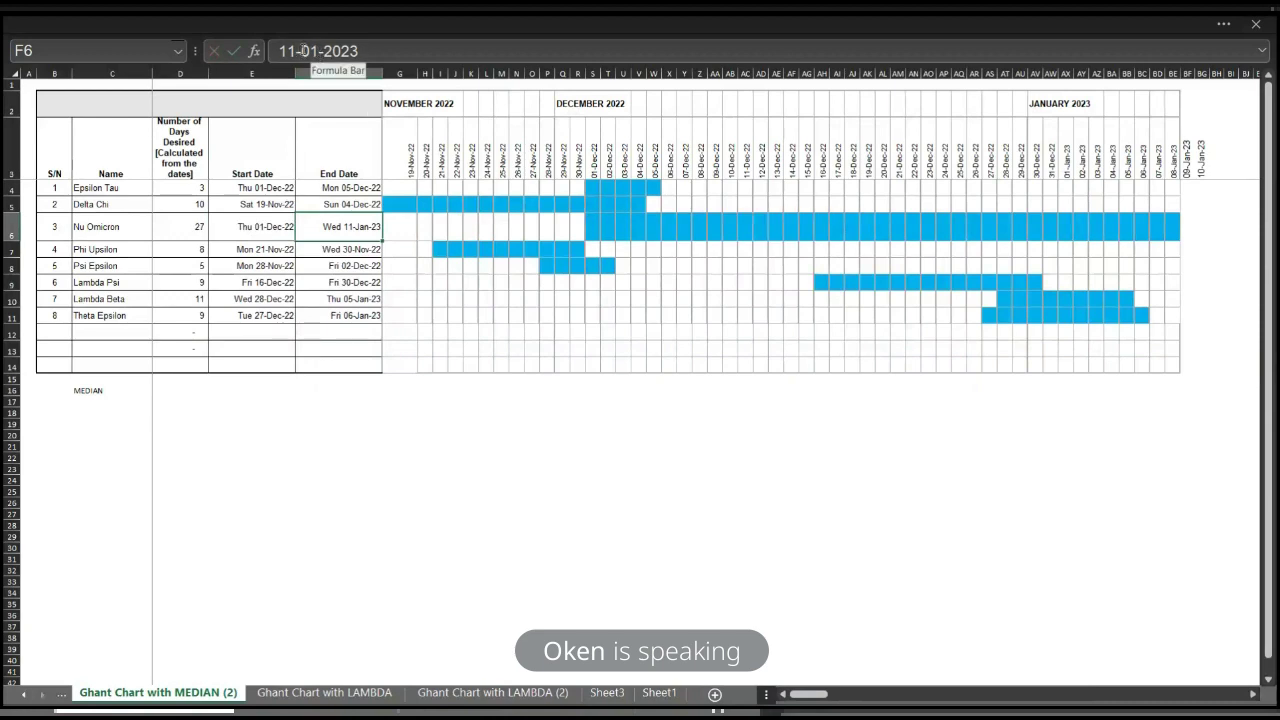
{"action": "left_click_drag", "start_coordinate": [300, 51], "coordinate": [436, 49]}
{"action": "type", "text": "11-1"}
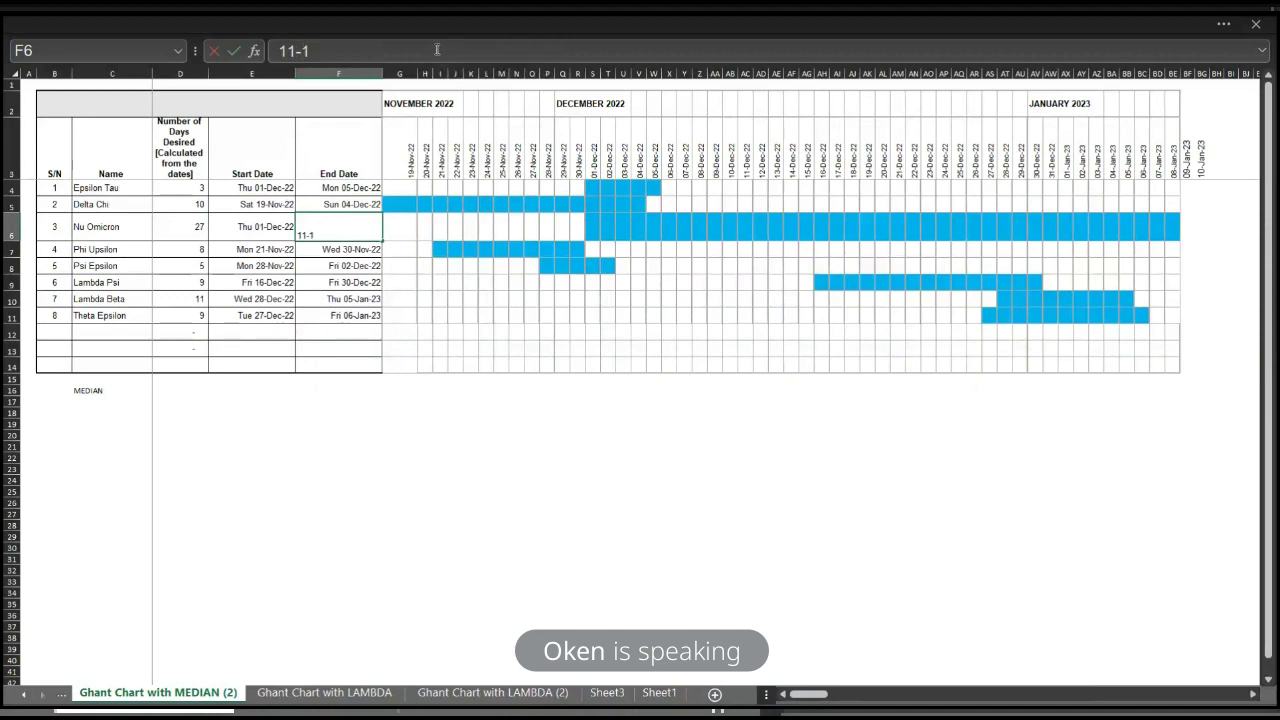
{"action": "type", "text": "2-2022"}
{"action": "key", "text": "Return"}
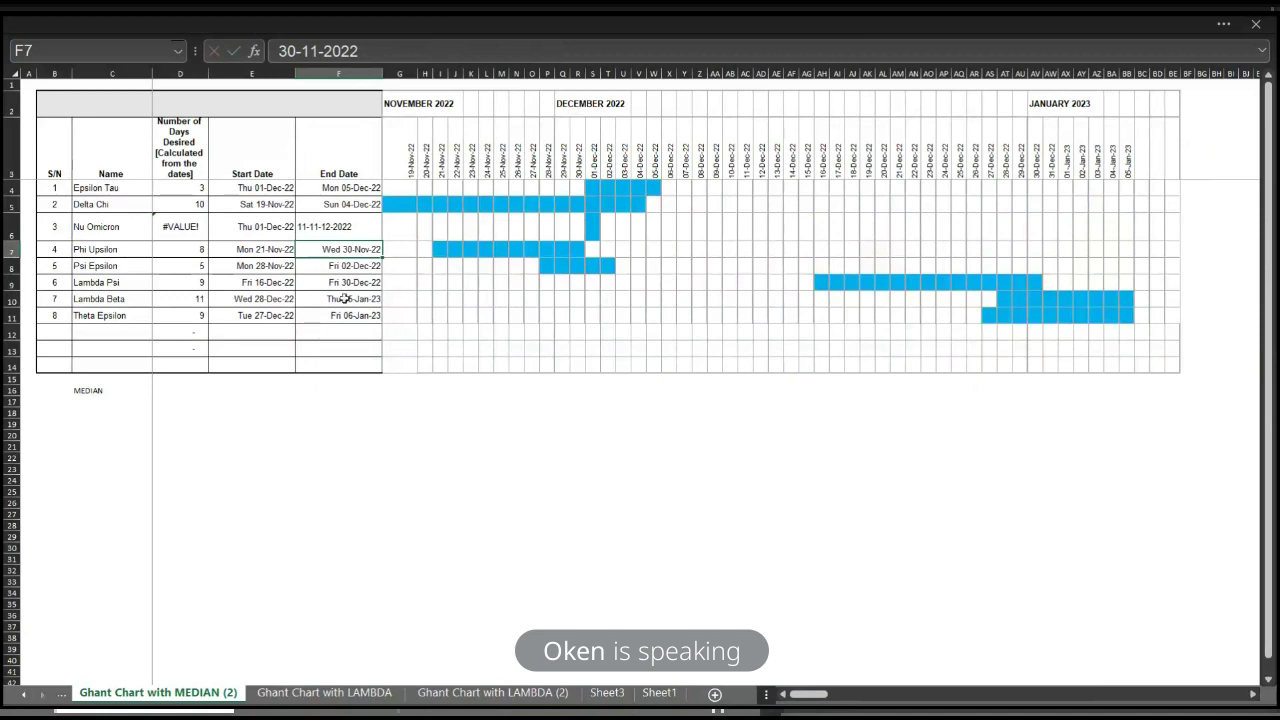
{"action": "left_click", "coordinate": [336, 226]}
{"action": "left_click", "coordinate": [301, 51]}
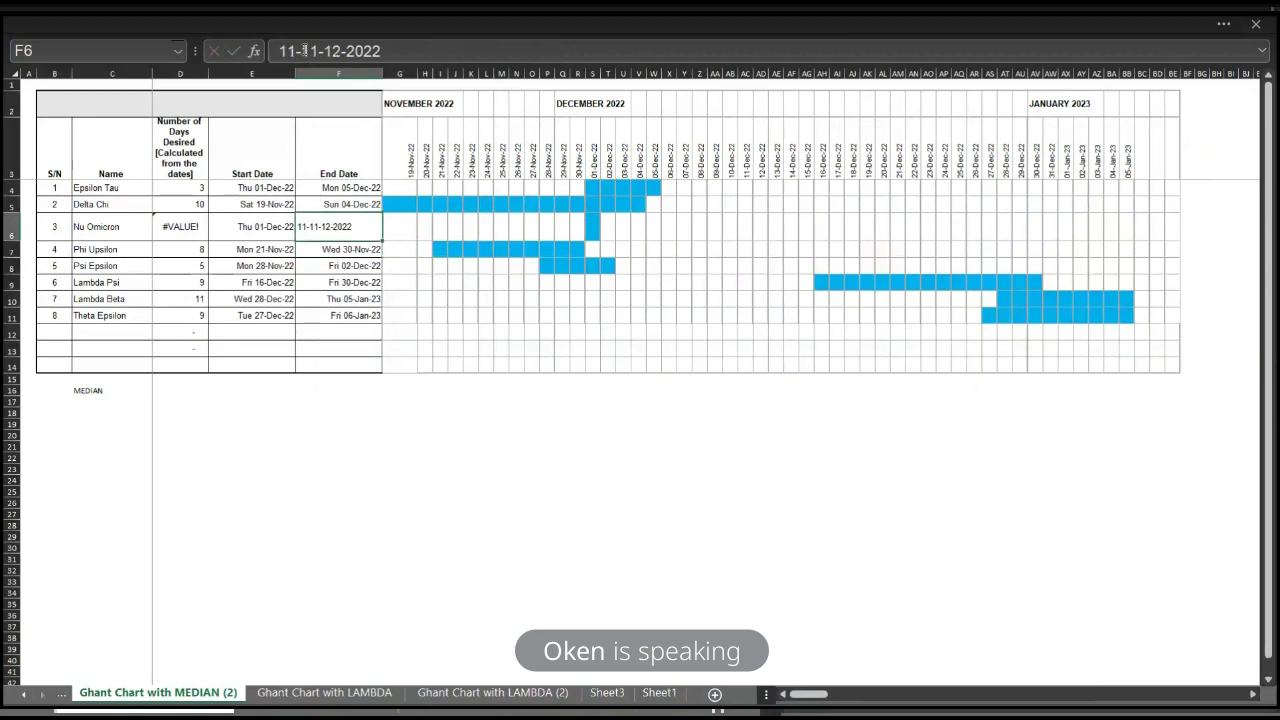
{"action": "key", "text": "BackSpace"}
{"action": "key", "text": "BackSpace"}
{"action": "key", "text": "BackSpace"}
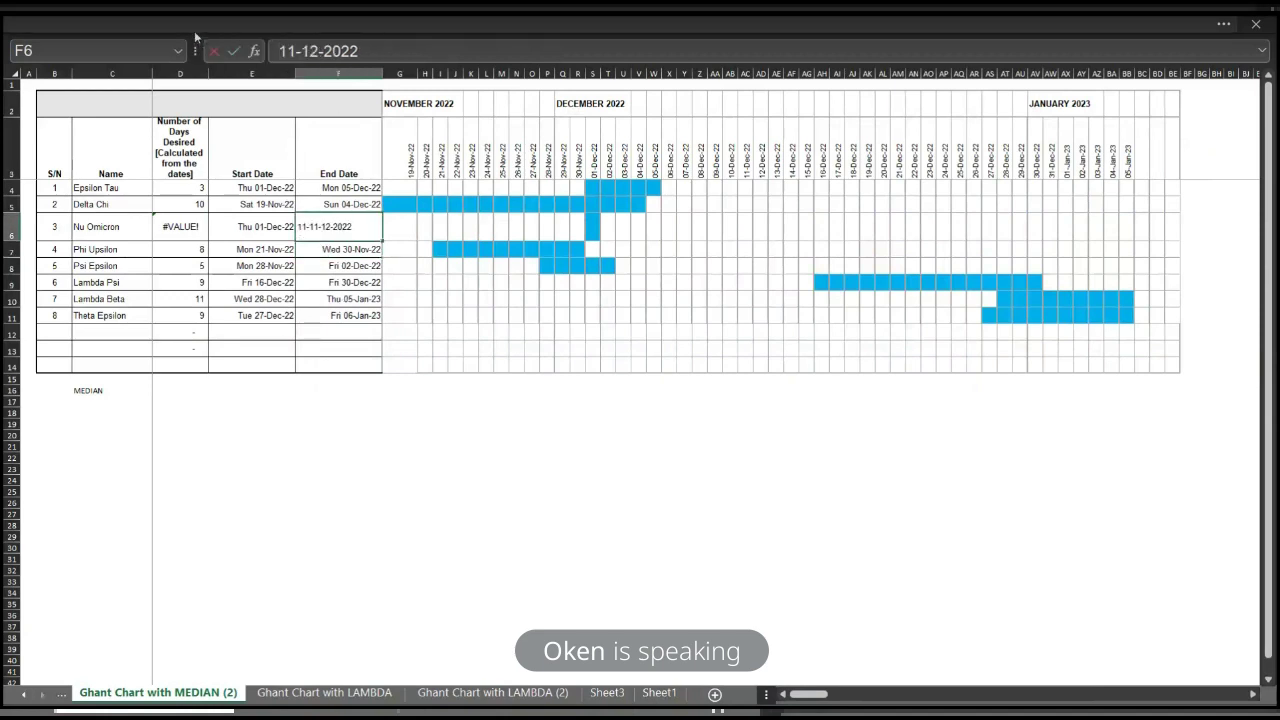
{"action": "key", "text": "Return"}
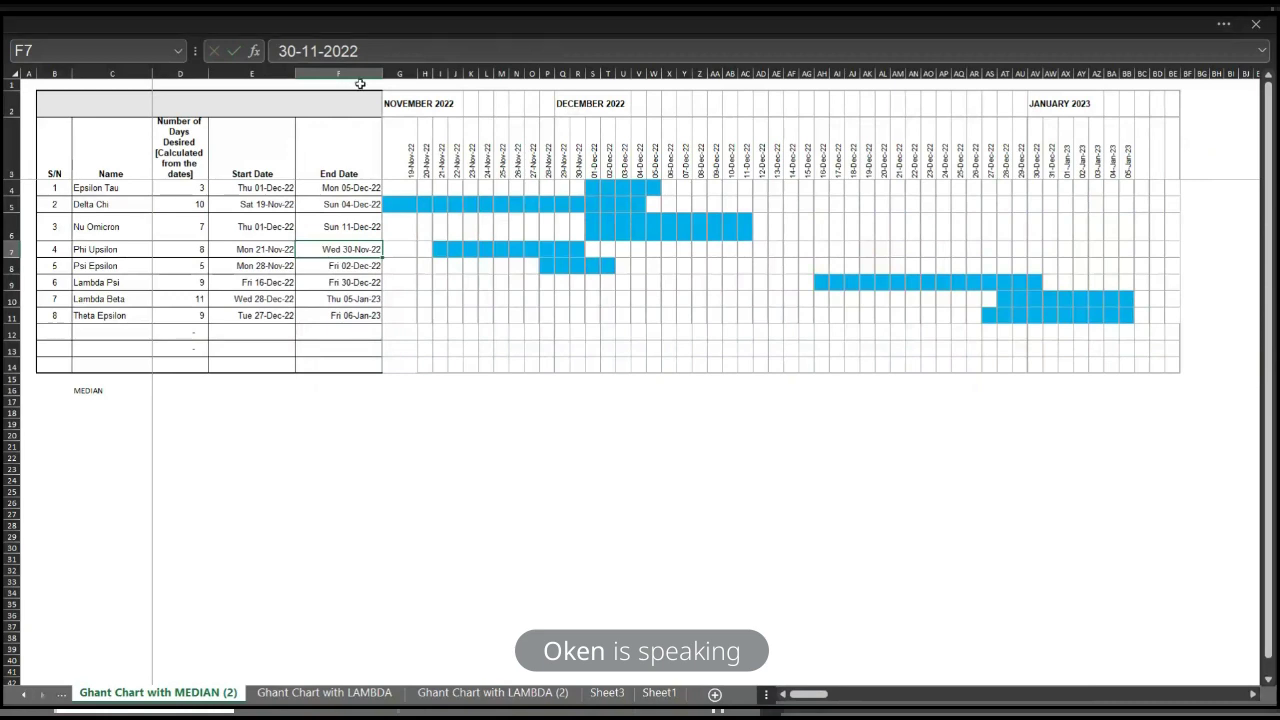
Step: Examine the MEDIAN formula in G4 and the SEQUENCE formula in G3 that fills the date header row
{"action": "left_click", "coordinate": [404, 188]}
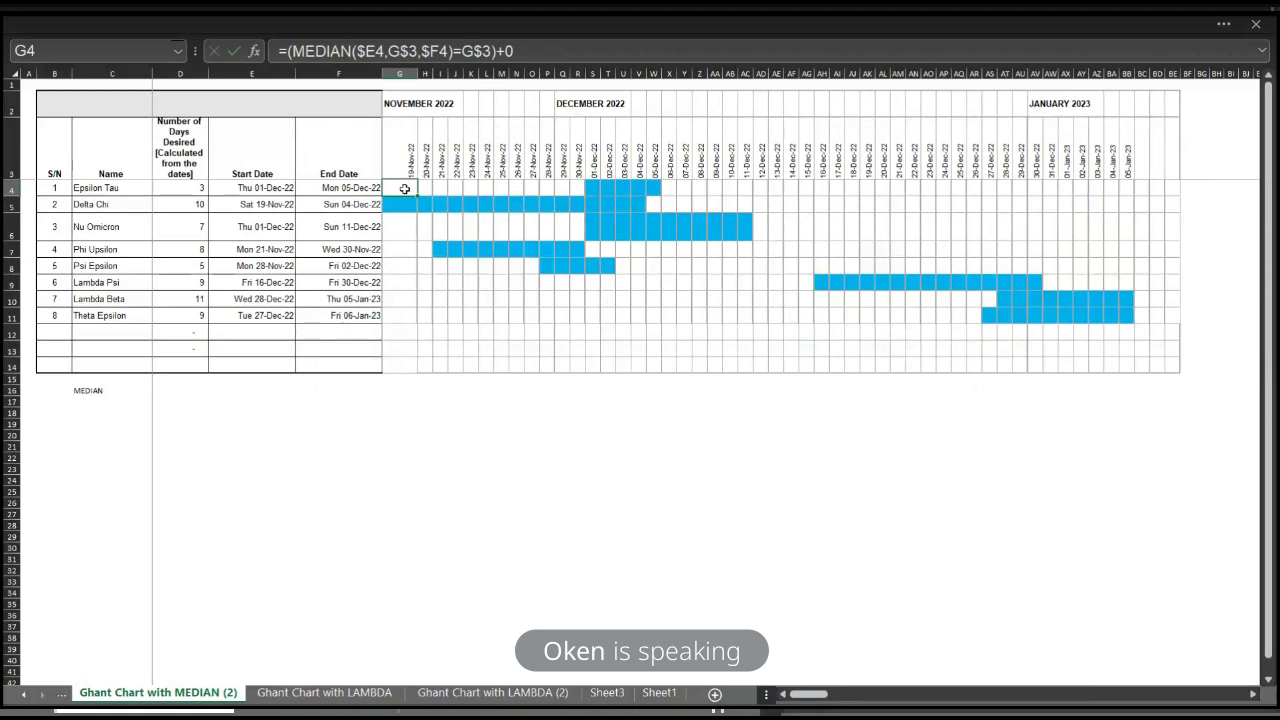
{"action": "left_click", "coordinate": [397, 147]}
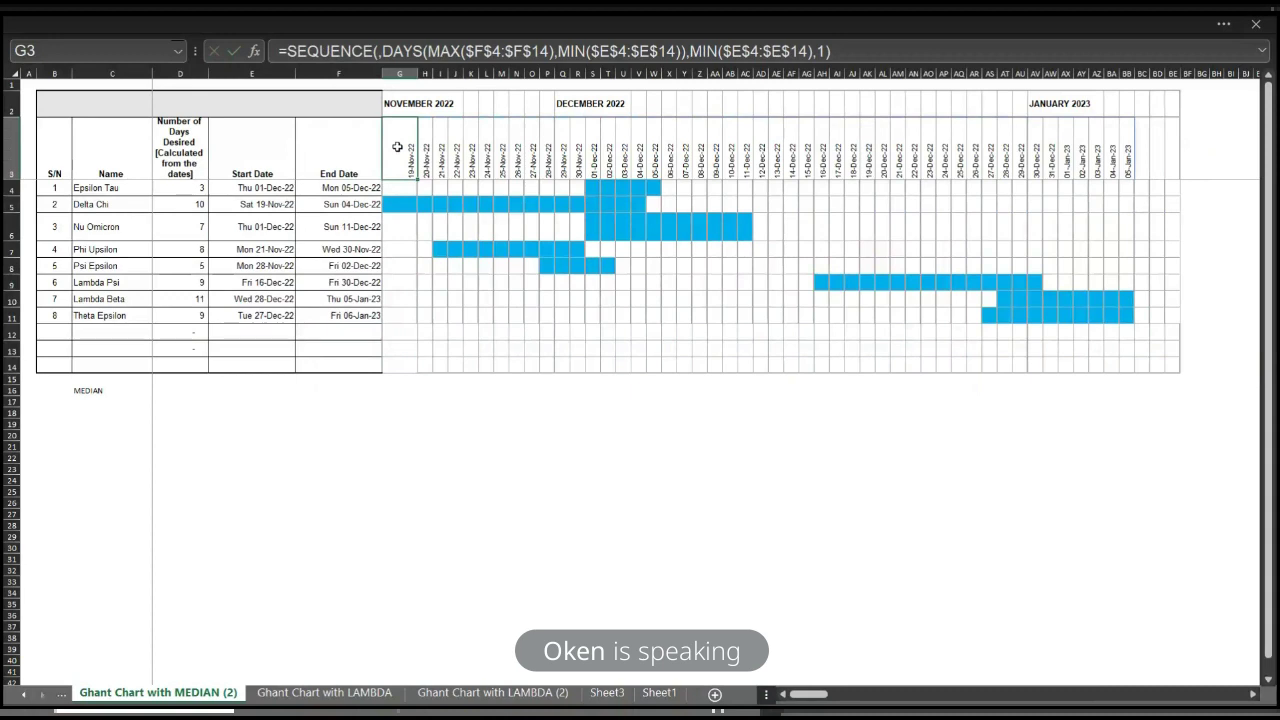
{"action": "left_click_drag", "start_coordinate": [397, 147], "coordinate": [1127, 155]}
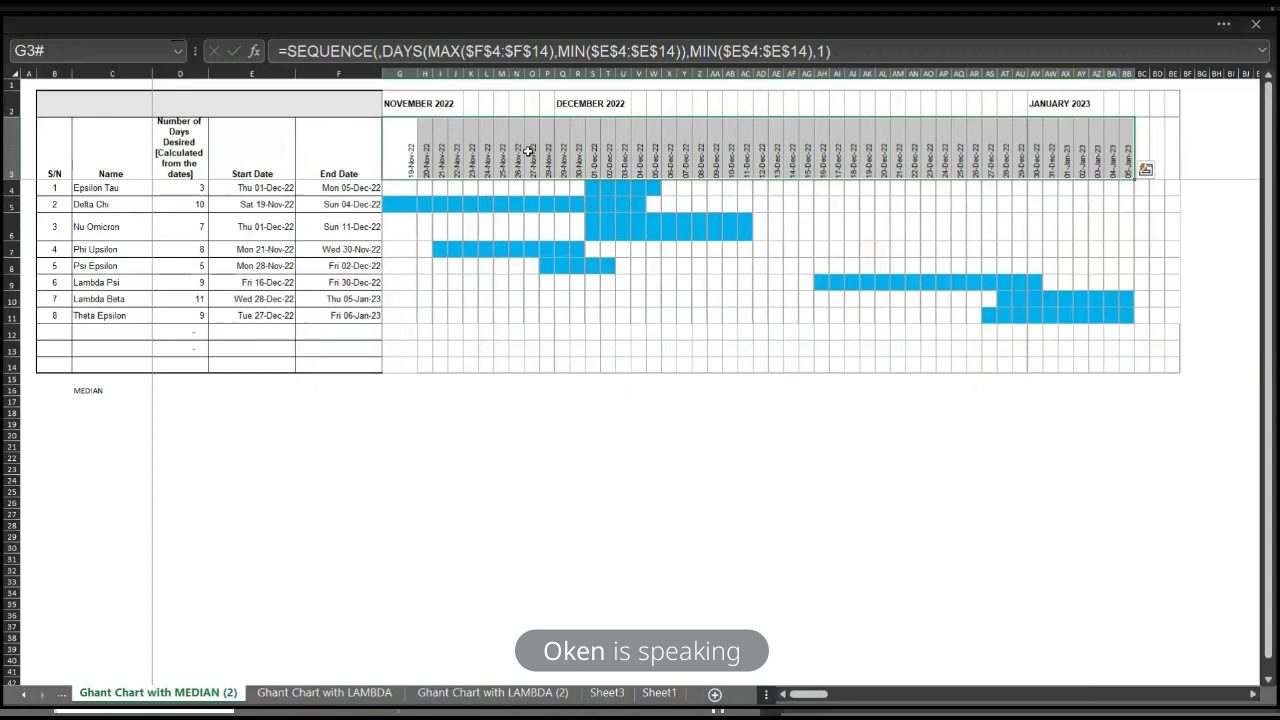
{"action": "left_click", "coordinate": [413, 157]}
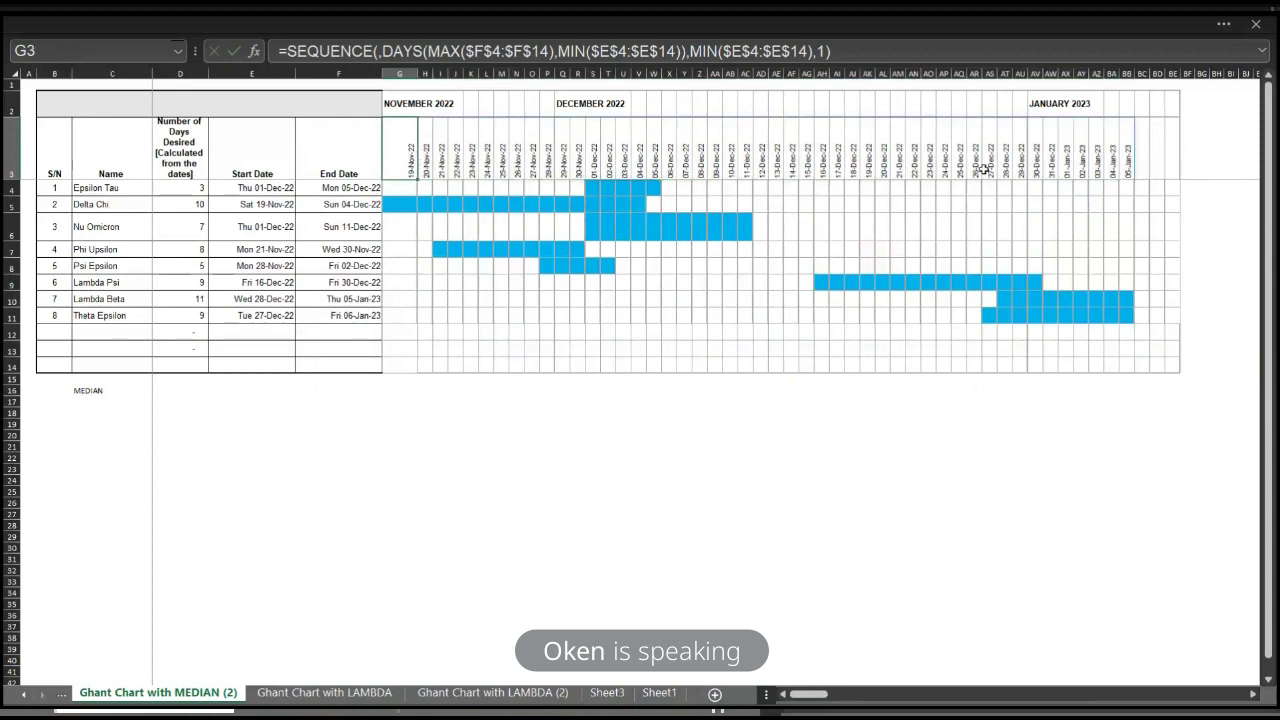
{"action": "double_click", "coordinate": [397, 151]}
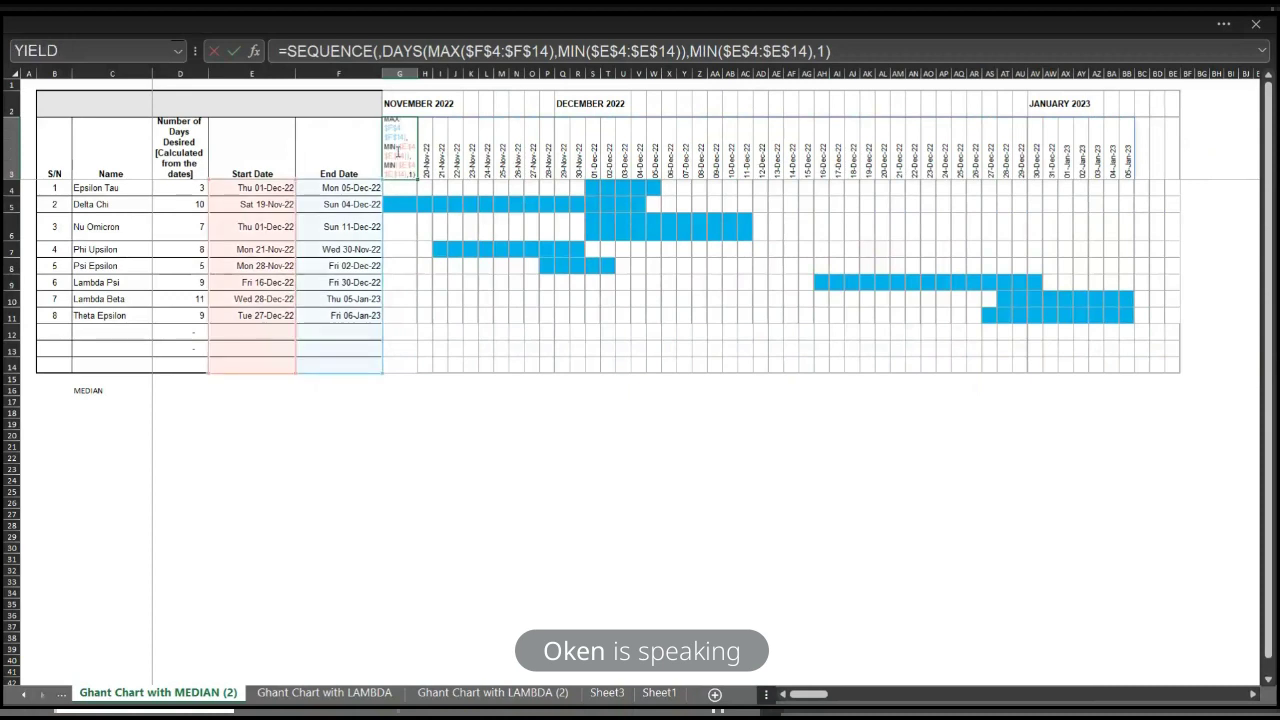
{"action": "key", "text": "Escape"}
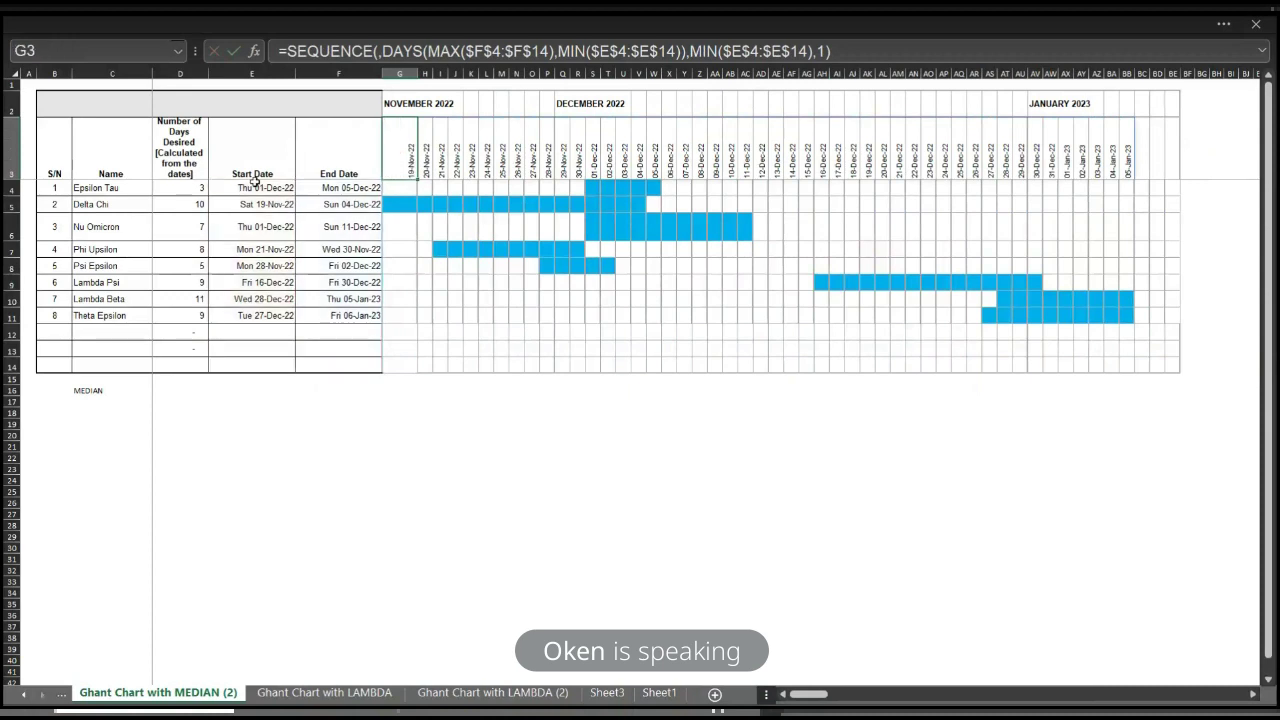
Step: Review the start and end date ranges E4:E14 and F4:F14 and how G3's SEQUENCE formula uses their MIN and MAX
{"action": "left_click_drag", "start_coordinate": [256, 187], "coordinate": [234, 386]}
{"action": "left_click_drag", "start_coordinate": [336, 190], "coordinate": [337, 357]}
{"action": "left_click", "coordinate": [402, 143]}
{"action": "mouse_move", "coordinate": [403, 143]}
{"action": "left_mouse_down"}
{"action": "mouse_move", "coordinate": [855, 150]}
{"action": "mouse_move", "coordinate": [1128, 172]}
{"action": "left_mouse_up"}
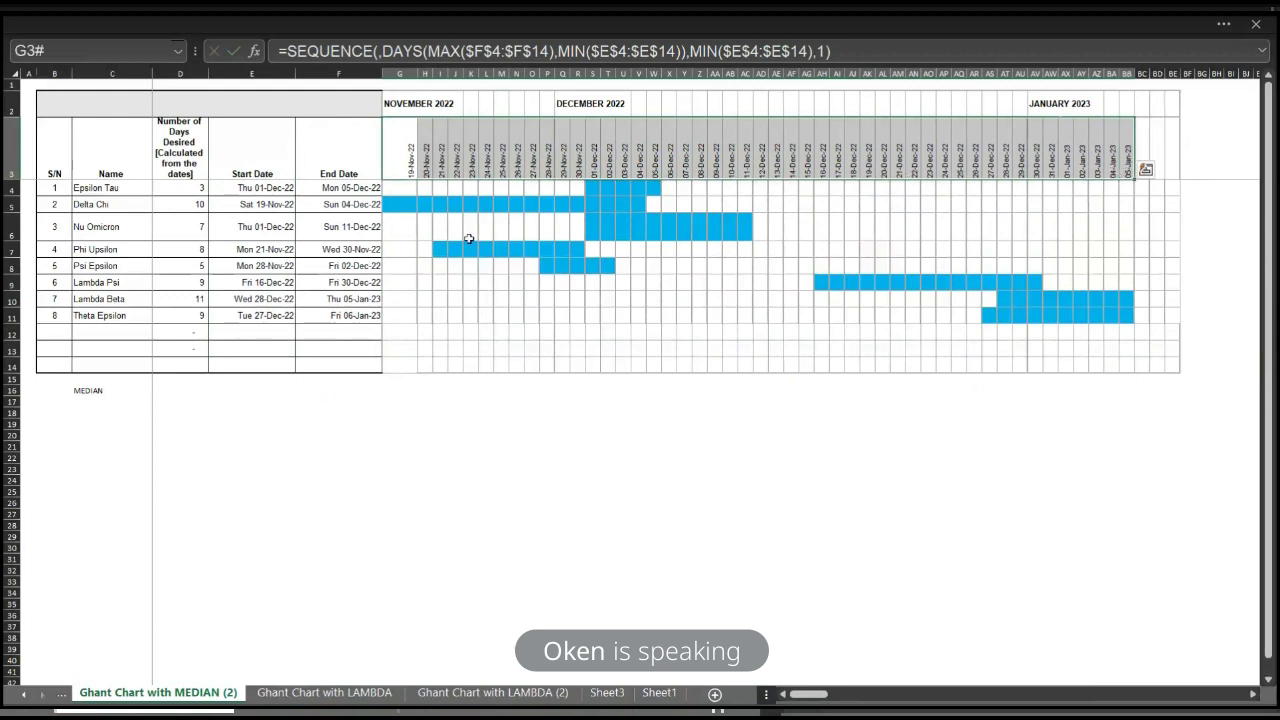
{"action": "left_click", "coordinate": [431, 51]}
{"action": "left_click_drag", "start_coordinate": [430, 51], "coordinate": [553, 51]}
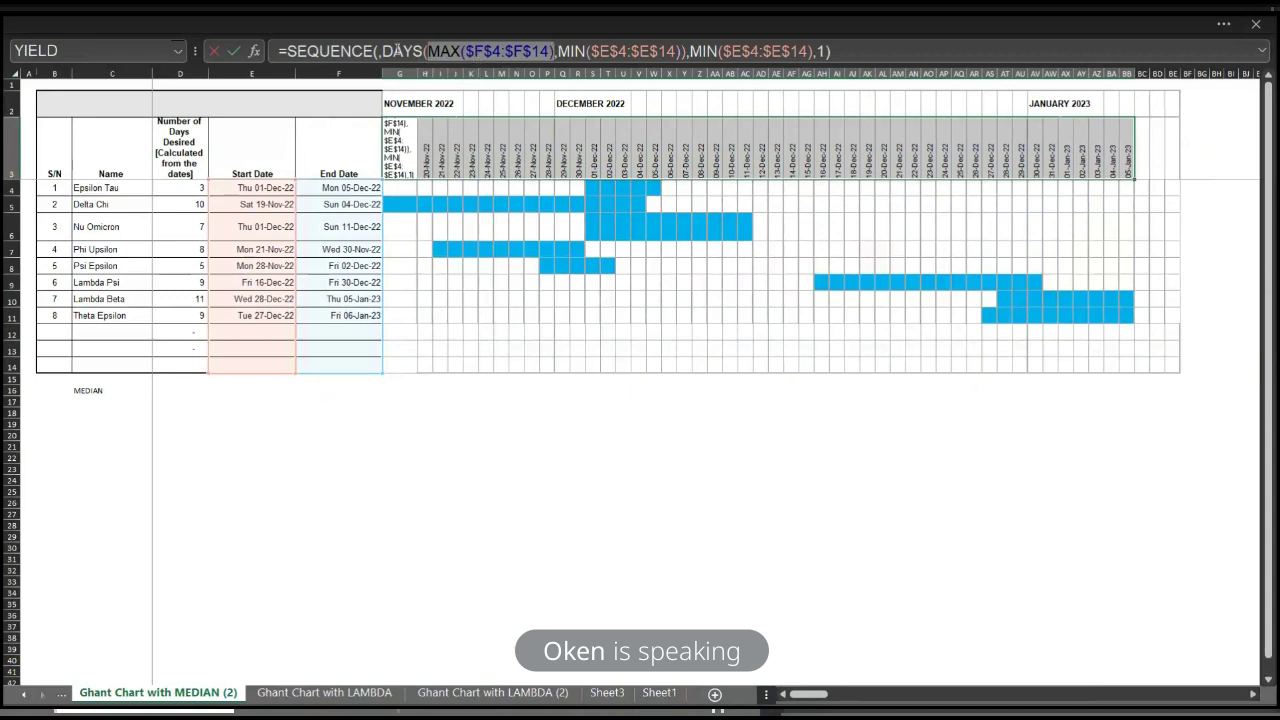
{"action": "left_click", "coordinate": [691, 50]}
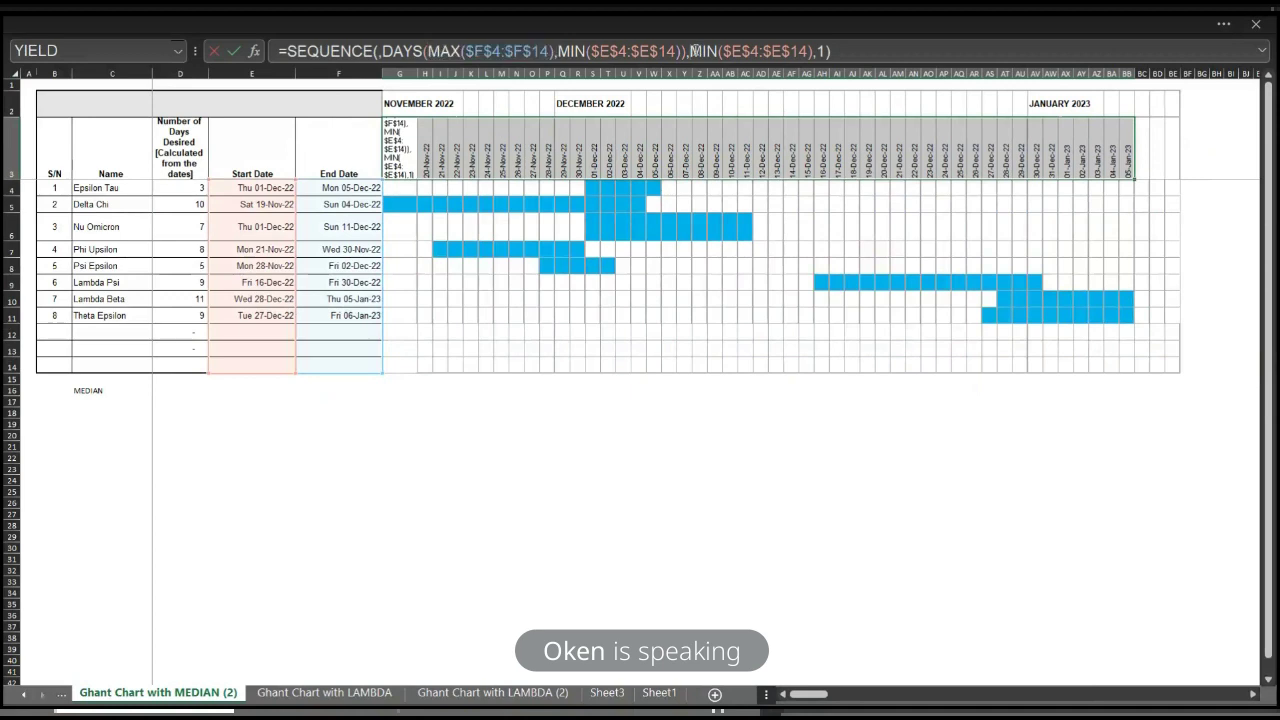
{"action": "key", "text": "Return"}
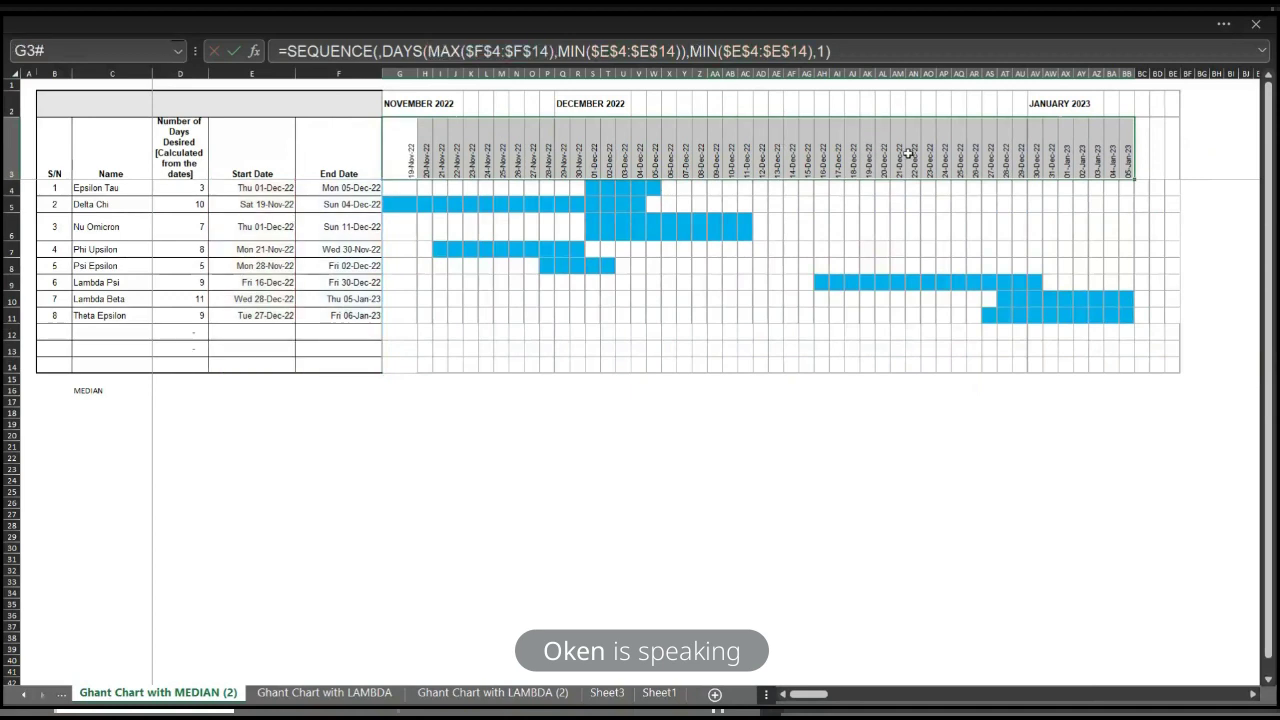
Step: Set Delta Chi's start date in cell E5 to 1-11-2022
{"action": "left_click", "coordinate": [274, 206]}
{"action": "left_click", "coordinate": [286, 51]}
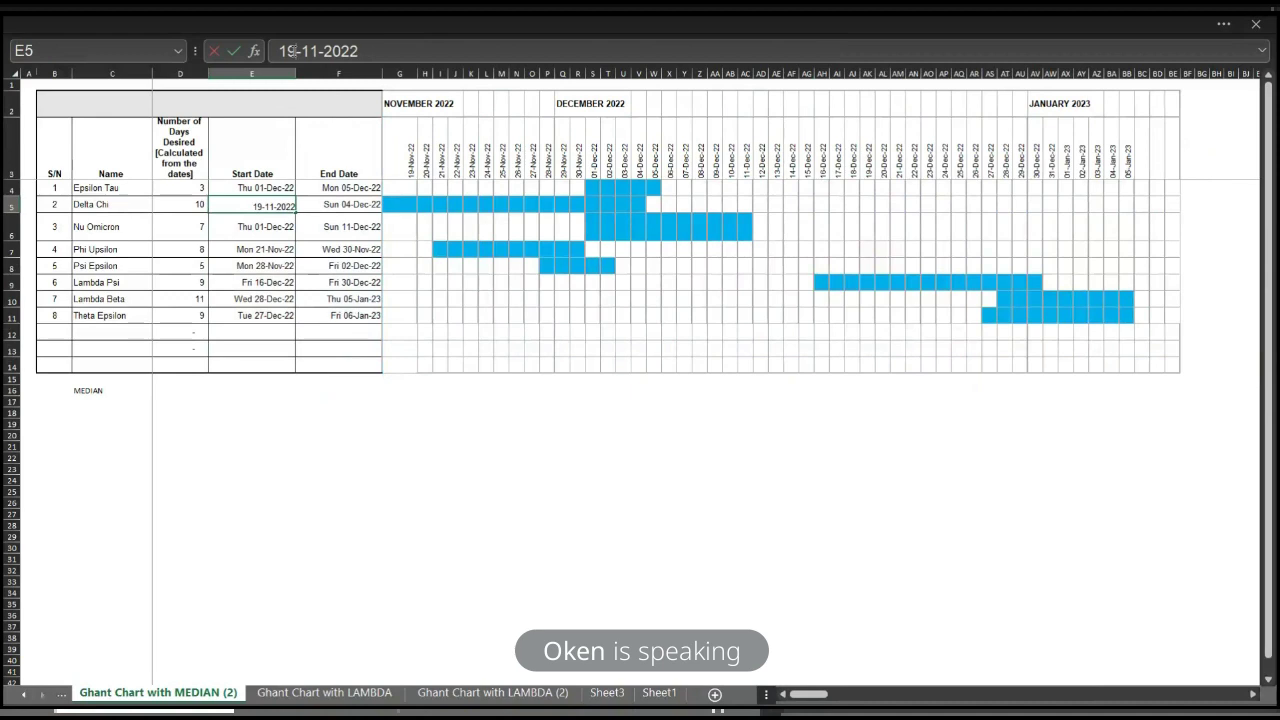
{"action": "key", "text": "Delete"}
{"action": "key", "text": "Return"}
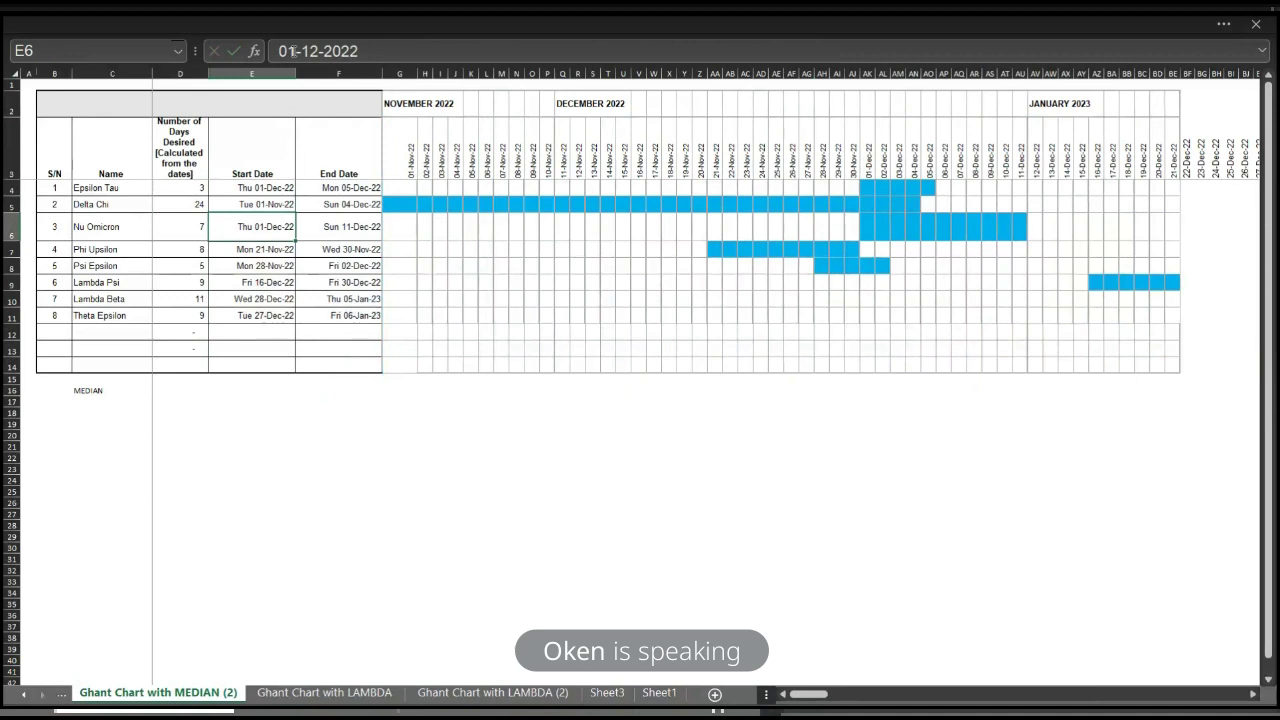
Step: Glance at the Ghant Chart with LAMBDA sheet, then inspect the MEDIAN formulas across G4:BE13 on the Ghant Chart with MEDIAN (2) sheet
{"action": "left_click", "coordinate": [353, 693]}
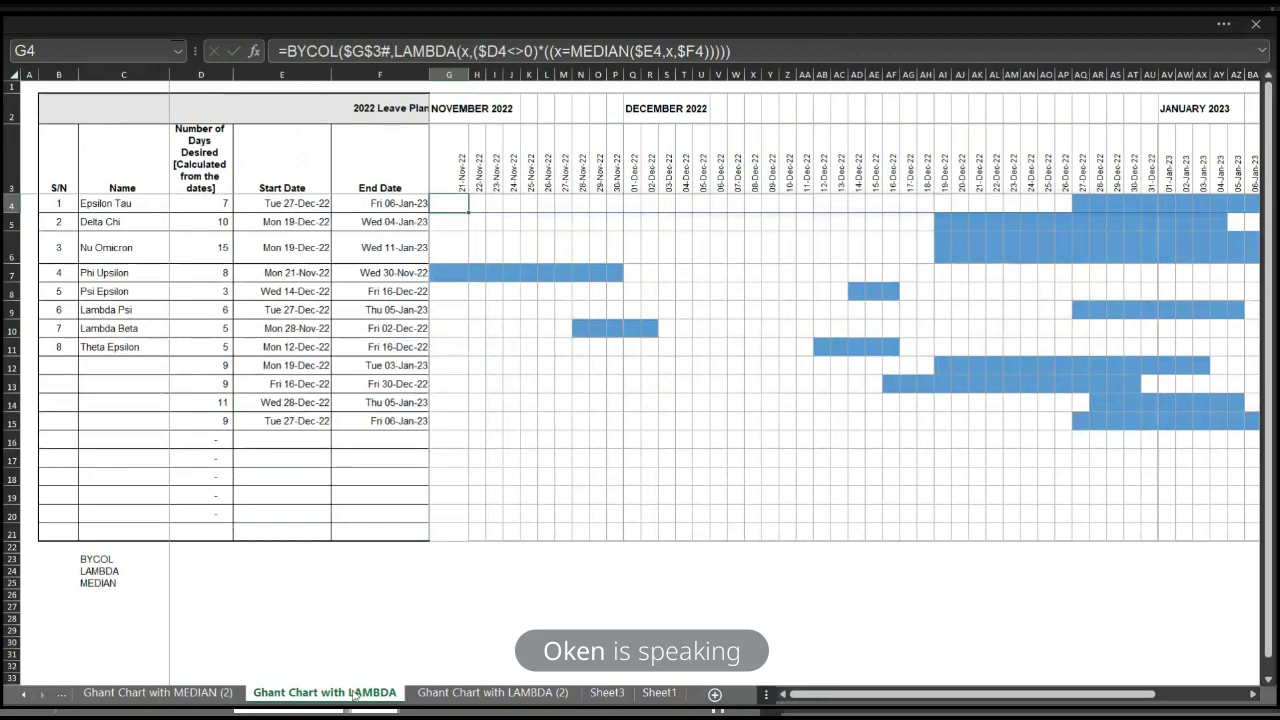
{"action": "key", "text": "ctrl+Page_Up"}
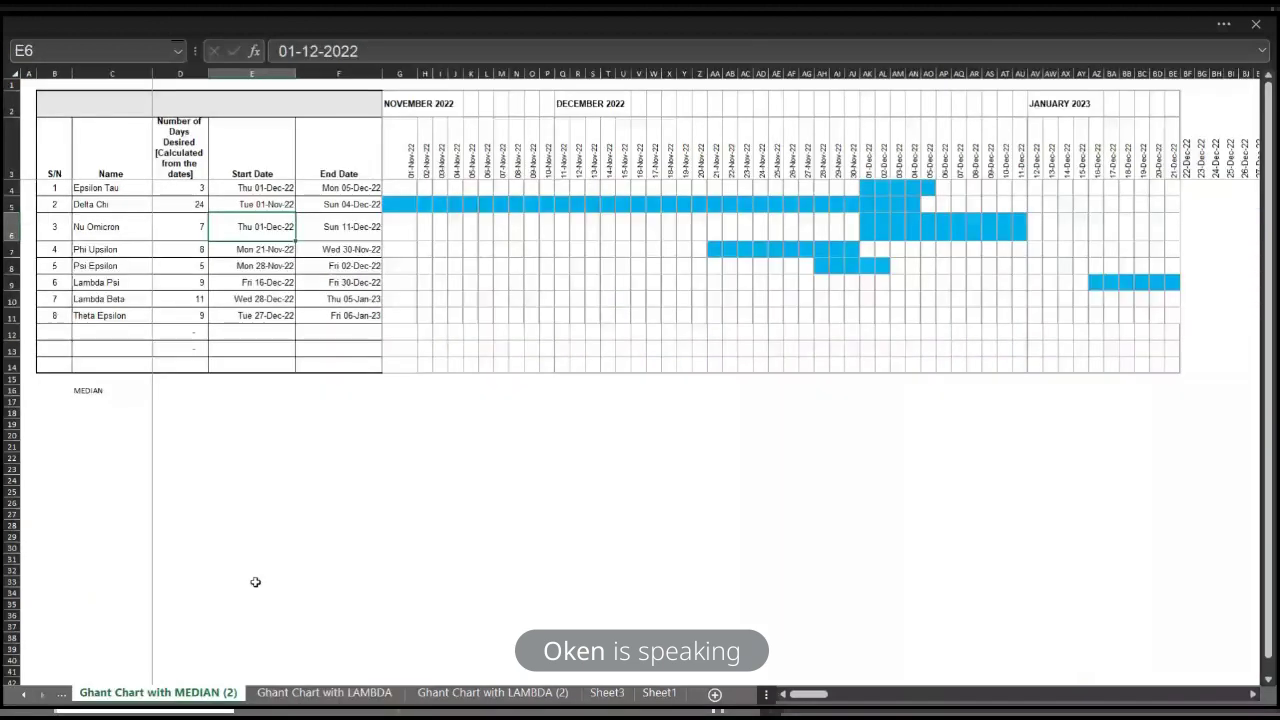
{"action": "left_click", "coordinate": [407, 195]}
{"action": "left_click", "coordinate": [853, 188]}
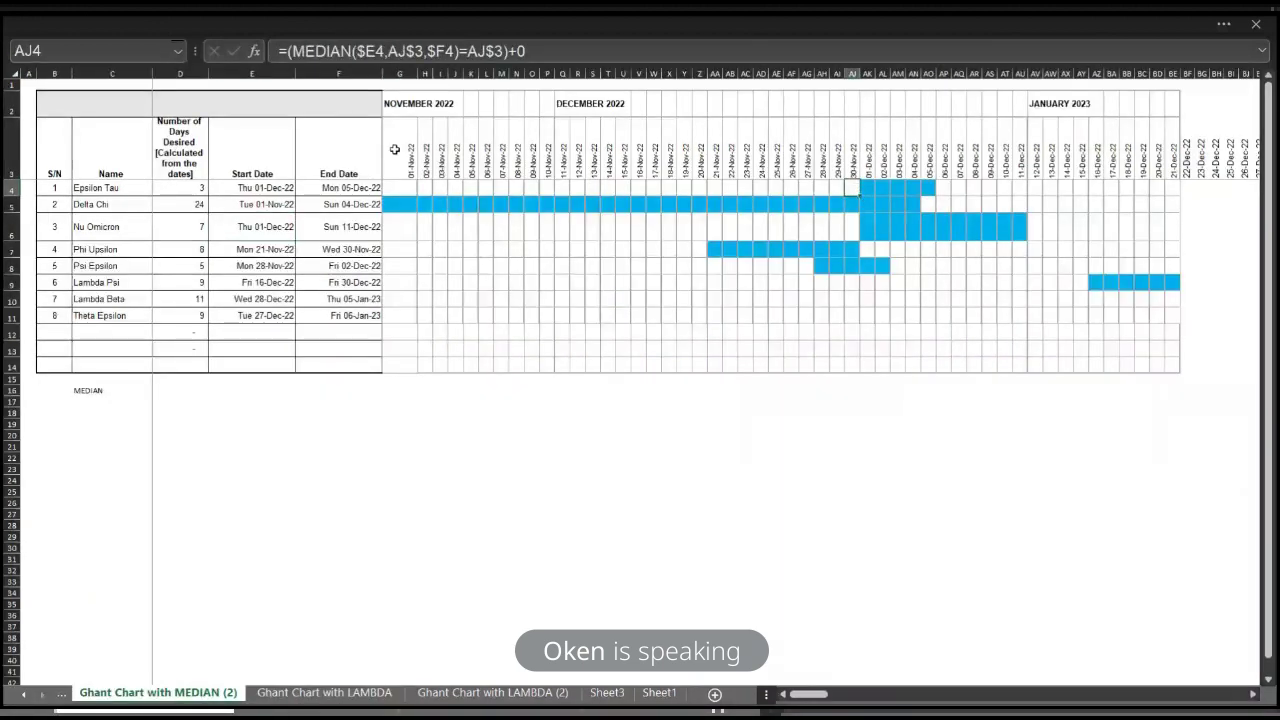
{"action": "left_click", "coordinate": [400, 189]}
{"action": "left_click_drag", "start_coordinate": [400, 189], "coordinate": [1173, 357]}
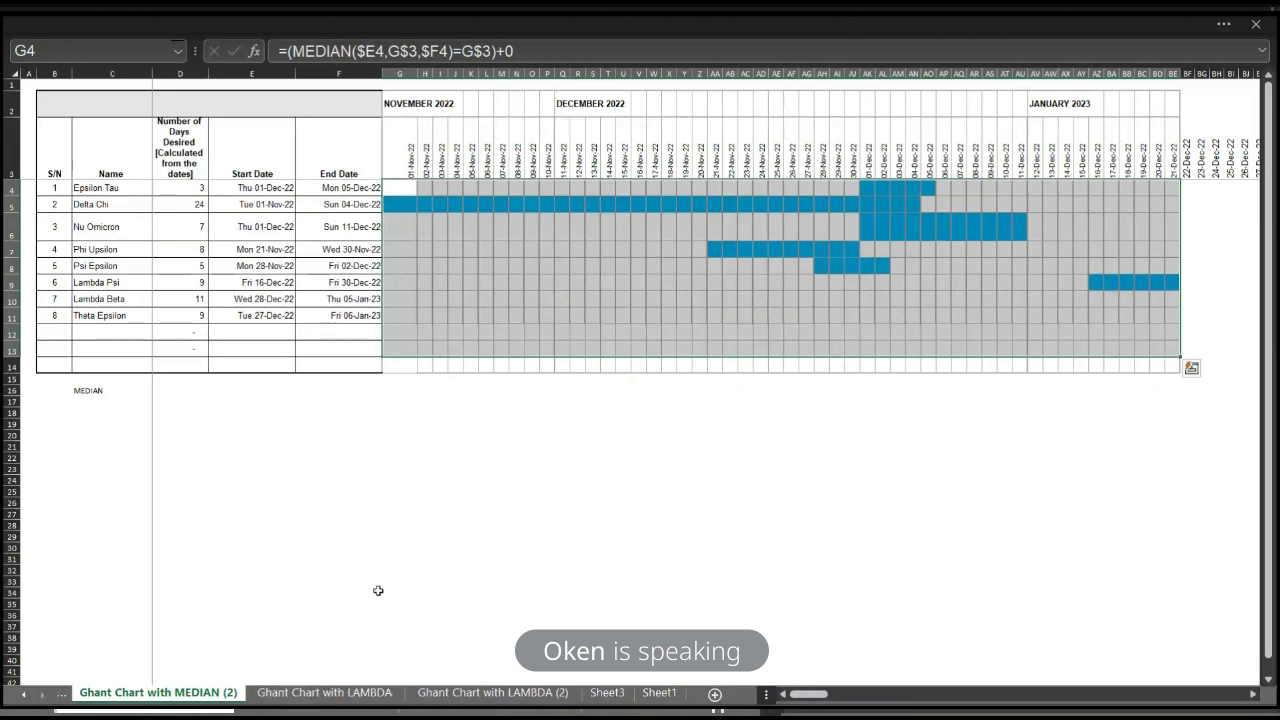
{"action": "left_click", "coordinate": [563, 296]}
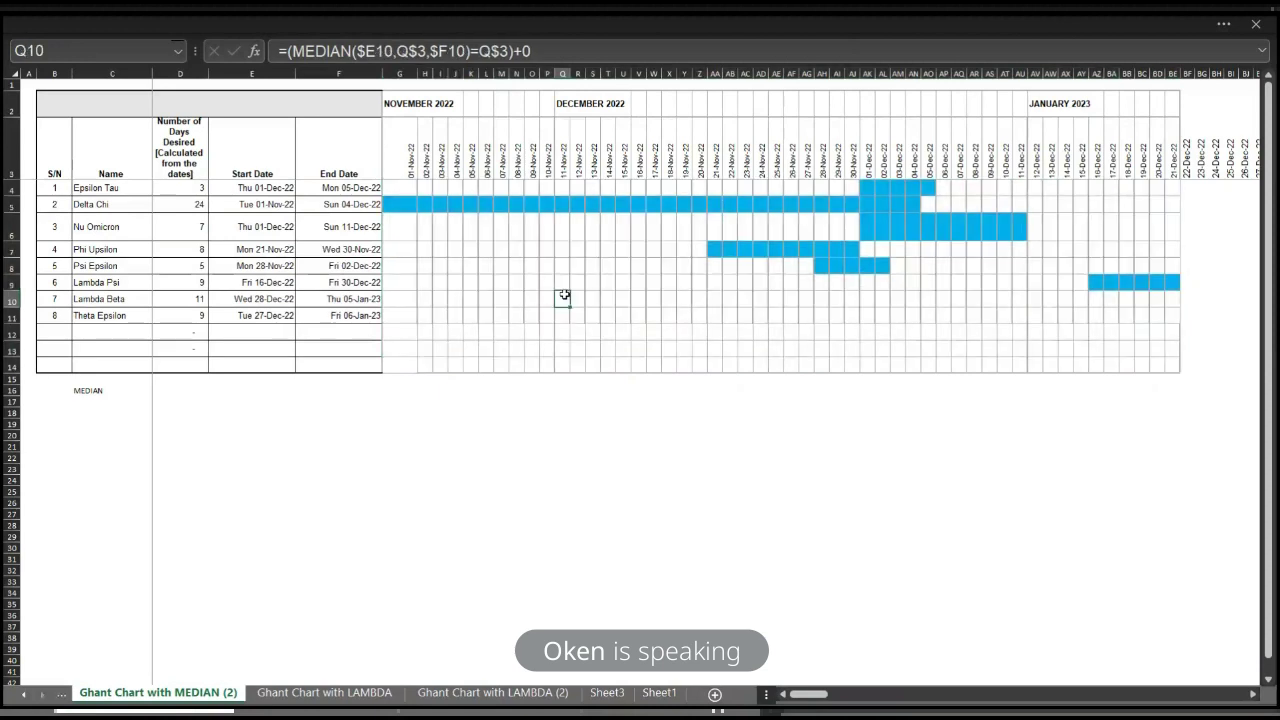
Step: Open the Ghant Chart with LAMBDA sheet and examine G4's BYCOL formula in an expanded formula bar, including its referenced date header range
{"action": "left_click", "coordinate": [340, 700]}
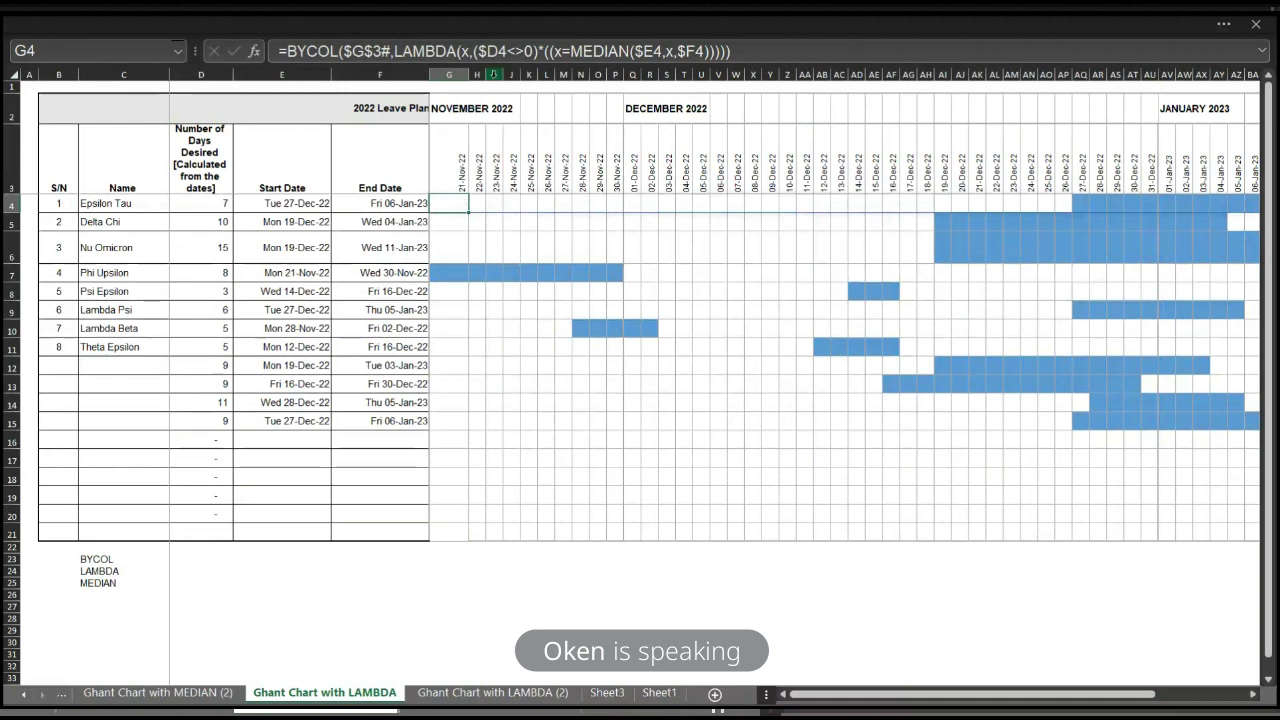
{"action": "double_click", "coordinate": [450, 203]}
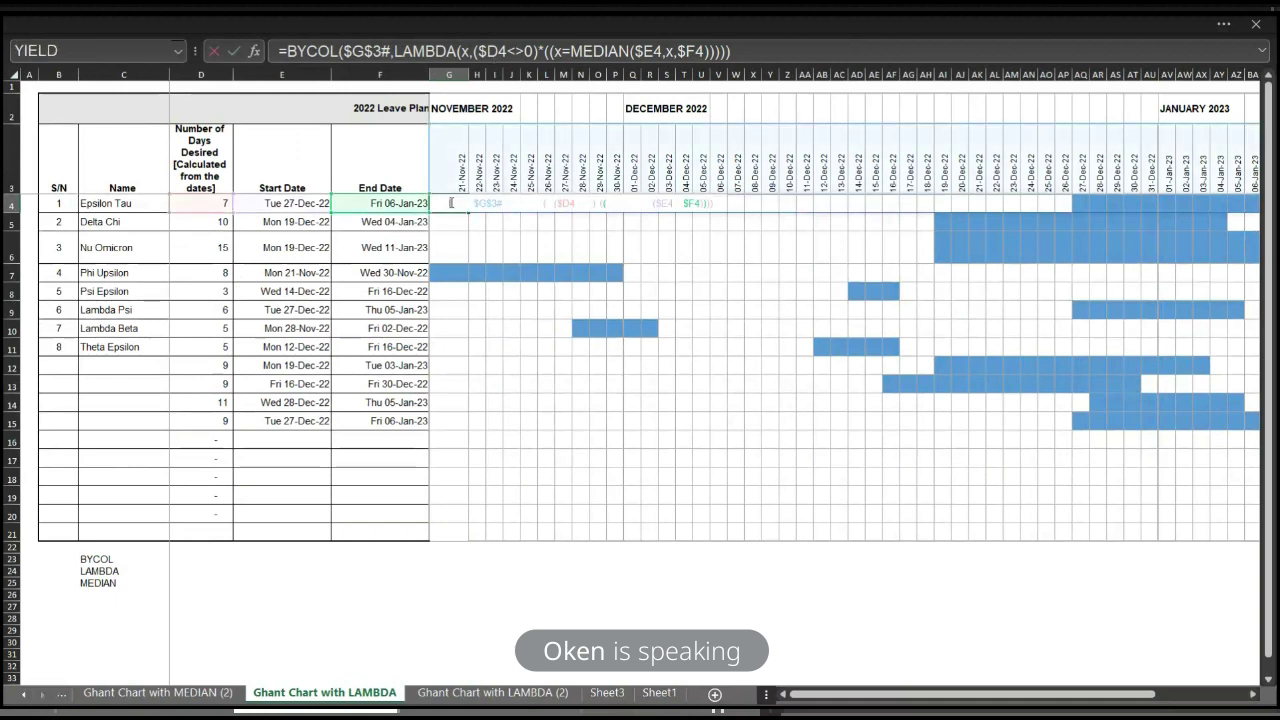
{"action": "key", "text": "Escape"}
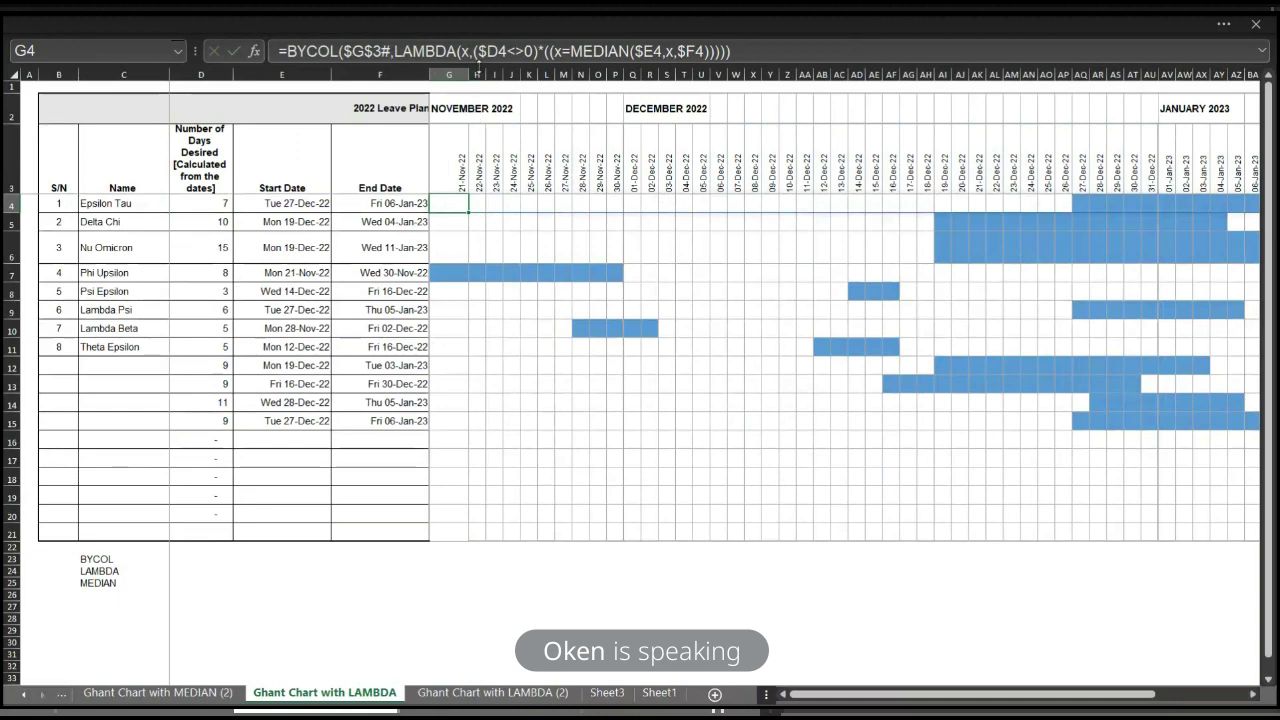
{"action": "double_click", "coordinate": [478, 62]}
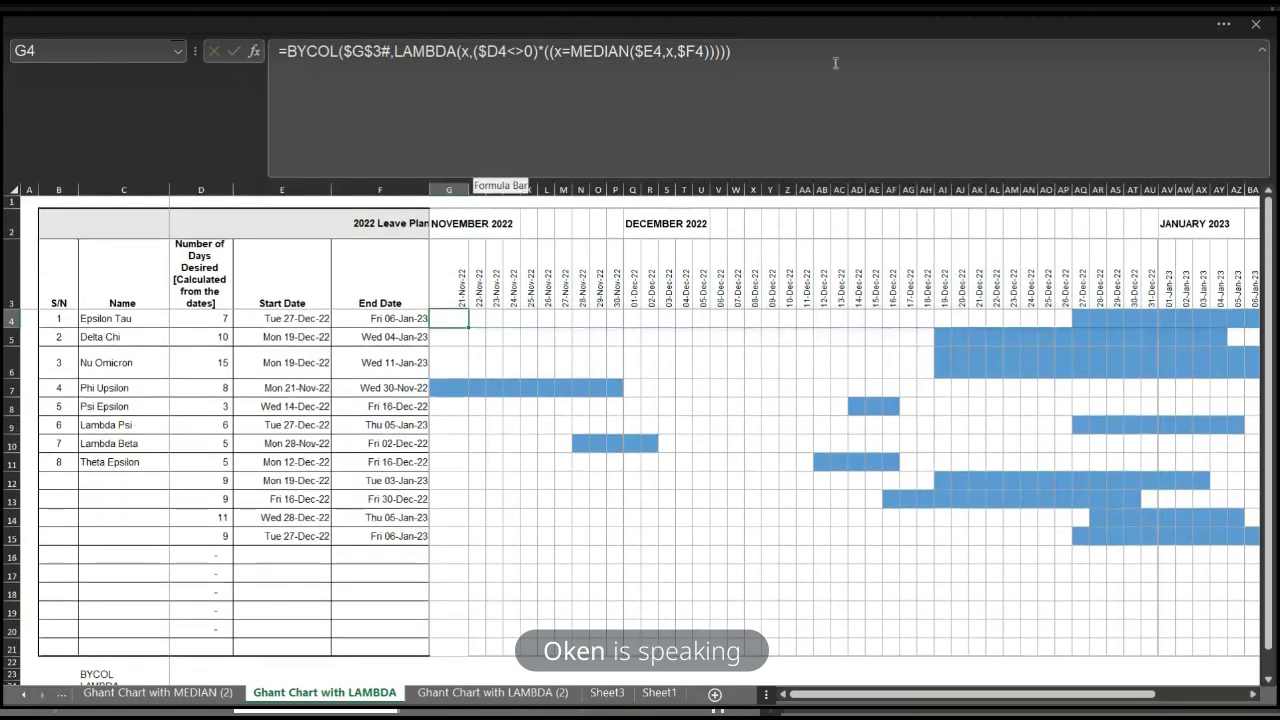
{"action": "left_click", "coordinate": [835, 63]}
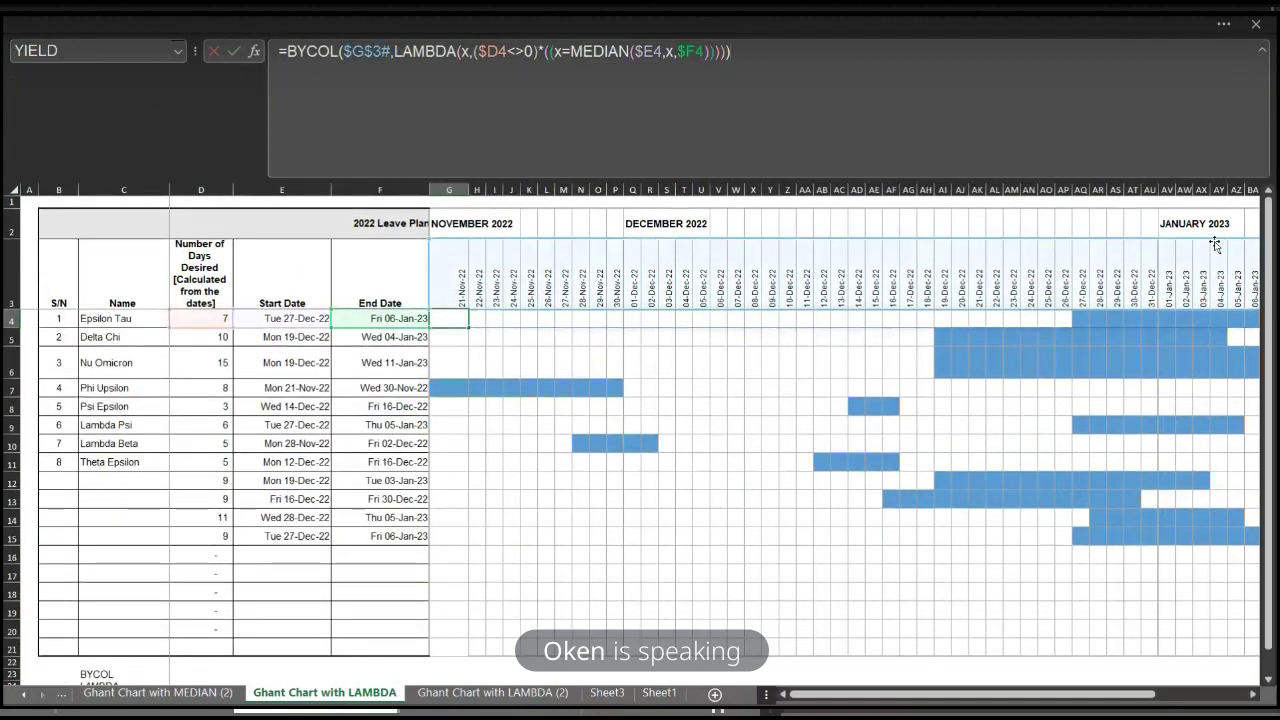
{"action": "scroll", "coordinate": [993, 434], "scroll_direction": "right", "scroll_amount": 2}
{"action": "scroll", "coordinate": [993, 434], "scroll_direction": "left", "scroll_amount": 5}
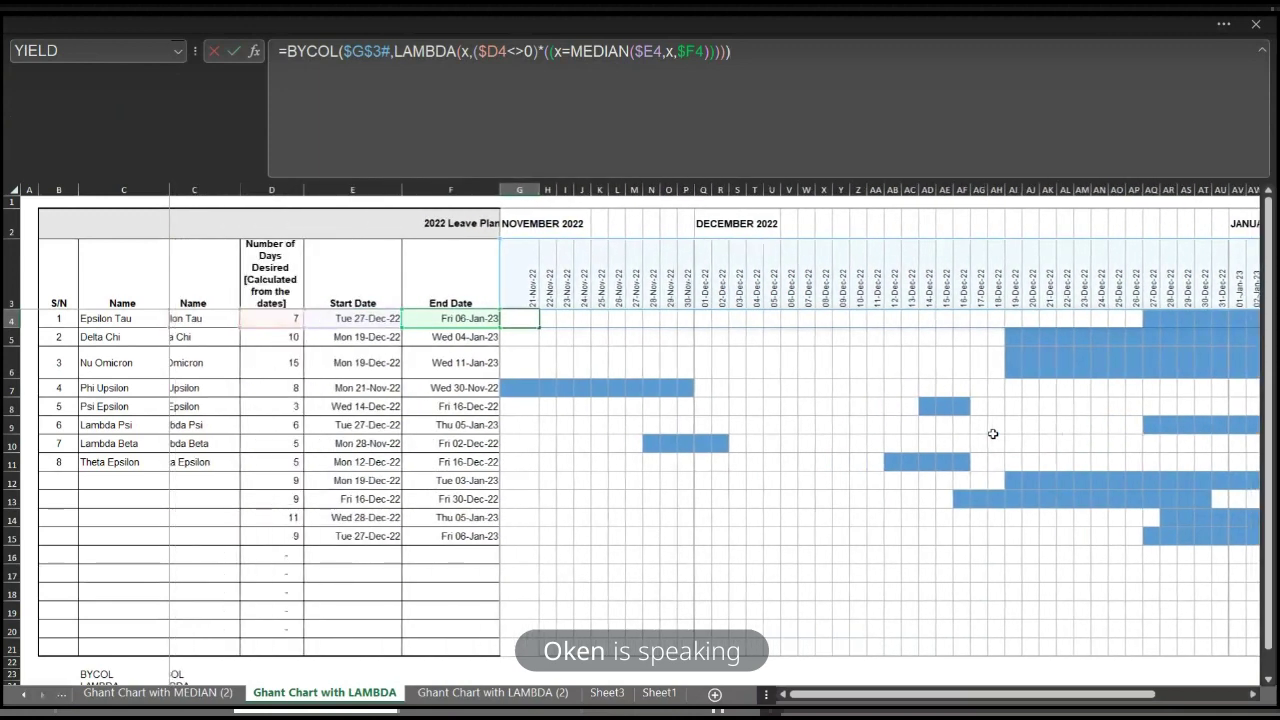
{"action": "scroll", "coordinate": [753, 291], "scroll_direction": "right", "scroll_amount": 3}
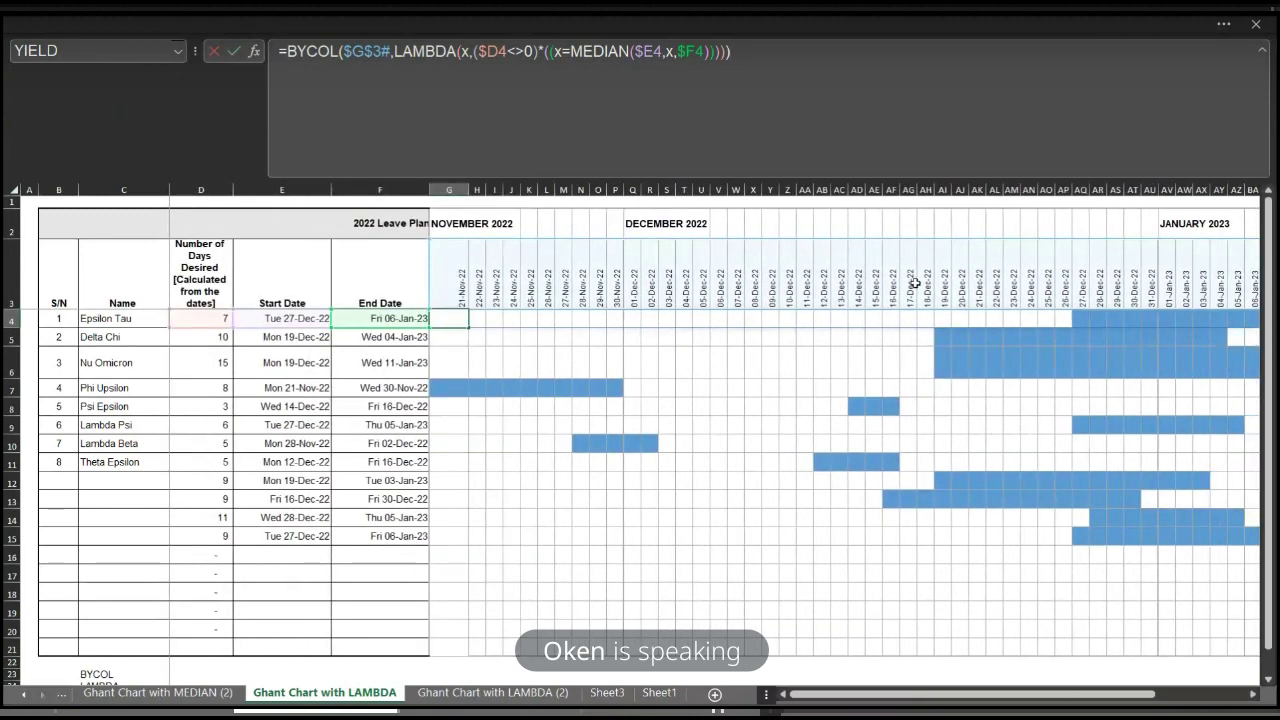
Step: Temporarily break G4's formula before LAMBDA and the final parenthesis, examine the ($D4<>0) and x=MEDIAN($E4,x,$F4) parts, and discard the edit
{"action": "left_click", "coordinate": [395, 51]}
{"action": "key", "text": "alt+Return"}
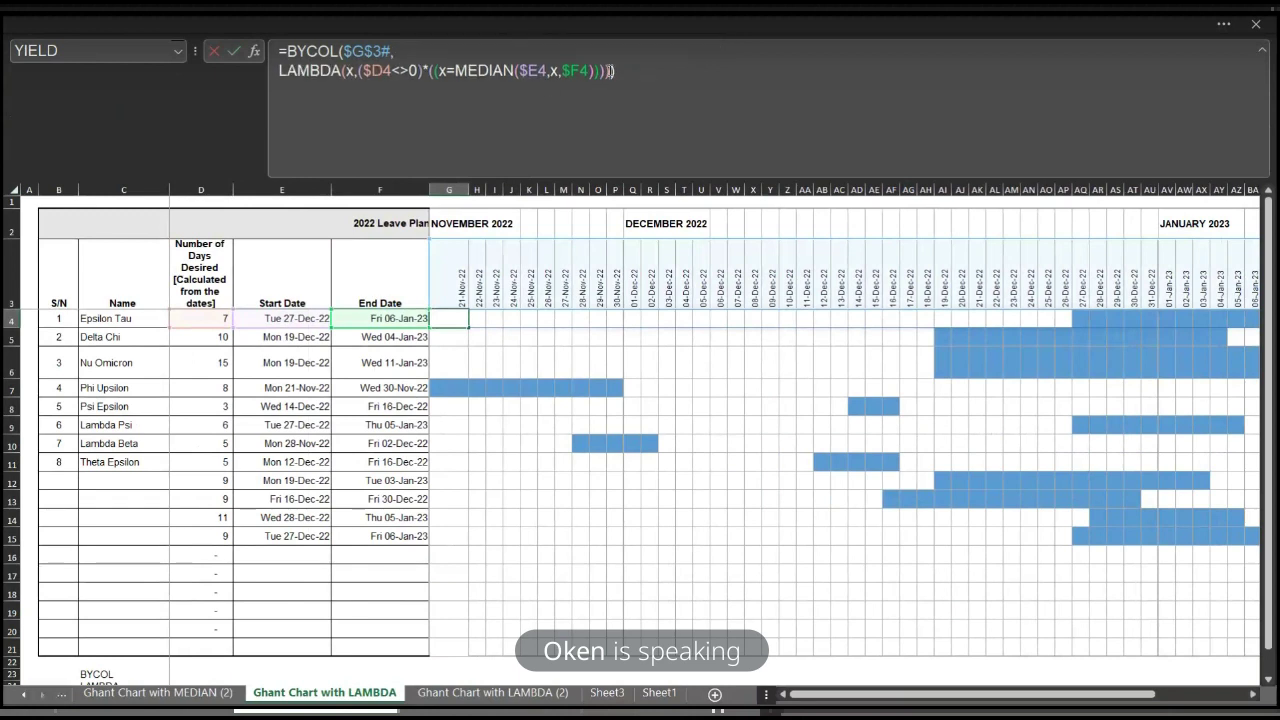
{"action": "left_click", "coordinate": [609, 70]}
{"action": "key", "text": "alt+Return"}
{"action": "left_click_drag", "start_coordinate": [360, 70], "coordinate": [425, 70]}
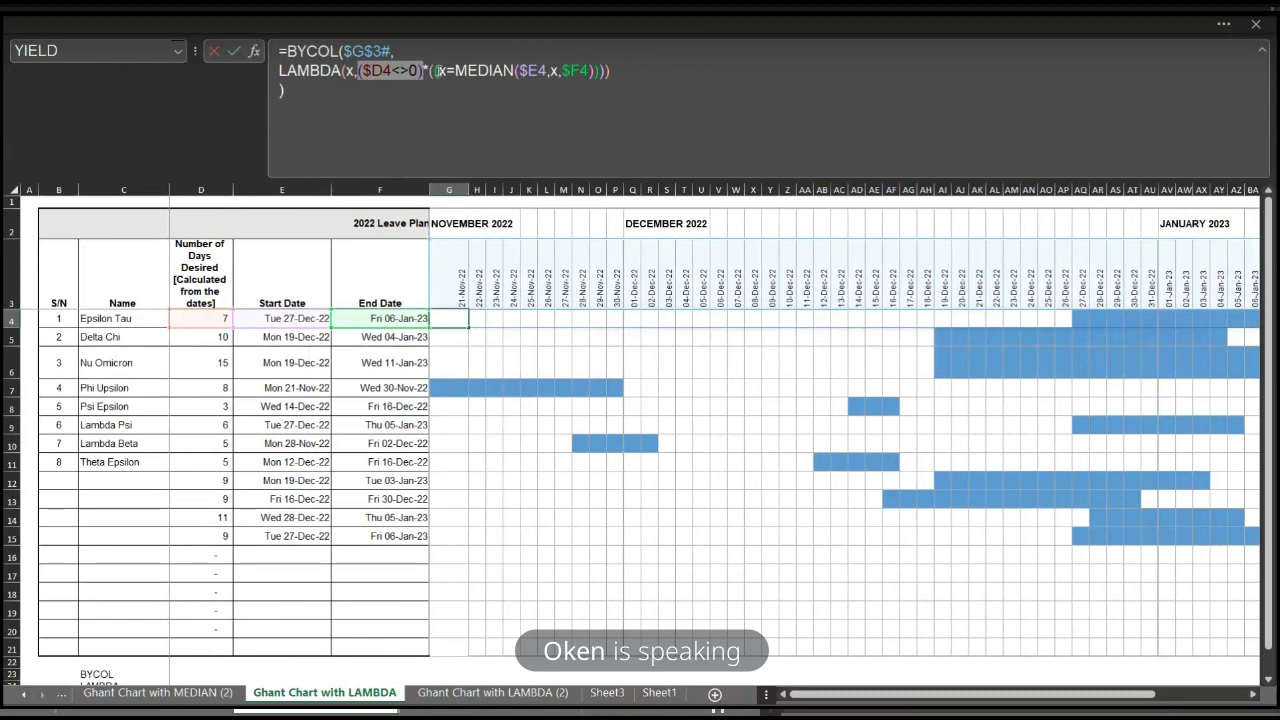
{"action": "left_click_drag", "start_coordinate": [437, 70], "coordinate": [594, 63]}
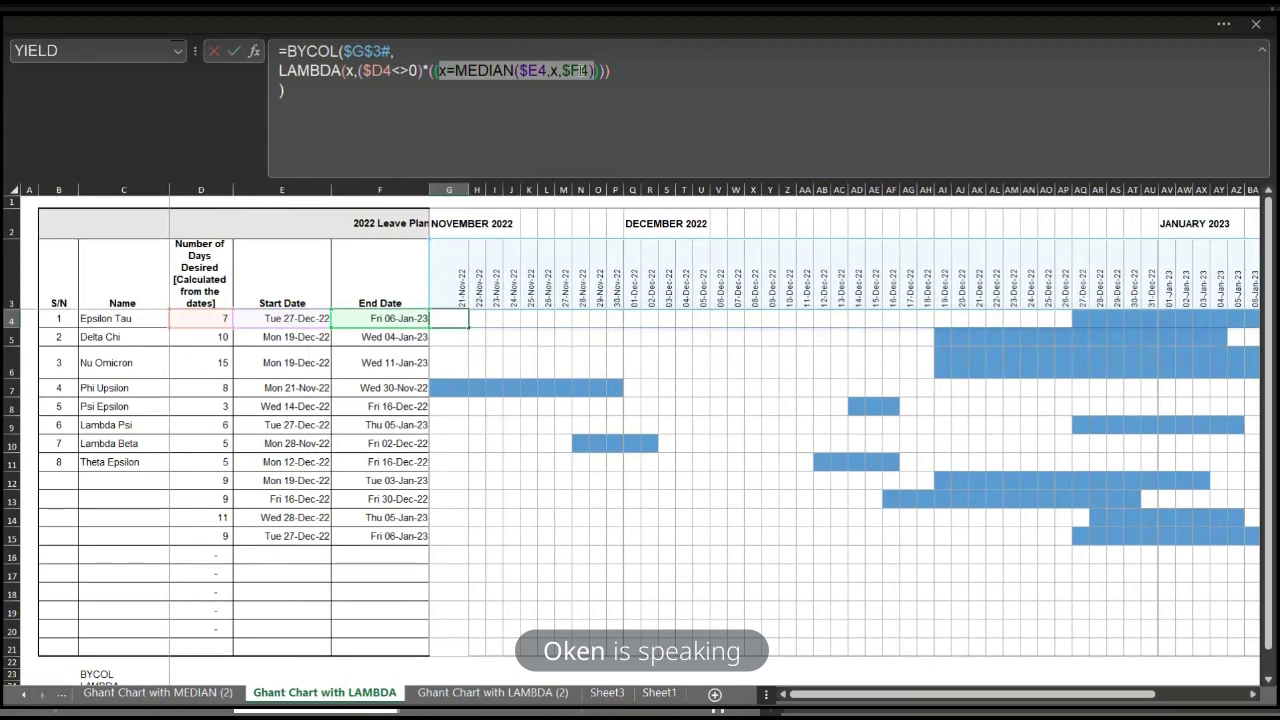
{"action": "key", "text": "Escape"}
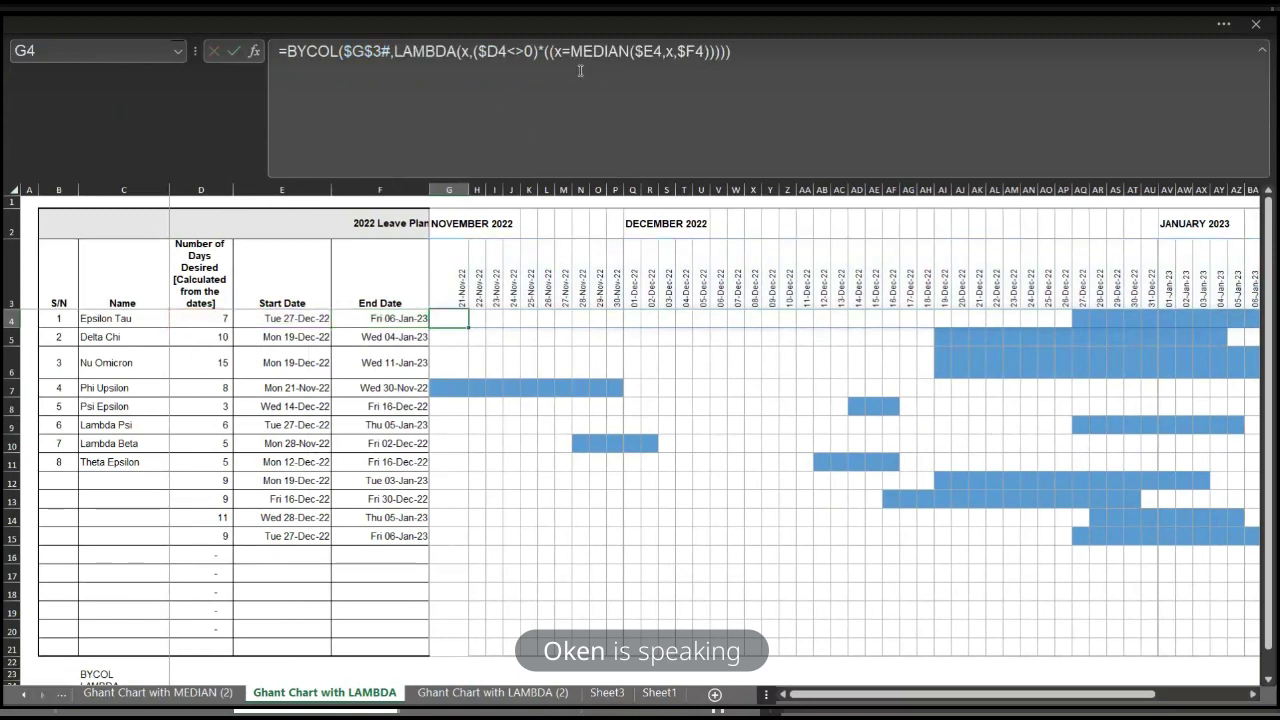
Step: Review the day counts and start dates in D4:E17 that relate to G4's BYCOL formula, and return to that formula
{"action": "left_click", "coordinate": [452, 343]}
{"action": "left_click", "coordinate": [454, 318]}
{"action": "mouse_move", "coordinate": [466, 327]}
{"action": "left_mouse_down"}
{"action": "mouse_move", "coordinate": [462, 649]}
{"action": "mouse_move", "coordinate": [459, 322]}
{"action": "left_mouse_up"}
{"action": "left_click_drag", "start_coordinate": [210, 315], "coordinate": [243, 575]}
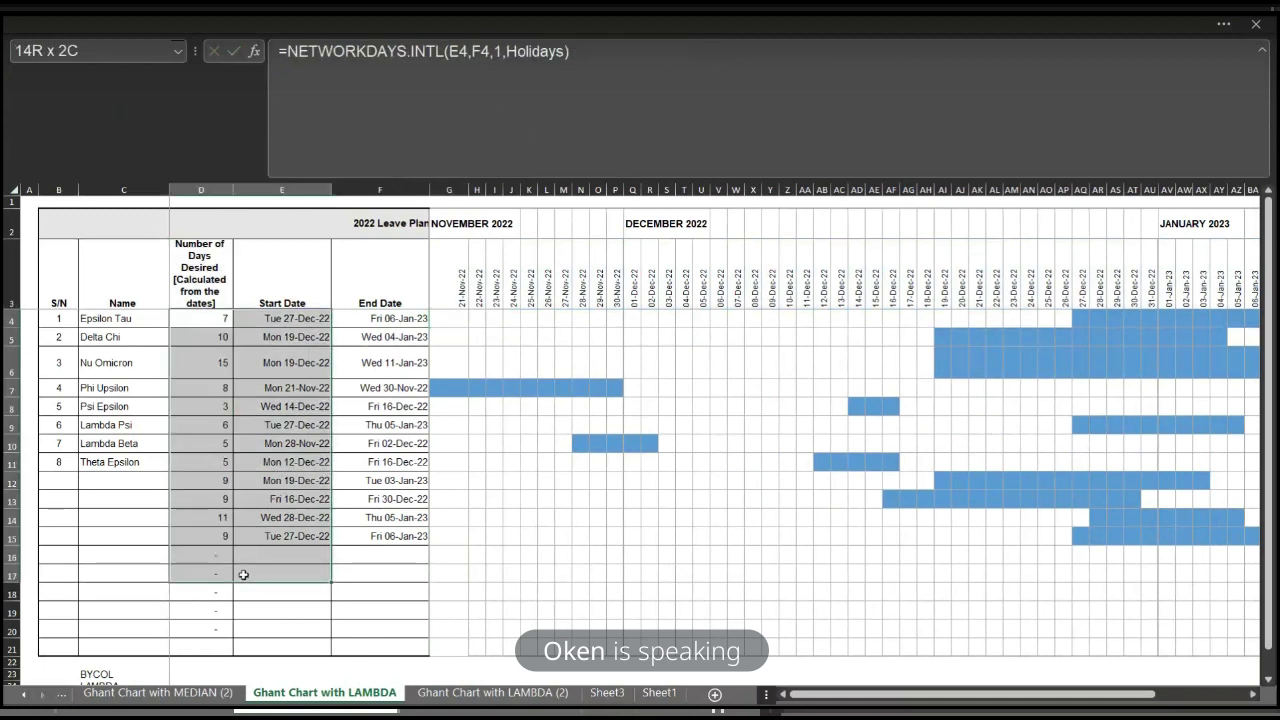
{"action": "left_click", "coordinate": [465, 321]}
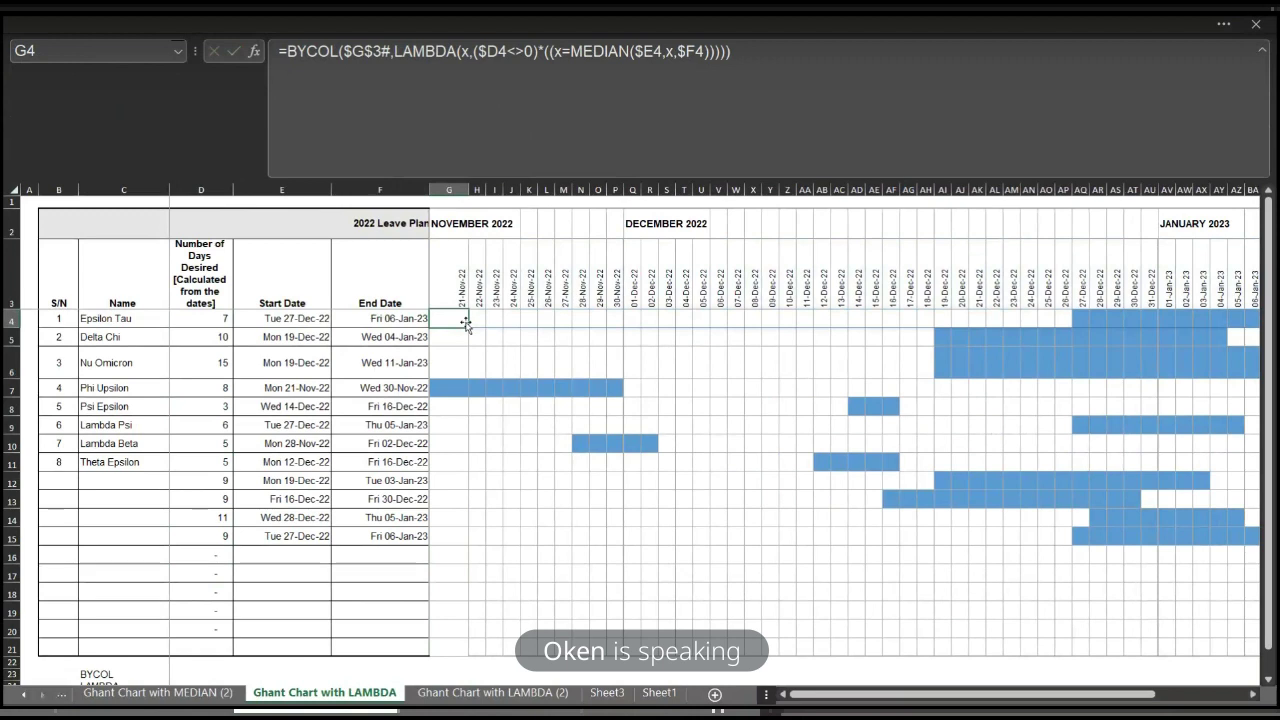
{"action": "left_click", "coordinate": [440, 54]}
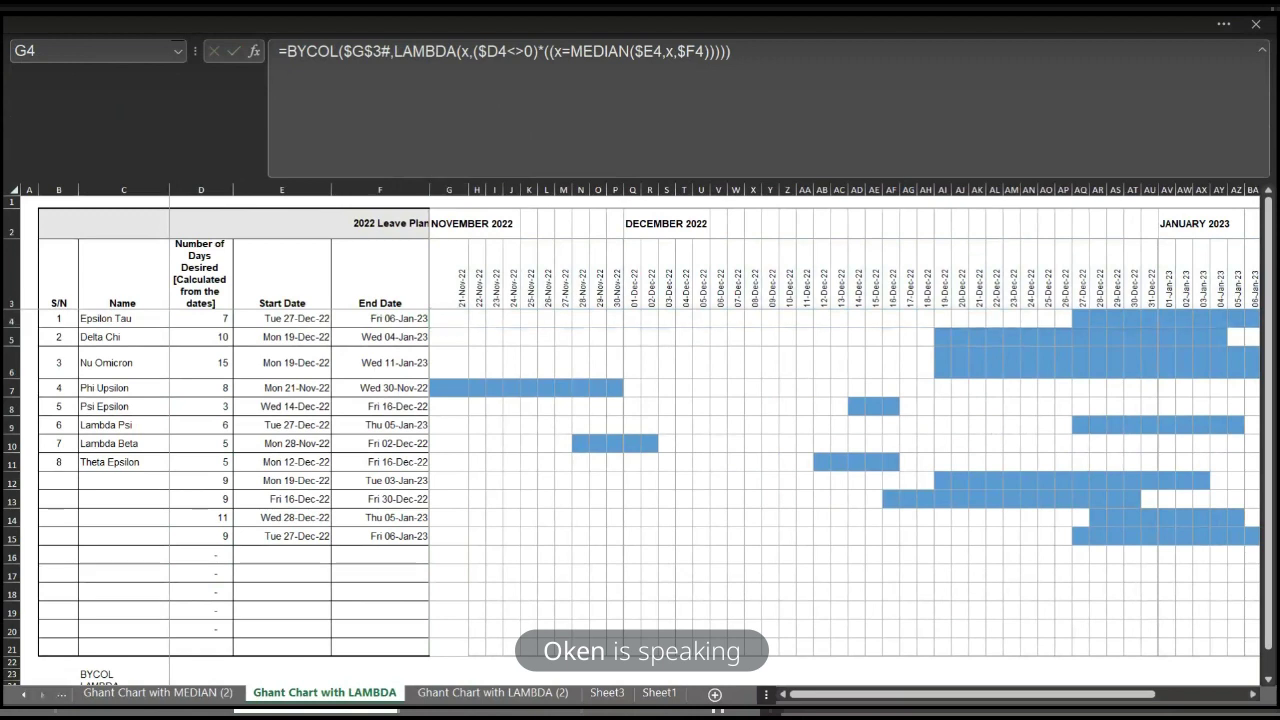